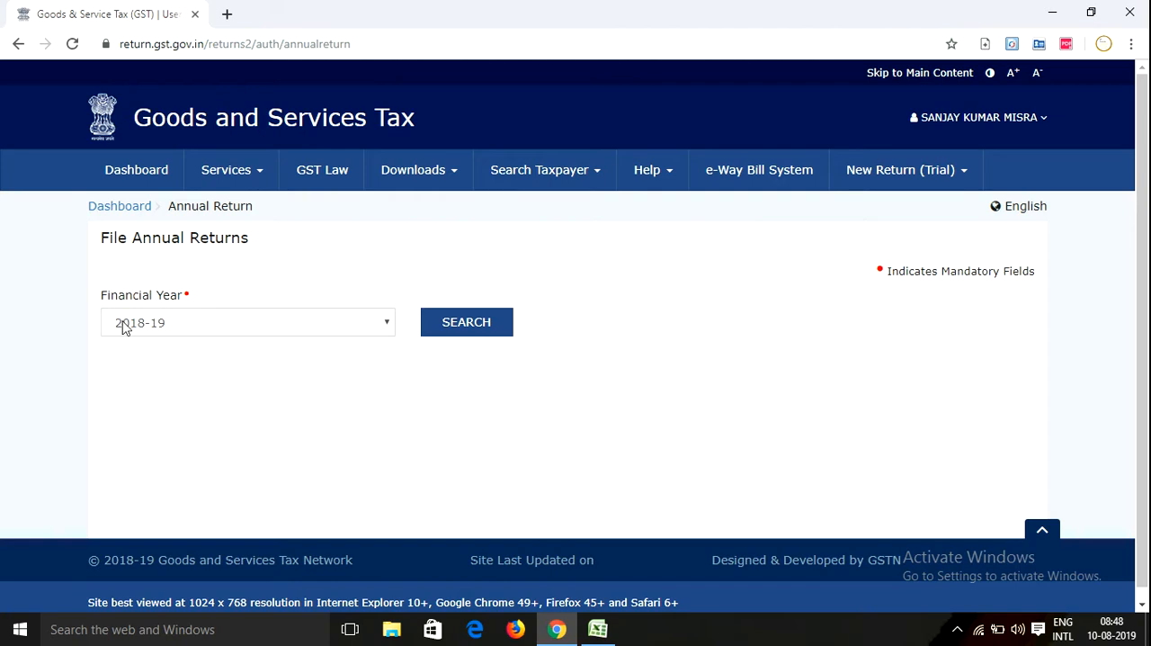
Open the GSTR-9 annual return for financial year 2017-18 for online preparation, proceeding with No for filing a Nil return
{"action": "left_click", "coordinate": [143, 369]}
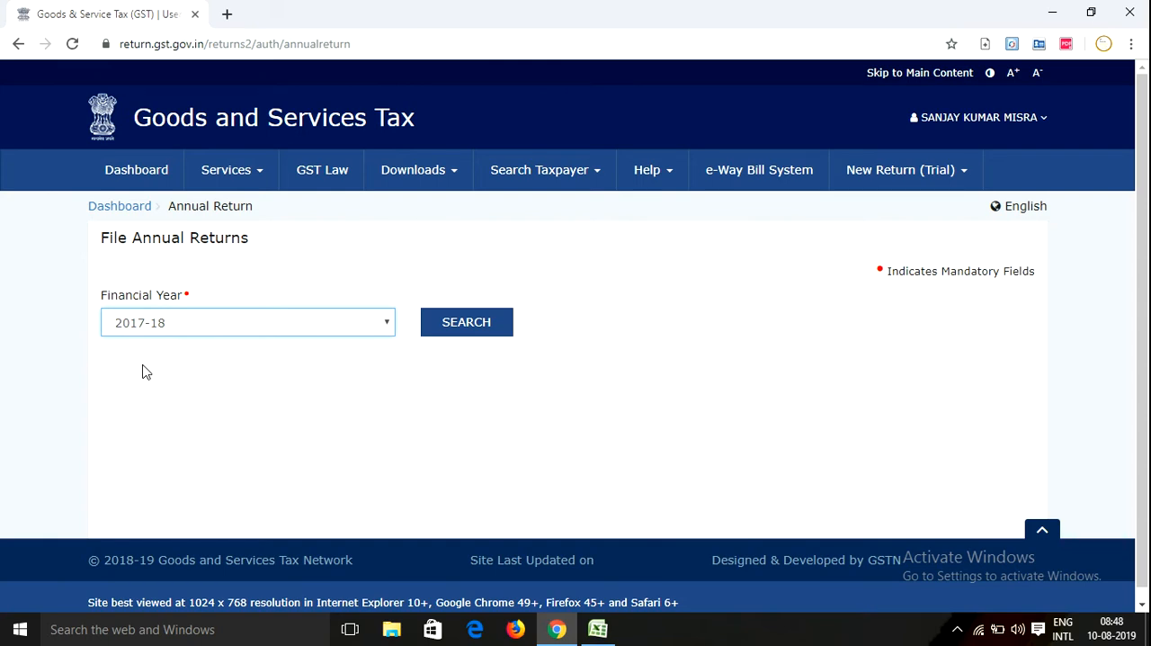
{"action": "left_click", "coordinate": [427, 327]}
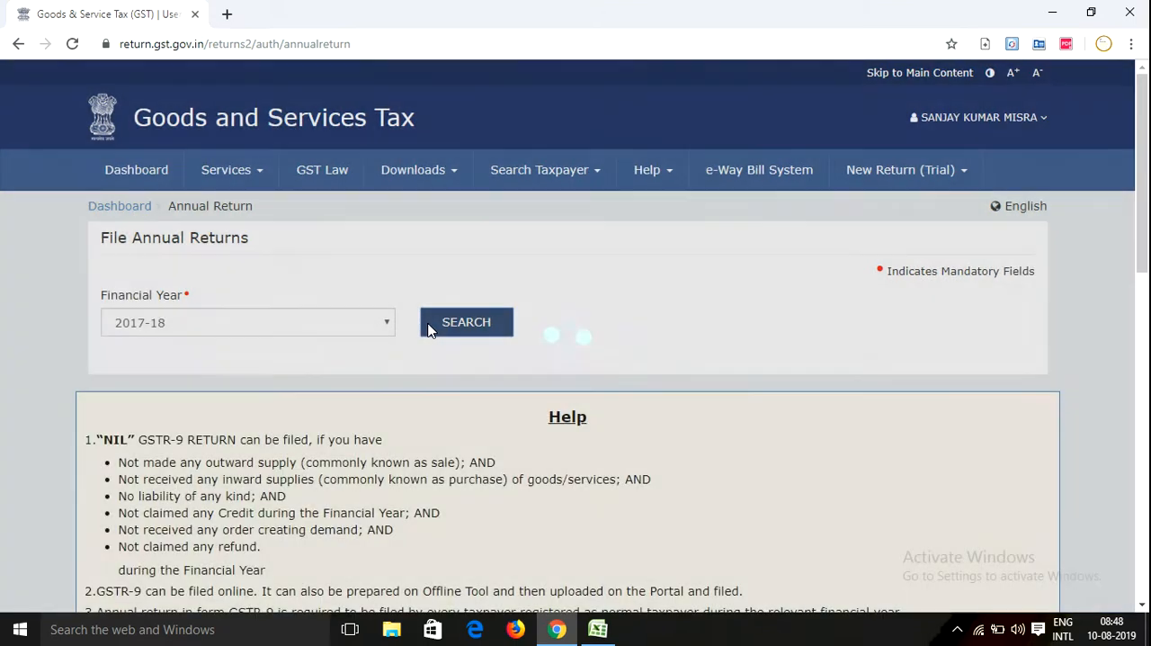
{"action": "scroll", "coordinate": [437, 340], "scroll_direction": "down", "scroll_amount": 4}
{"action": "scroll", "coordinate": [441, 346], "scroll_direction": "down", "scroll_amount": 3}
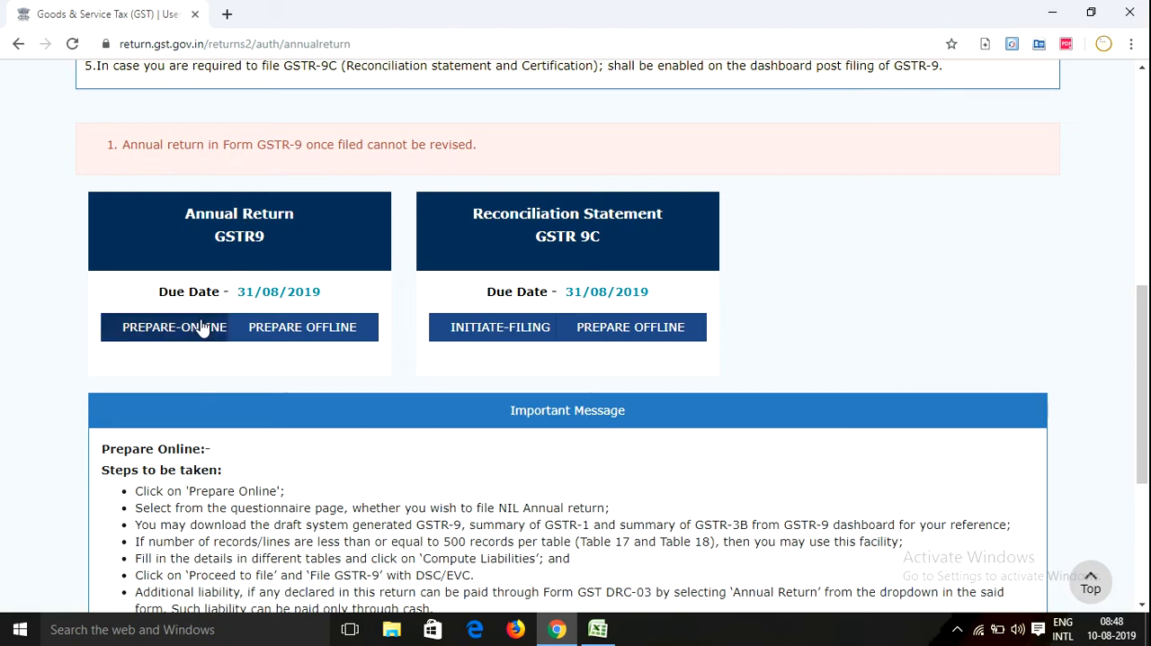
{"action": "left_click", "coordinate": [154, 331]}
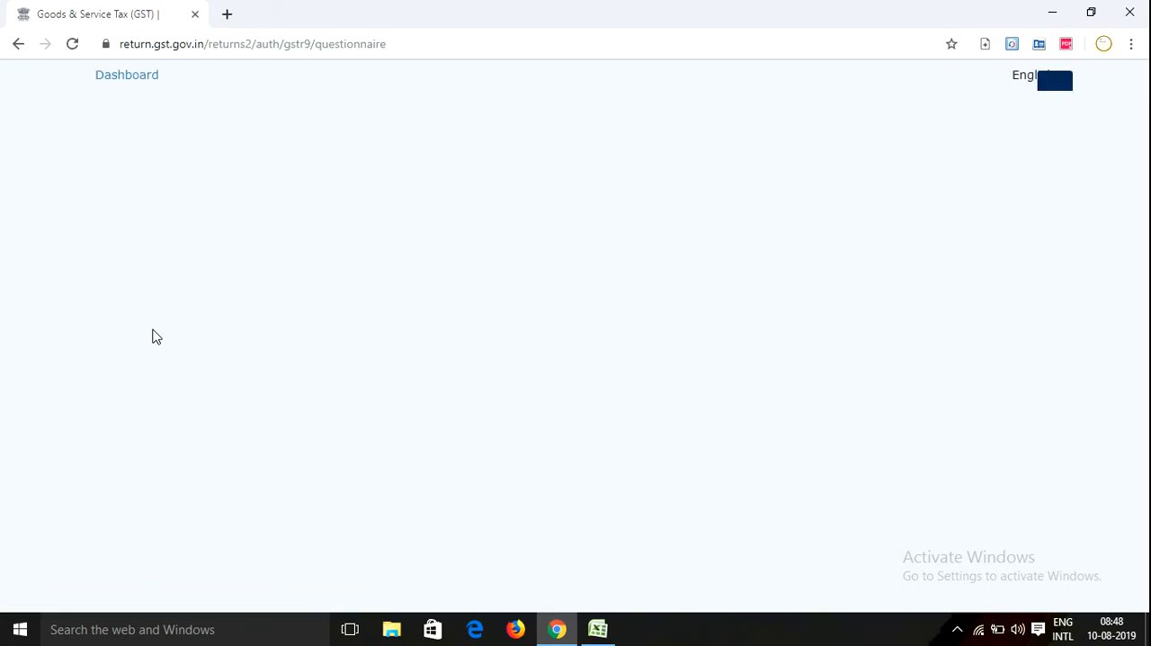
{"action": "scroll", "coordinate": [603, 326], "scroll_direction": "down", "scroll_amount": 3}
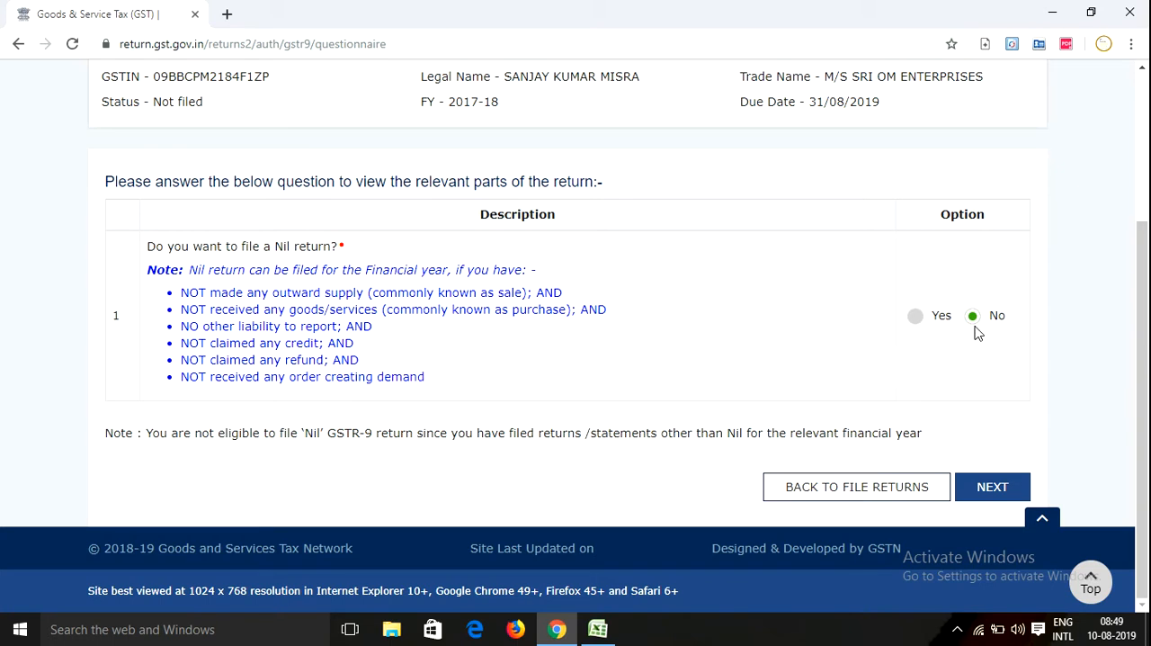
{"action": "left_click", "coordinate": [991, 488]}
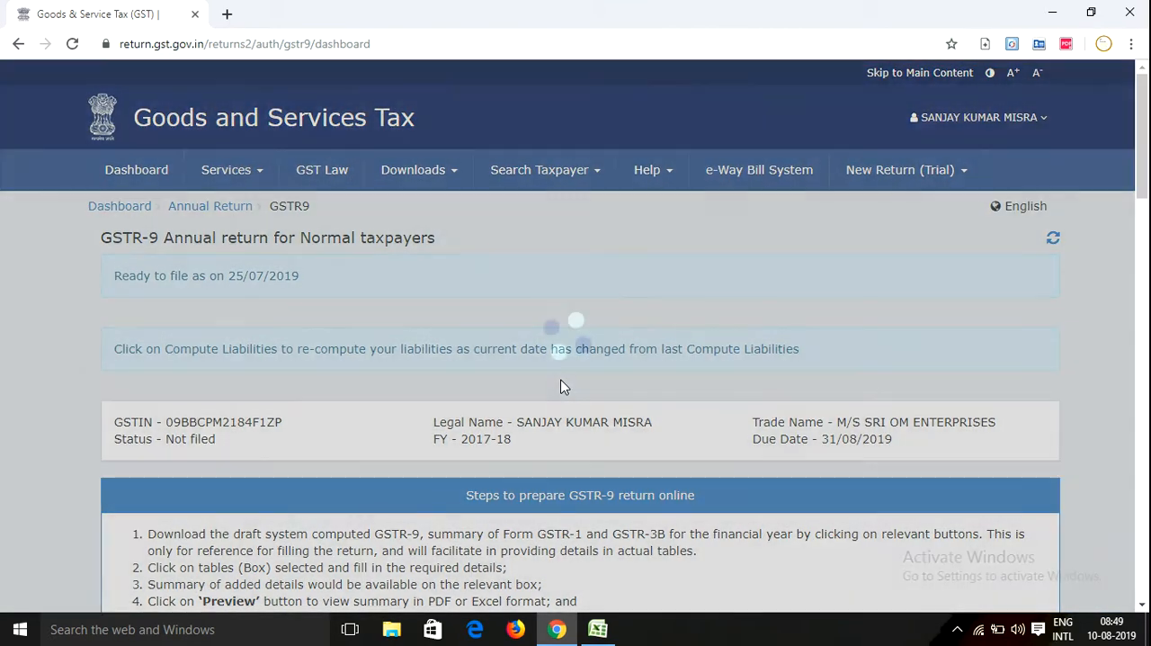
Look over the GSTR-9 dashboard's preparation steps, summary downloads and the boxes for tables 4 to 19
{"action": "scroll", "coordinate": [352, 342], "scroll_direction": "down", "scroll_amount": 3}
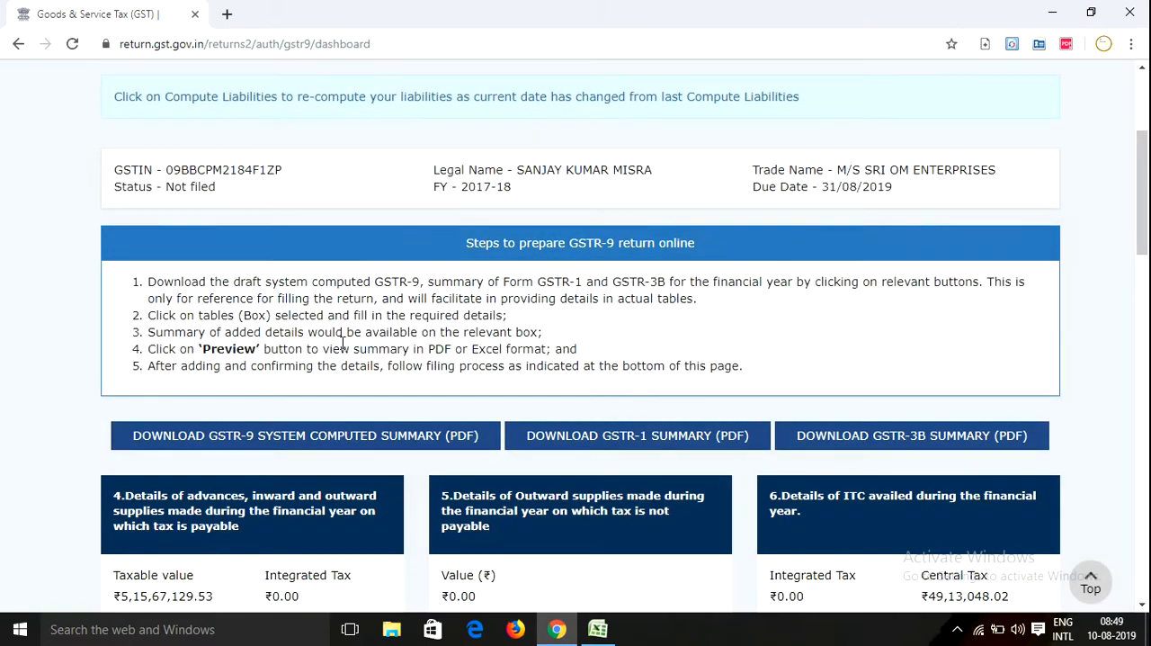
{"action": "scroll", "coordinate": [342, 344], "scroll_direction": "down", "scroll_amount": 2}
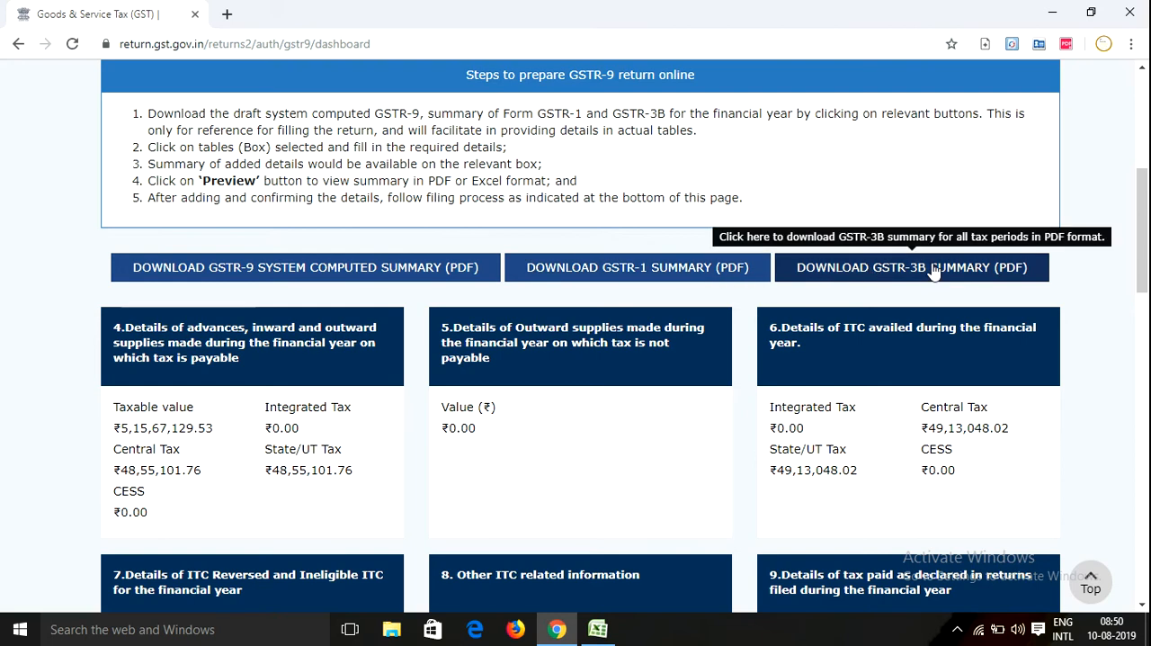
{"action": "scroll", "coordinate": [256, 299], "scroll_direction": "down", "scroll_amount": 1}
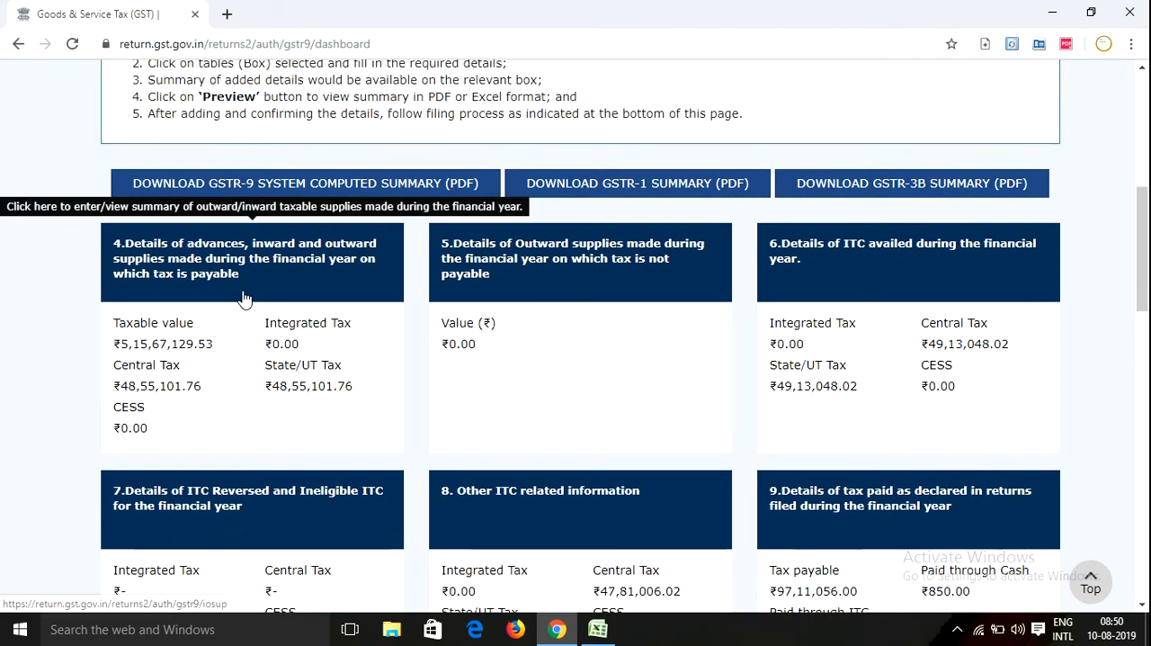
{"action": "scroll", "coordinate": [289, 400], "scroll_direction": "down", "scroll_amount": 9}
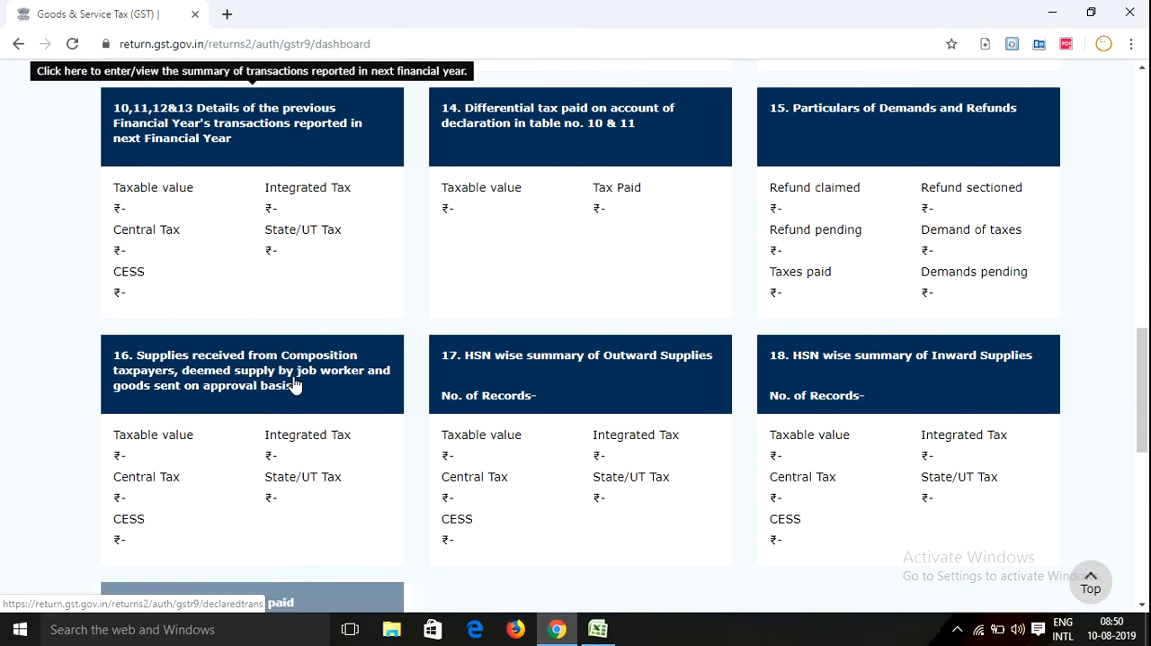
{"action": "scroll", "coordinate": [297, 445], "scroll_direction": "down", "scroll_amount": 1}
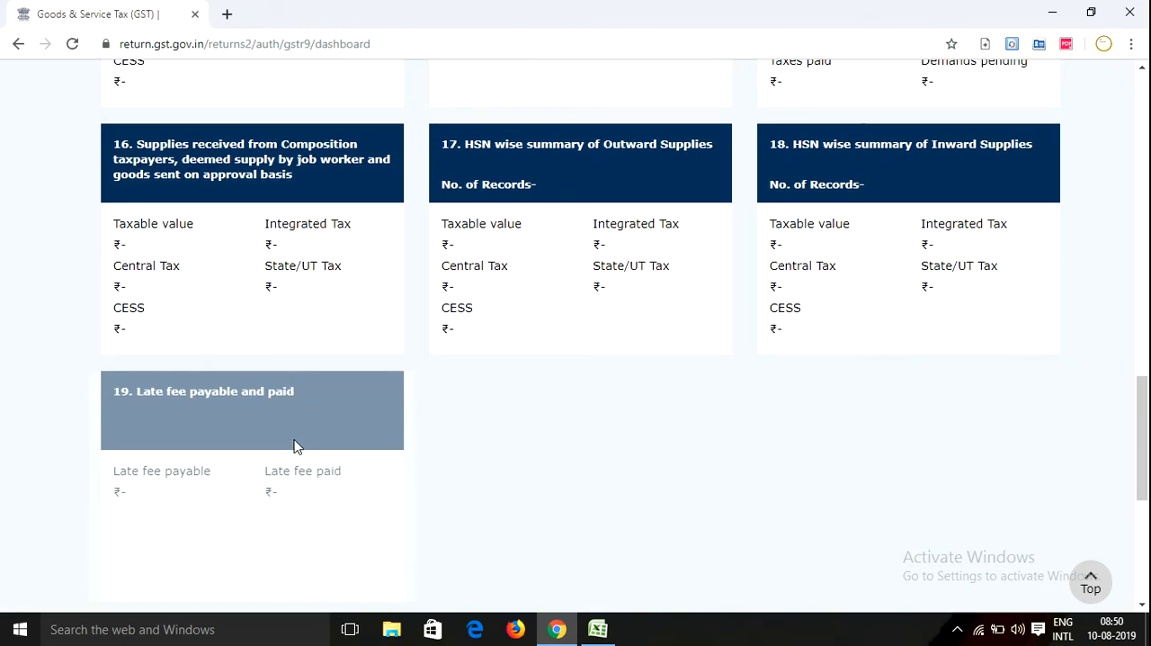
{"action": "scroll", "coordinate": [297, 446], "scroll_direction": "up", "scroll_amount": 6}
{"action": "scroll", "coordinate": [297, 447], "scroll_direction": "up", "scroll_amount": 4}
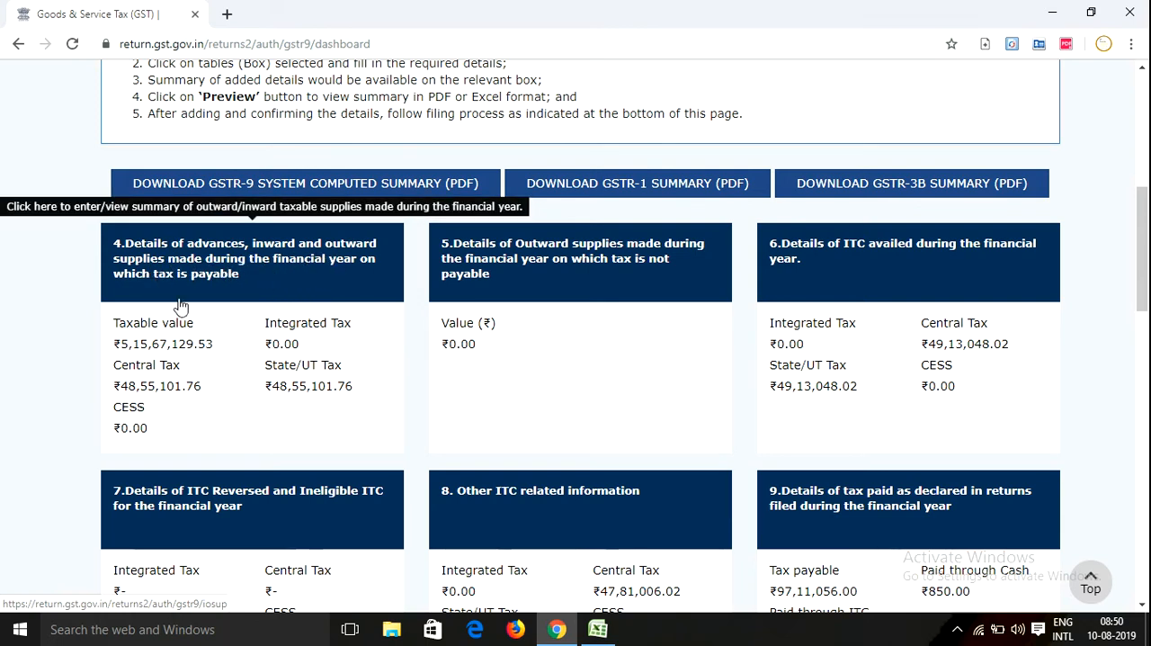
Open table 4 on advances, inward and outward supplies with tax payable, and examine its supply rows, adjustments and totals
{"action": "left_click", "coordinate": [275, 263]}
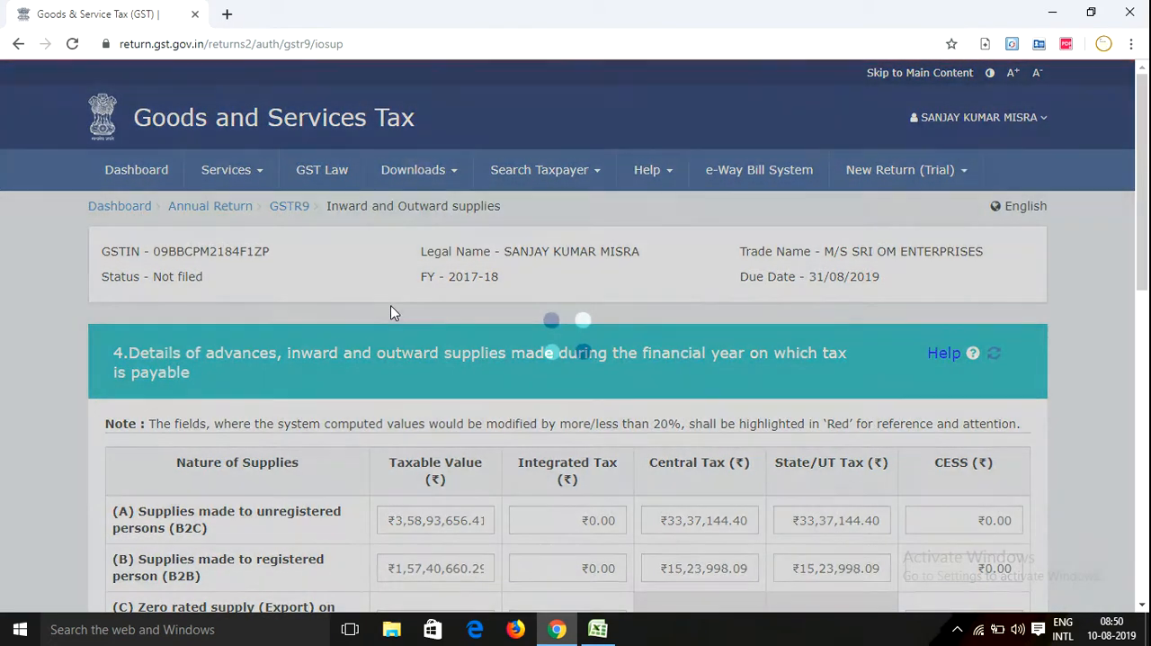
{"action": "scroll", "coordinate": [393, 327], "scroll_direction": "down", "scroll_amount": 3}
{"action": "scroll", "coordinate": [412, 408], "scroll_direction": "down", "scroll_amount": 3}
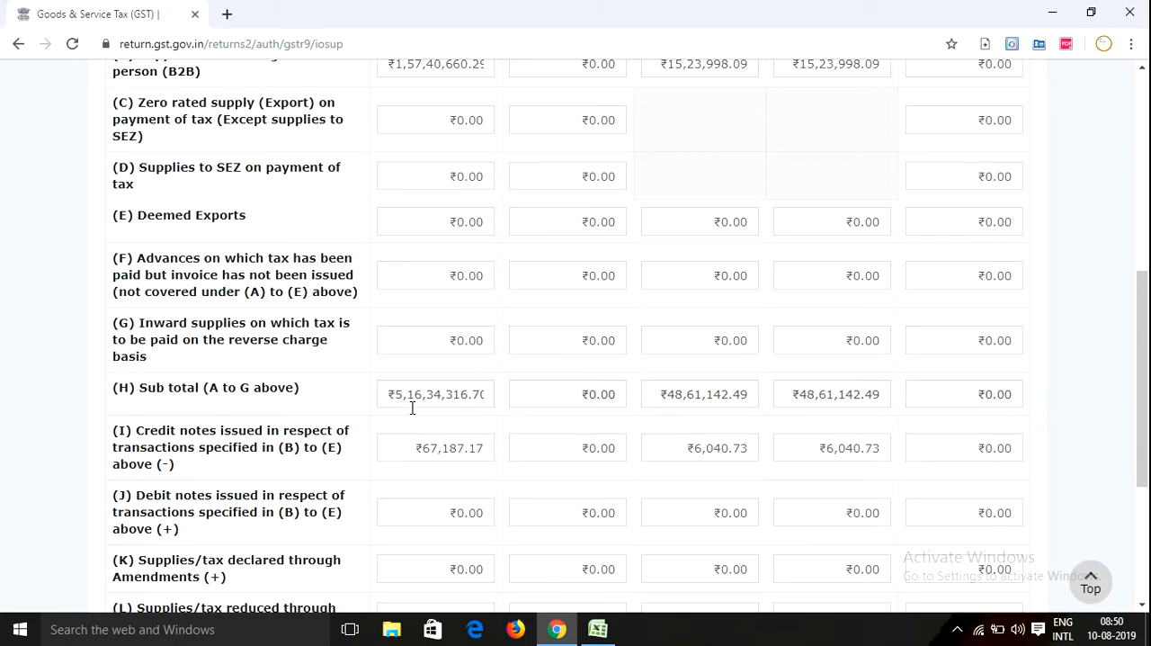
{"action": "scroll", "coordinate": [411, 403], "scroll_direction": "down", "scroll_amount": 3}
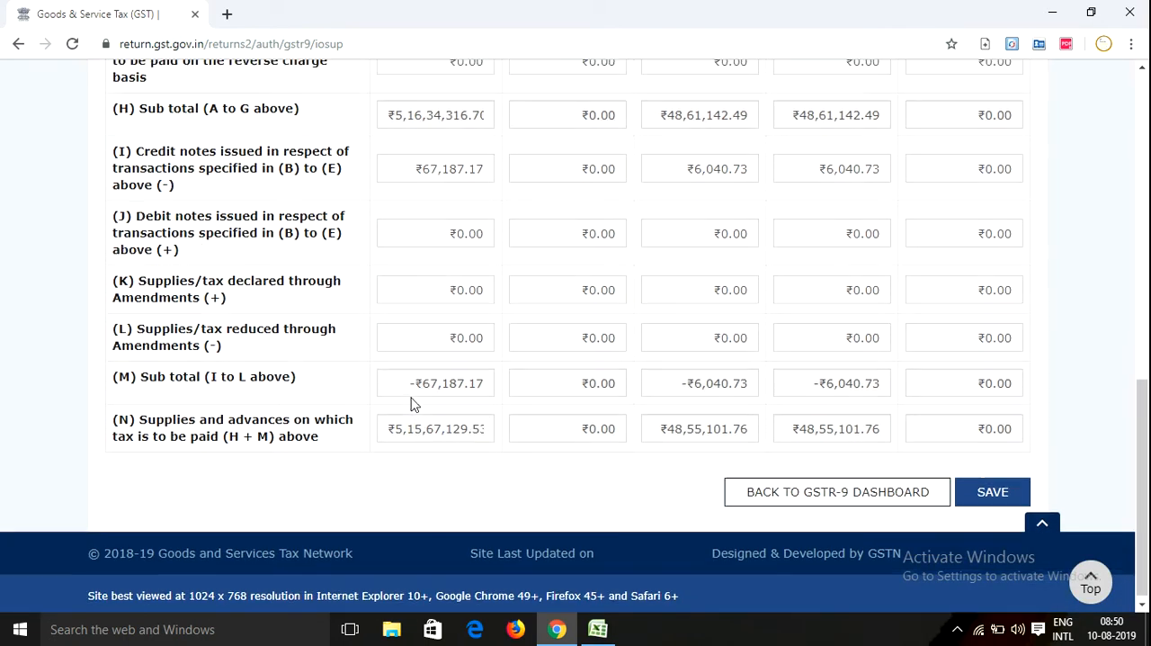
{"action": "scroll", "coordinate": [411, 404], "scroll_direction": "up", "scroll_amount": 3}
{"action": "scroll", "coordinate": [412, 404], "scroll_direction": "up", "scroll_amount": 3}
{"action": "scroll", "coordinate": [495, 418], "scroll_direction": "down", "scroll_amount": 4}
{"action": "scroll", "coordinate": [466, 416], "scroll_direction": "down", "scroll_amount": 2}
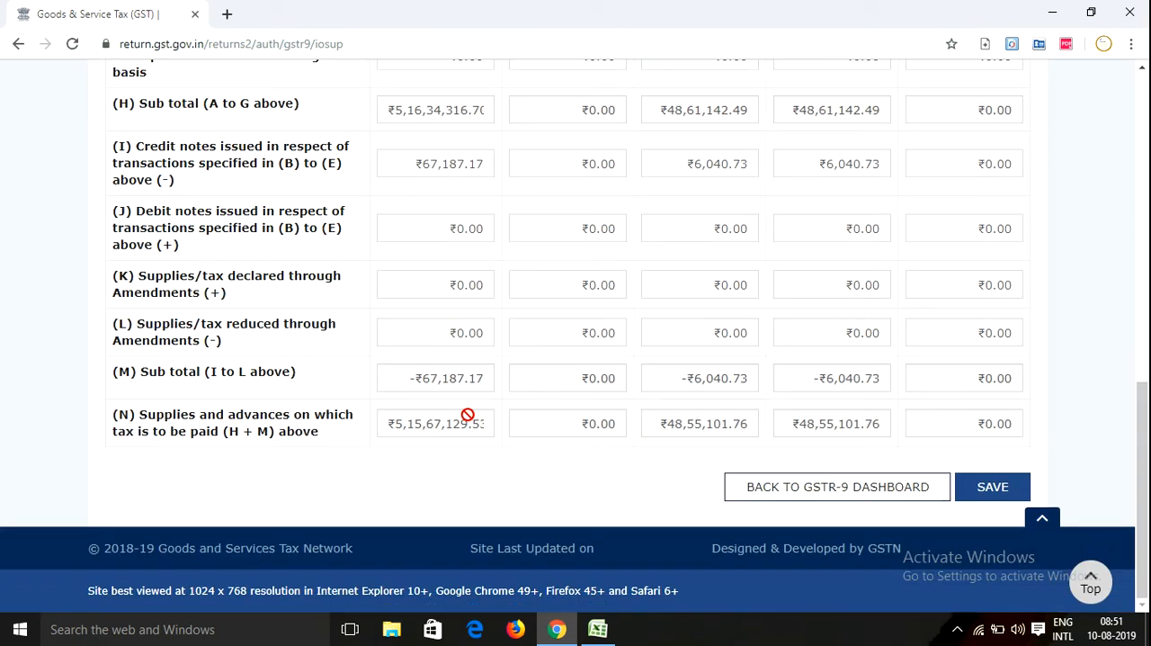
{"action": "scroll", "coordinate": [450, 418], "scroll_direction": "up", "scroll_amount": 6}
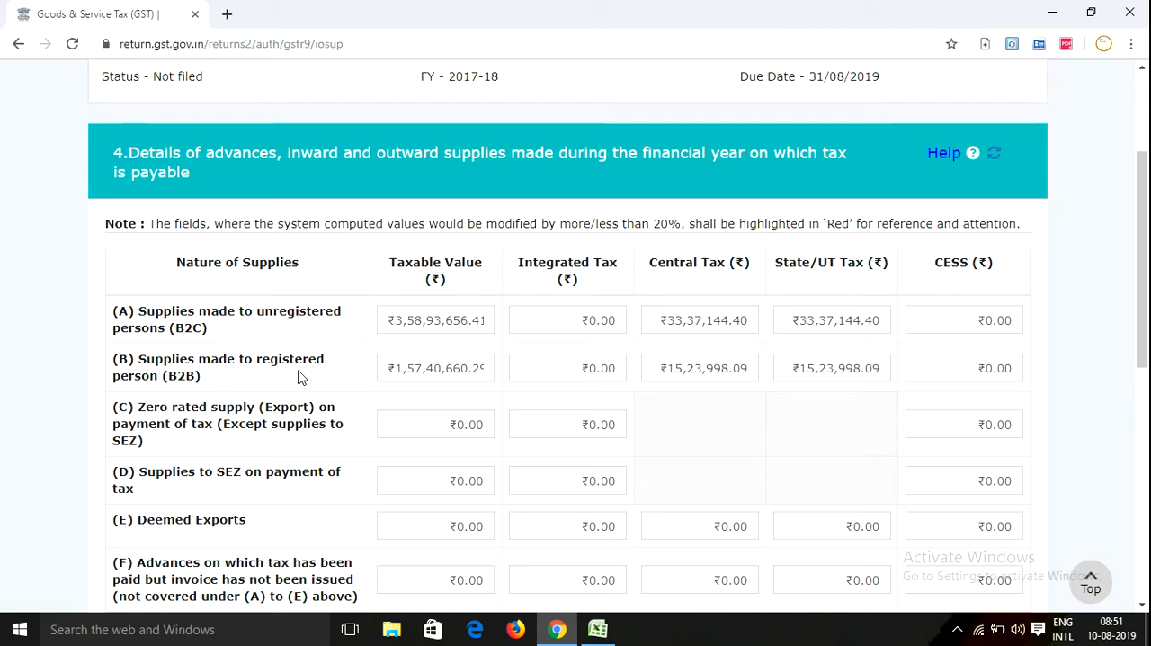
{"action": "scroll", "coordinate": [301, 378], "scroll_direction": "down", "scroll_amount": 1}
{"action": "scroll", "coordinate": [545, 305], "scroll_direction": "down", "scroll_amount": 3}
{"action": "scroll", "coordinate": [393, 350], "scroll_direction": "up", "scroll_amount": 3}
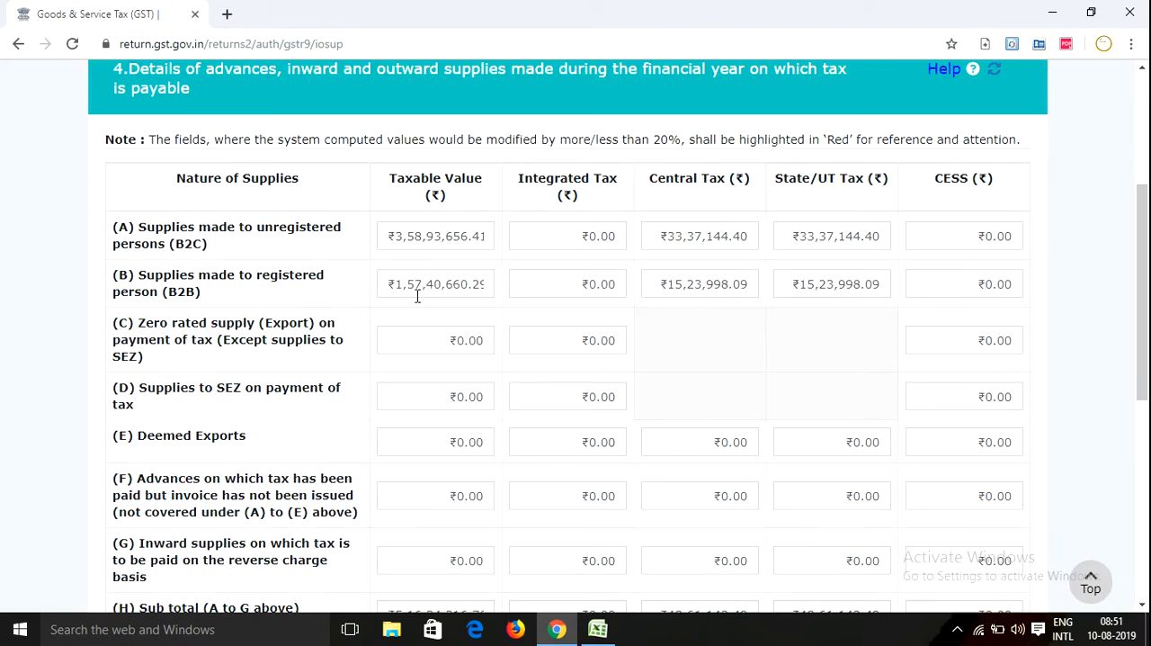
Switch to the Excel workbook and compare the as-per-books and as-per-return figures on the Month Wise Sale Break-UP sheet
{"action": "left_click", "coordinate": [598, 630]}
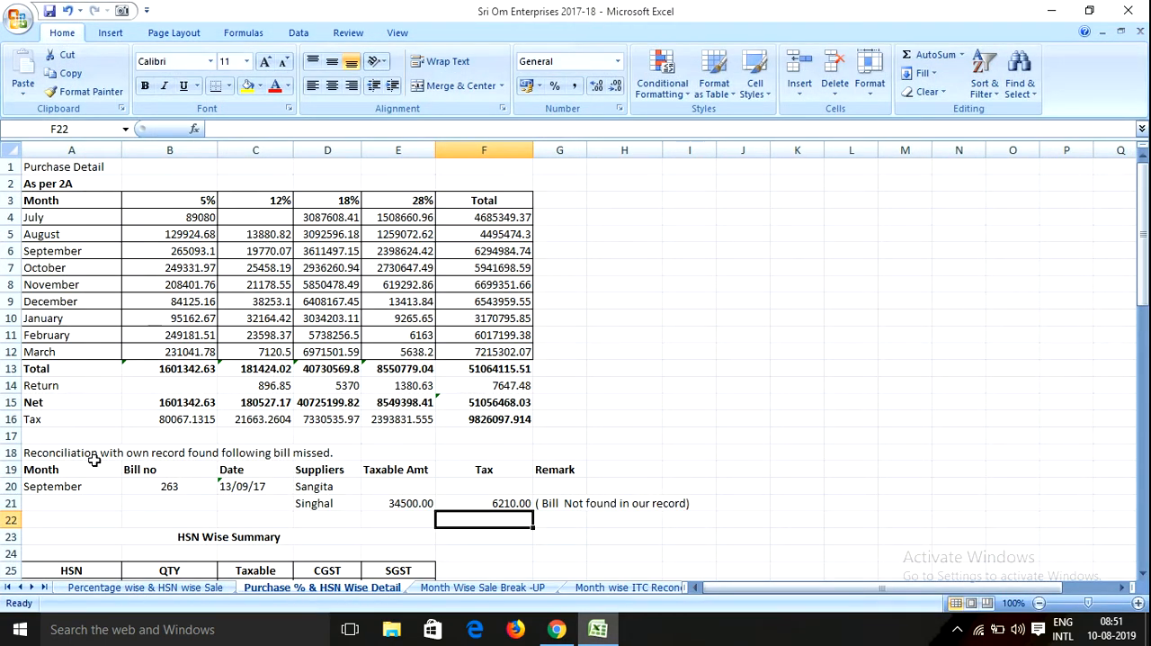
{"action": "left_click", "coordinate": [477, 588]}
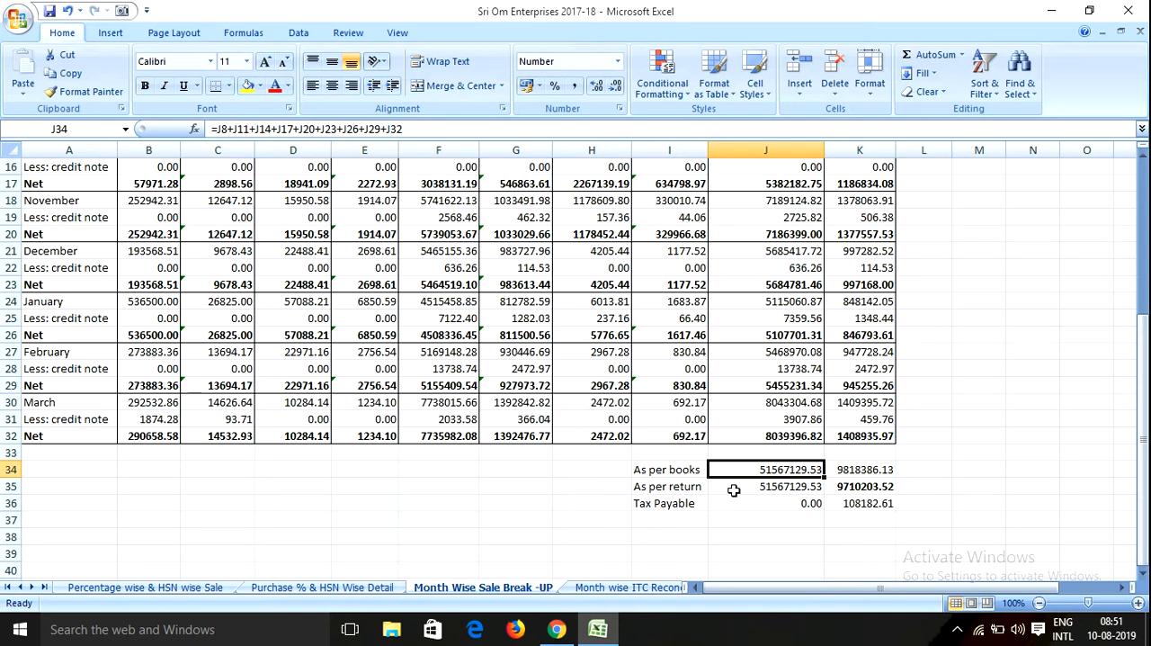
{"action": "left_click", "coordinate": [872, 487]}
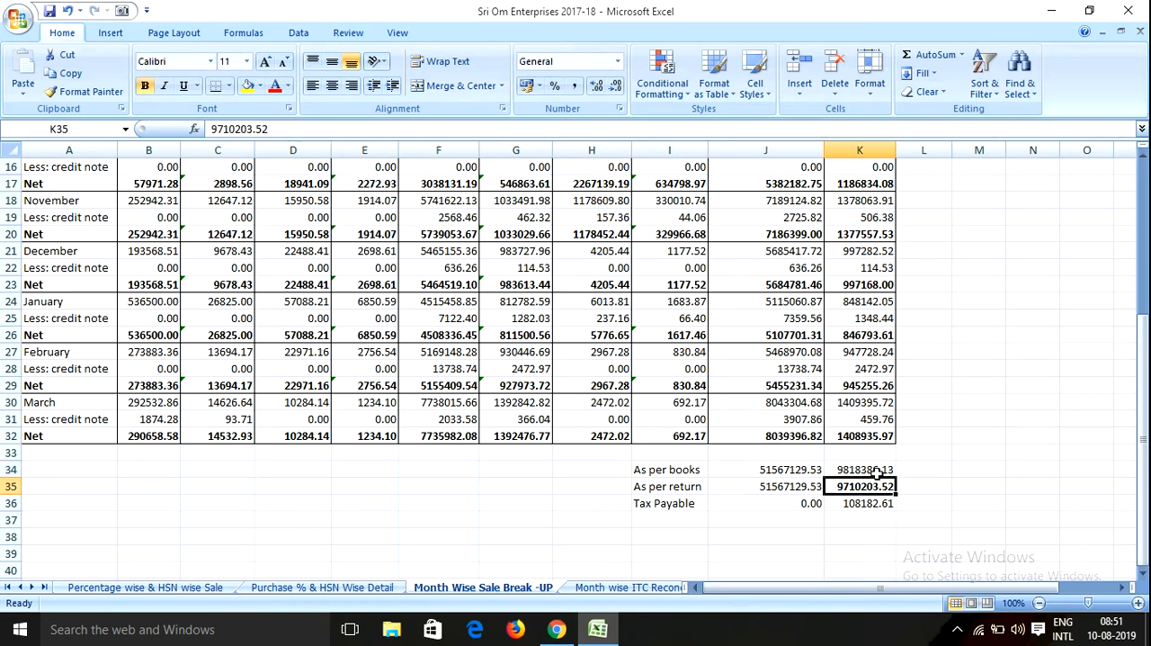
{"action": "left_click", "coordinate": [868, 471]}
{"action": "left_click", "coordinate": [820, 471]}
{"action": "left_click", "coordinate": [838, 471]}
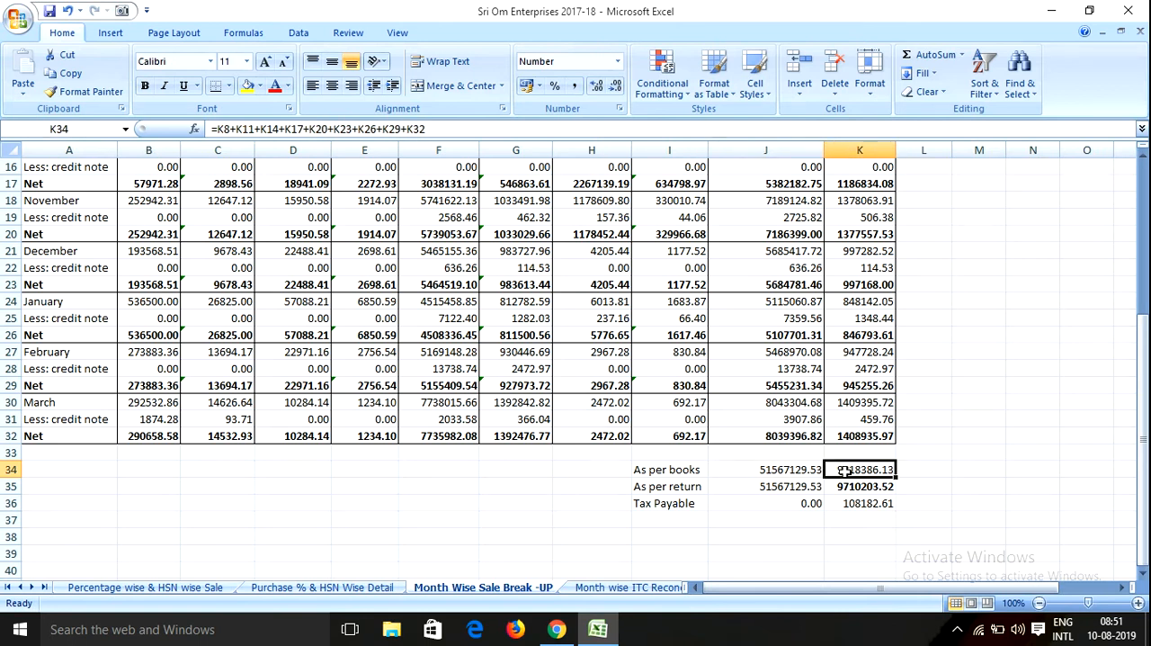
{"action": "left_click", "coordinate": [770, 487]}
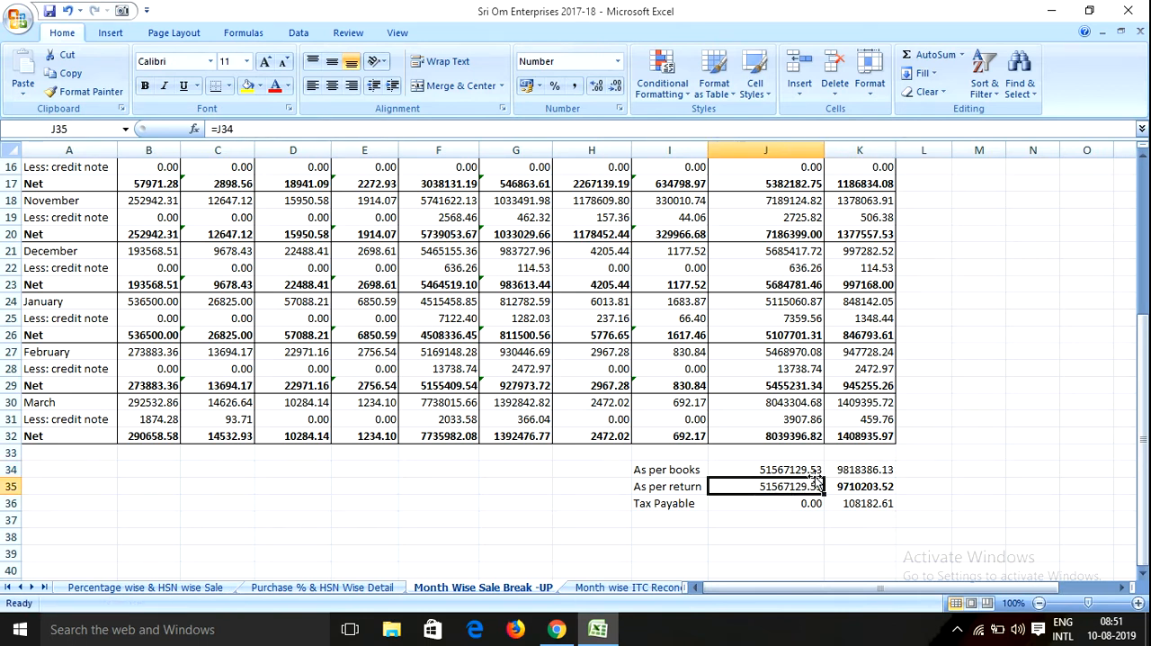
{"action": "left_click", "coordinate": [855, 470]}
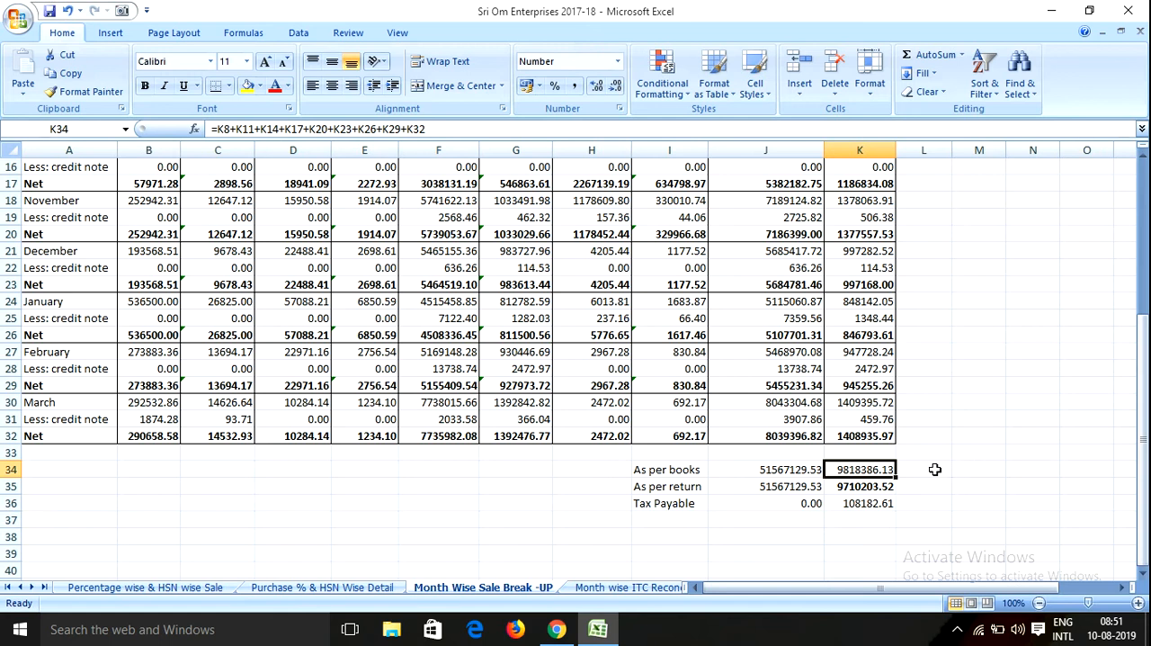
{"action": "left_click", "coordinate": [935, 470]}
{"action": "scroll", "coordinate": [373, 513], "scroll_direction": "up", "scroll_amount": 5}
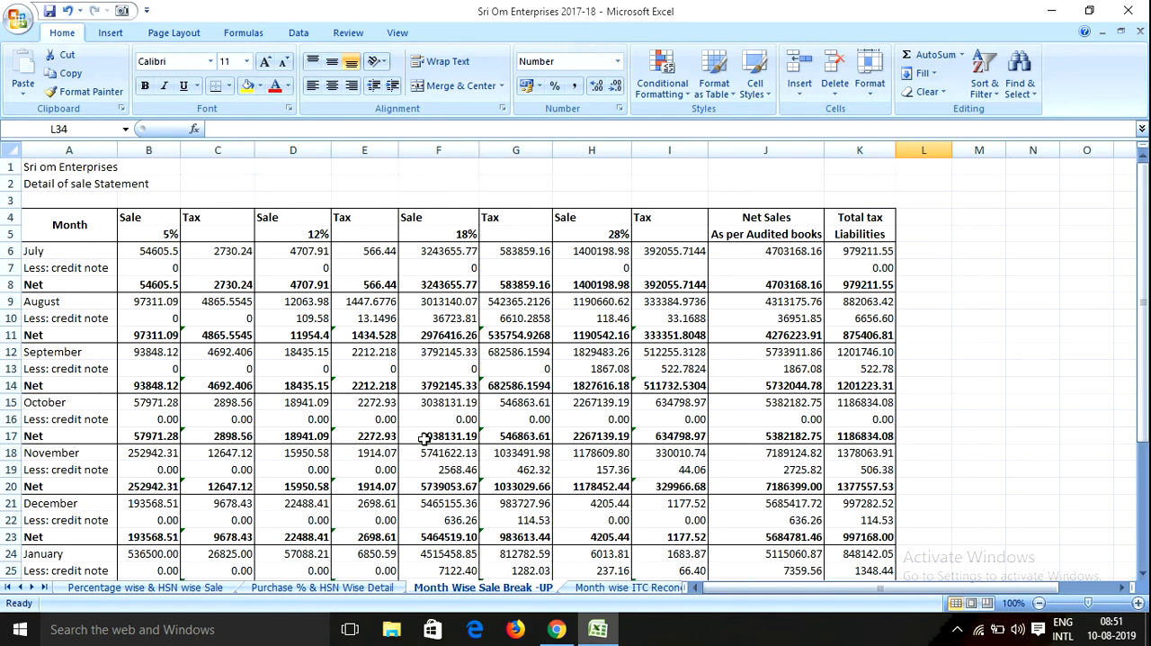
Return to the GST portal in Chrome and check table 4's B2C, B2B and credit note amounts along with its totals
{"action": "left_click", "coordinate": [556, 631]}
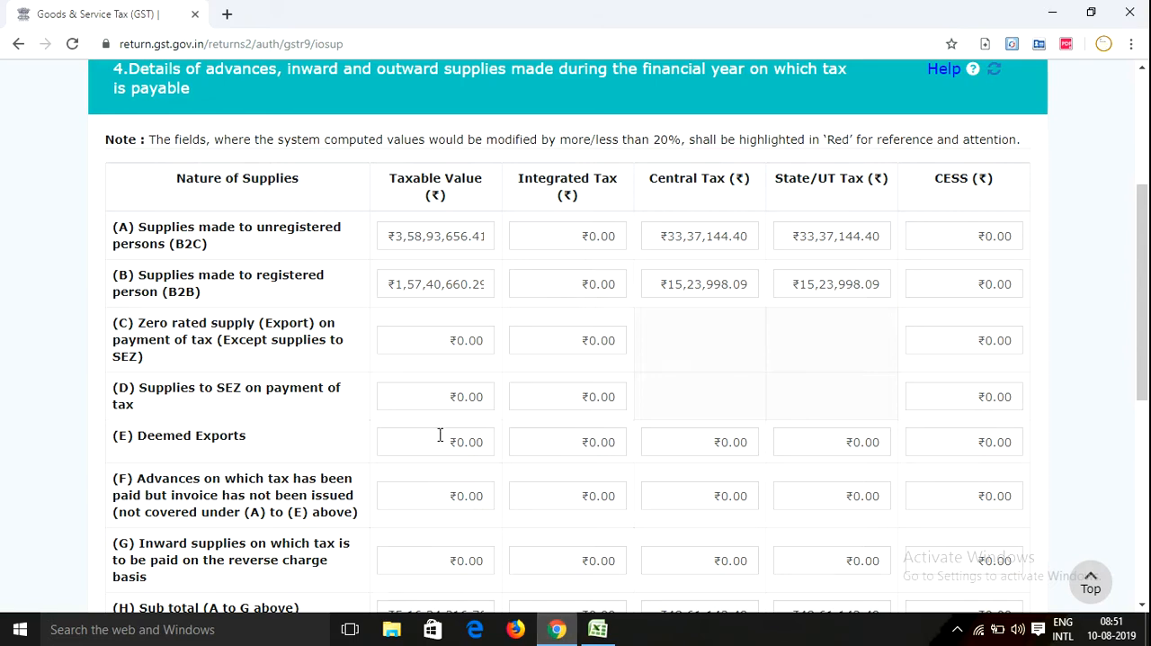
{"action": "scroll", "coordinate": [530, 416], "scroll_direction": "down", "scroll_amount": 1}
{"action": "scroll", "coordinate": [530, 416], "scroll_direction": "down", "scroll_amount": 3}
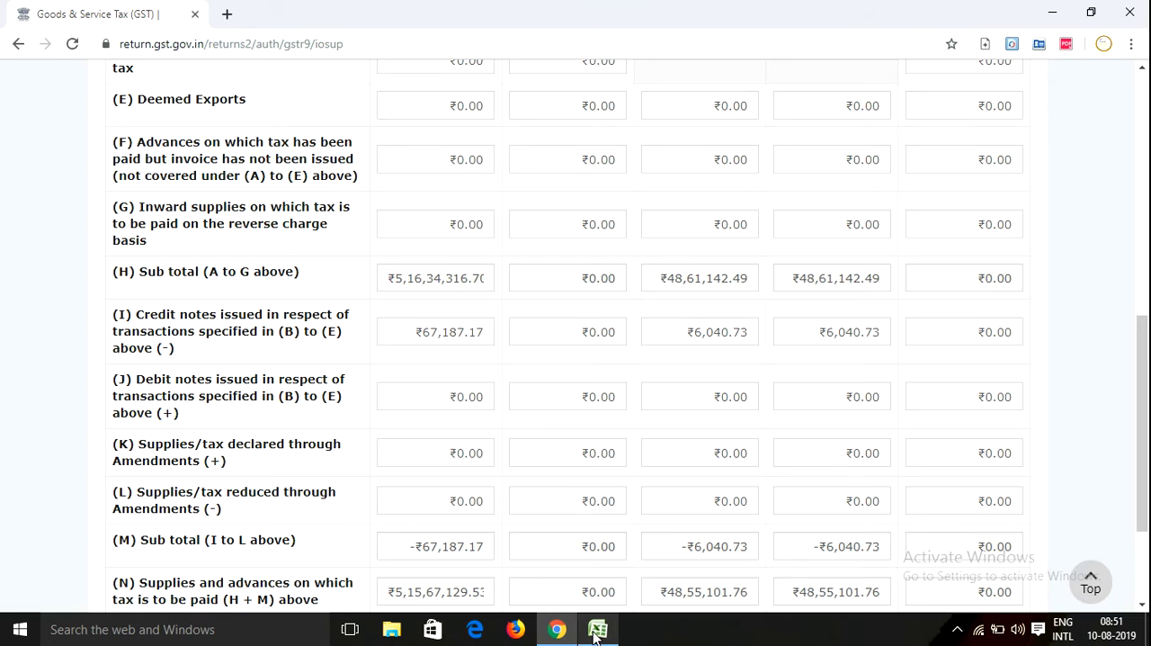
{"action": "scroll", "coordinate": [621, 472], "scroll_direction": "up", "scroll_amount": 4}
{"action": "scroll", "coordinate": [679, 482], "scroll_direction": "down", "scroll_amount": 2}
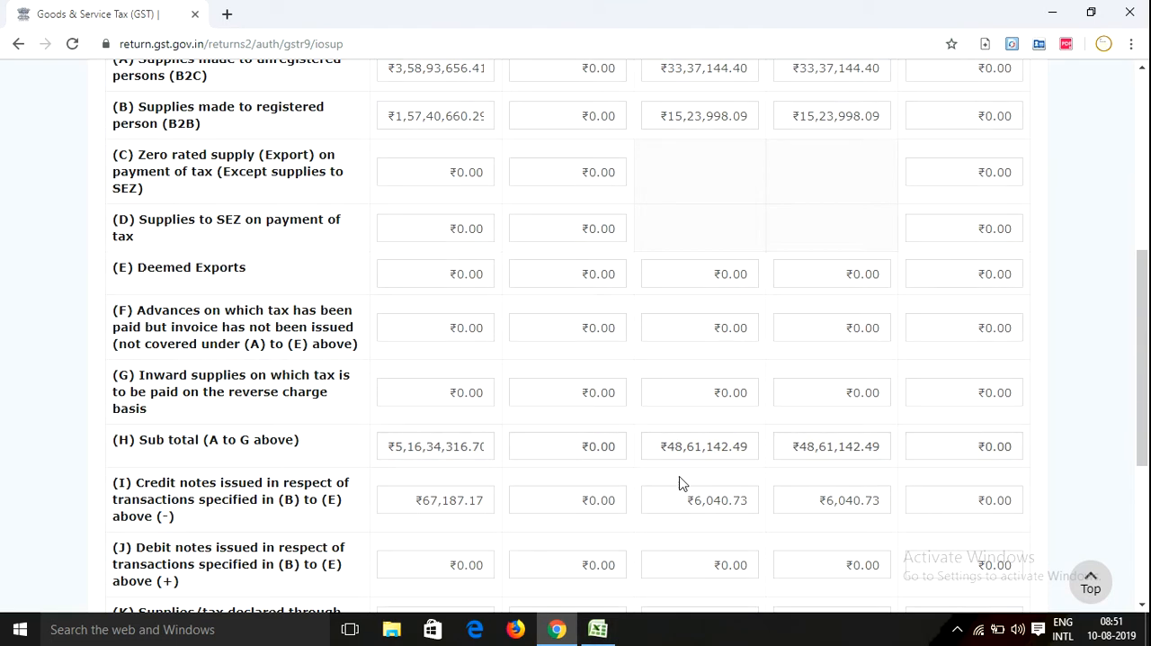
{"action": "scroll", "coordinate": [680, 482], "scroll_direction": "up", "scroll_amount": 1}
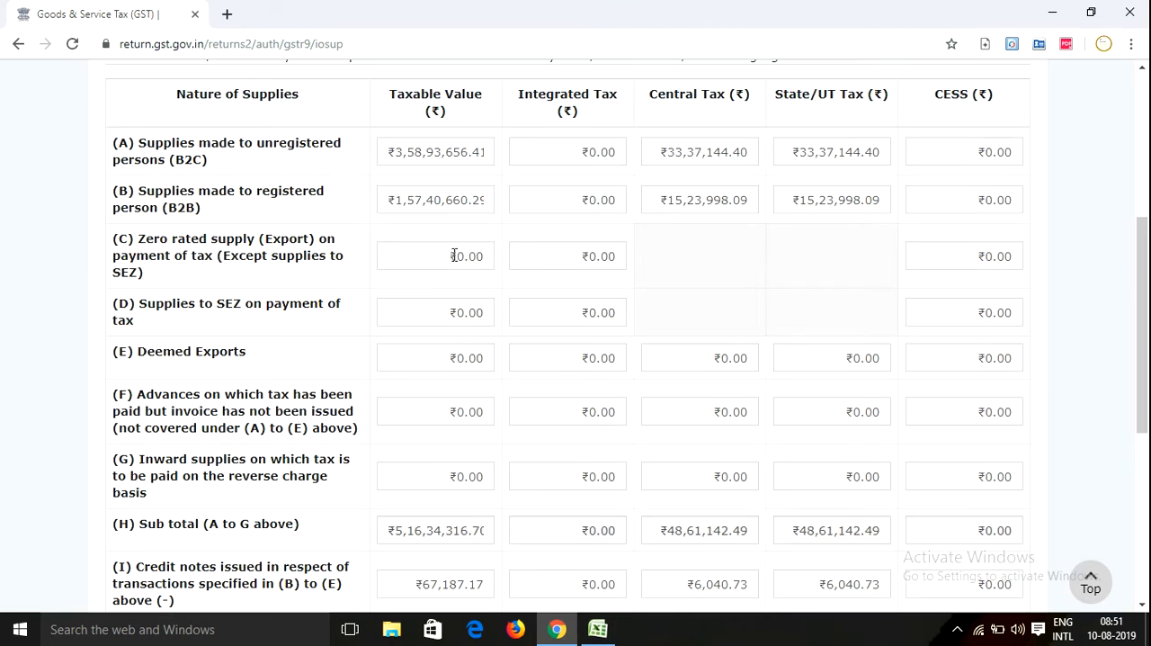
{"action": "left_click", "coordinate": [396, 165]}
{"action": "left_click", "coordinate": [406, 218]}
{"action": "scroll", "coordinate": [714, 255], "scroll_direction": "down", "scroll_amount": 3}
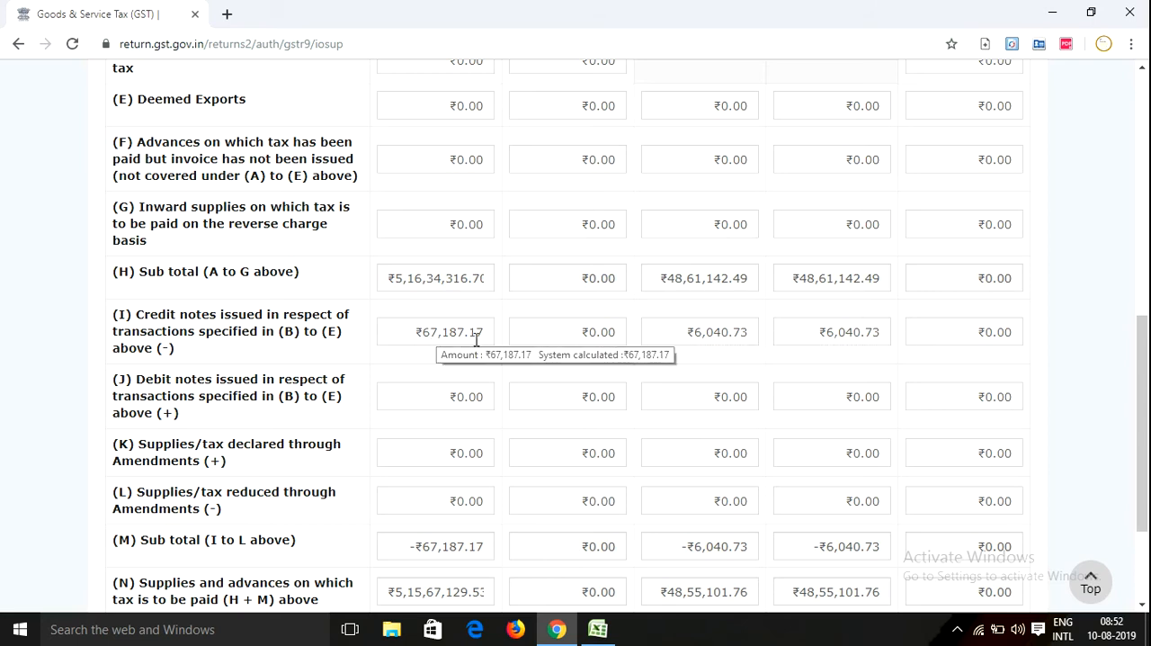
{"action": "mouse_move", "coordinate": [831, 335]}
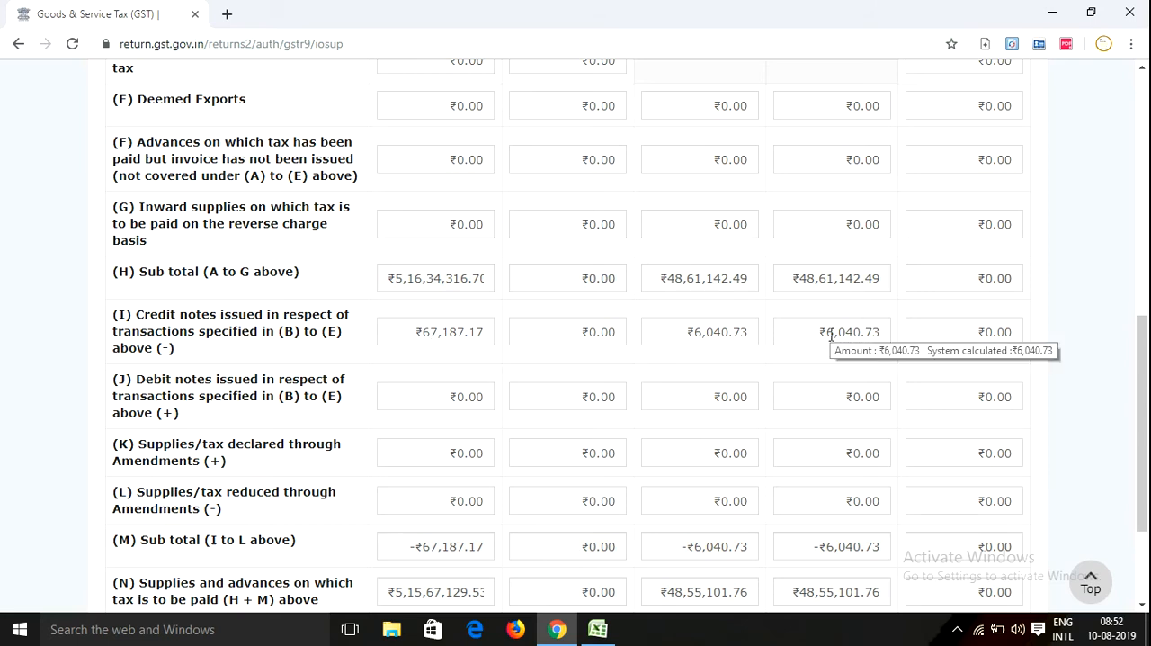
{"action": "scroll", "coordinate": [702, 335], "scroll_direction": "down", "scroll_amount": 1}
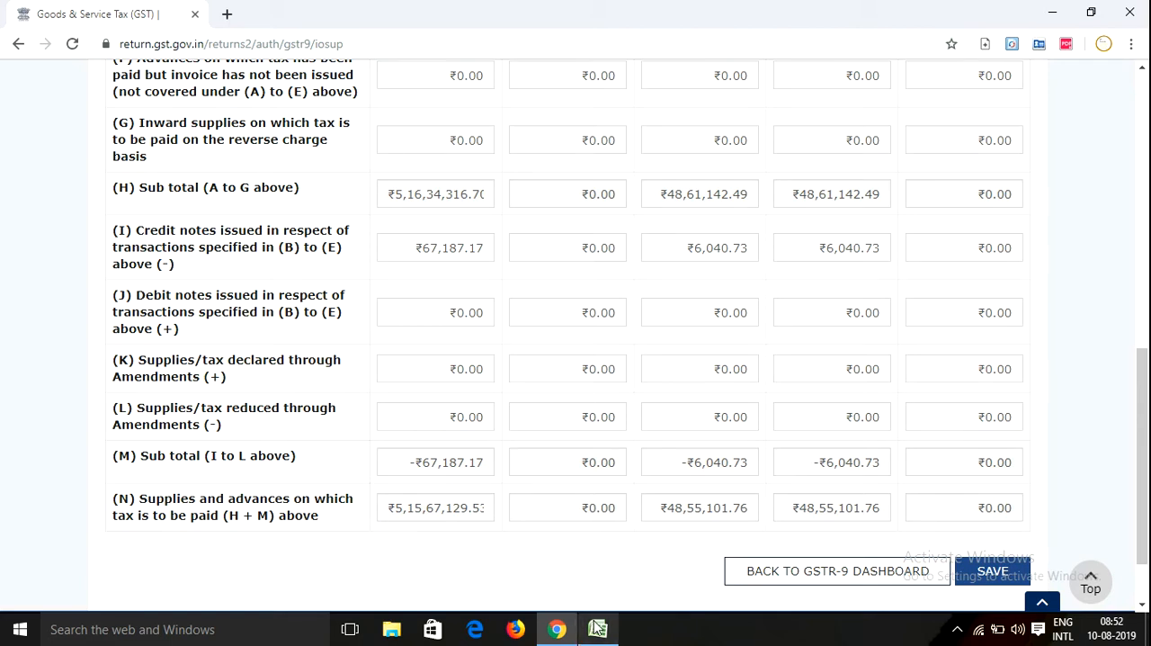
Switch to the Excel workbook and enter =K34/2 in cell L34 to halve the as-per-books total tax
{"action": "mouse_move", "coordinate": [598, 629]}
{"action": "left_click", "coordinate": [600, 580]}
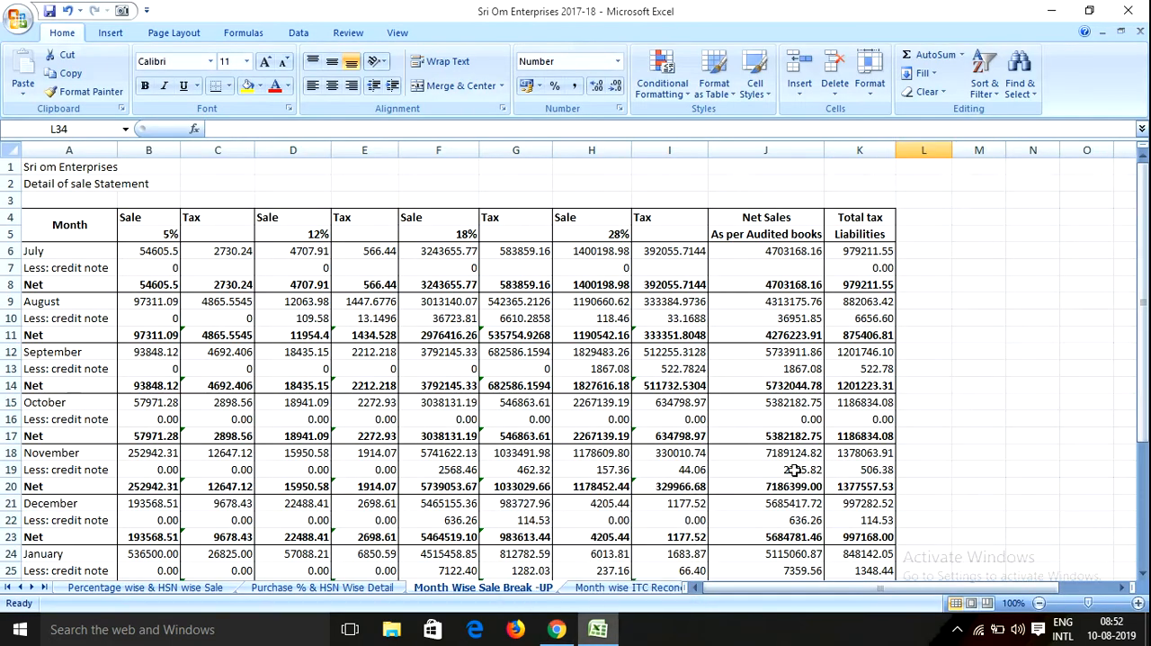
{"action": "scroll", "coordinate": [795, 472], "scroll_direction": "down", "scroll_amount": 5}
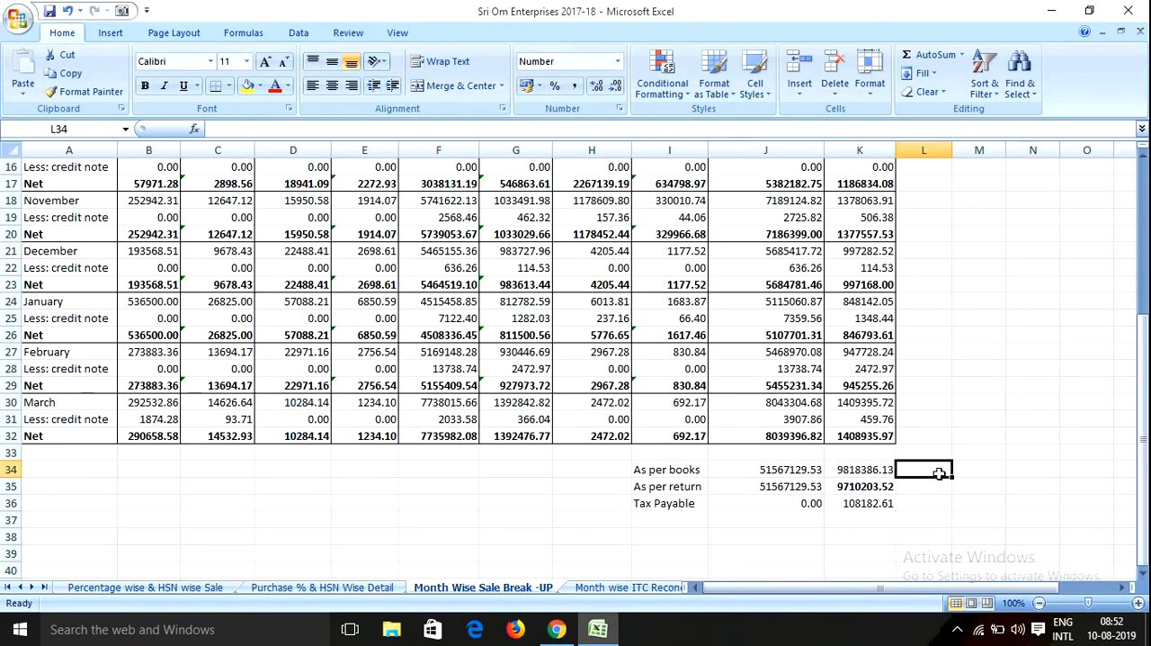
{"action": "type", "text": "="}
{"action": "key", "text": "Left"}
{"action": "type", "text": "/2"}
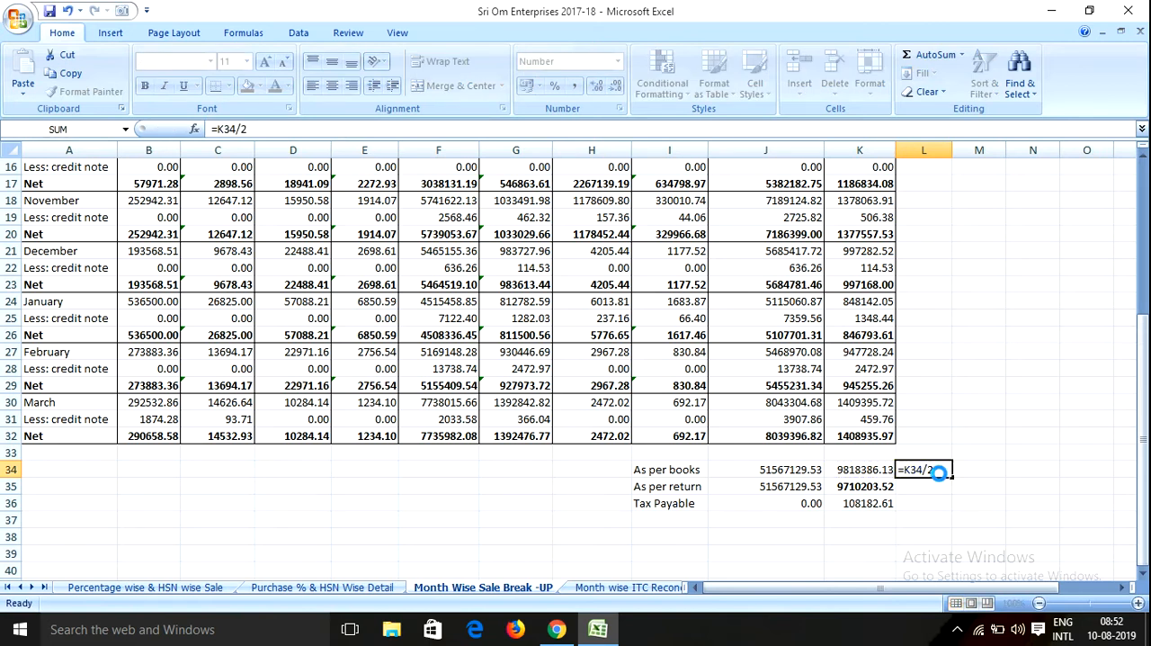
{"action": "key", "text": "ctrl+Return"}
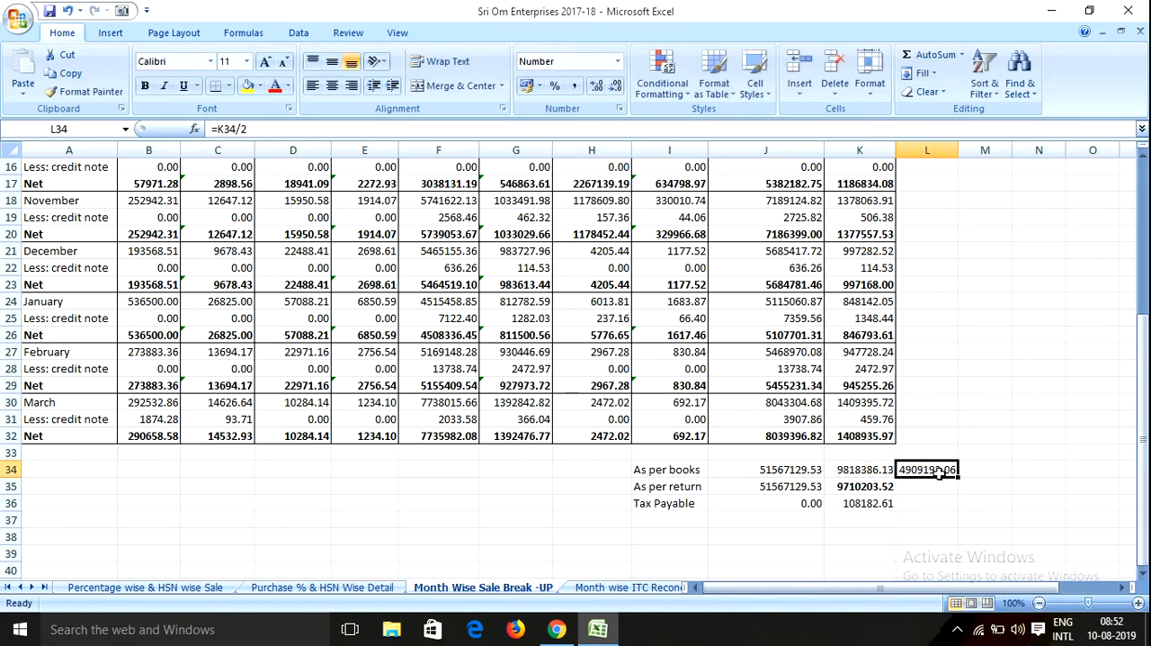
Review the as-per-books net sales, total tax and halved tax in row 34 of the Month Wise Sale Break-UP sheet
{"action": "left_click", "coordinate": [878, 472]}
{"action": "left_click", "coordinate": [924, 469]}
{"action": "left_click", "coordinate": [862, 470]}
{"action": "left_click", "coordinate": [926, 469]}
{"action": "left_click", "coordinate": [805, 470]}
{"action": "left_click", "coordinate": [855, 469]}
{"action": "left_click", "coordinate": [927, 468]}
{"action": "left_click", "coordinate": [864, 469]}
{"action": "left_click", "coordinate": [922, 470]}
{"action": "double_click", "coordinate": [922, 468]}
{"action": "key", "text": "Return"}
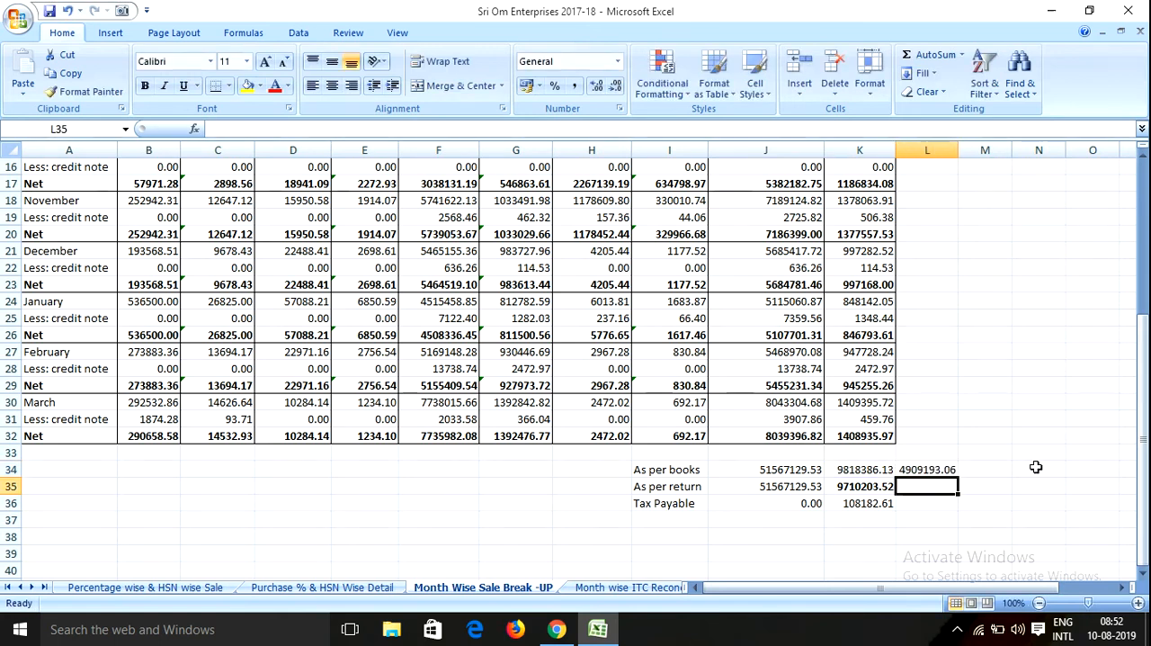
{"action": "key", "text": "Left"}
{"action": "key", "text": "Up"}
{"action": "key", "text": "Down"}
{"action": "key", "text": "Right"}
{"action": "left_click", "coordinate": [779, 466]}
{"action": "left_click", "coordinate": [859, 470]}
{"action": "left_click", "coordinate": [935, 475]}
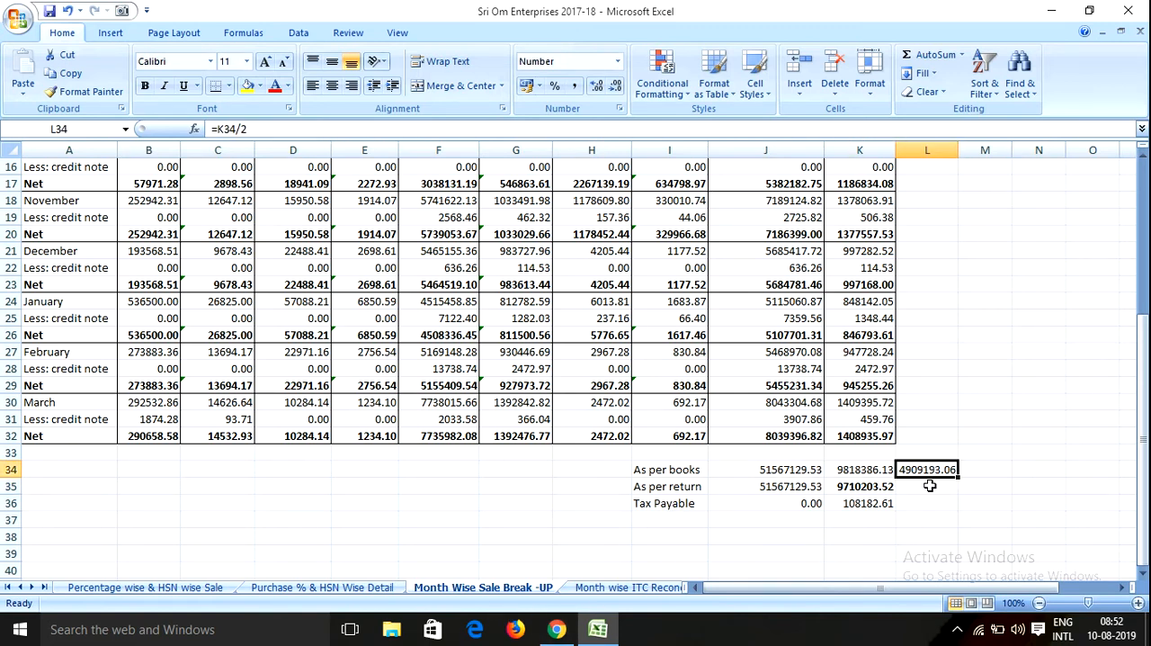
Switch to the GST portal in Chrome and examine the central tax amounts in table 4 up to sub total (H)
{"action": "left_click", "coordinate": [556, 629]}
{"action": "scroll", "coordinate": [576, 351], "scroll_direction": "up", "scroll_amount": 5}
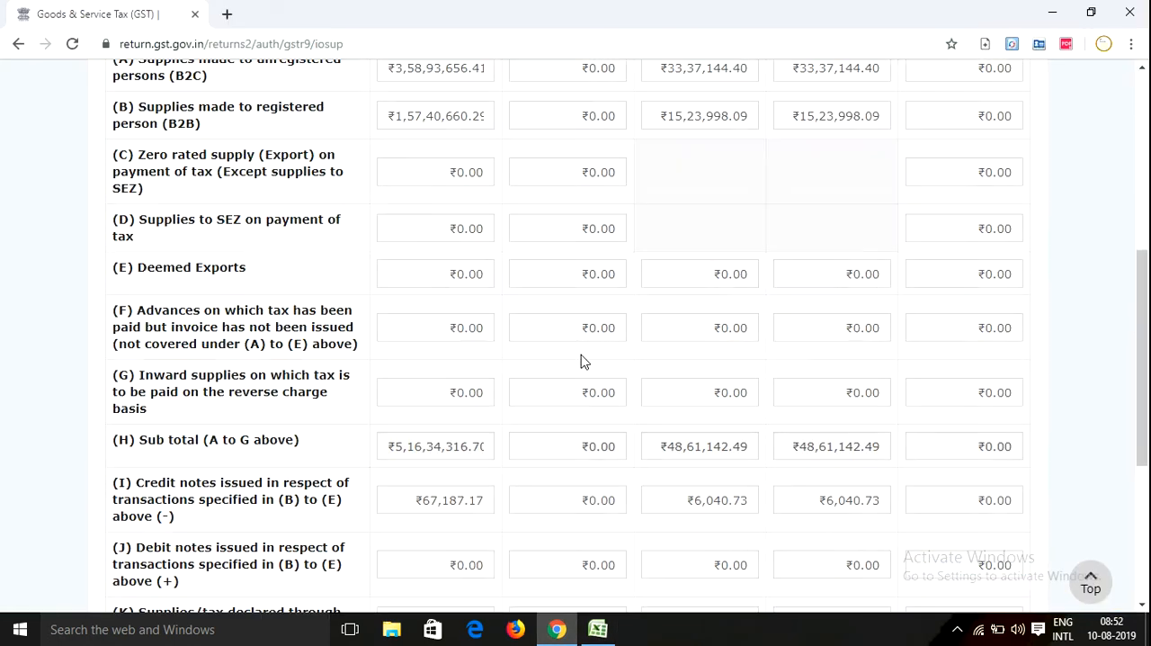
{"action": "scroll", "coordinate": [627, 396], "scroll_direction": "down", "scroll_amount": 3}
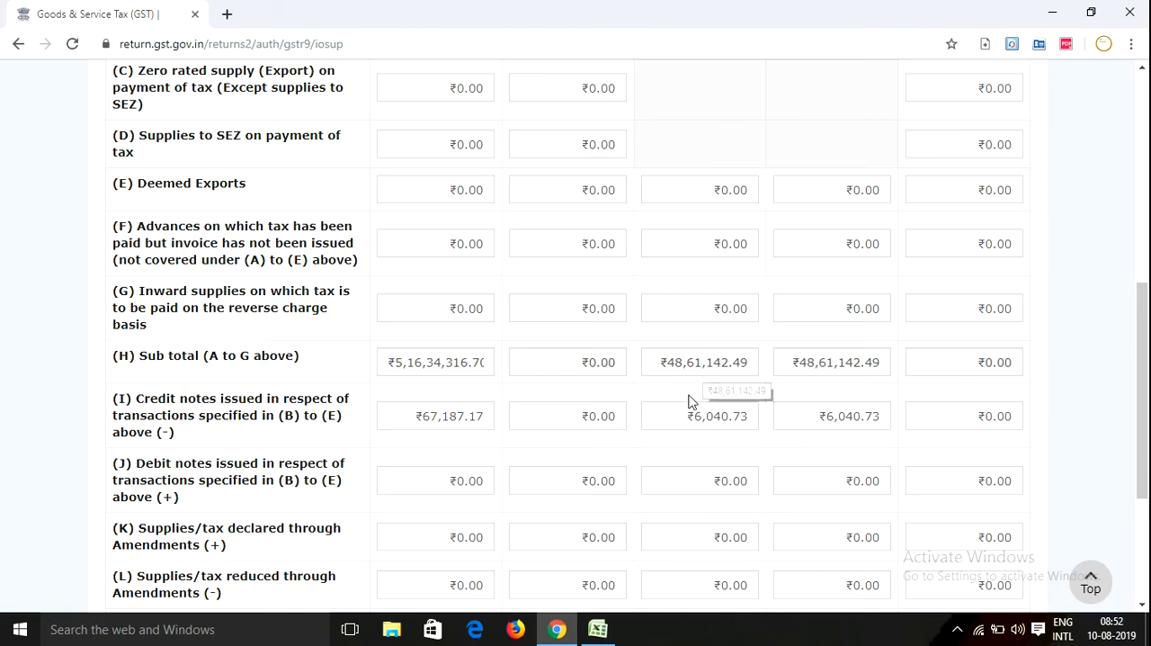
{"action": "scroll", "coordinate": [708, 372], "scroll_direction": "up", "scroll_amount": 4}
{"action": "scroll", "coordinate": [629, 439], "scroll_direction": "down", "scroll_amount": 2}
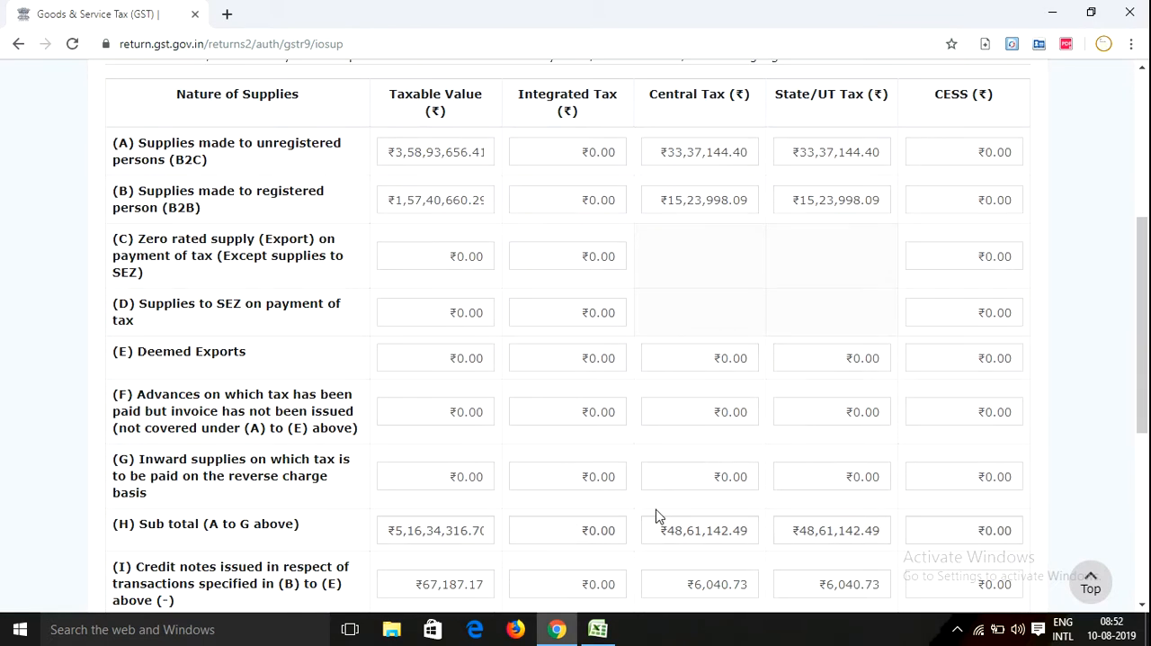
{"action": "scroll", "coordinate": [658, 515], "scroll_direction": "down", "scroll_amount": 1}
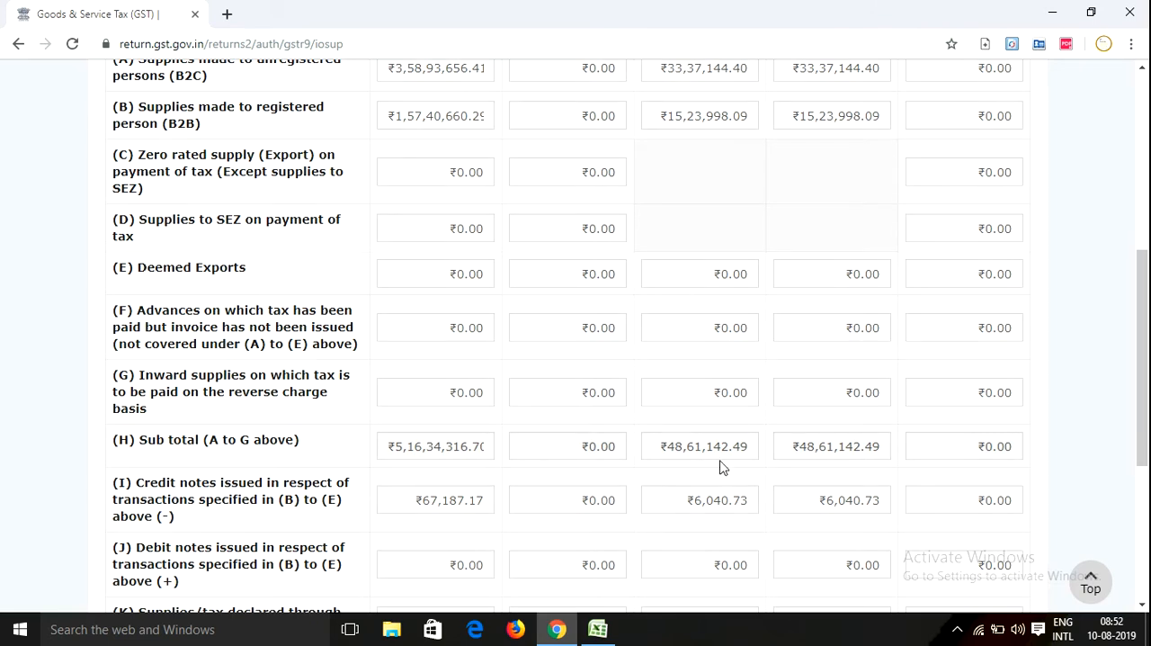
{"action": "scroll", "coordinate": [743, 473], "scroll_direction": "up", "scroll_amount": 1}
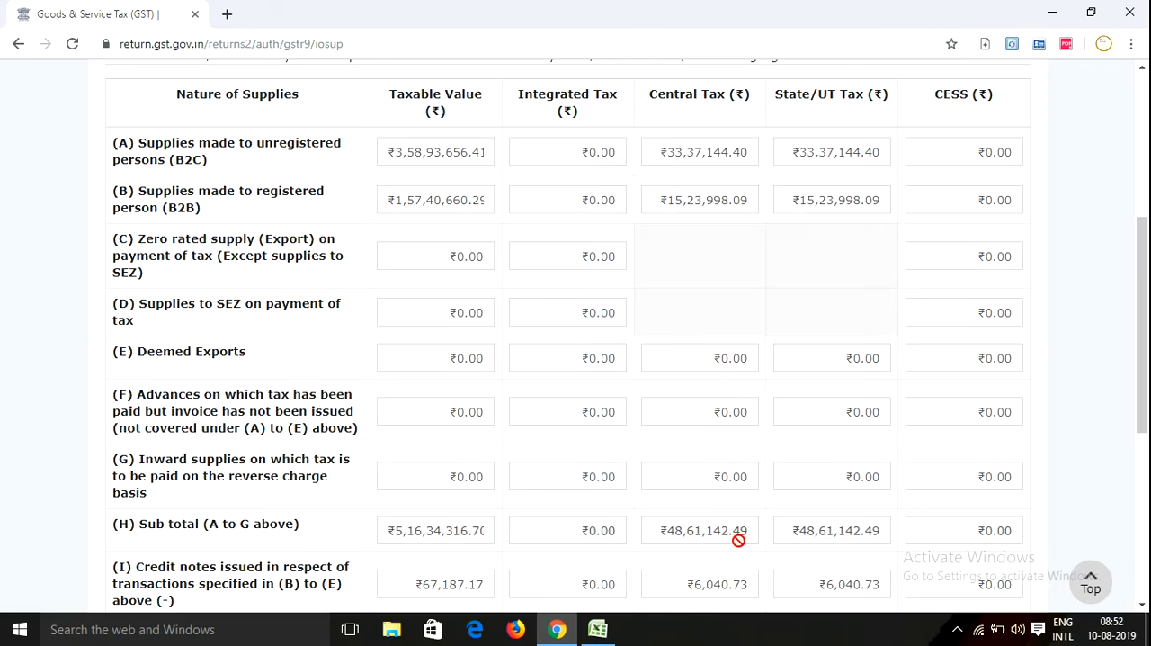
{"action": "scroll", "coordinate": [739, 539], "scroll_direction": "down", "scroll_amount": 1}
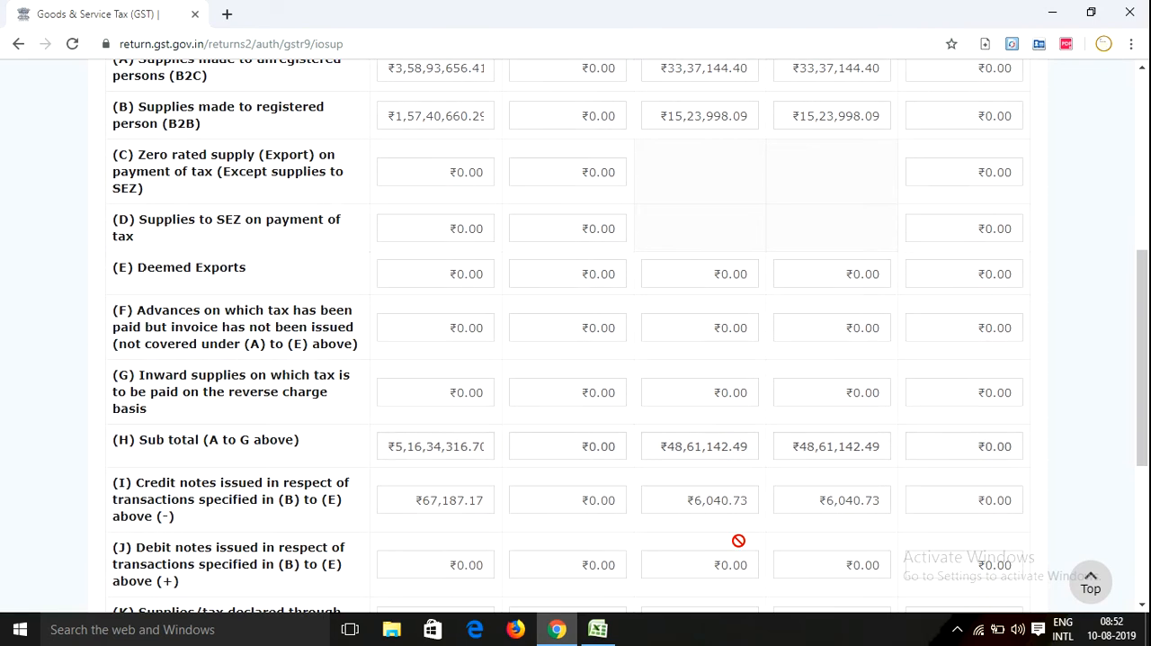
Return to Excel and enter table 4's central tax sub total (H), 4861142.49, in cell L35 of the as-per-return row
{"action": "left_click", "coordinate": [1050, 14]}
{"action": "key", "text": "Left"}
{"action": "left_click", "coordinate": [925, 471]}
{"action": "left_click", "coordinate": [926, 486]}
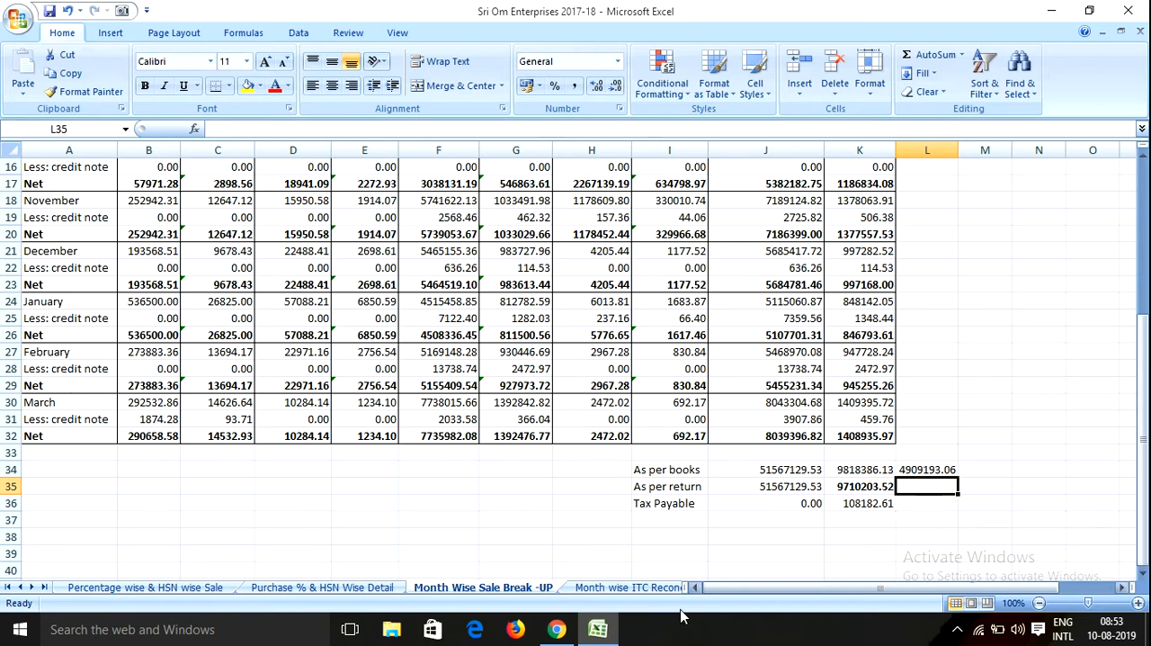
{"action": "left_click", "coordinate": [557, 630]}
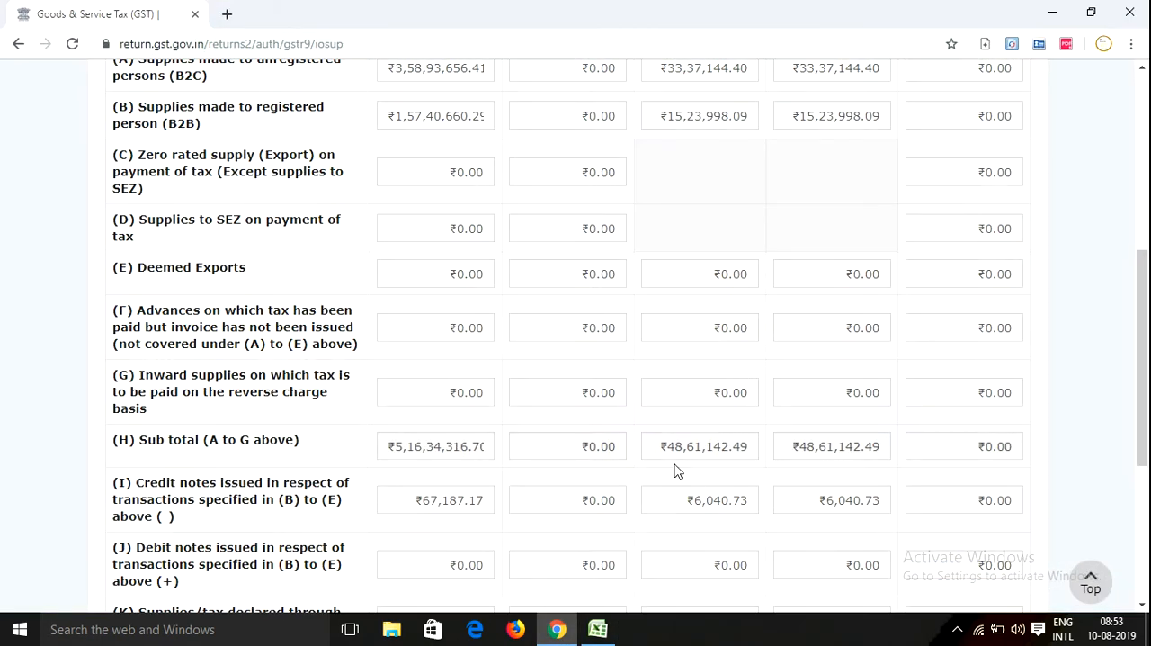
{"action": "left_click", "coordinate": [598, 630]}
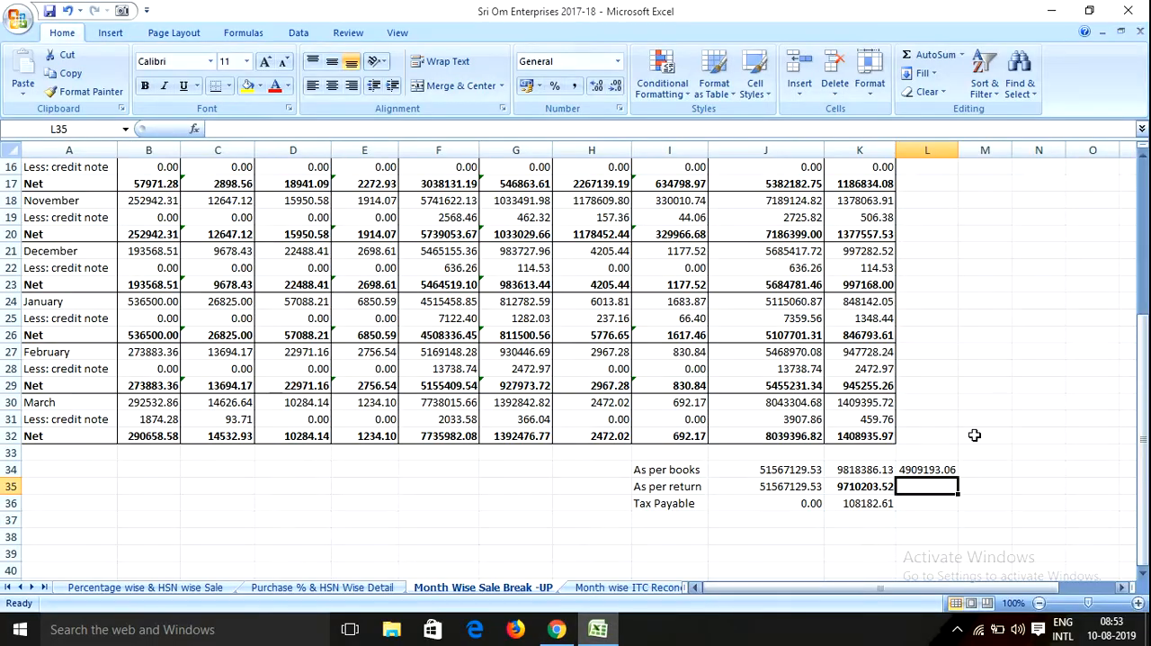
{"action": "type", "text": "486114"}
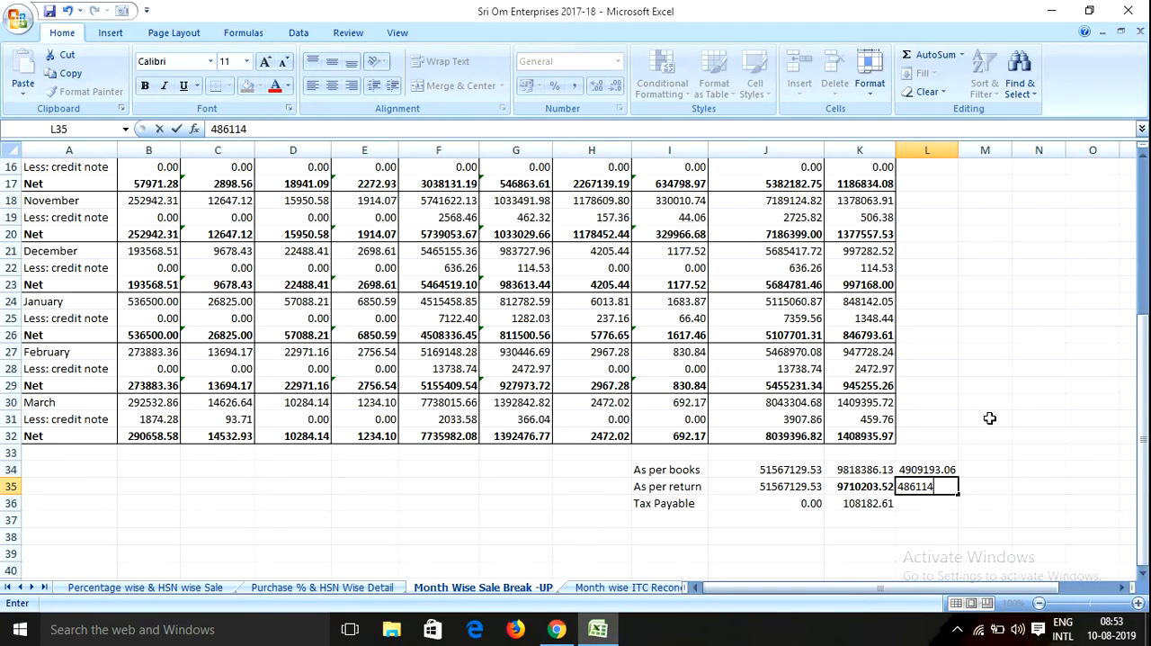
{"action": "type", "text": "2.5"}
{"action": "key", "text": "Return"}
Calculate the central tax difference in cell L36 of the Tax Payable row with the formula +L34-L35
{"action": "type", "text": "+"}
{"action": "key", "text": "Up"}
{"action": "key", "text": "Up"}
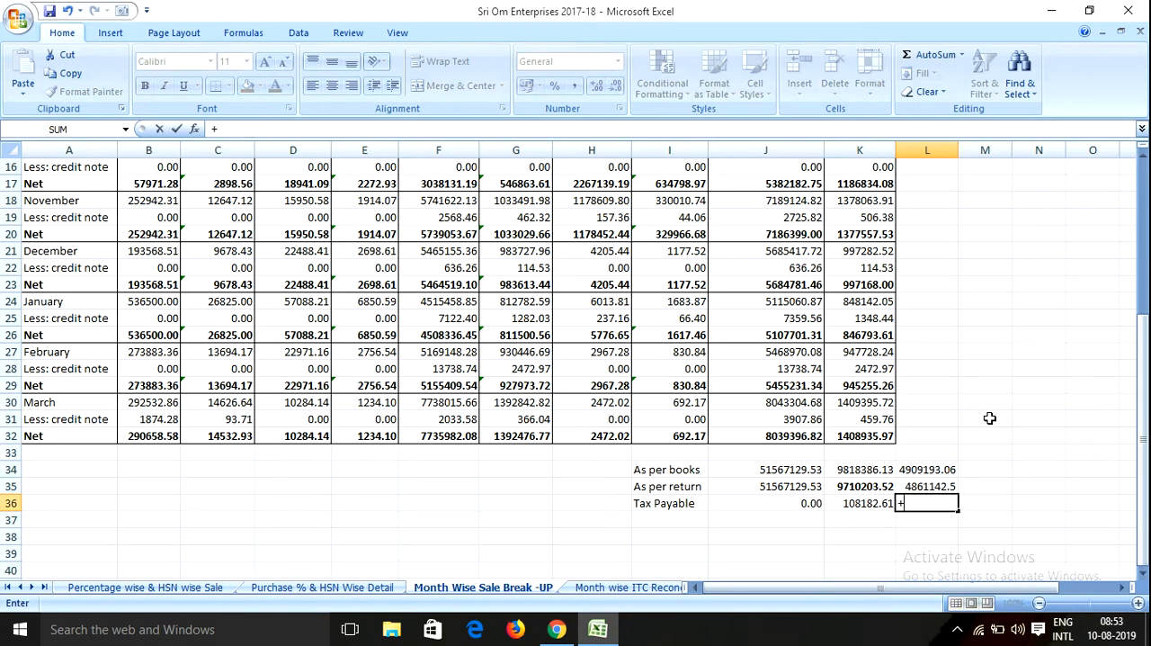
{"action": "type", "text": "-"}
{"action": "key", "text": "Up"}
{"action": "key", "text": "Return"}
{"action": "key", "text": "Up"}
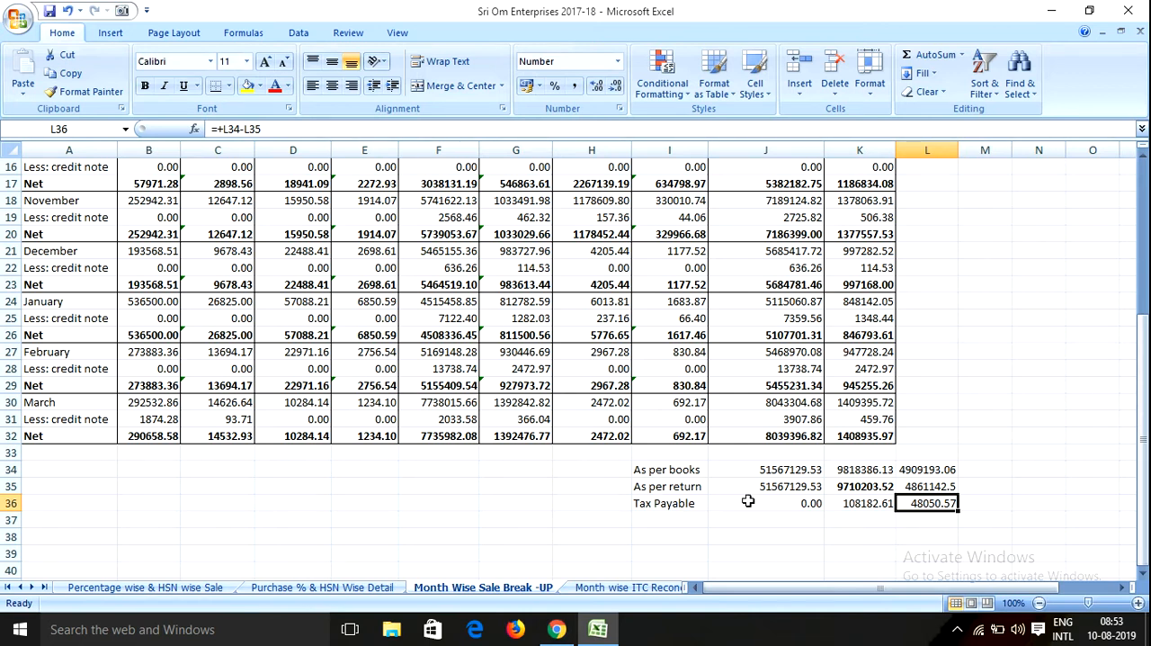
Compare the books and return figures in rows 34 to 36, and check the net sales against table 4's row (N) in Chrome
{"action": "left_click", "coordinate": [909, 472]}
{"action": "left_click", "coordinate": [932, 509]}
{"action": "left_click", "coordinate": [890, 489]}
{"action": "left_click", "coordinate": [951, 491]}
{"action": "left_click", "coordinate": [766, 477]}
{"action": "left_click", "coordinate": [680, 477]}
{"action": "left_click", "coordinate": [777, 477]}
{"action": "left_click", "coordinate": [795, 487]}
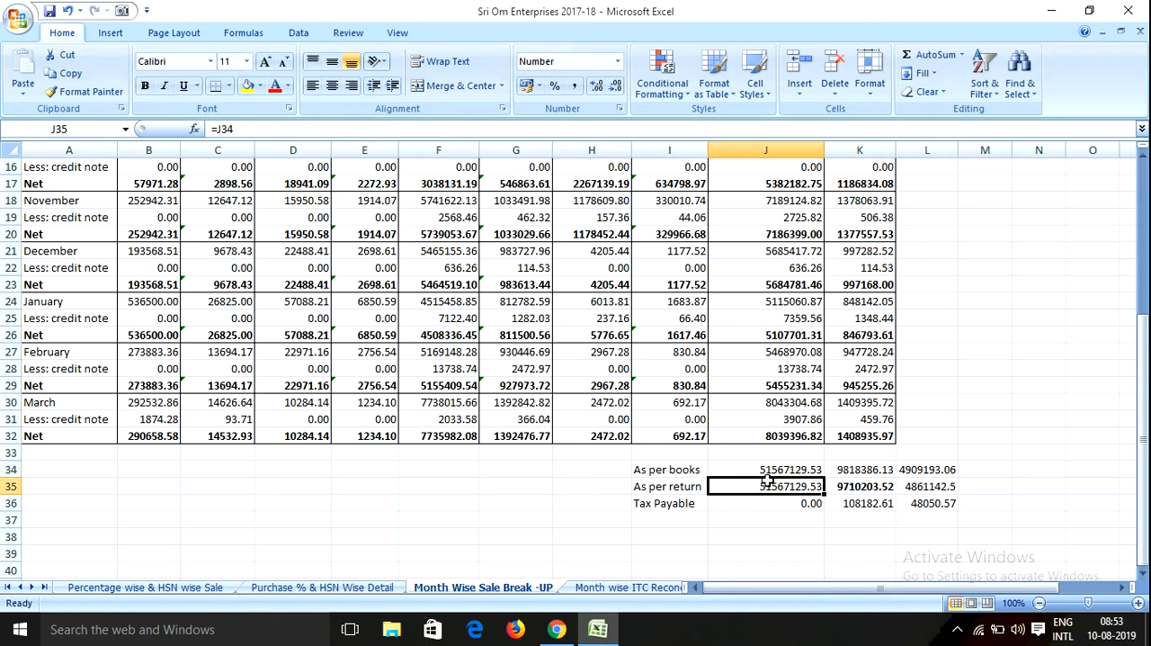
{"action": "left_click", "coordinate": [803, 473]}
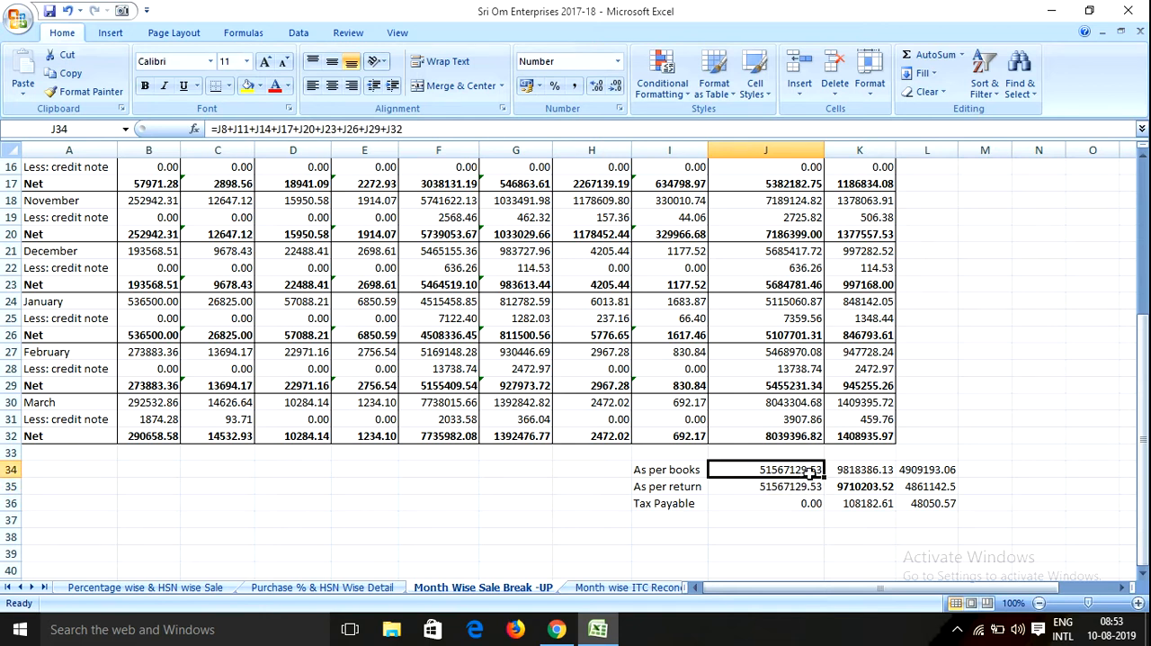
{"action": "left_click", "coordinate": [557, 630]}
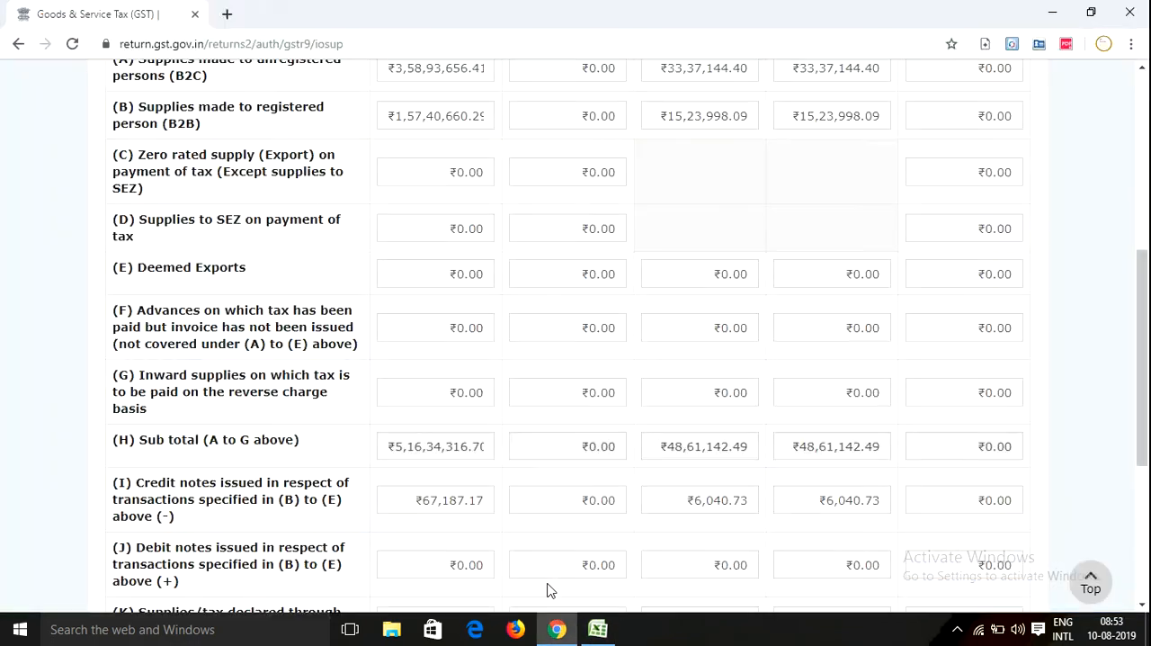
{"action": "scroll", "coordinate": [454, 499], "scroll_direction": "down", "scroll_amount": 3}
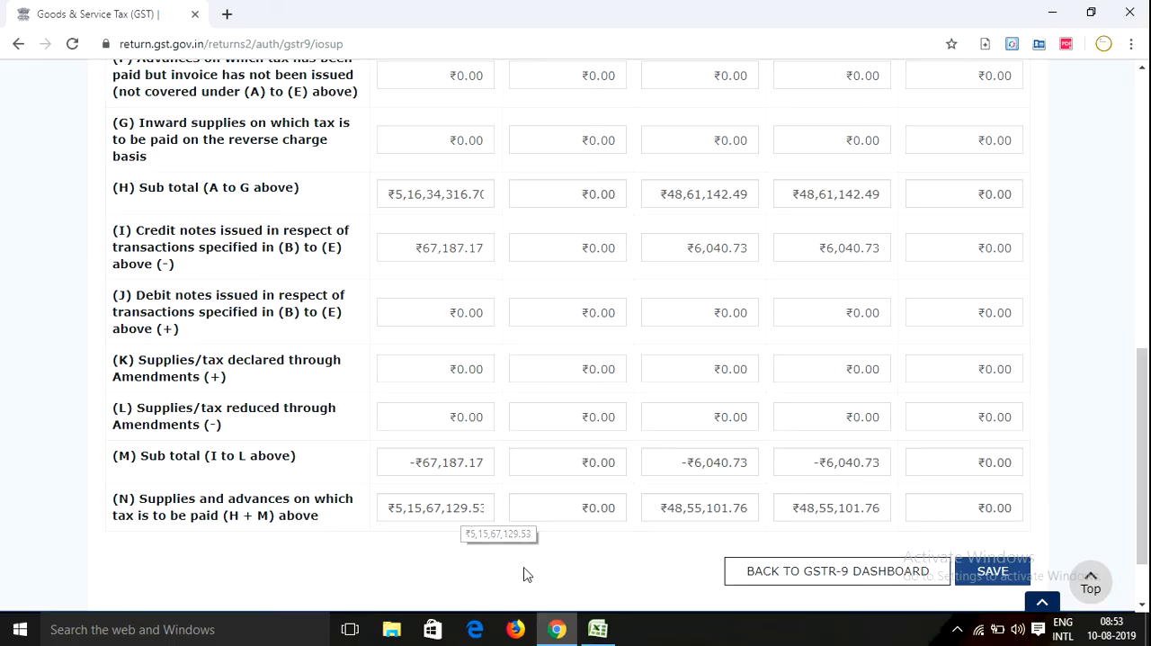
Switch back to Excel, show cell L35 with two decimal places and check the difference in L36
{"action": "left_click", "coordinate": [598, 630]}
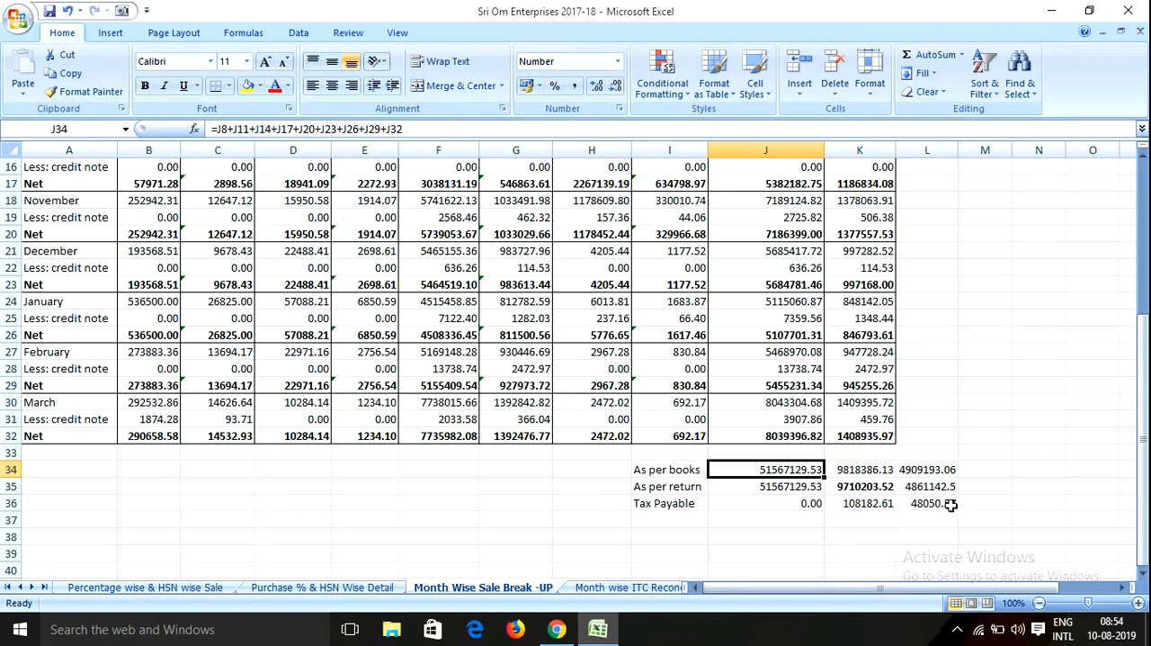
{"action": "left_click", "coordinate": [920, 489]}
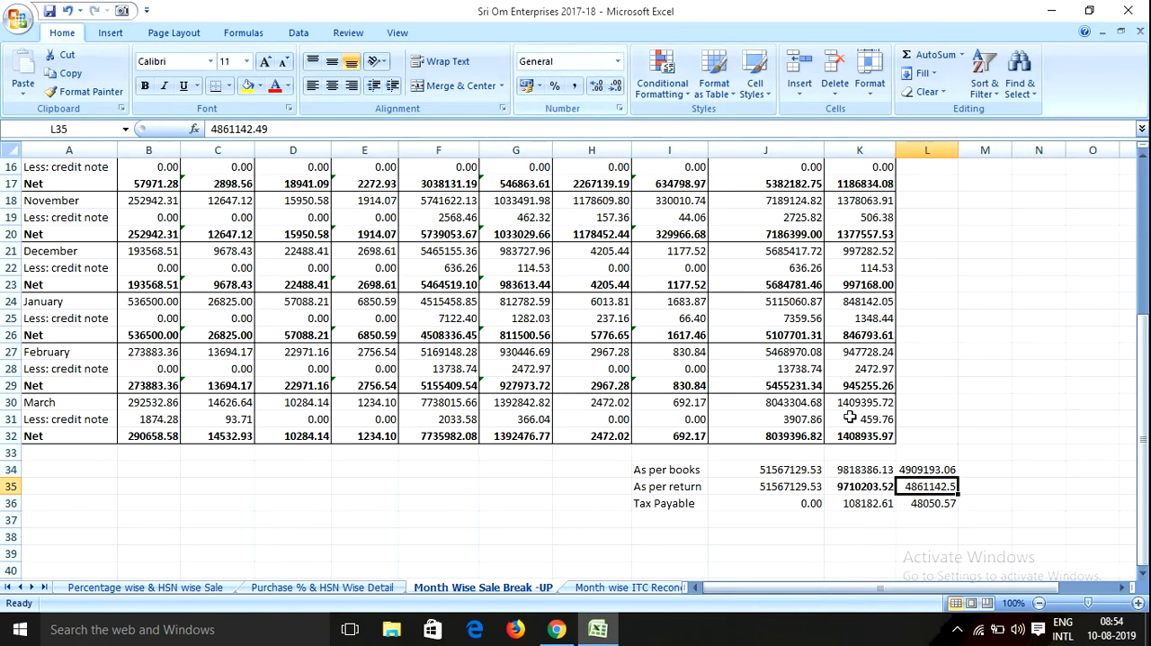
{"action": "left_click", "coordinate": [600, 83]}
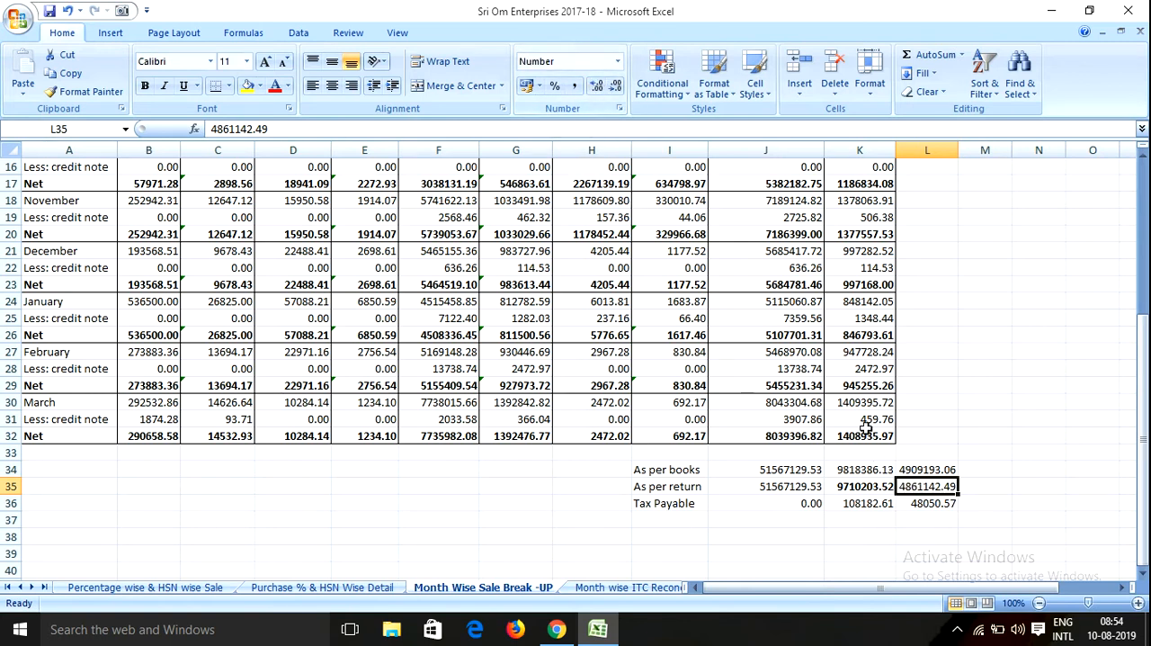
{"action": "left_click", "coordinate": [913, 504]}
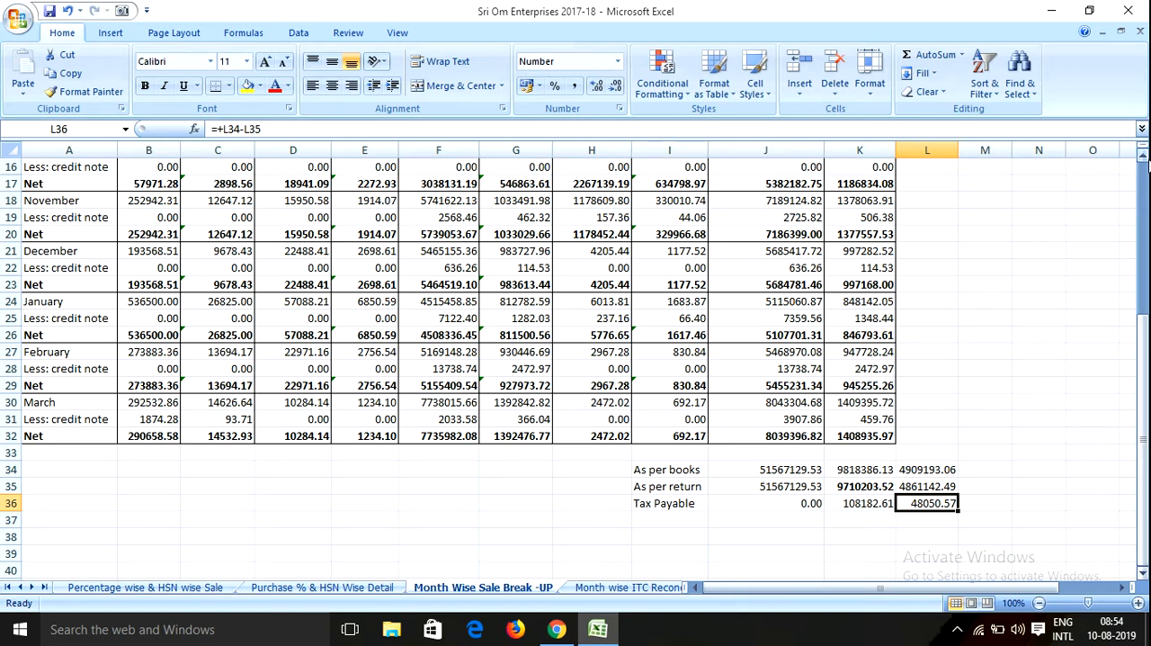
Switch to the GST portal in Chrome and set the central tax for B2C supplies in row (A) to 3385194.97
{"action": "left_click", "coordinate": [555, 633]}
{"action": "scroll", "coordinate": [663, 326], "scroll_direction": "up", "scroll_amount": 5}
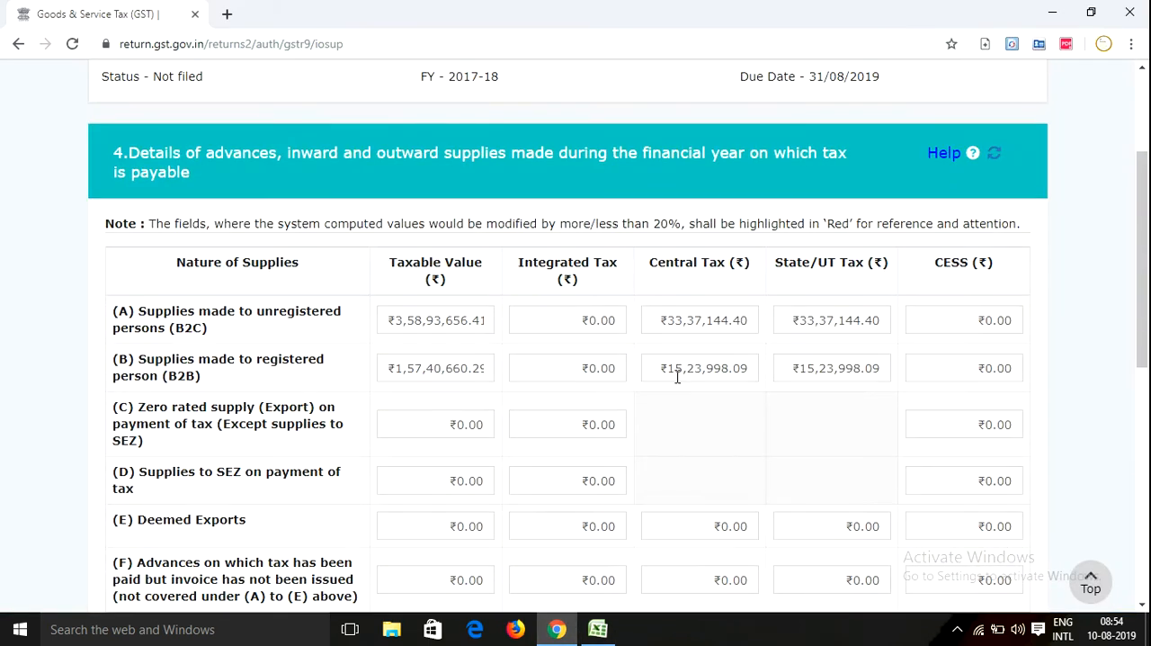
{"action": "mouse_move", "coordinate": [678, 378]}
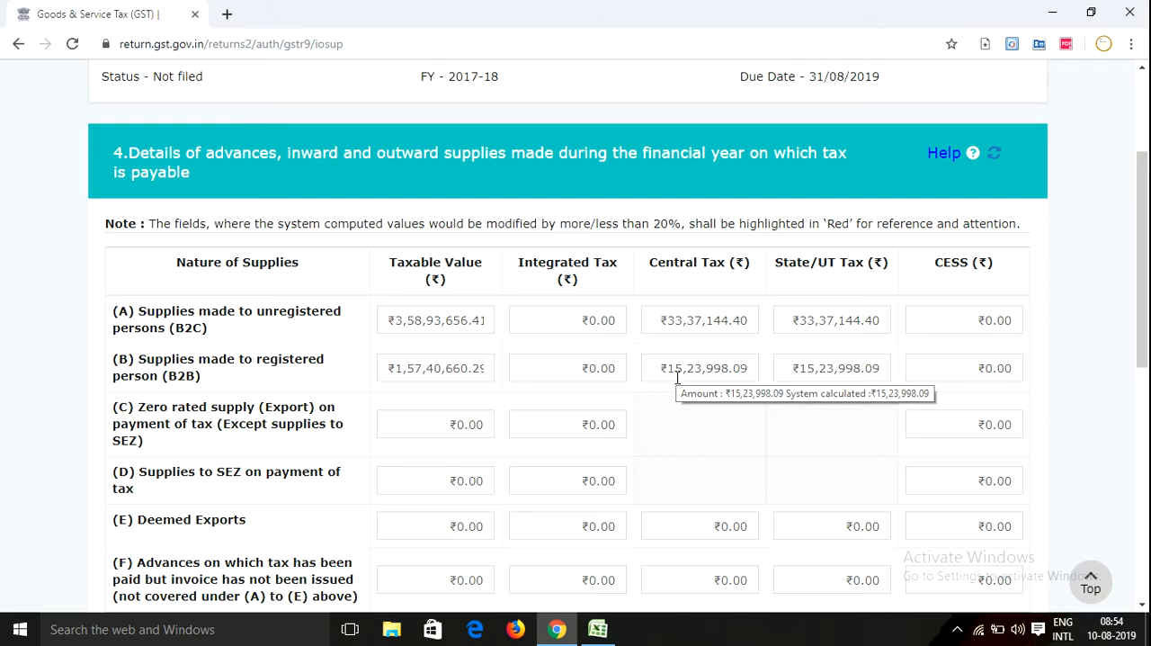
{"action": "left_click", "coordinate": [706, 319]}
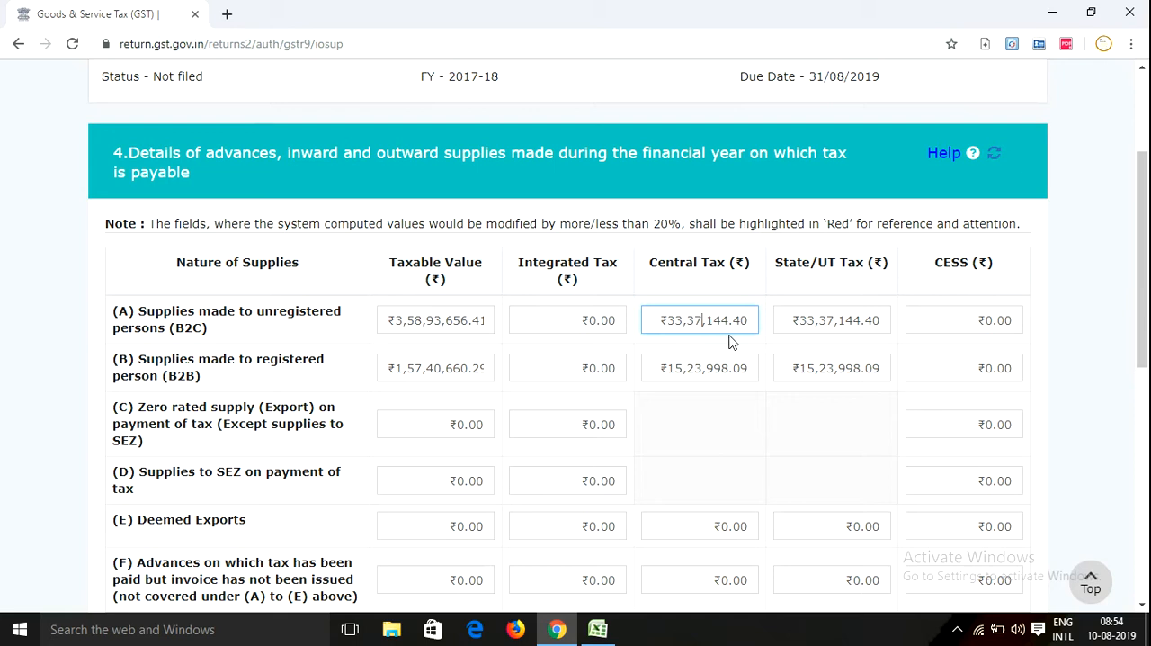
{"action": "left_click", "coordinate": [748, 321]}
{"action": "key", "text": "BackSpace"}
{"action": "key", "text": "BackSpace"}
{"action": "key", "text": "BackSpace"}
{"action": "key", "text": "BackSpace"}
{"action": "key", "text": "BackSpace"}
{"action": "key", "text": "BackSpace"}
{"action": "key", "text": "BackSpace"}
{"action": "key", "text": "BackSpace"}
{"action": "key", "text": "BackSpace"}
{"action": "key", "text": "BackSpace"}
{"action": "type", "text": "338"}
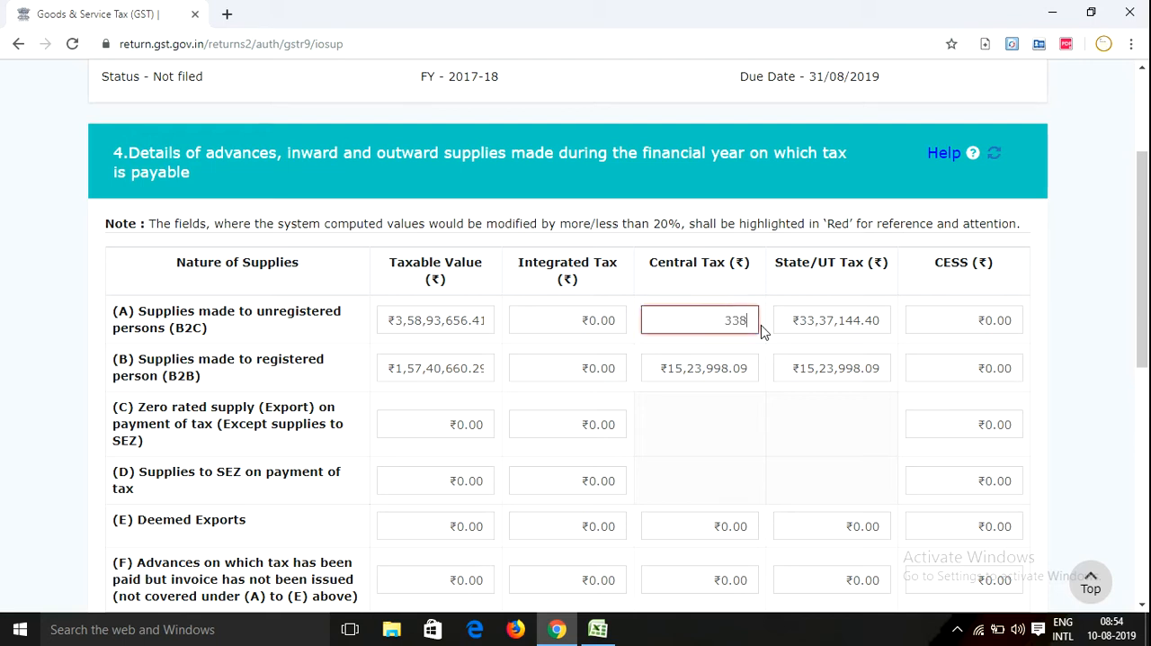
{"action": "type", "text": "5194.97"}
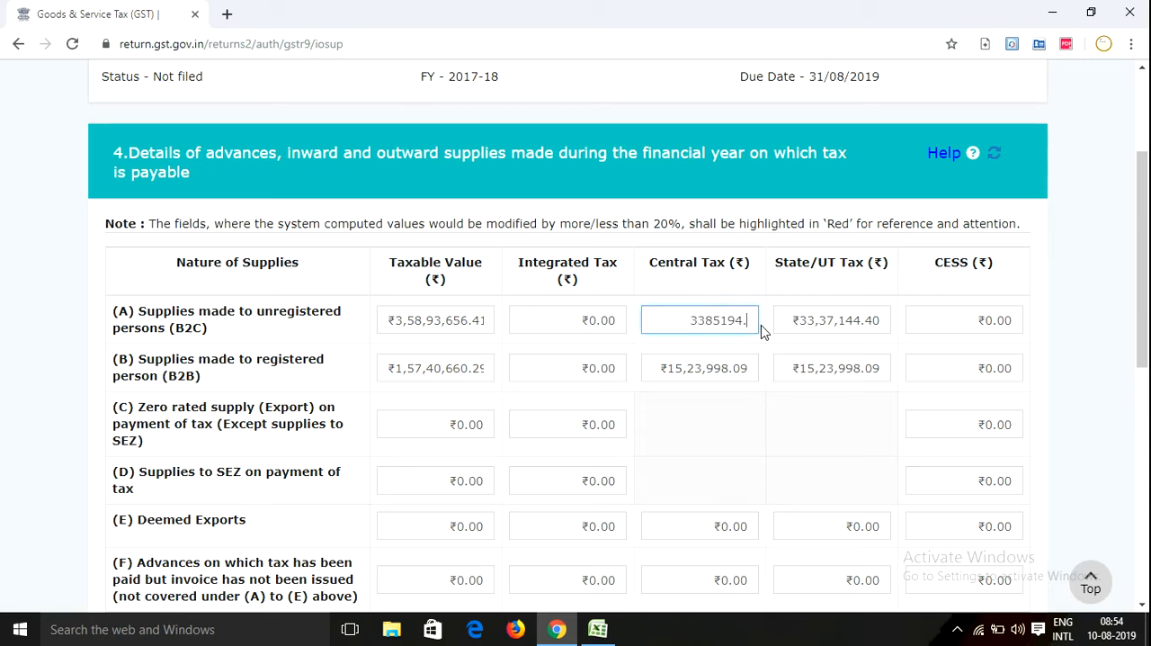
Set the State/UT tax for B2C supplies in row (A) to 3385194.97
{"action": "left_click", "coordinate": [795, 318]}
{"action": "key", "text": "BackSpace"}
{"action": "key", "text": "BackSpace"}
{"action": "key", "text": "BackSpace"}
{"action": "key", "text": "BackSpace"}
{"action": "key", "text": "BackSpace"}
{"action": "key", "text": "BackSpace"}
{"action": "key", "text": "BackSpace"}
{"action": "key", "text": "BackSpace"}
{"action": "key", "text": "BackSpace"}
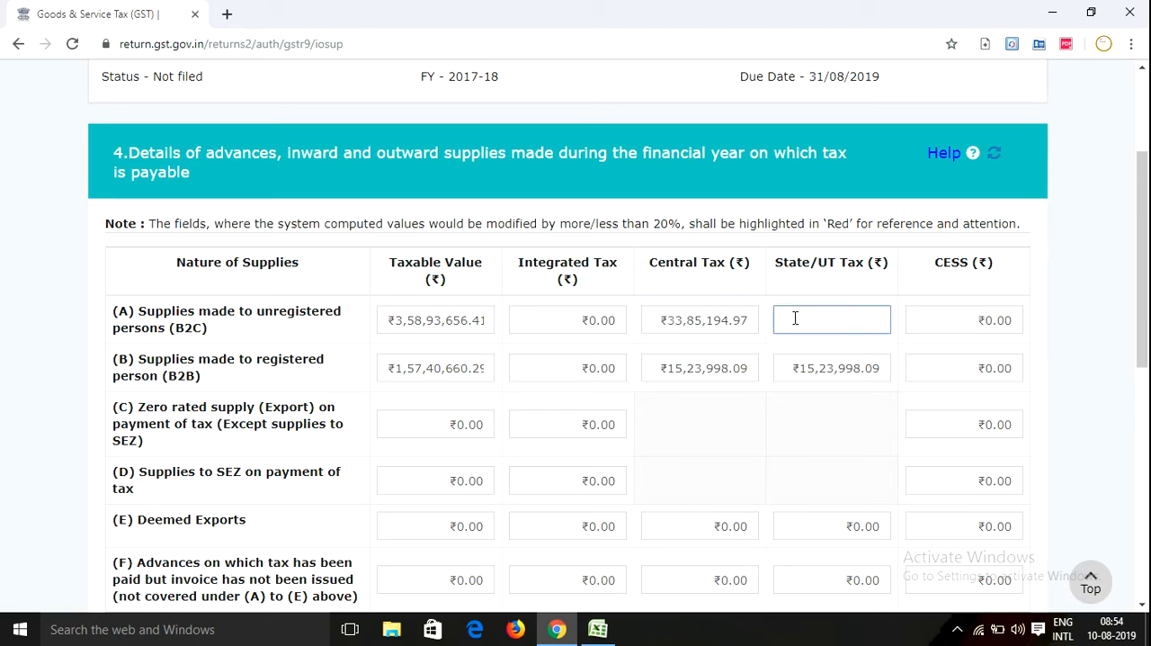
{"action": "type", "text": "3385"}
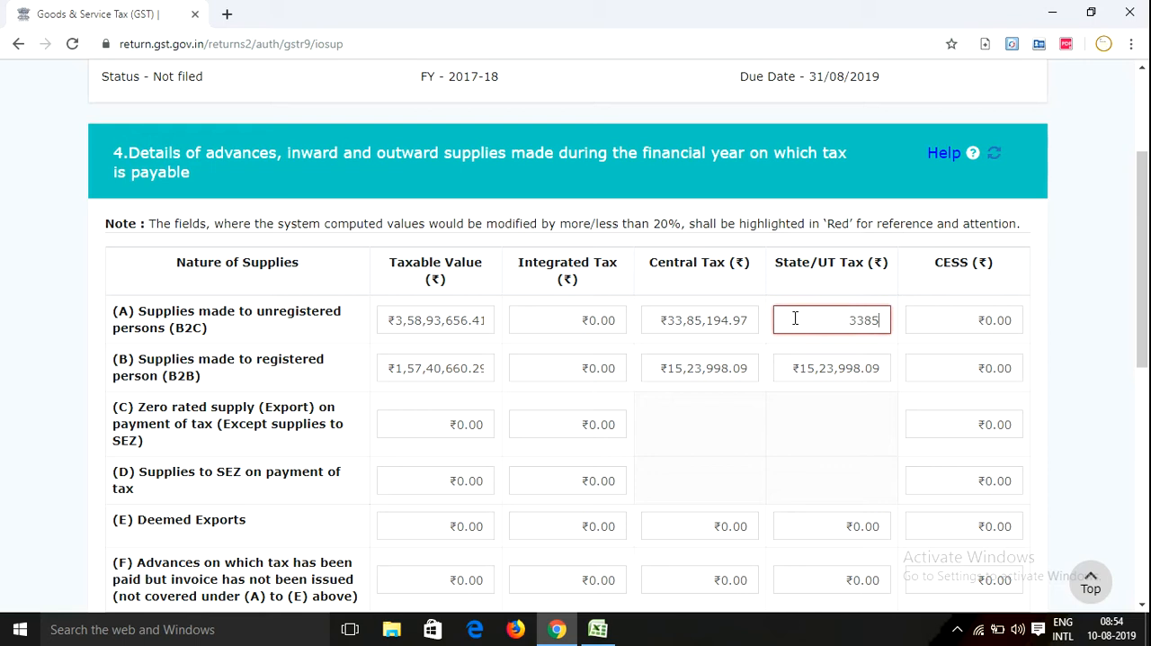
{"action": "type", "text": "194.97"}
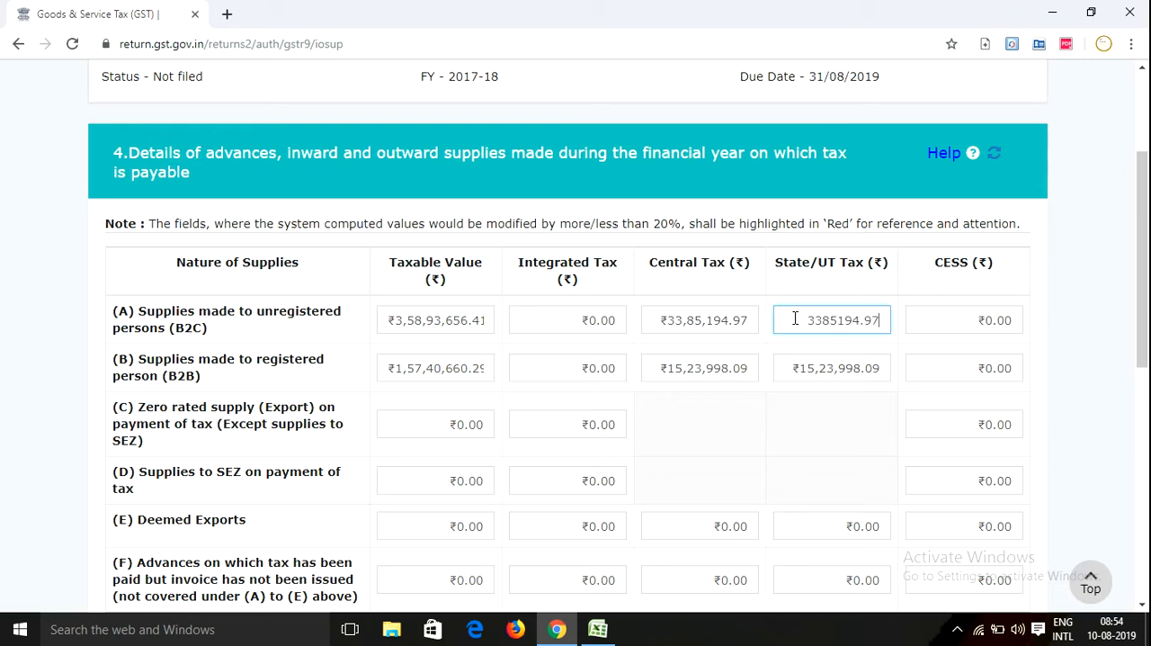
{"action": "left_click", "coordinate": [771, 350]}
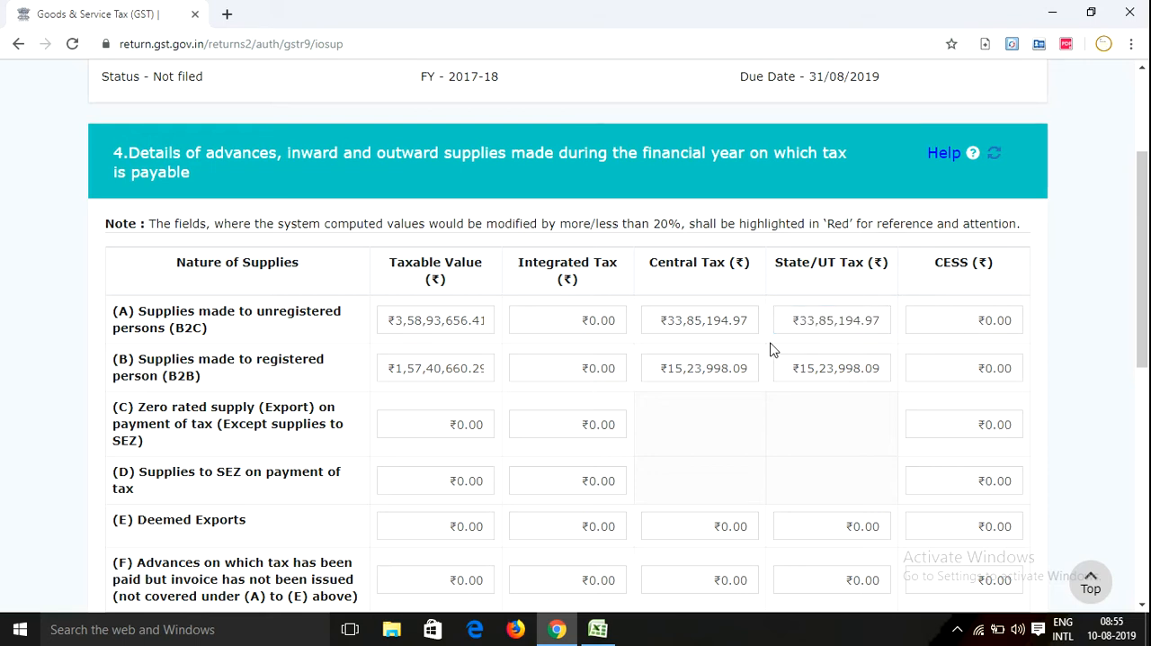
Compare table 4's row (H) and (N) tax totals with the as-per-books tax in cell L34 in Excel, and return to Chrome
{"action": "scroll", "coordinate": [770, 350], "scroll_direction": "down", "scroll_amount": 2}
{"action": "scroll", "coordinate": [763, 474], "scroll_direction": "down", "scroll_amount": 2}
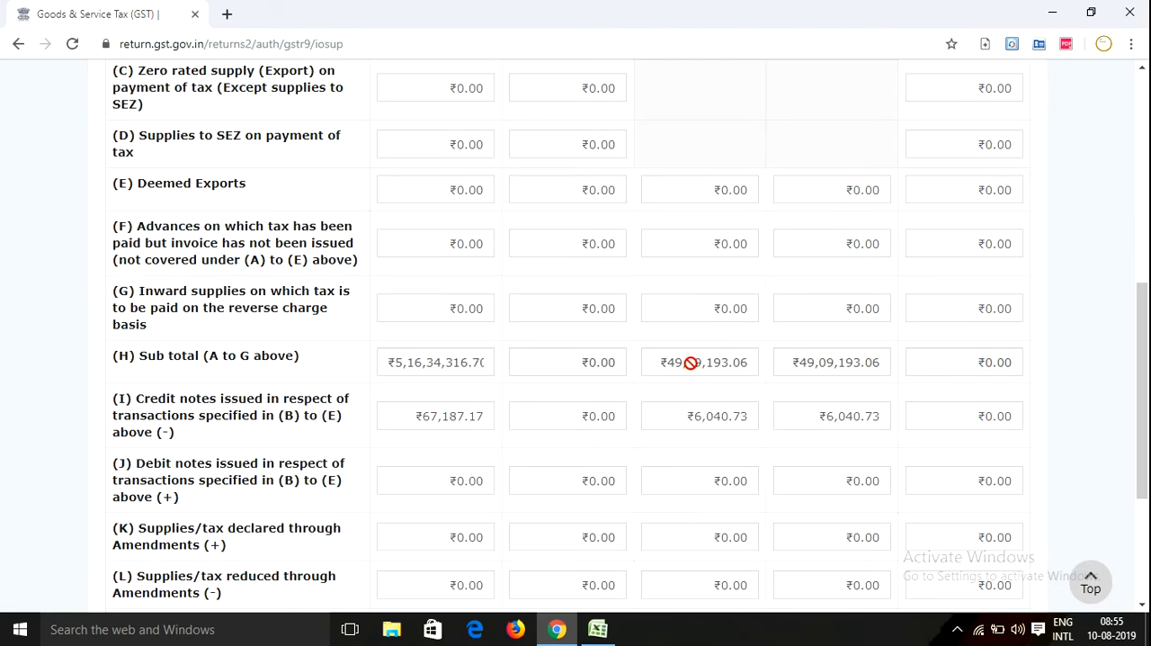
{"action": "scroll", "coordinate": [689, 366], "scroll_direction": "down", "scroll_amount": 1}
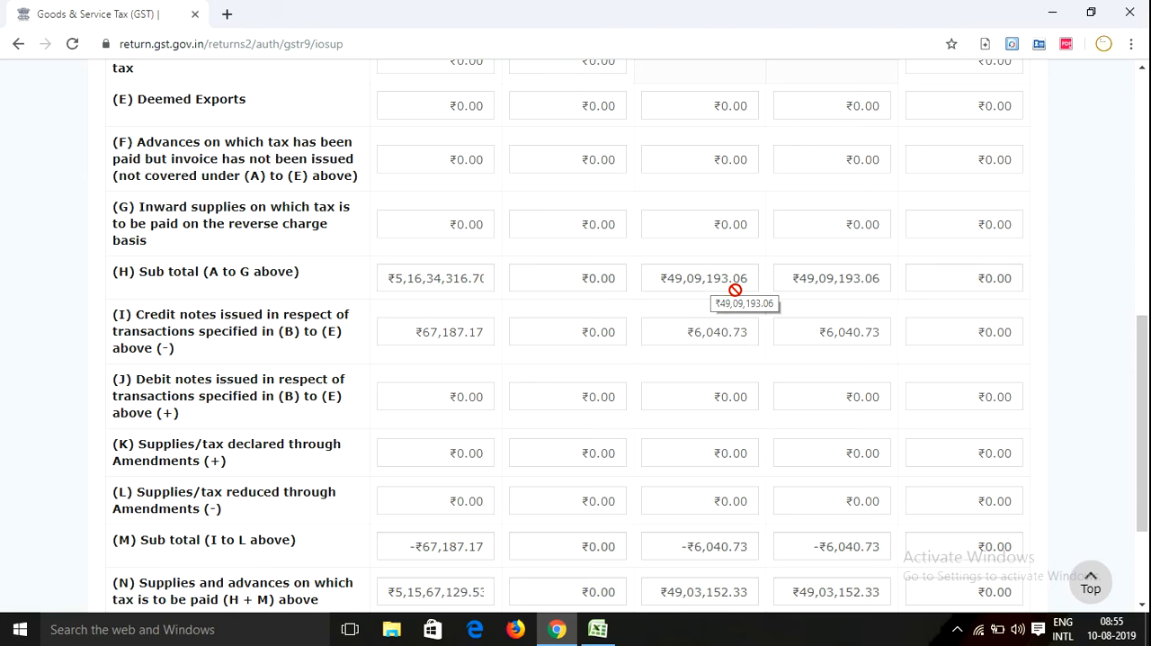
{"action": "scroll", "coordinate": [769, 297], "scroll_direction": "down", "scroll_amount": 2}
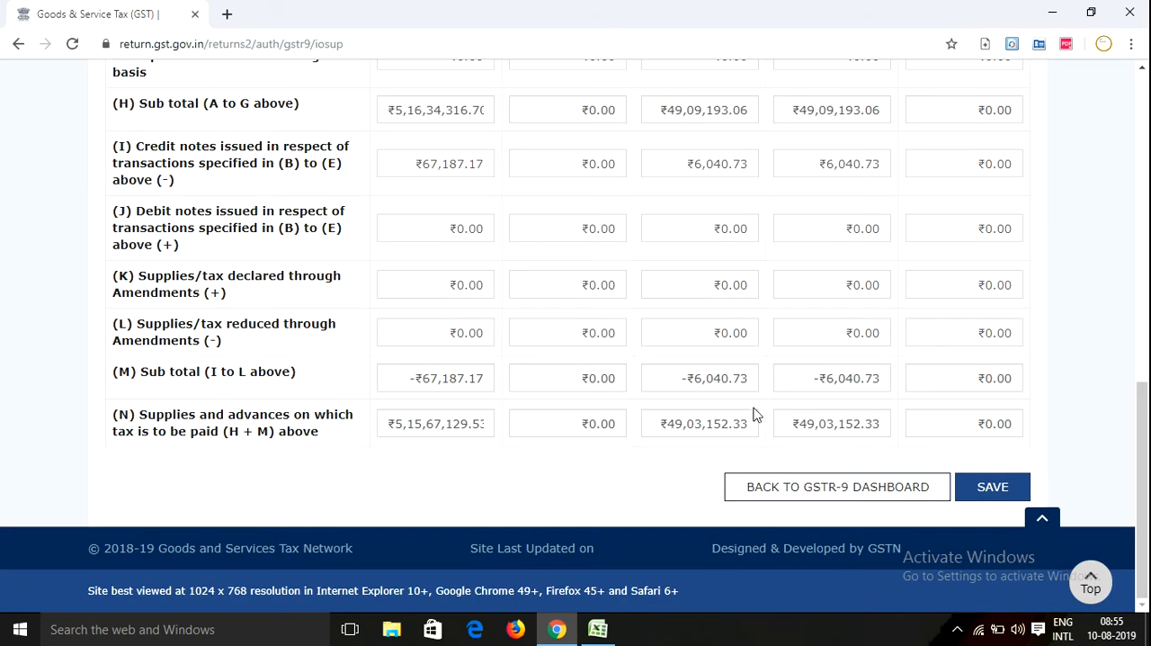
{"action": "left_click", "coordinate": [598, 629]}
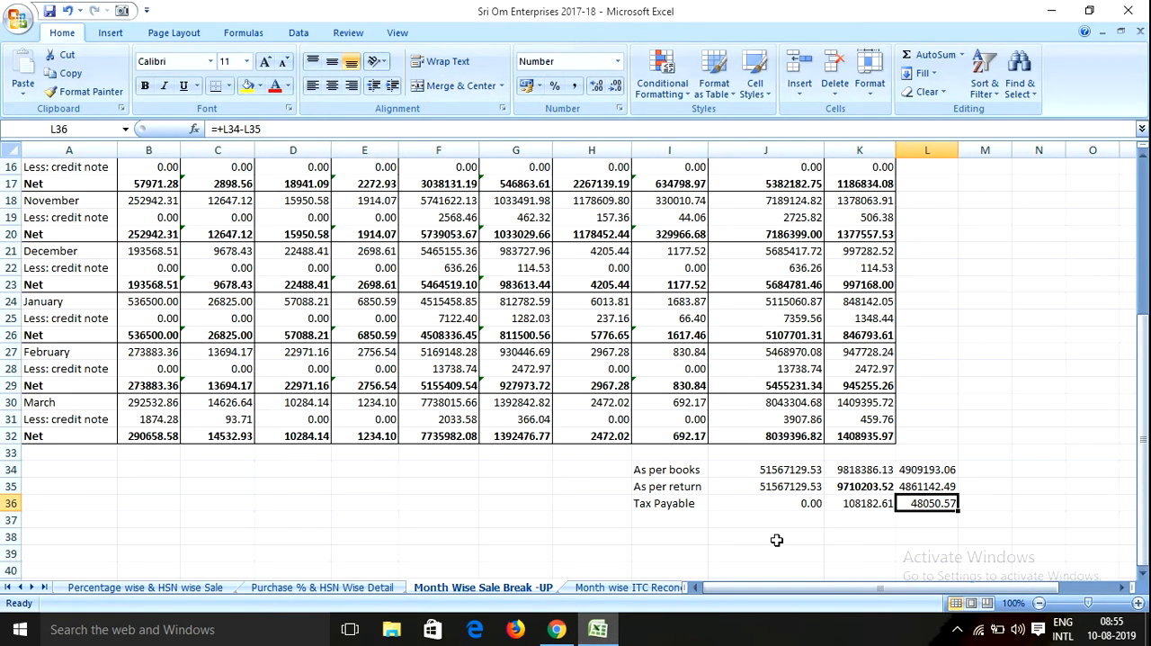
{"action": "left_click", "coordinate": [919, 471]}
{"action": "left_click", "coordinate": [863, 470]}
{"action": "left_click", "coordinate": [909, 469]}
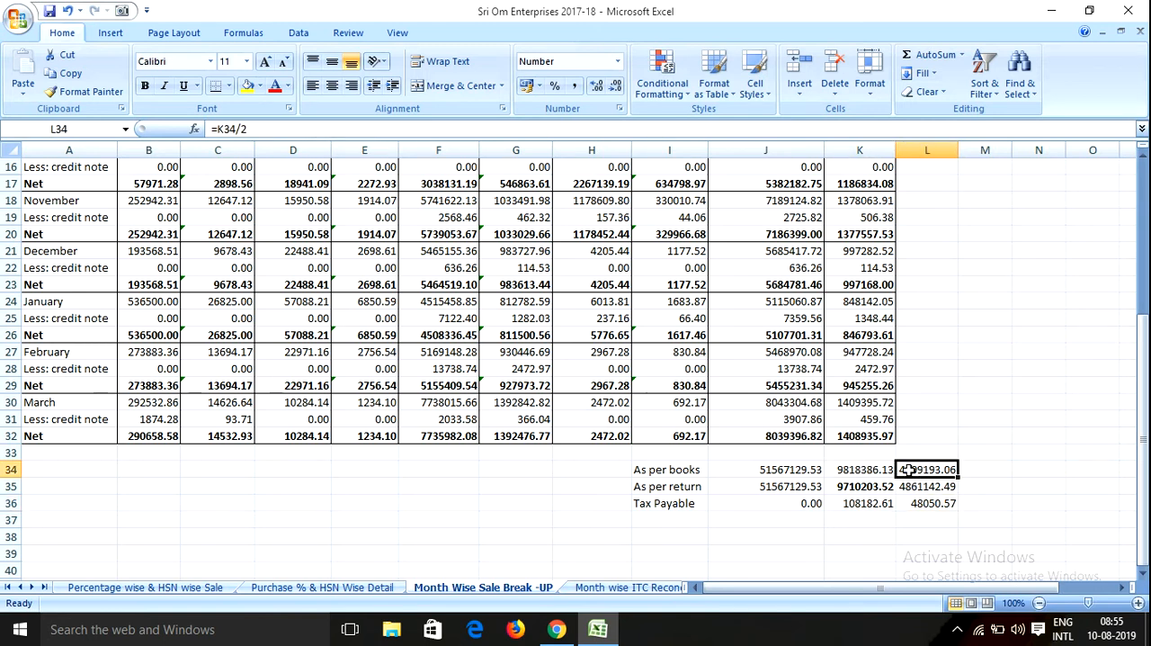
{"action": "left_click", "coordinate": [598, 629]}
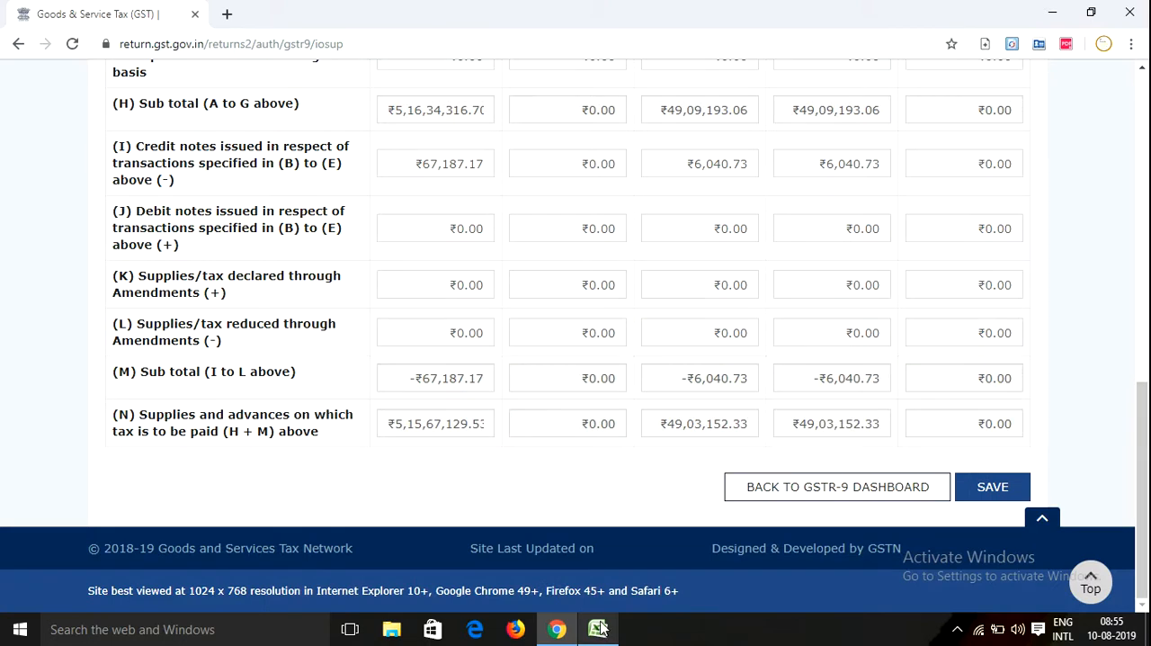
Set the central tax for B2C supplies in row (A) to 3379154.24
{"action": "scroll", "coordinate": [711, 284], "scroll_direction": "up", "scroll_amount": 3}
{"action": "scroll", "coordinate": [756, 321], "scroll_direction": "up", "scroll_amount": 2}
{"action": "scroll", "coordinate": [741, 345], "scroll_direction": "down", "scroll_amount": 2}
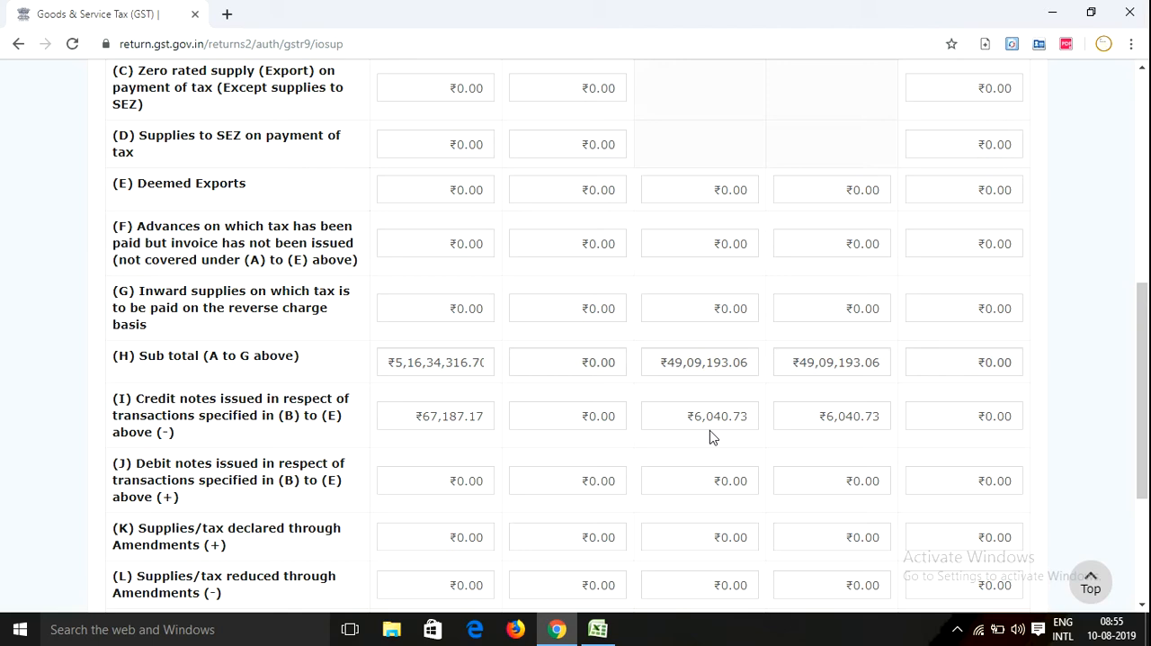
{"action": "scroll", "coordinate": [710, 437], "scroll_direction": "up", "scroll_amount": 6}
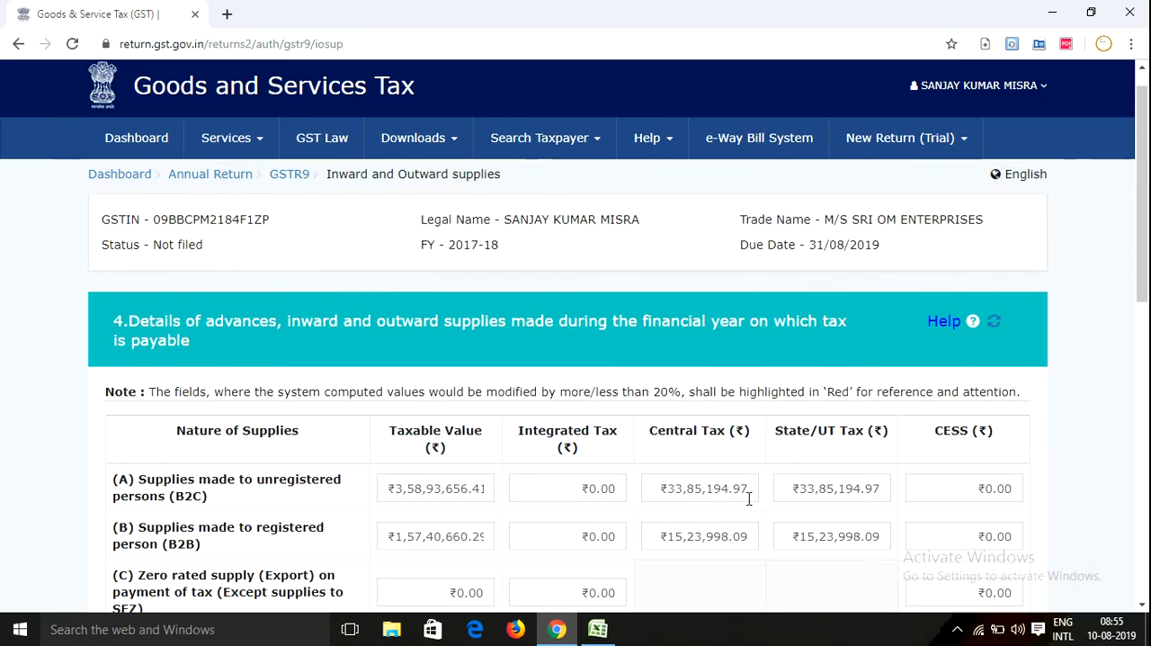
{"action": "double_click", "coordinate": [749, 497]}
{"action": "key", "text": "BackSpace"}
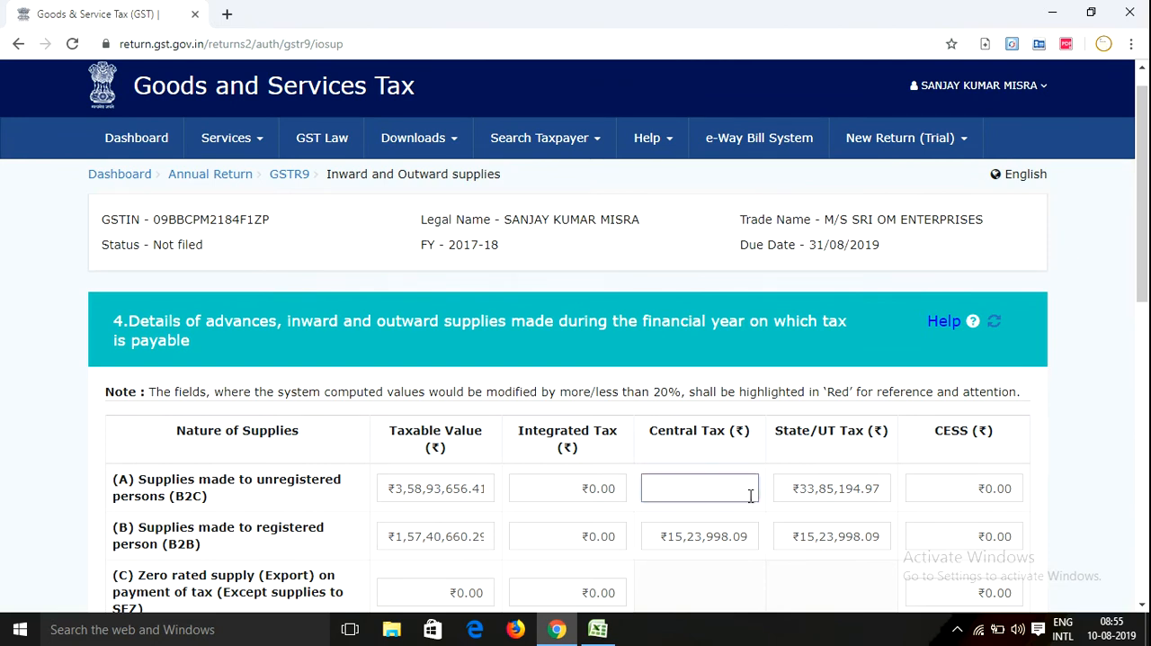
{"action": "type", "text": "3379"}
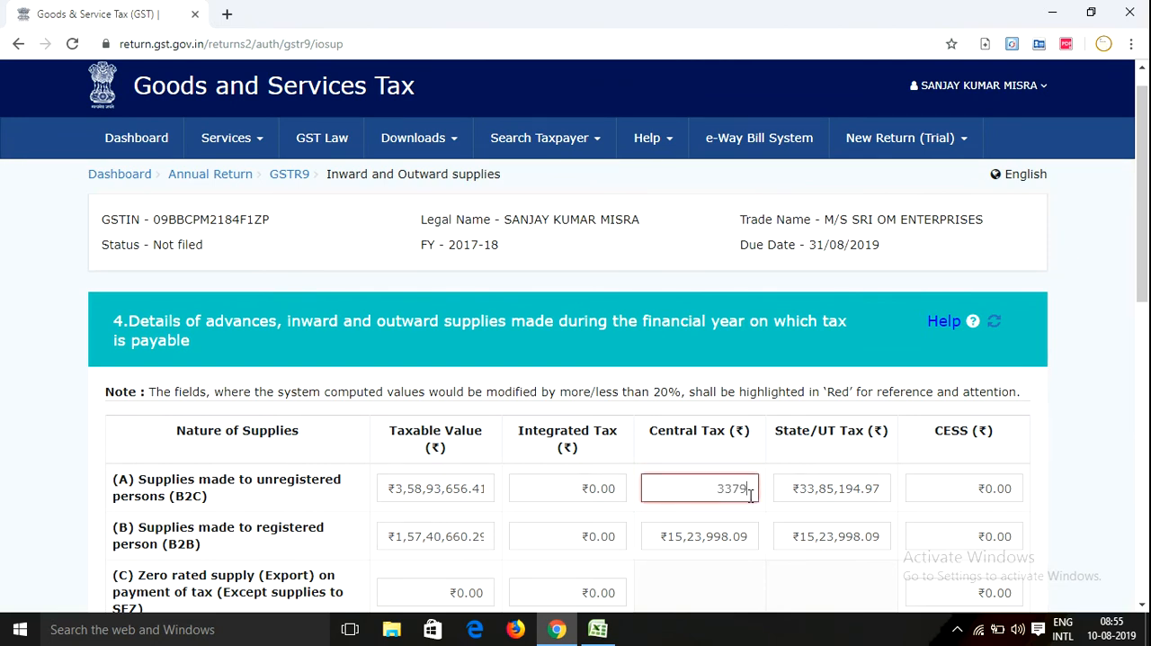
{"action": "type", "text": "154.24"}
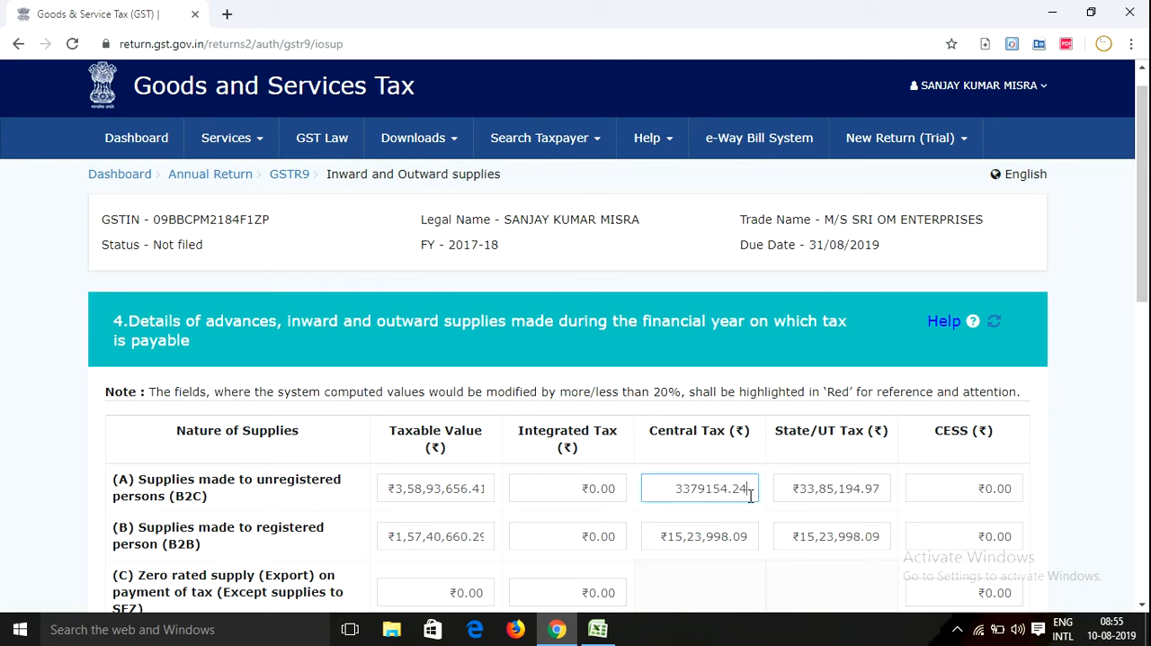
Set the State/UT tax for B2C supplies in row (A) to 3379154.24
{"action": "left_click", "coordinate": [804, 488]}
{"action": "key", "text": "BackSpace"}
{"action": "key", "text": "BackSpace"}
{"action": "key", "text": "BackSpace"}
{"action": "key", "text": "BackSpace"}
{"action": "key", "text": "BackSpace"}
{"action": "key", "text": "BackSpace"}
{"action": "key", "text": "BackSpace"}
{"action": "key", "text": "BackSpace"}
{"action": "key", "text": "BackSpace"}
{"action": "key", "text": "BackSpace"}
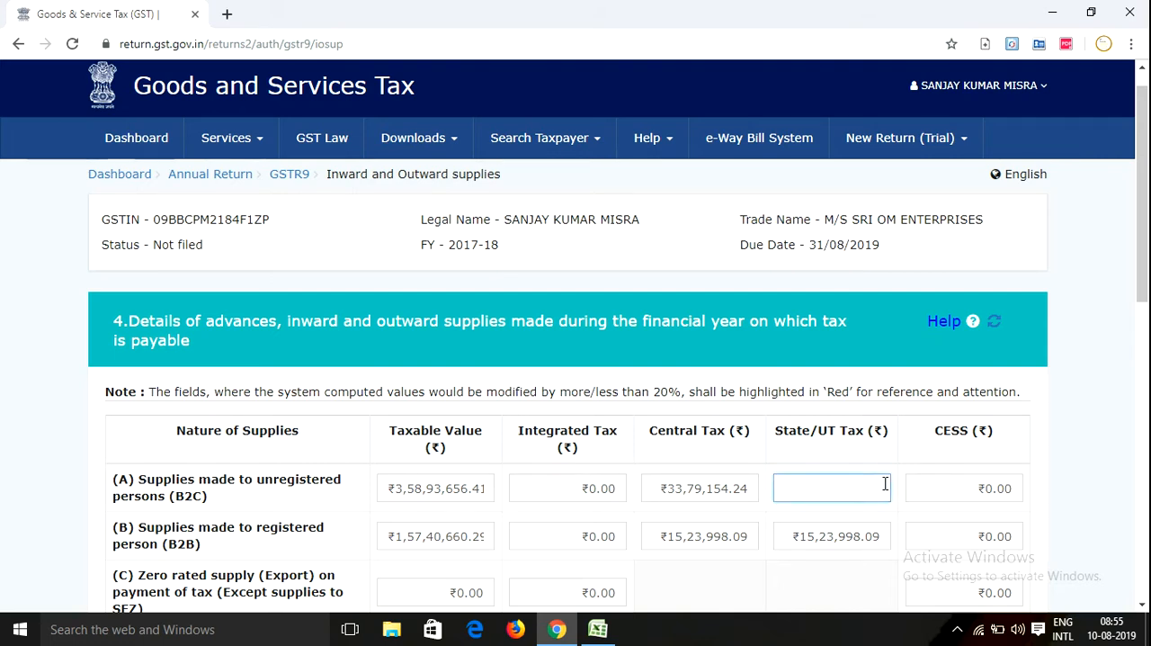
{"action": "type", "text": "33"}
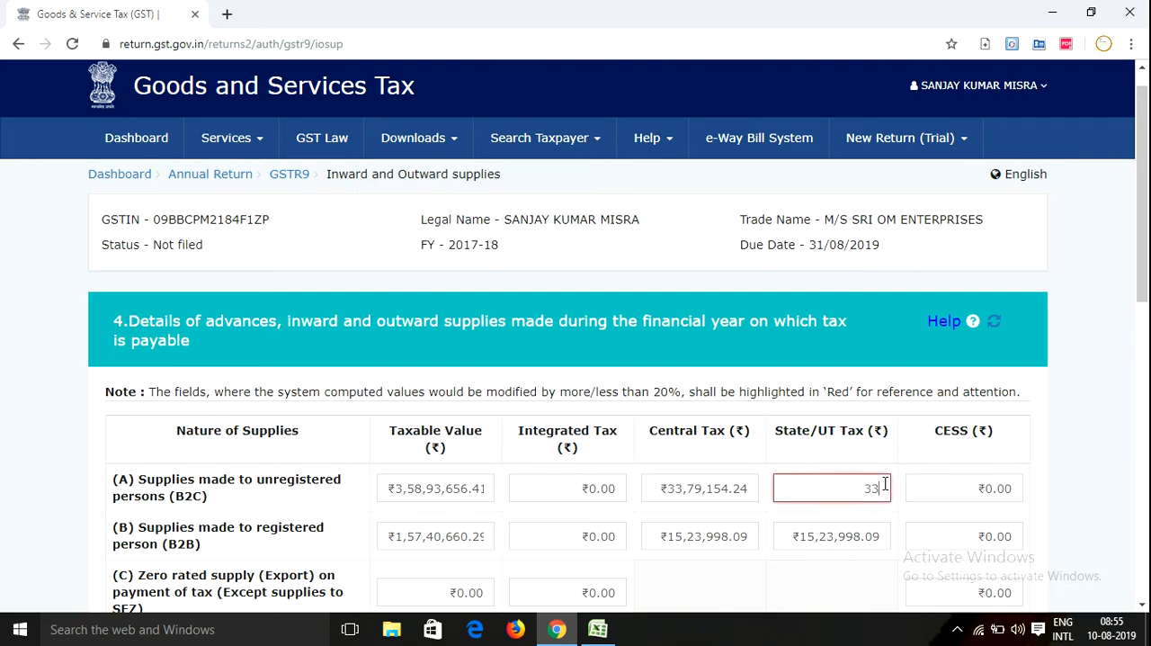
{"action": "type", "text": "79154.24"}
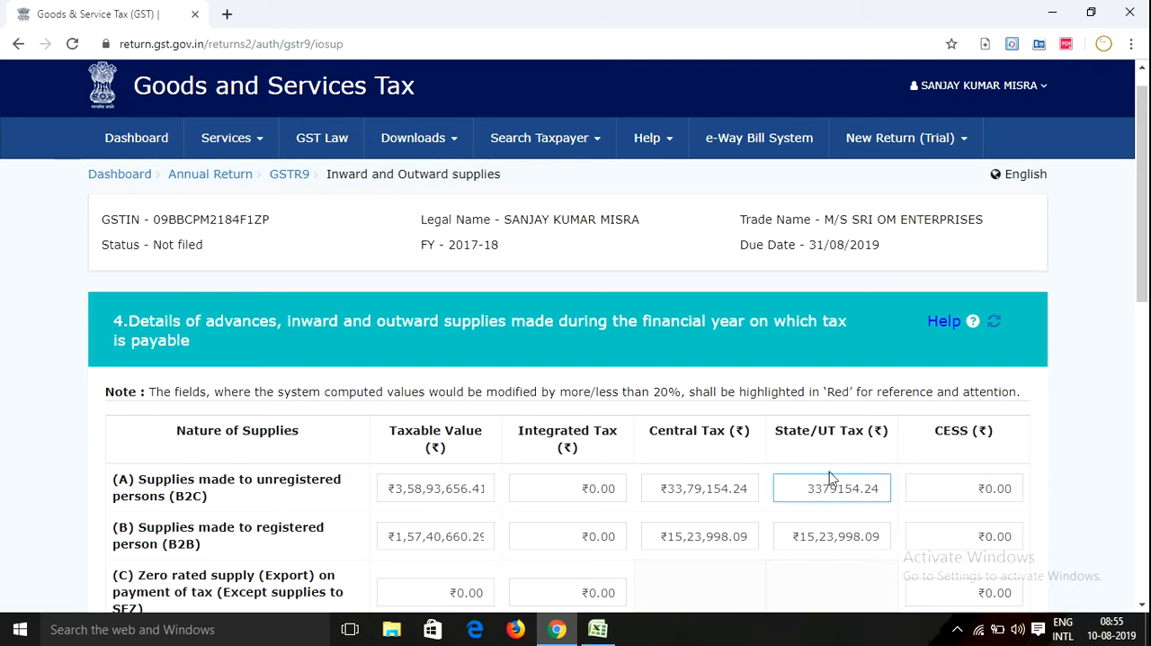
{"action": "left_click", "coordinate": [771, 462]}
Review the recalculated totals in rows (H) to (N) of table 4 and switch to Excel
{"action": "scroll", "coordinate": [576, 405], "scroll_direction": "down", "scroll_amount": 2}
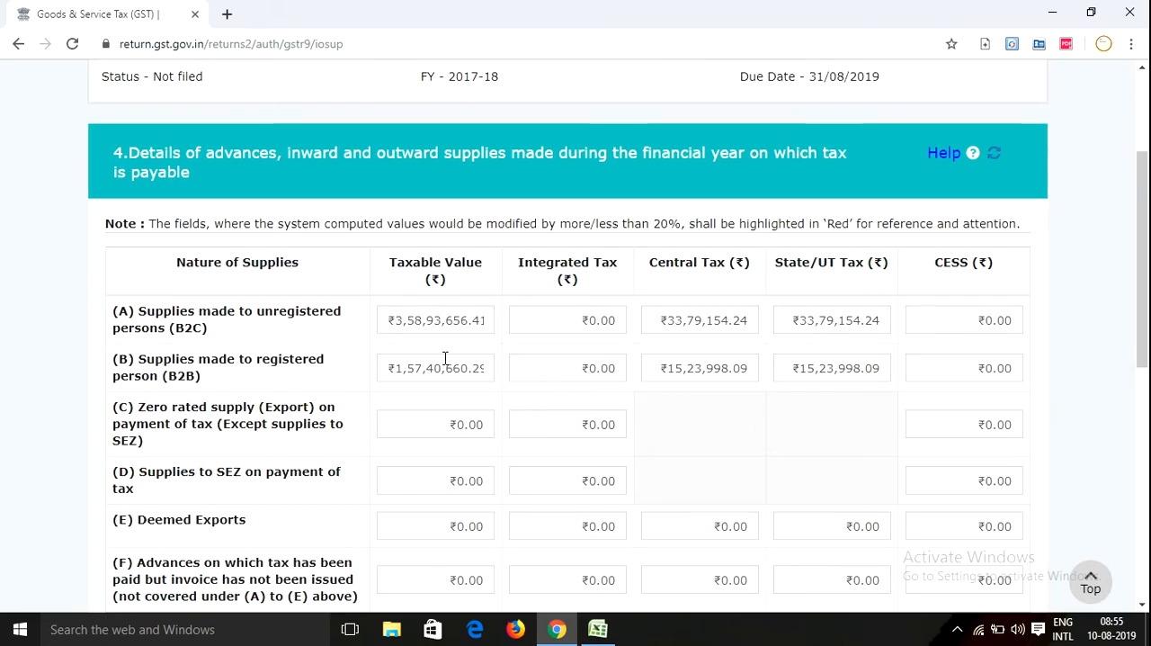
{"action": "scroll", "coordinate": [429, 359], "scroll_direction": "down", "scroll_amount": 3}
{"action": "scroll", "coordinate": [396, 351], "scroll_direction": "down", "scroll_amount": 4}
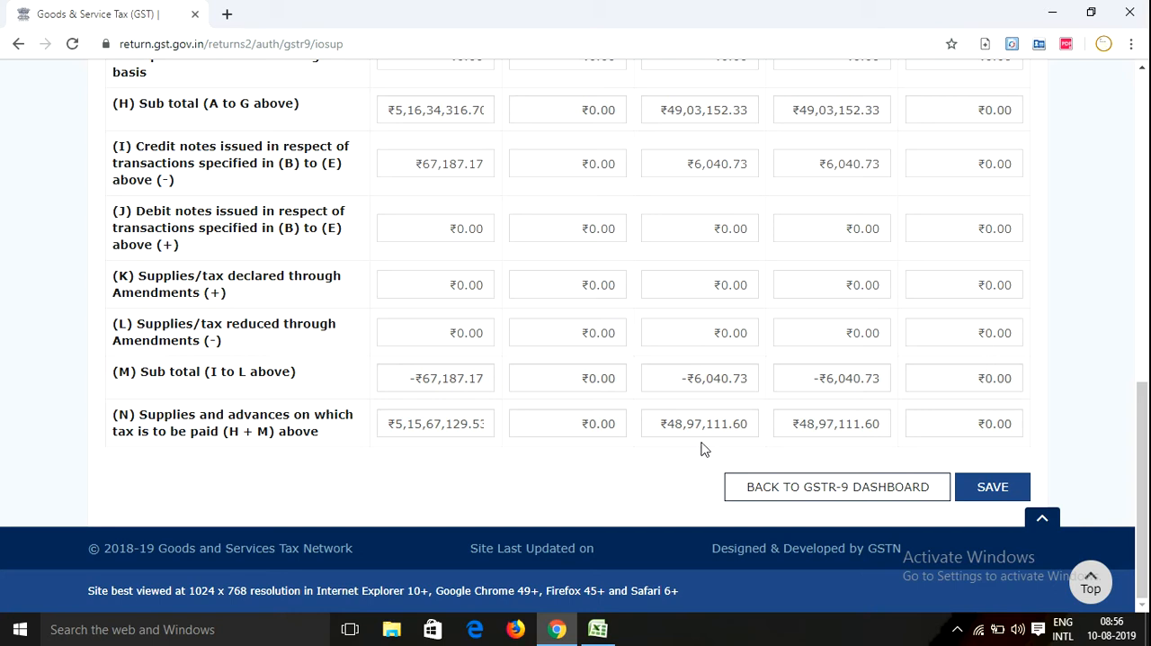
{"action": "left_click", "coordinate": [1051, 11]}
{"action": "left_click", "coordinate": [599, 630]}
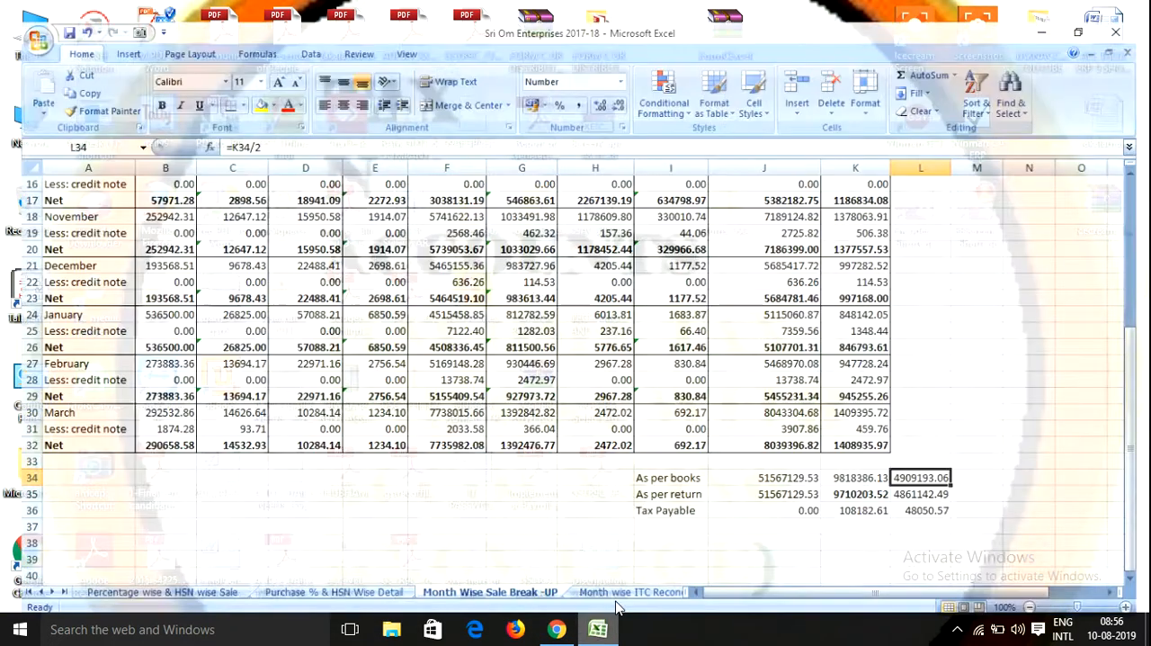
Compare the as-per-books sales and tax figures in cells J34, K34 and L34, and recheck table 4's row (N) in Chrome
{"action": "key", "text": "Left"}
{"action": "key", "text": "Left"}
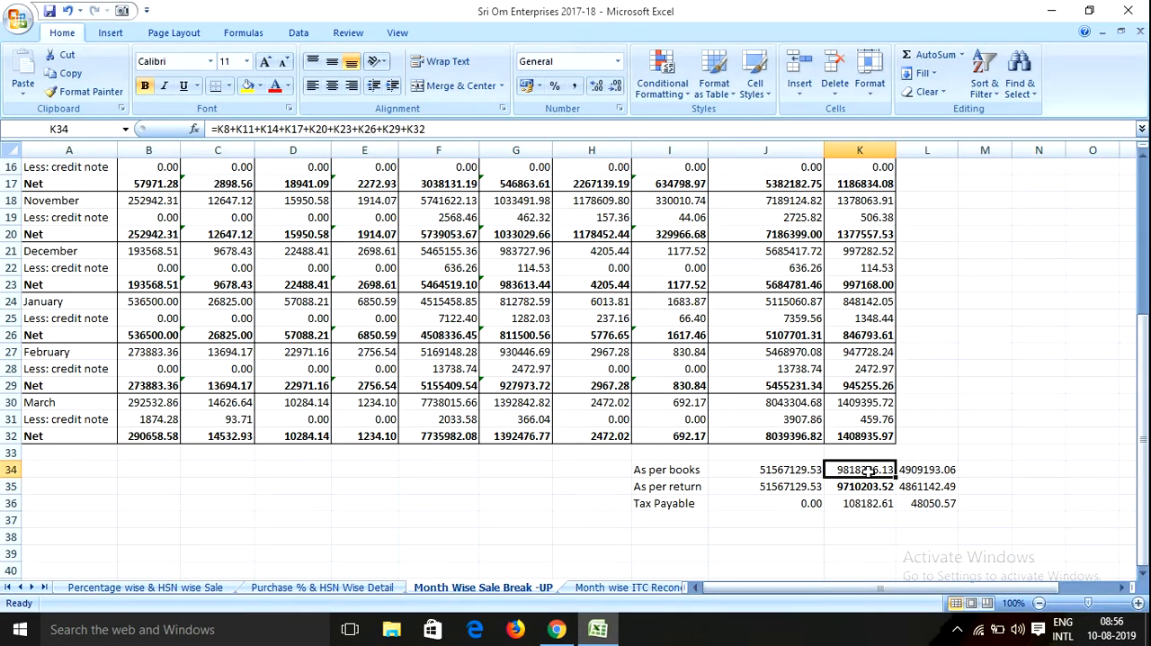
{"action": "key", "text": "Right"}
{"action": "key", "text": "Right"}
{"action": "left_click", "coordinate": [934, 486]}
{"action": "left_click", "coordinate": [928, 467]}
{"action": "left_click", "coordinate": [856, 468]}
{"action": "left_click", "coordinate": [909, 468]}
{"action": "left_click", "coordinate": [859, 473]}
{"action": "left_click", "coordinate": [906, 473]}
{"action": "left_click", "coordinate": [866, 473]}
{"action": "left_click", "coordinate": [918, 471]}
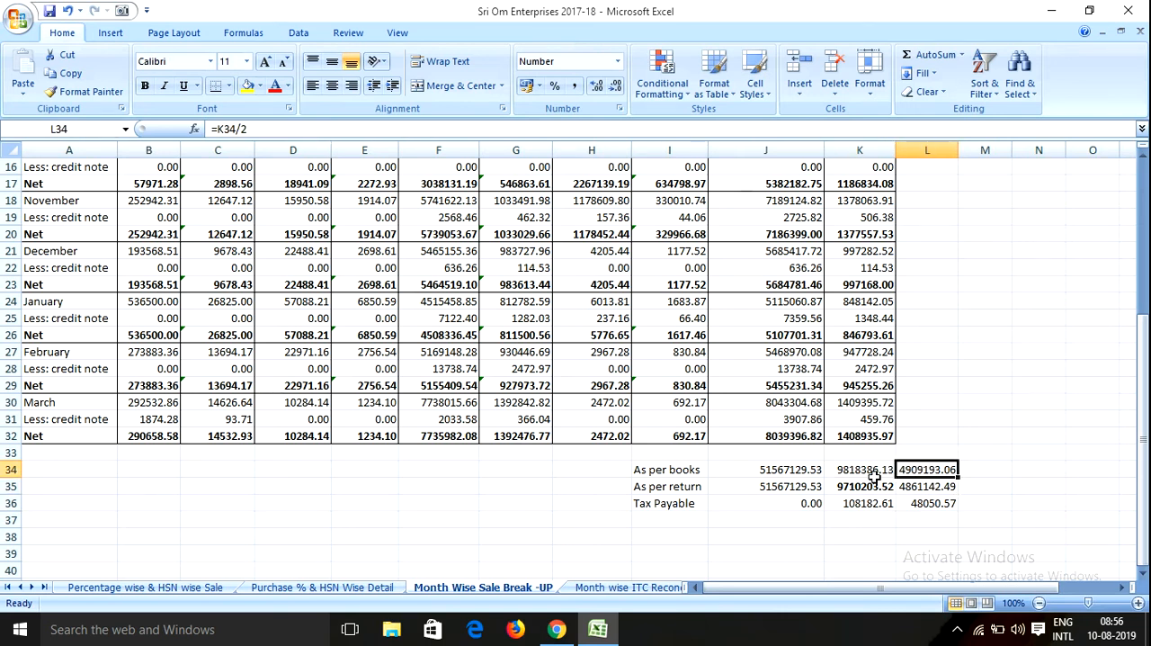
{"action": "left_click", "coordinate": [846, 475]}
{"action": "left_click", "coordinate": [795, 471]}
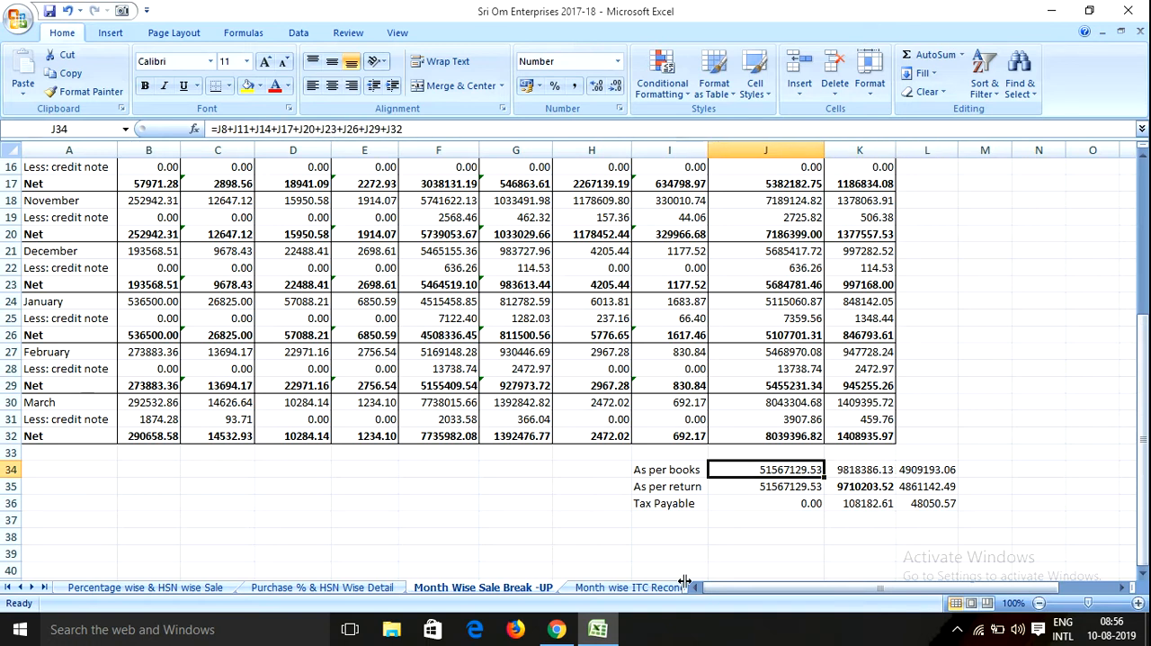
{"action": "left_click", "coordinate": [907, 468]}
{"action": "left_click", "coordinate": [862, 470]}
{"action": "left_click", "coordinate": [598, 630]}
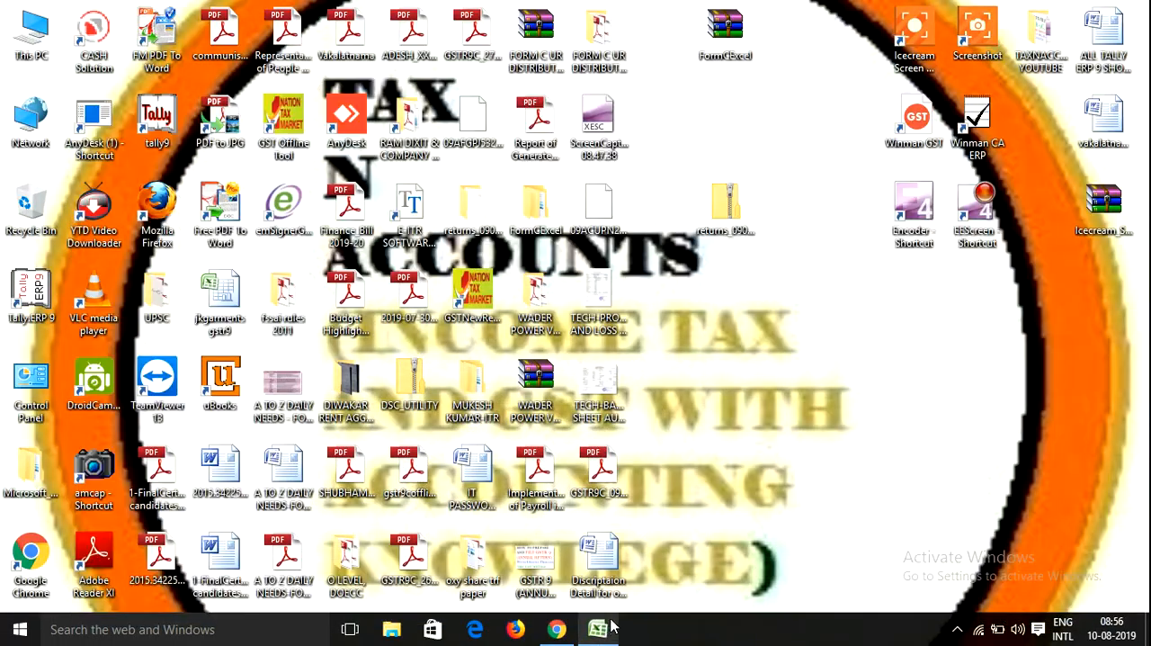
{"action": "left_click", "coordinate": [557, 629]}
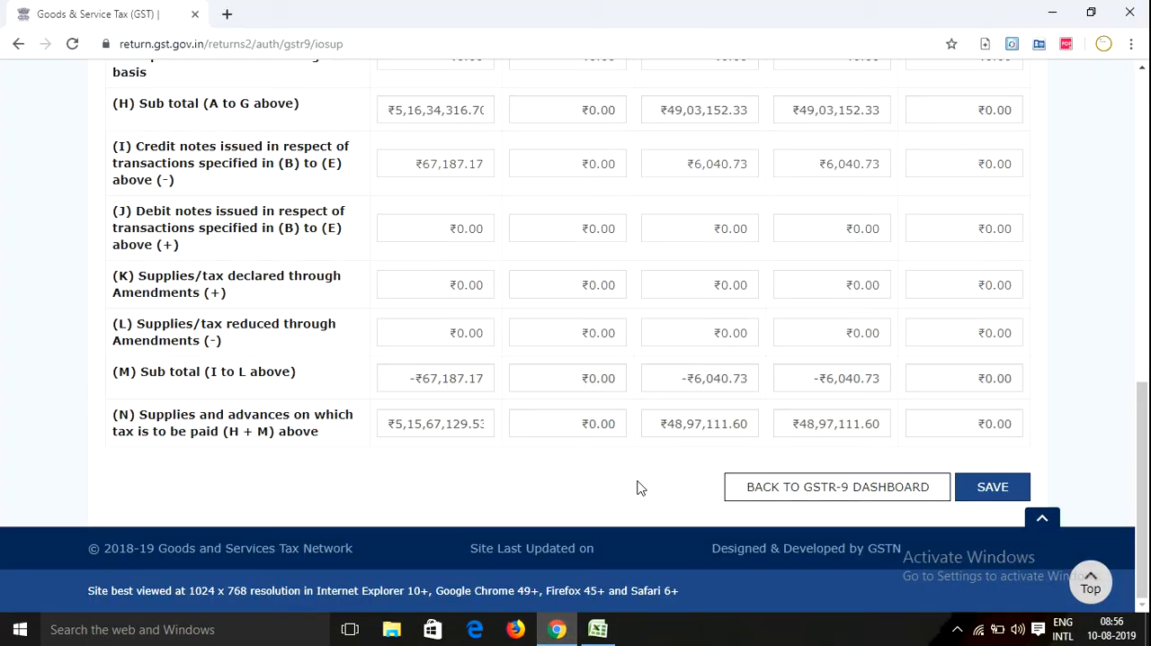
Switch back to Excel and enter the formula =L34 in cell M34 to repeat the as-per-books tax
{"action": "key", "text": "alt+Tab"}
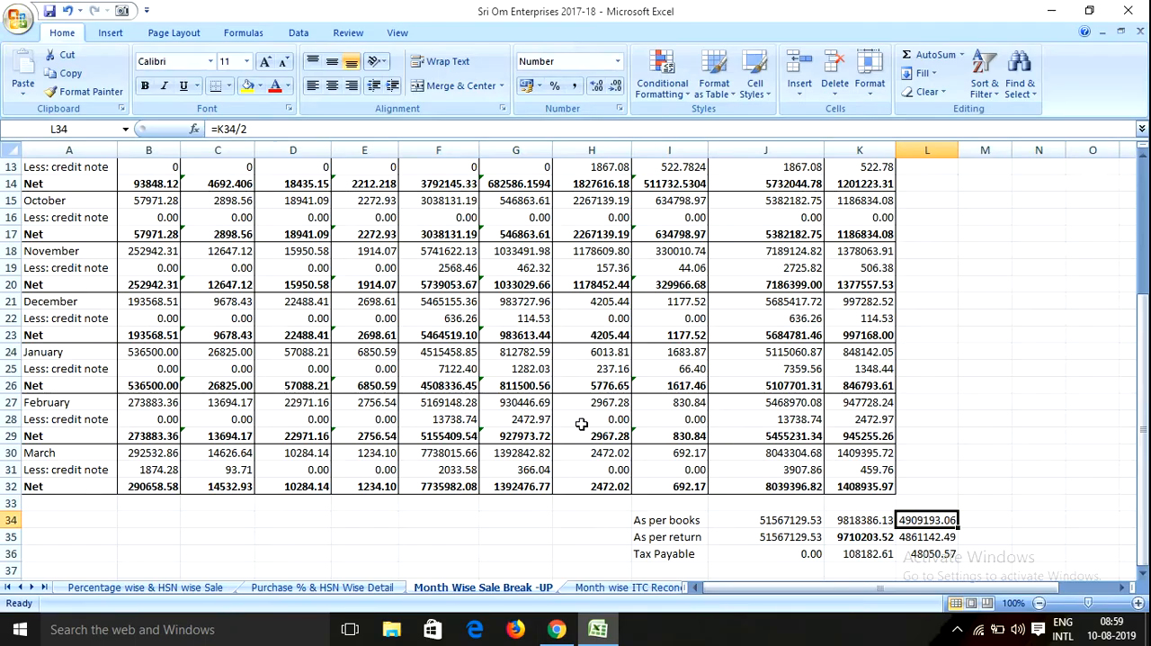
{"action": "left_click", "coordinate": [812, 522]}
{"action": "left_click", "coordinate": [866, 521]}
{"action": "left_click", "coordinate": [926, 524]}
{"action": "left_click", "coordinate": [984, 529]}
{"action": "type", "text": "="}
{"action": "key", "text": "Left"}
{"action": "key", "text": "Return"}
{"action": "key", "text": "Up"}
{"action": "key", "text": "Left"}
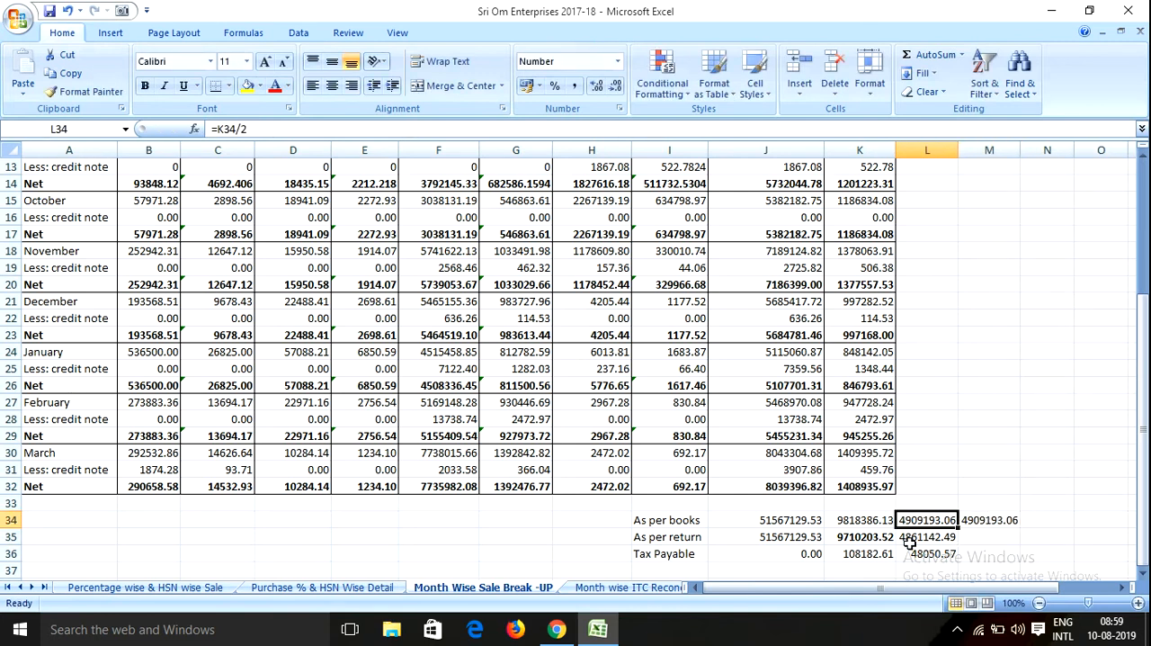
Switch to the GST portal in Chrome, save the table 4 details and acknowledge the confirmation
{"action": "left_click", "coordinate": [558, 629]}
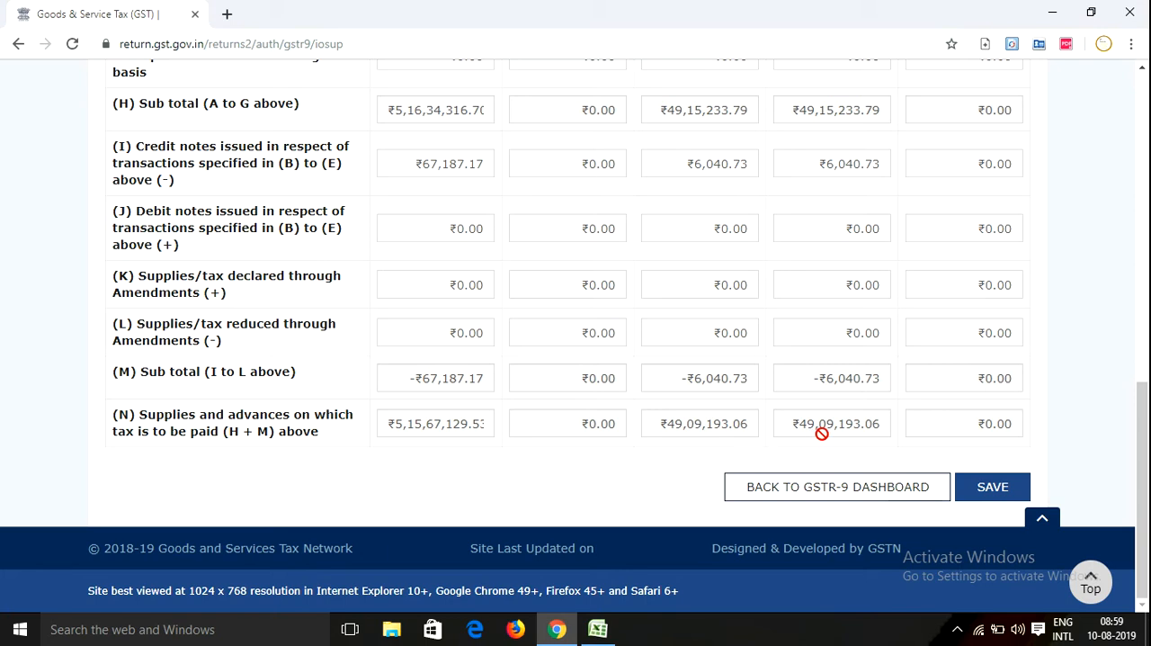
{"action": "left_click", "coordinate": [994, 486]}
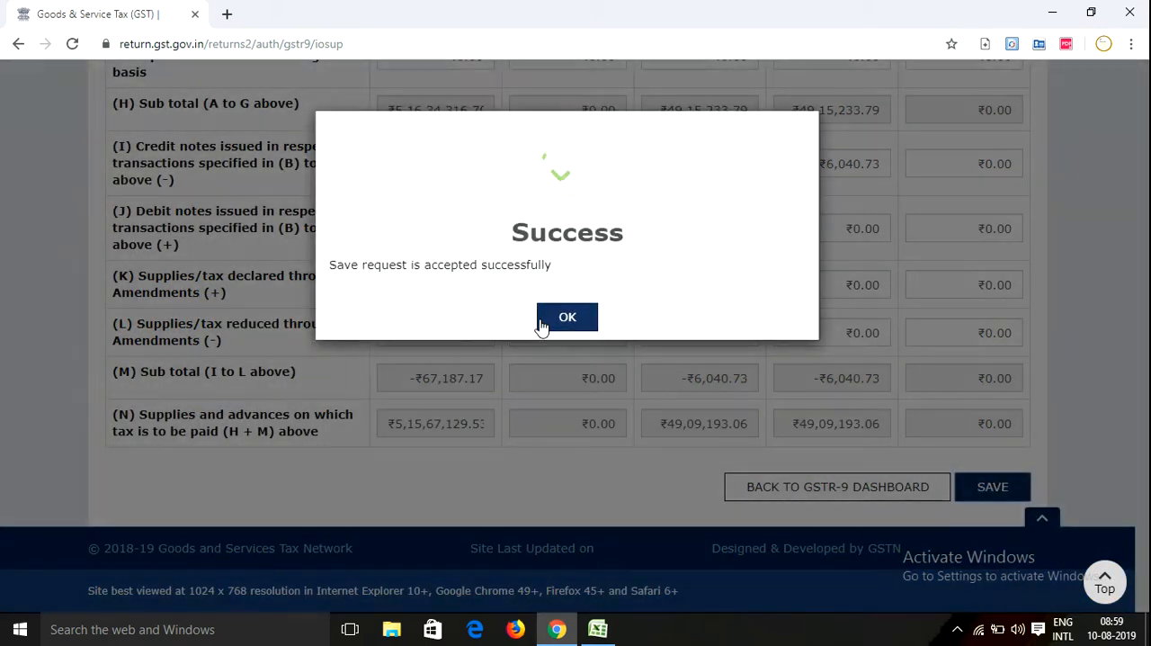
{"action": "left_click", "coordinate": [567, 319]}
Review the saved table 4, checking the B2C and B2B tax in rows (A) and (B), the credit notes and the row (N) totals
{"action": "scroll", "coordinate": [643, 316], "scroll_direction": "up", "scroll_amount": 8}
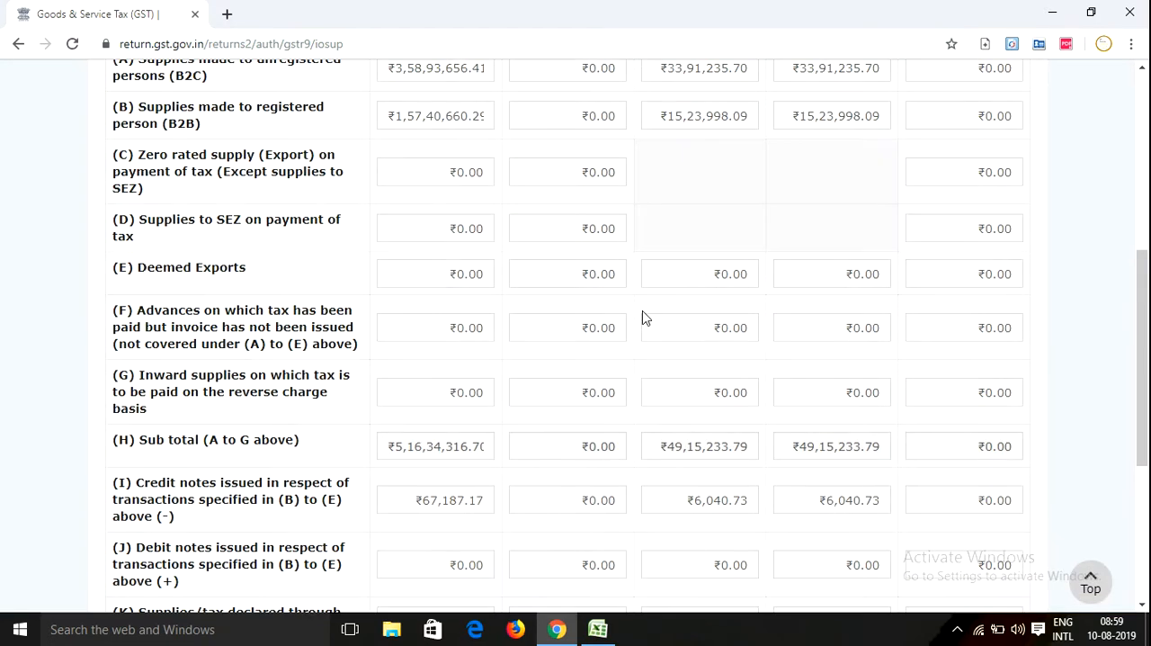
{"action": "scroll", "coordinate": [393, 388], "scroll_direction": "down", "scroll_amount": 2}
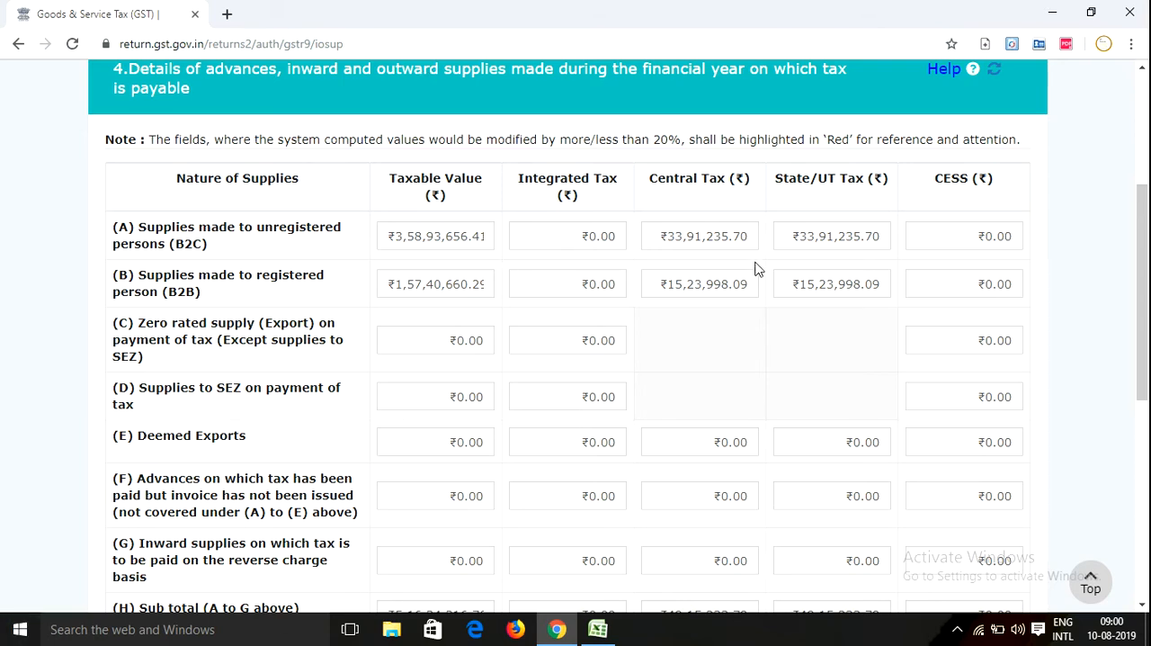
{"action": "scroll", "coordinate": [584, 403], "scroll_direction": "down", "scroll_amount": 6}
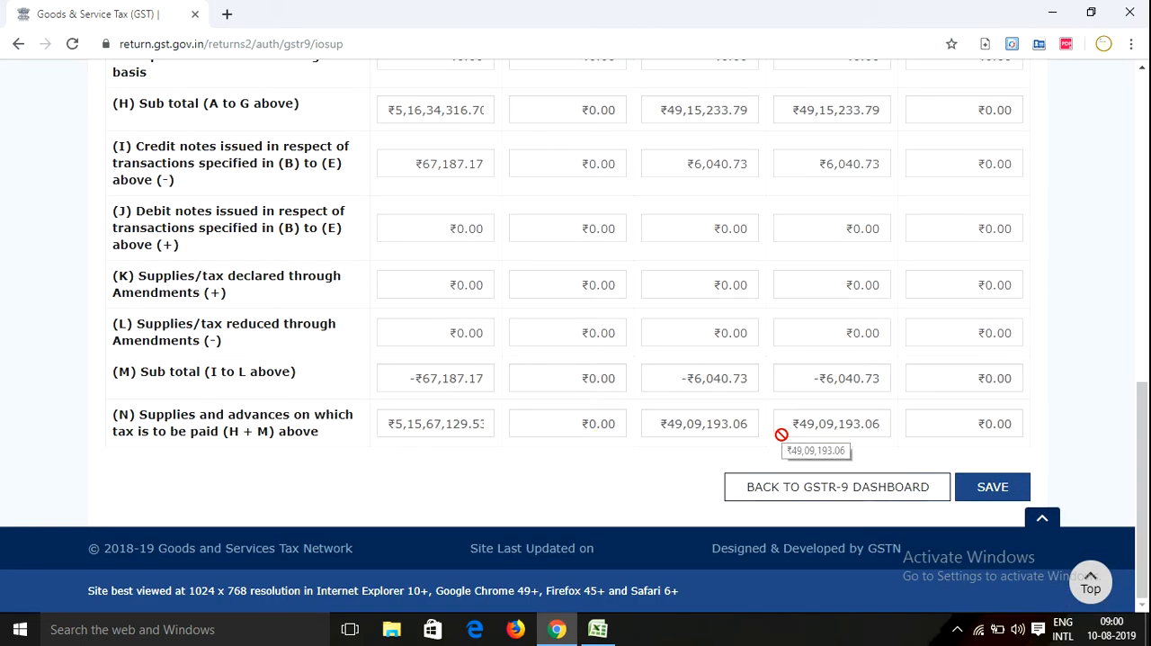
{"action": "scroll", "coordinate": [781, 432], "scroll_direction": "up", "scroll_amount": 7}
{"action": "scroll", "coordinate": [728, 407], "scroll_direction": "down", "scroll_amount": 6}
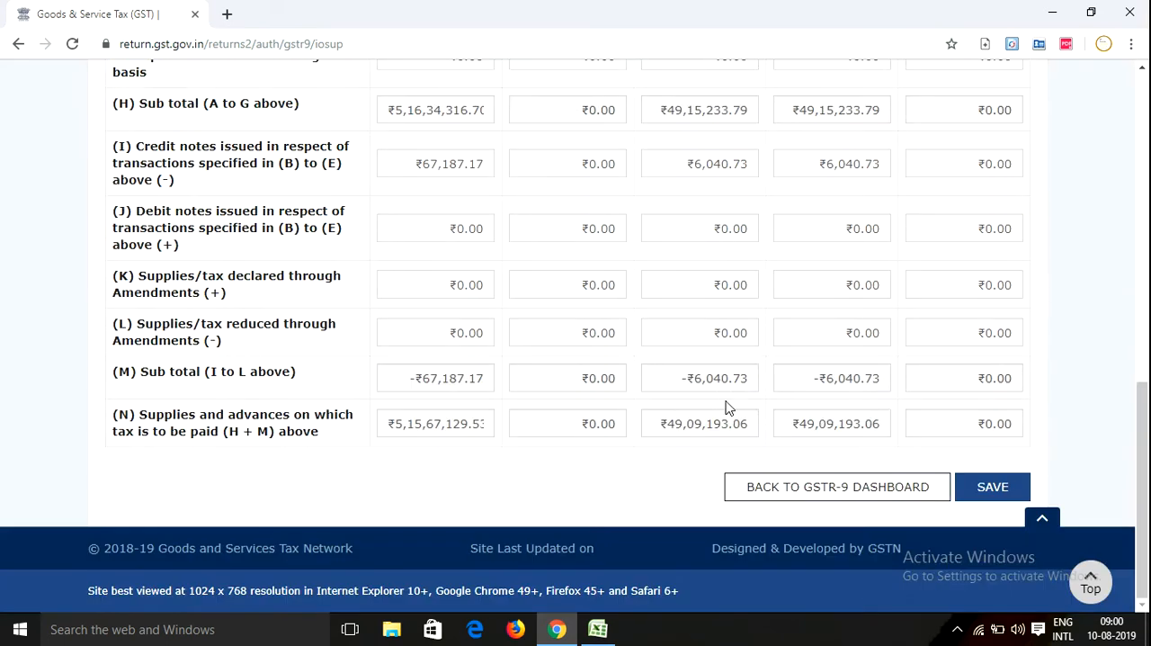
{"action": "scroll", "coordinate": [729, 407], "scroll_direction": "up", "scroll_amount": 2}
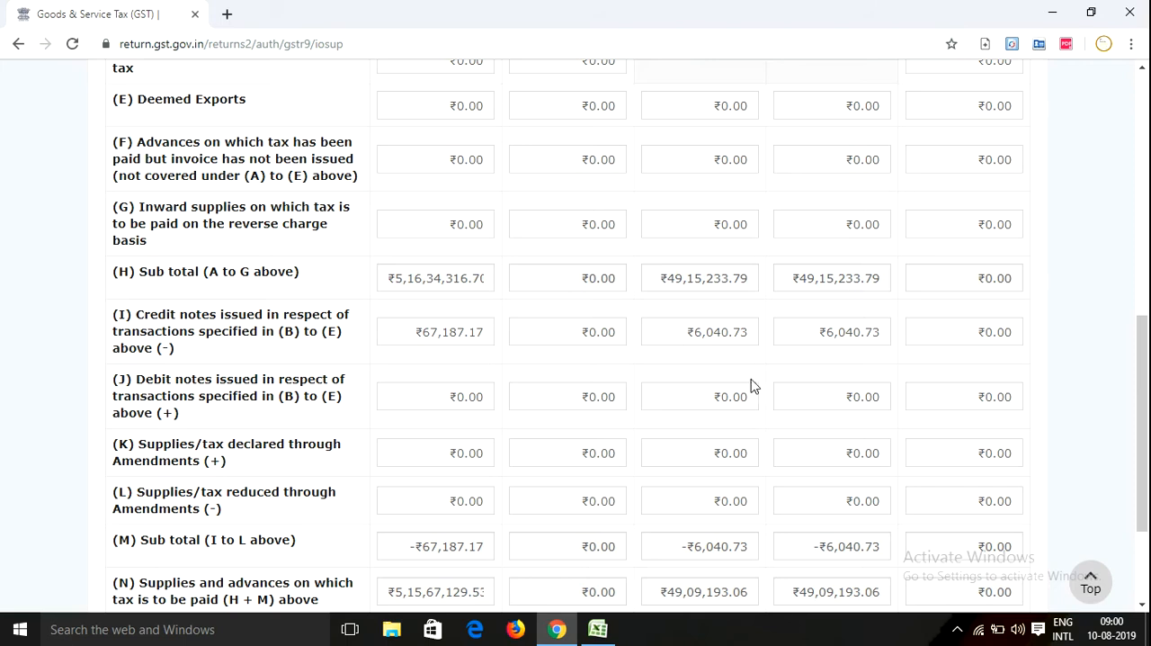
{"action": "scroll", "coordinate": [751, 385], "scroll_direction": "down", "scroll_amount": 3}
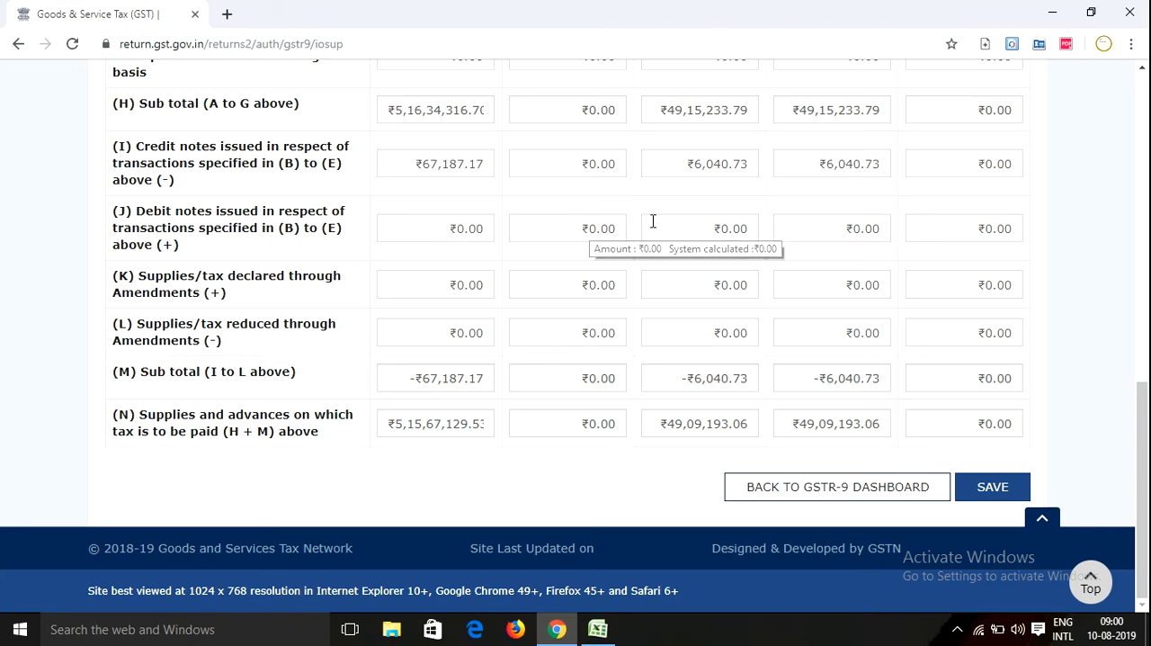
{"action": "scroll", "coordinate": [678, 324], "scroll_direction": "up", "scroll_amount": 8}
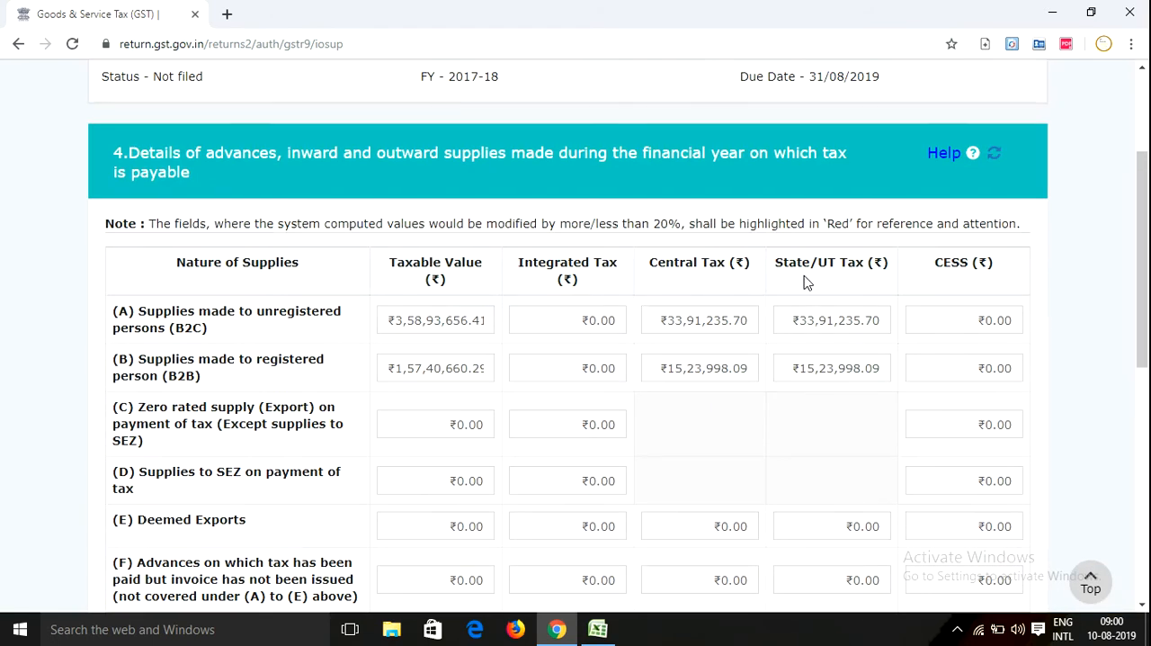
{"action": "scroll", "coordinate": [625, 445], "scroll_direction": "down", "scroll_amount": 5}
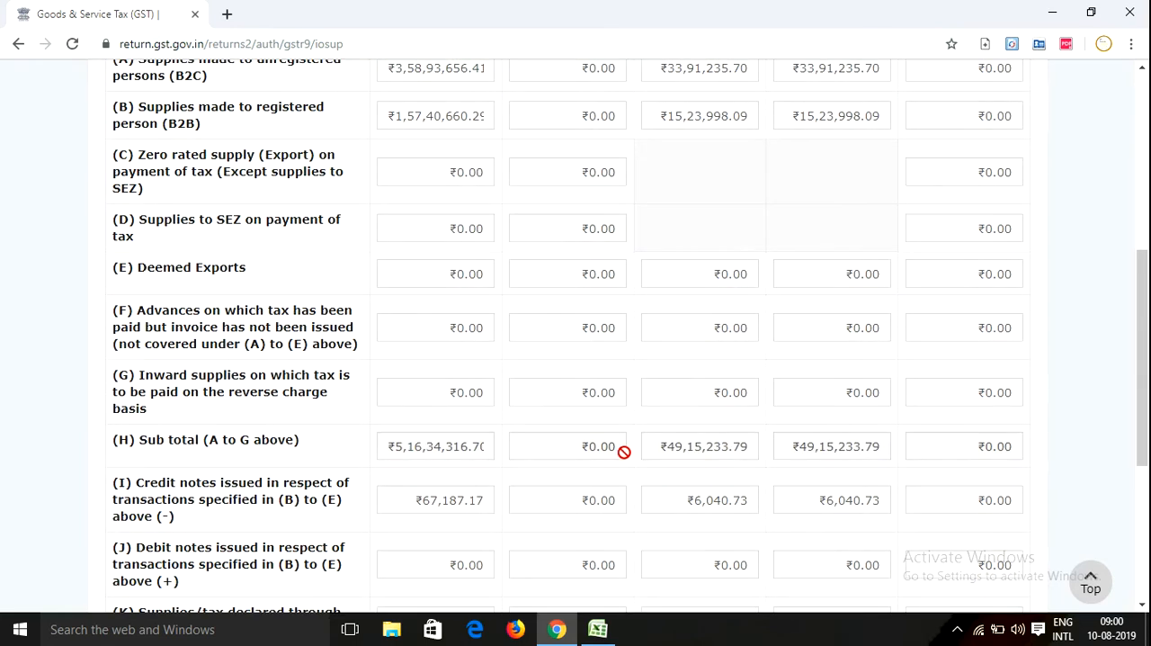
Save the table 4 details again and acknowledge the confirmation
{"action": "scroll", "coordinate": [282, 445], "scroll_direction": "down", "scroll_amount": 2}
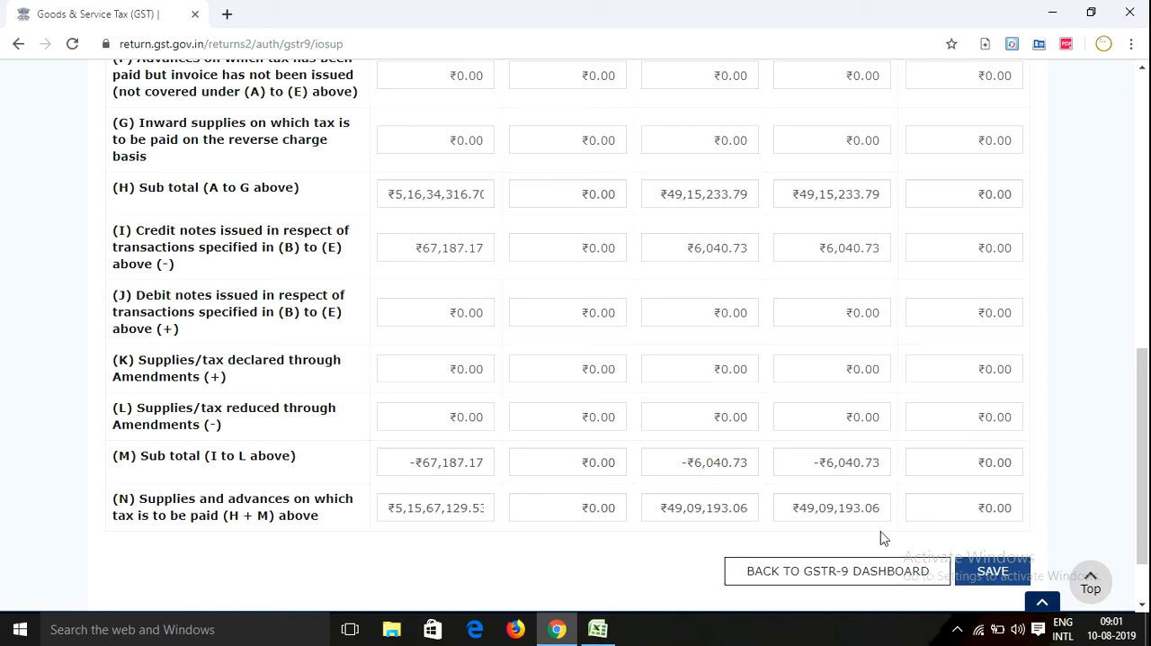
{"action": "left_click", "coordinate": [974, 573]}
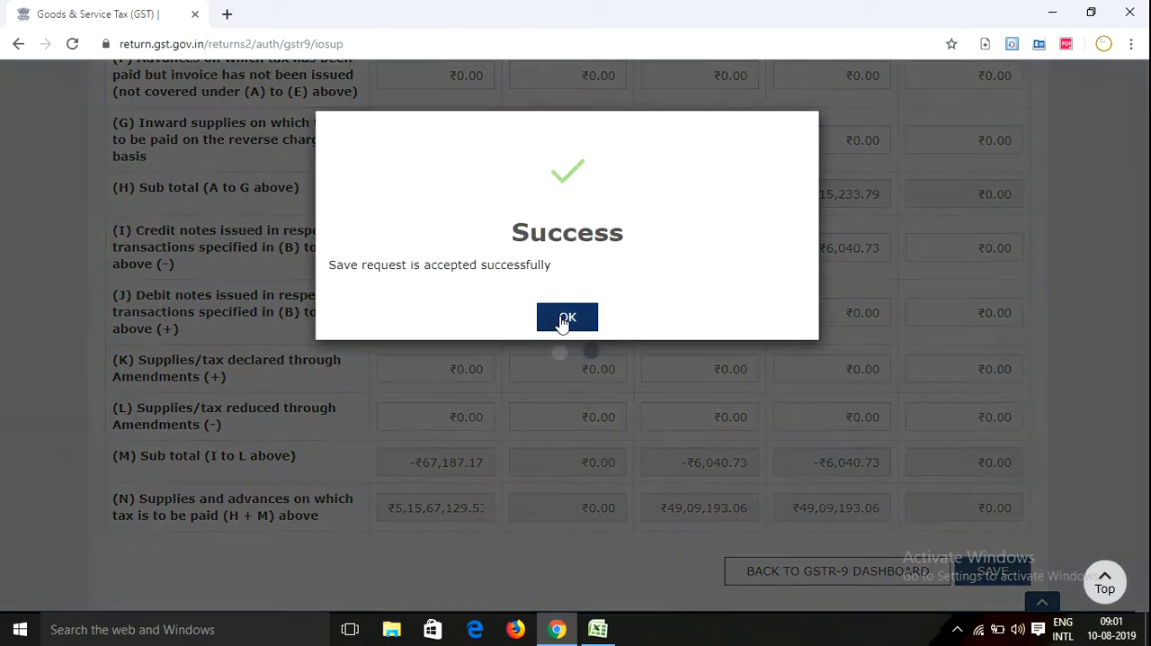
{"action": "left_click", "coordinate": [565, 317]}
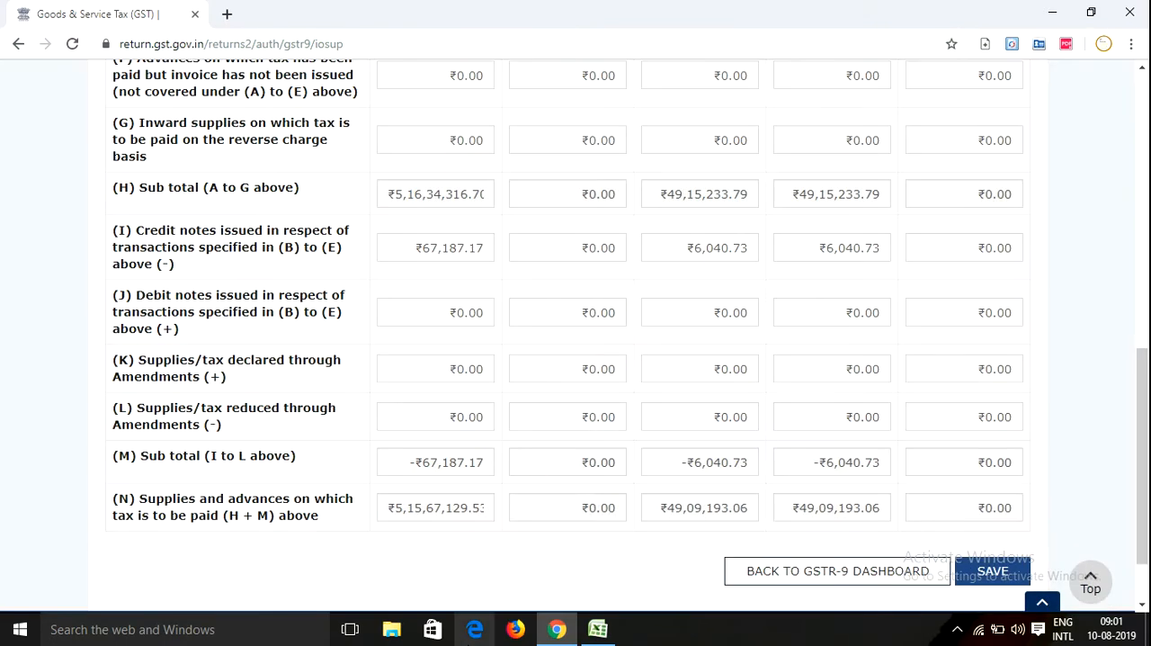
Recheck the saved table 4 from the B2C and B2B supplies in rows (A) and (B) down to the totals in row (N)
{"action": "scroll", "coordinate": [624, 381], "scroll_direction": "down", "scroll_amount": 4}
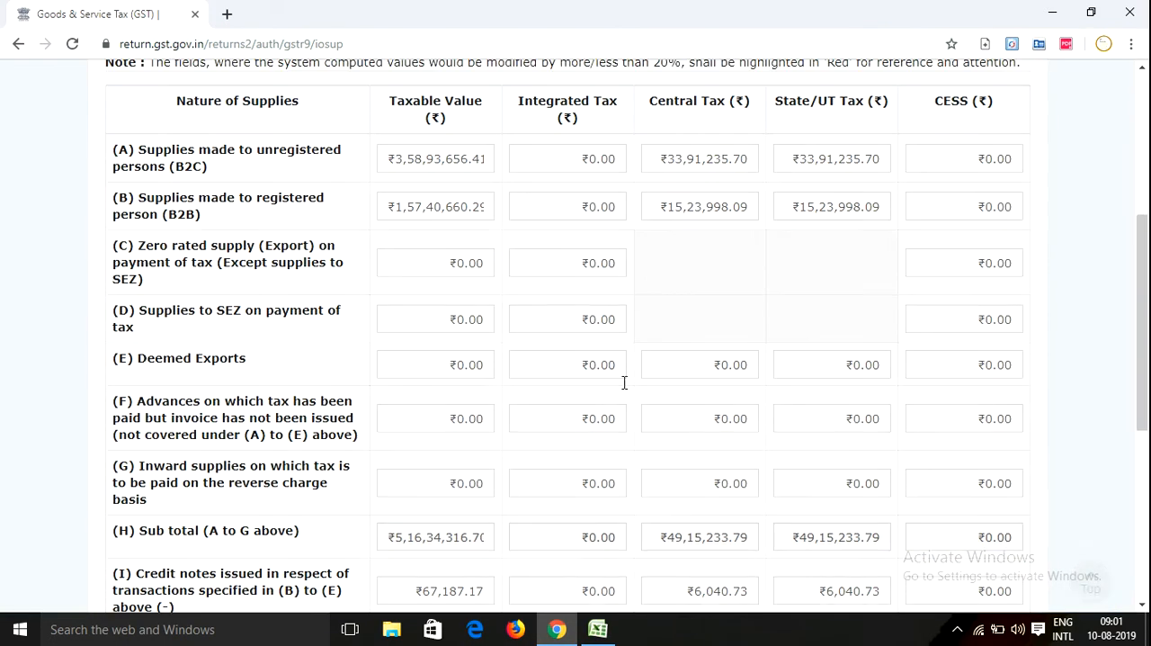
{"action": "scroll", "coordinate": [615, 380], "scroll_direction": "down", "scroll_amount": 5}
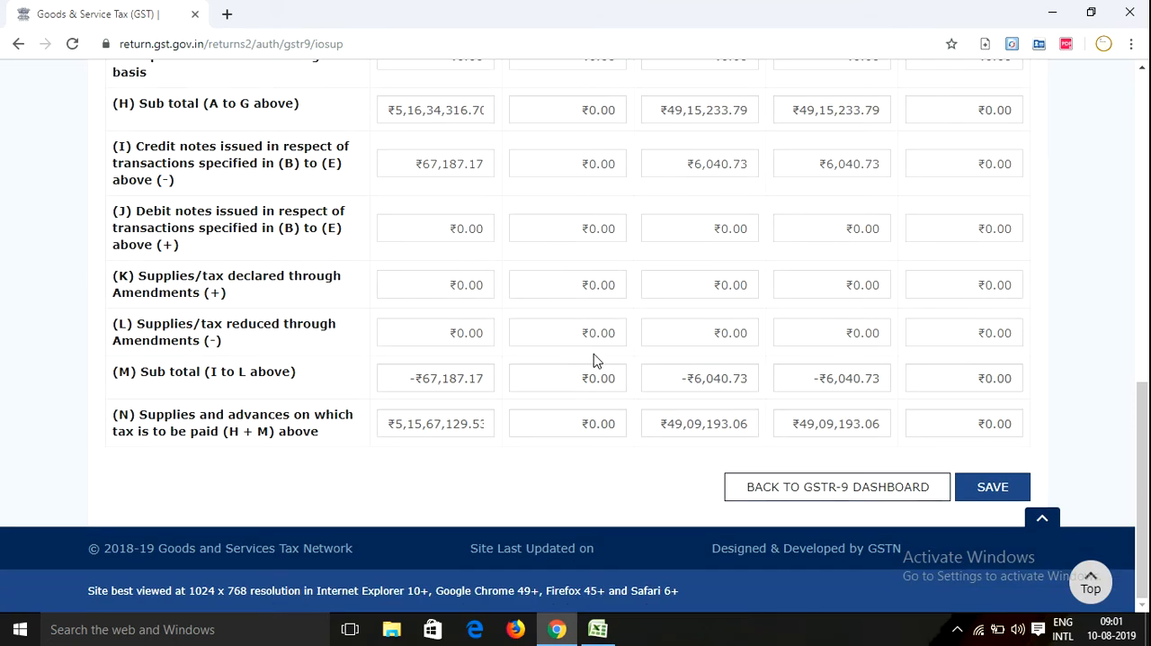
{"action": "scroll", "coordinate": [594, 359], "scroll_direction": "up", "scroll_amount": 8}
{"action": "scroll", "coordinate": [590, 356], "scroll_direction": "down", "scroll_amount": 5}
{"action": "scroll", "coordinate": [590, 356], "scroll_direction": "down", "scroll_amount": 3}
{"action": "scroll", "coordinate": [591, 359], "scroll_direction": "up", "scroll_amount": 7}
{"action": "scroll", "coordinate": [590, 378], "scroll_direction": "down", "scroll_amount": 2}
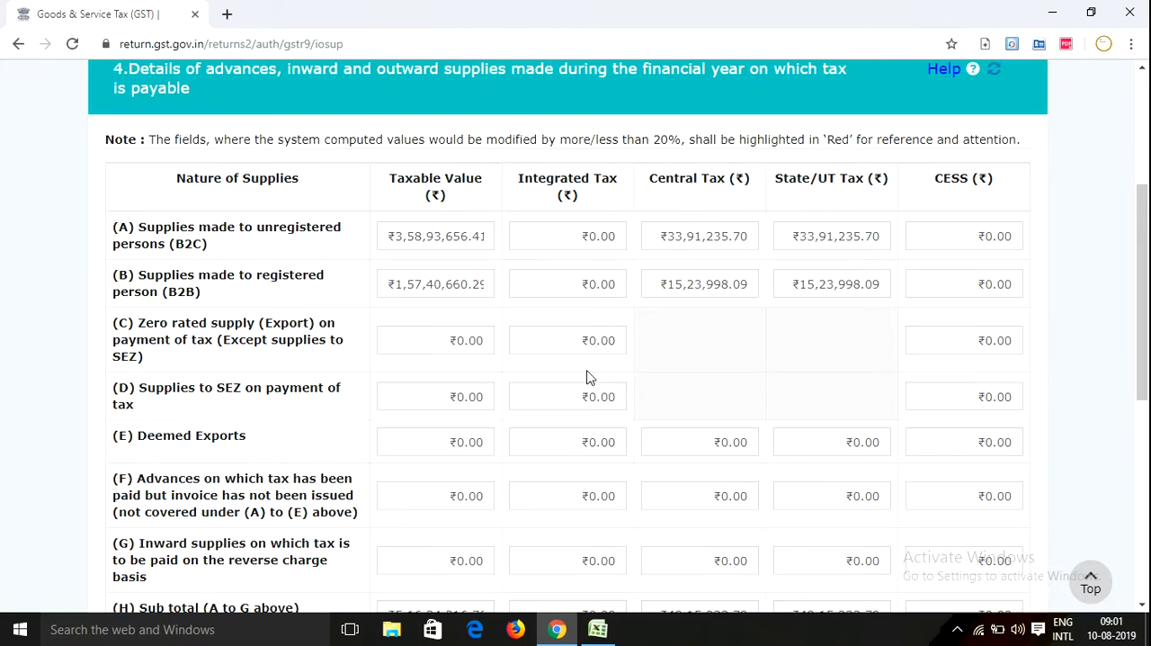
{"action": "scroll", "coordinate": [399, 329], "scroll_direction": "down", "scroll_amount": 5}
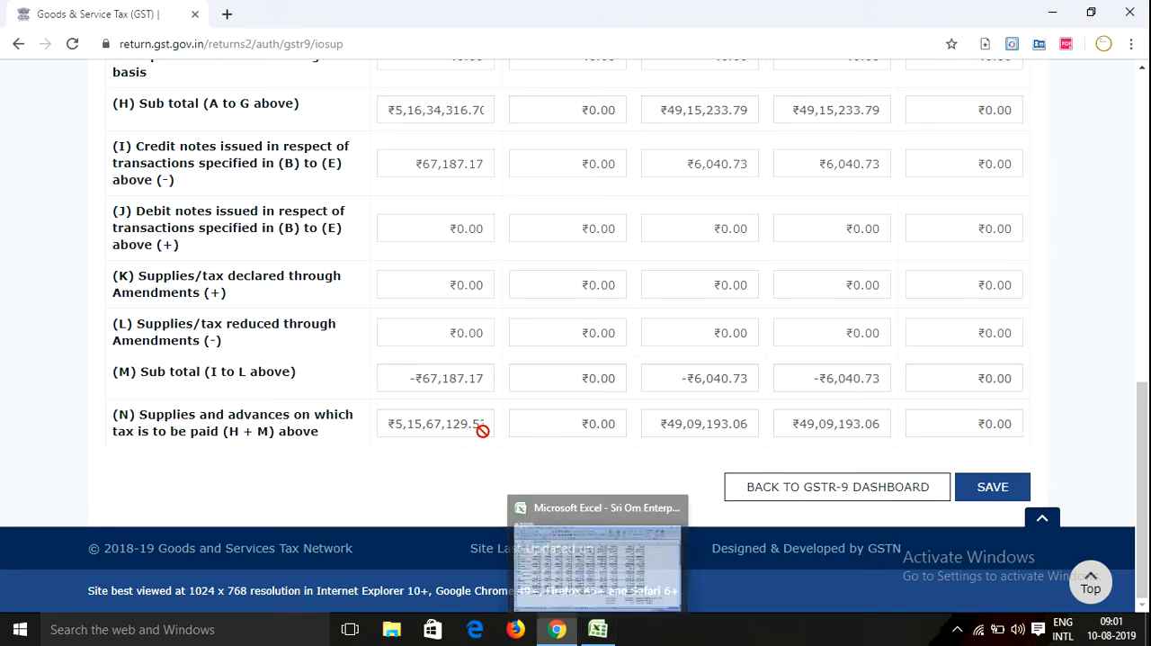
Switch to Excel and compare the as-per-books sales, the sales difference and the as-per-return tax in cells J34, J36 and K35
{"action": "left_click", "coordinate": [598, 629]}
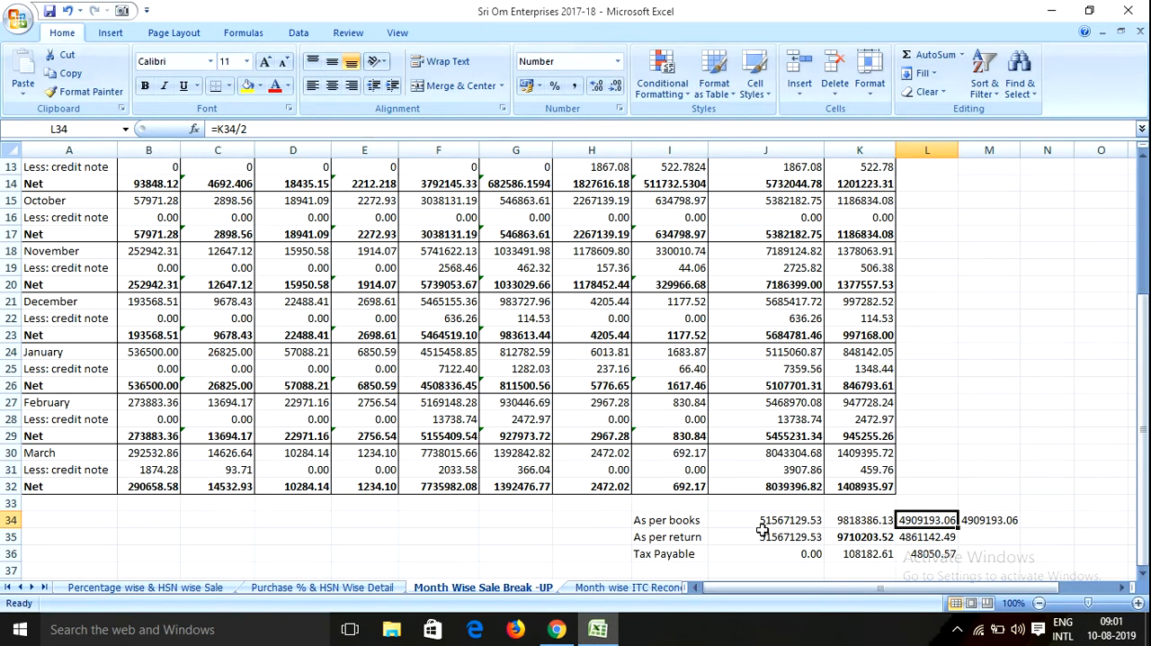
{"action": "left_click", "coordinate": [796, 522]}
{"action": "left_click", "coordinate": [814, 553]}
{"action": "left_click", "coordinate": [846, 537]}
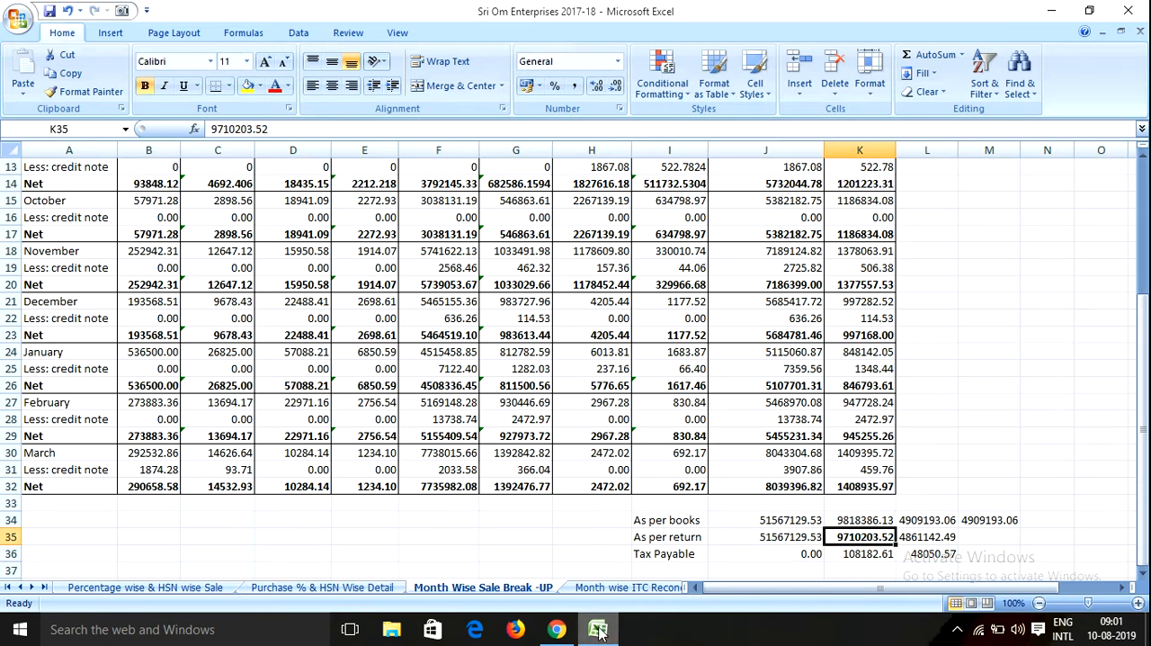
Switch back to the GST portal in Chrome, return to the GSTR-9 dashboard and open table 5 for outward supplies on which tax is not payable
{"action": "left_click", "coordinate": [556, 629]}
{"action": "scroll", "coordinate": [630, 404], "scroll_direction": "up", "scroll_amount": 3}
{"action": "scroll", "coordinate": [630, 404], "scroll_direction": "up", "scroll_amount": 4}
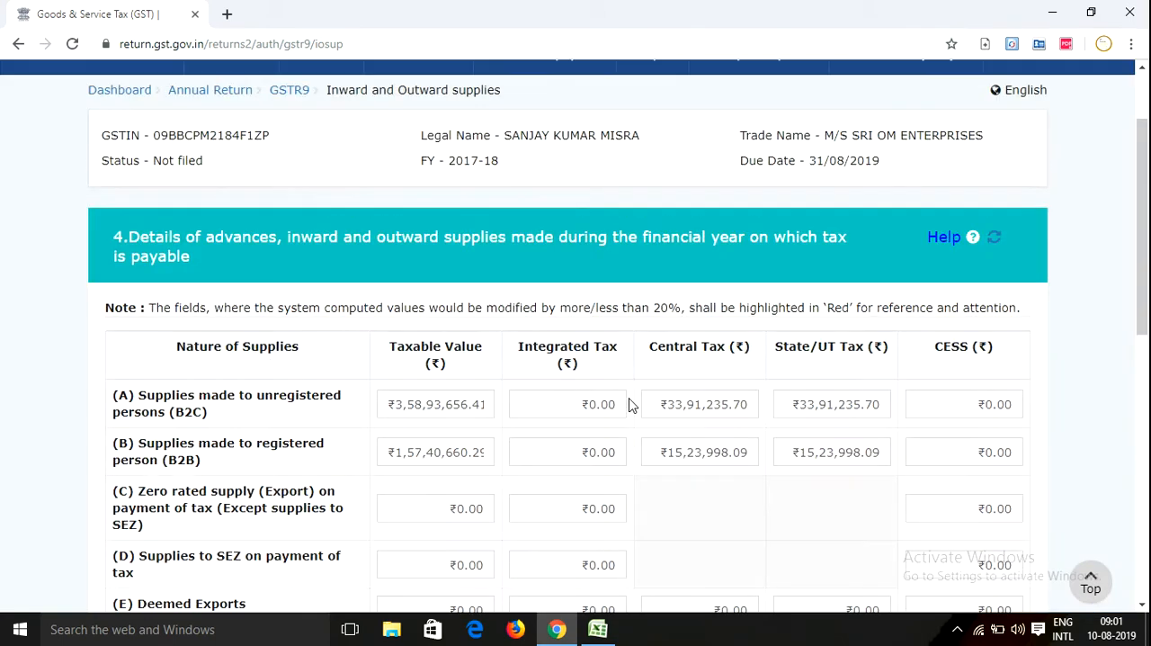
{"action": "scroll", "coordinate": [732, 503], "scroll_direction": "down", "scroll_amount": 10}
{"action": "left_click", "coordinate": [797, 488]}
{"action": "scroll", "coordinate": [562, 477], "scroll_direction": "down", "scroll_amount": 4}
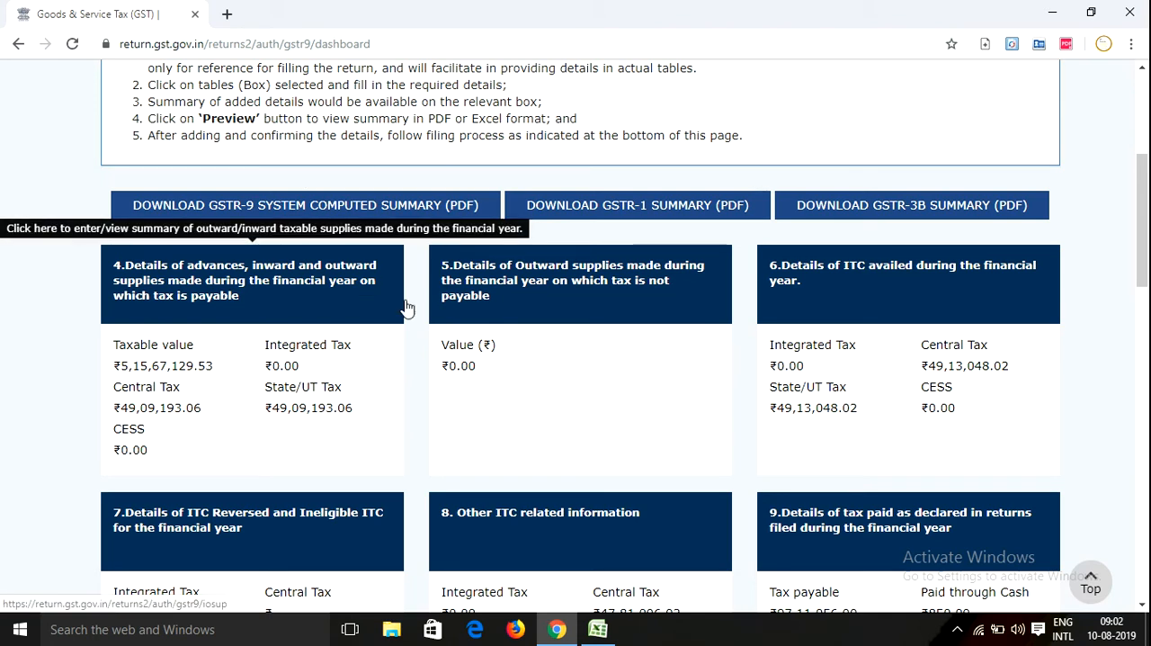
{"action": "left_click", "coordinate": [533, 288]}
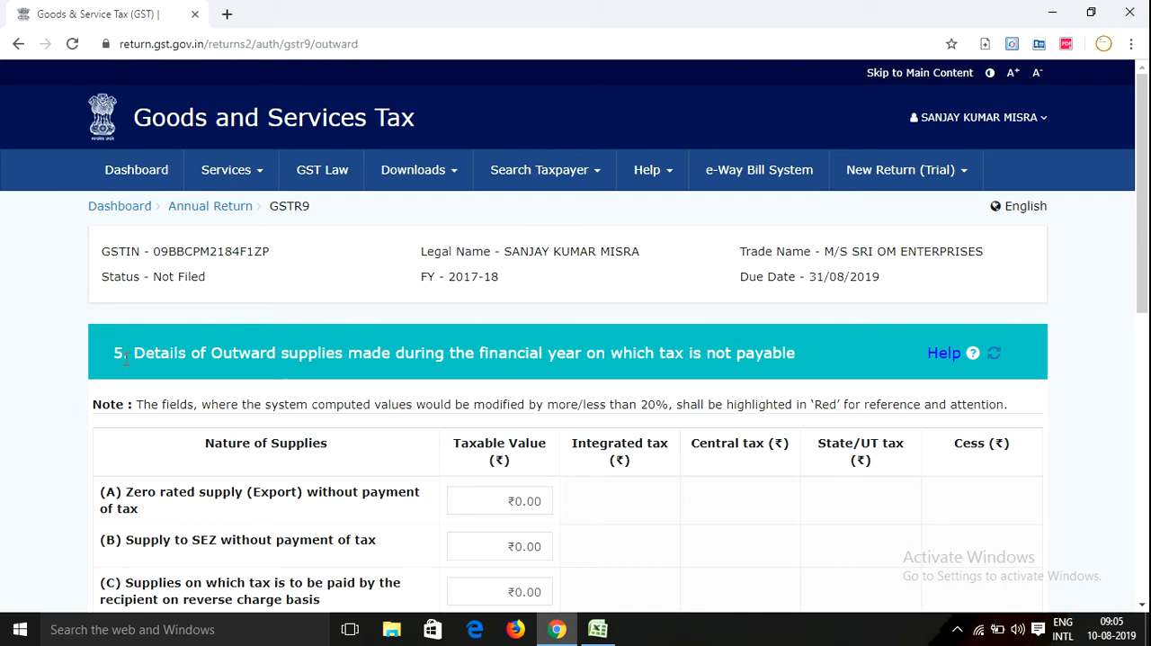
Read through table 5's rows, from zero rated exports without tax in (A) to the total turnover in (N)
{"action": "scroll", "coordinate": [150, 356], "scroll_direction": "down", "scroll_amount": 1}
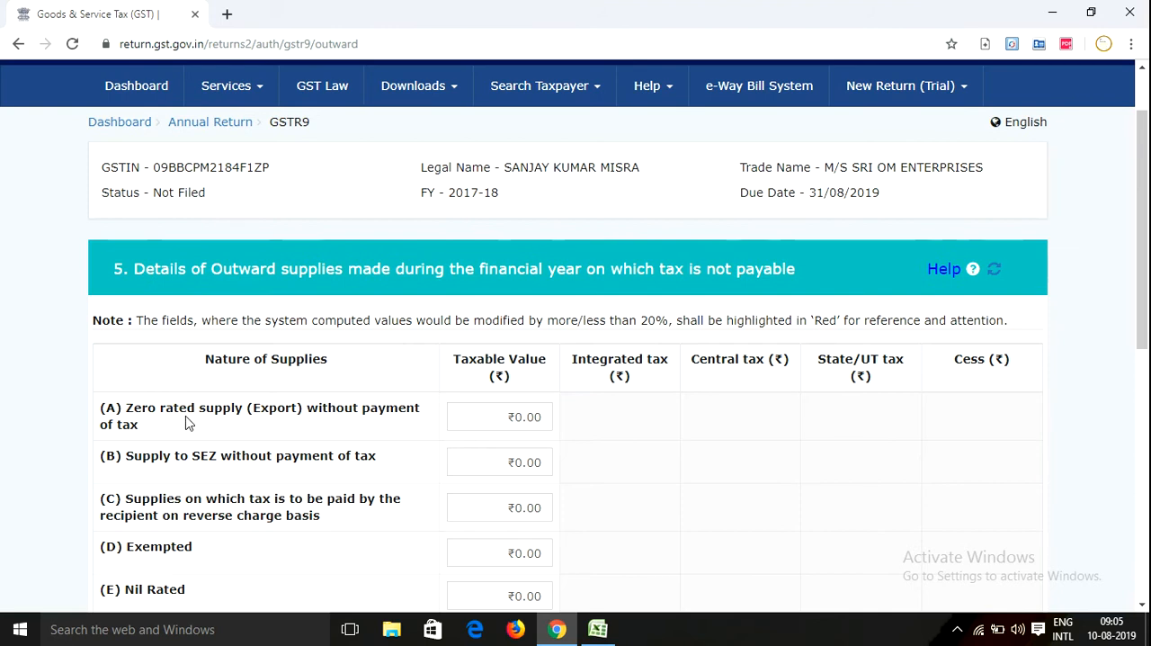
{"action": "scroll", "coordinate": [260, 419], "scroll_direction": "down", "scroll_amount": 1}
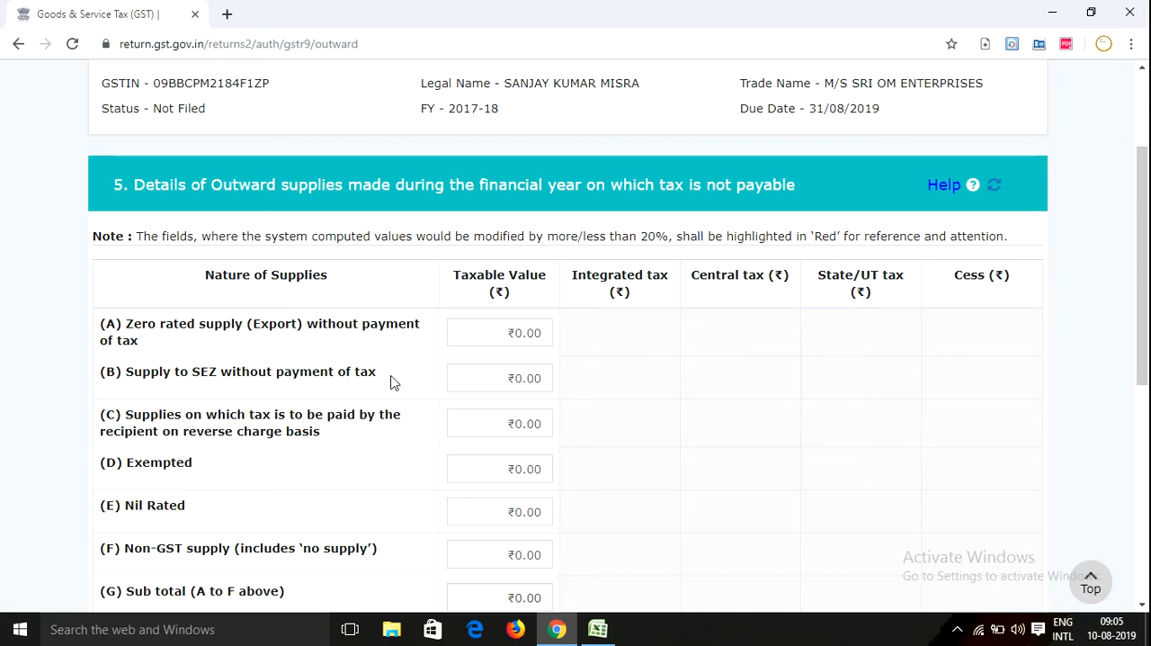
{"action": "scroll", "coordinate": [390, 382], "scroll_direction": "down", "scroll_amount": 1}
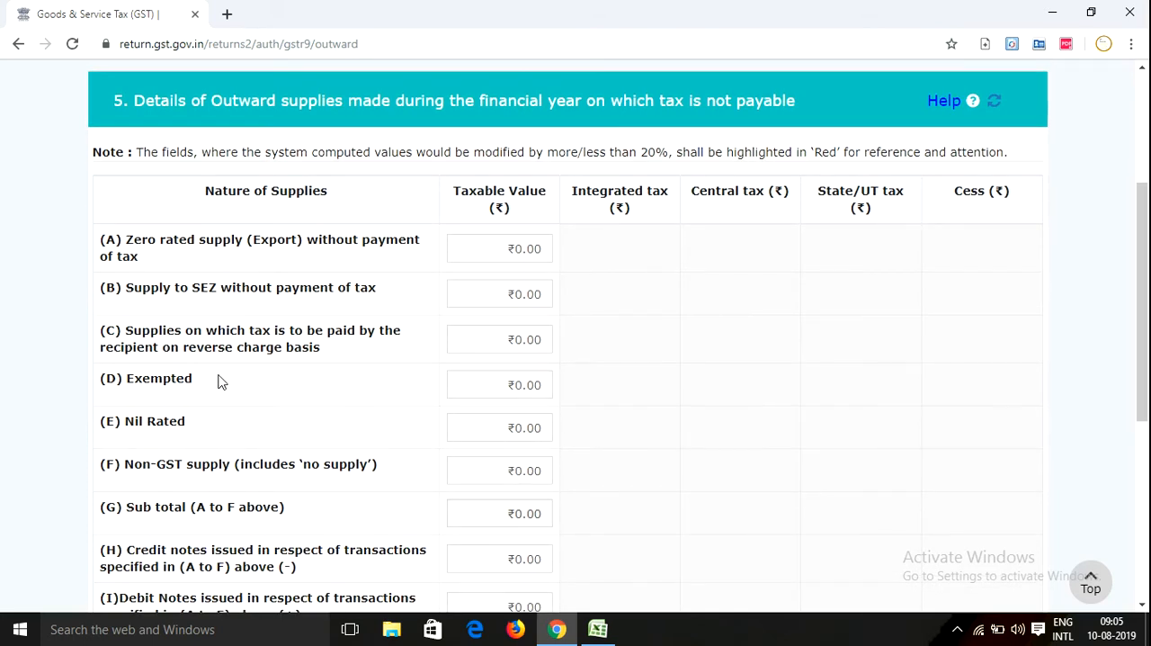
{"action": "scroll", "coordinate": [221, 382], "scroll_direction": "down", "scroll_amount": 1}
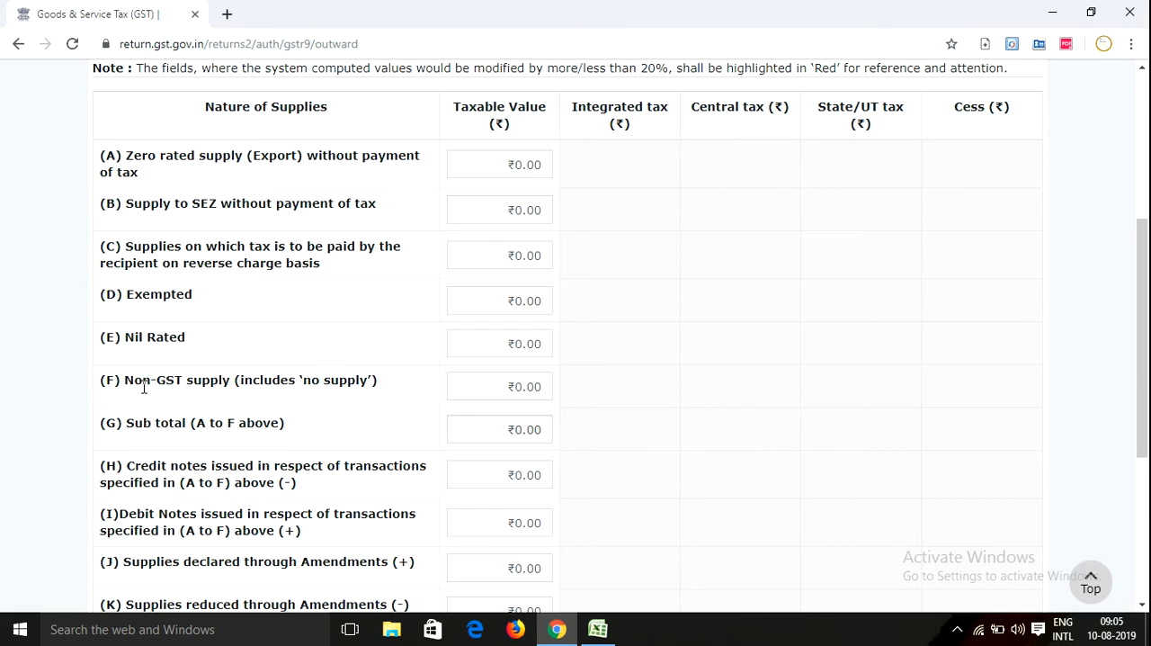
{"action": "scroll", "coordinate": [144, 387], "scroll_direction": "down", "scroll_amount": 1}
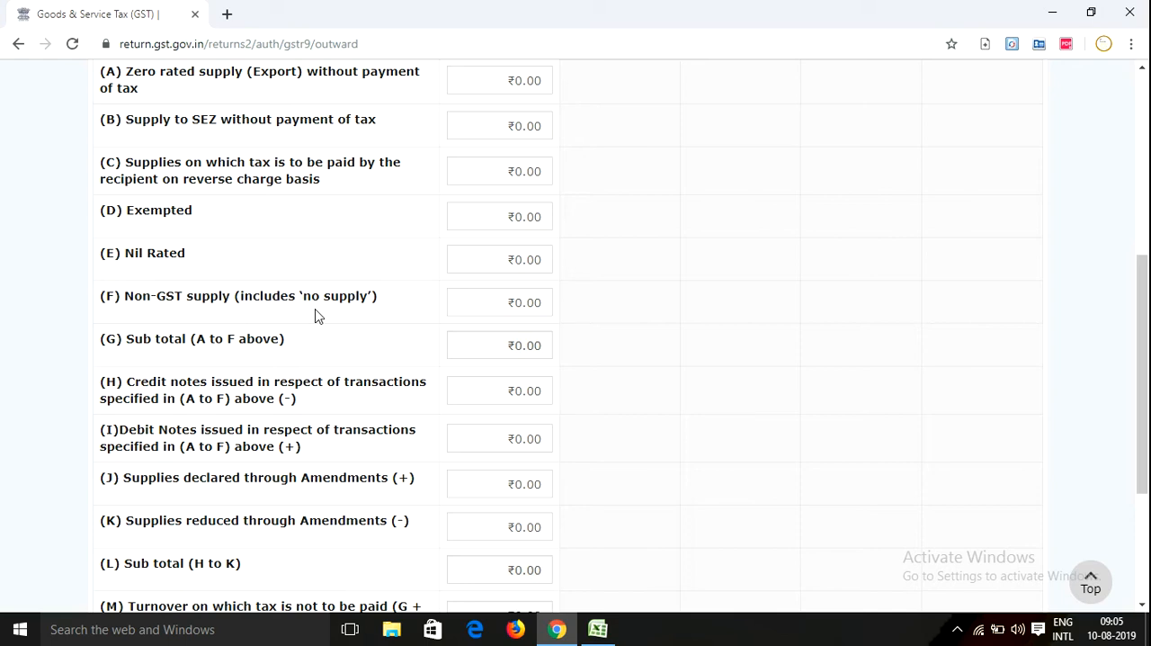
{"action": "scroll", "coordinate": [357, 275], "scroll_direction": "up", "scroll_amount": 3}
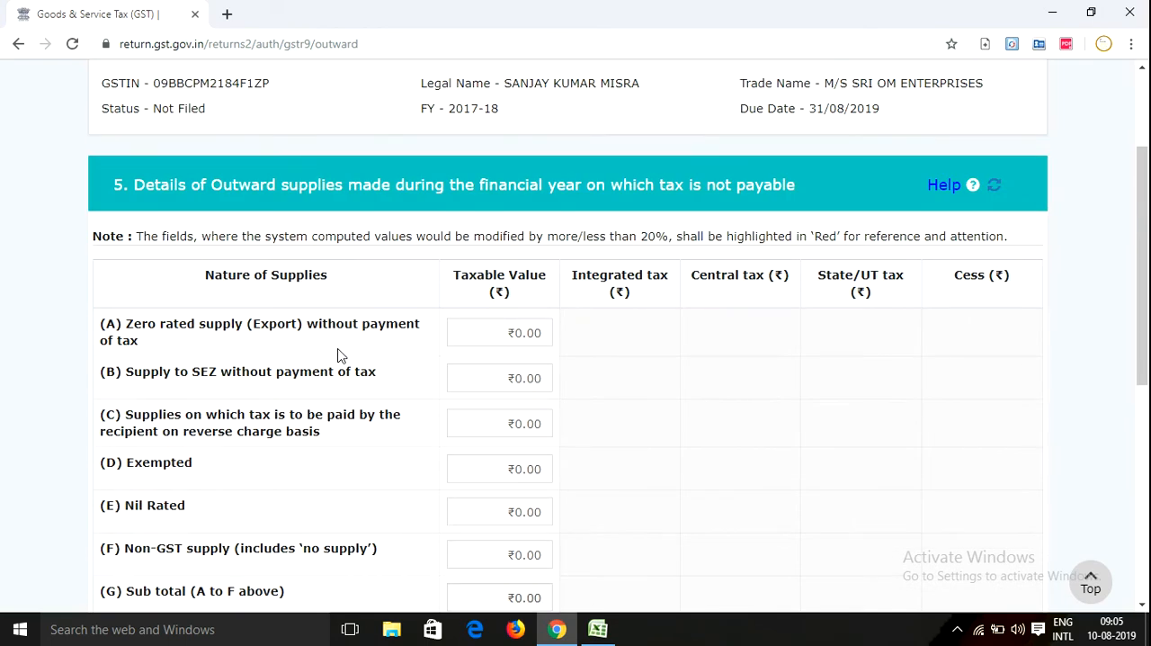
{"action": "scroll", "coordinate": [337, 354], "scroll_direction": "down", "scroll_amount": 3}
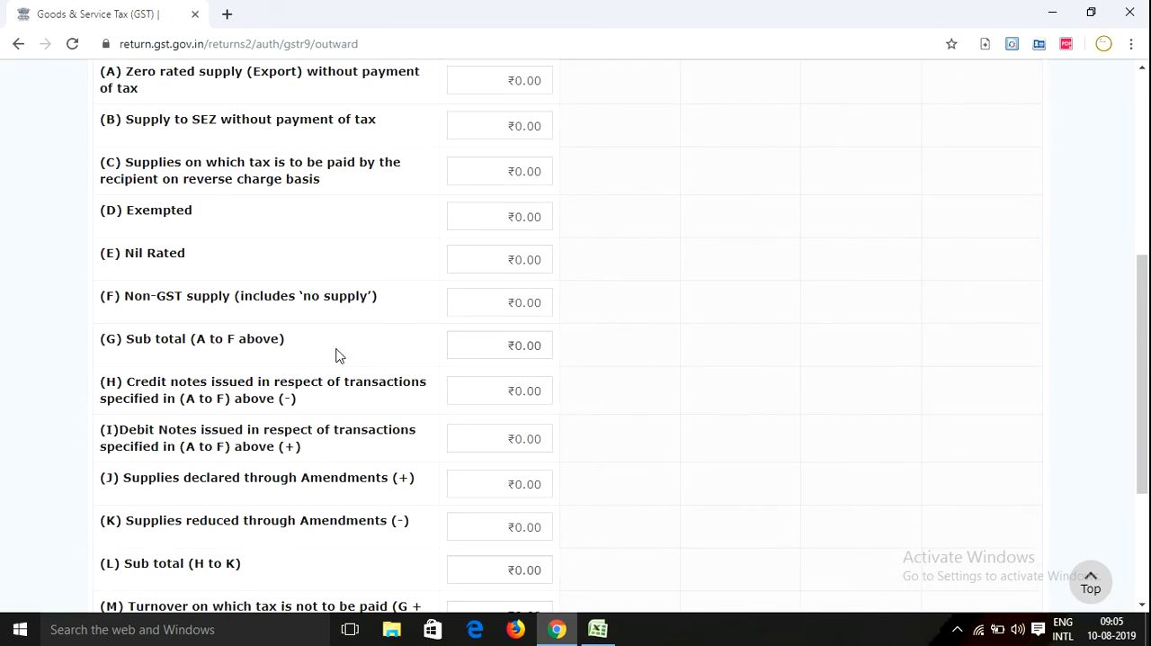
{"action": "scroll", "coordinate": [336, 354], "scroll_direction": "down", "scroll_amount": 1}
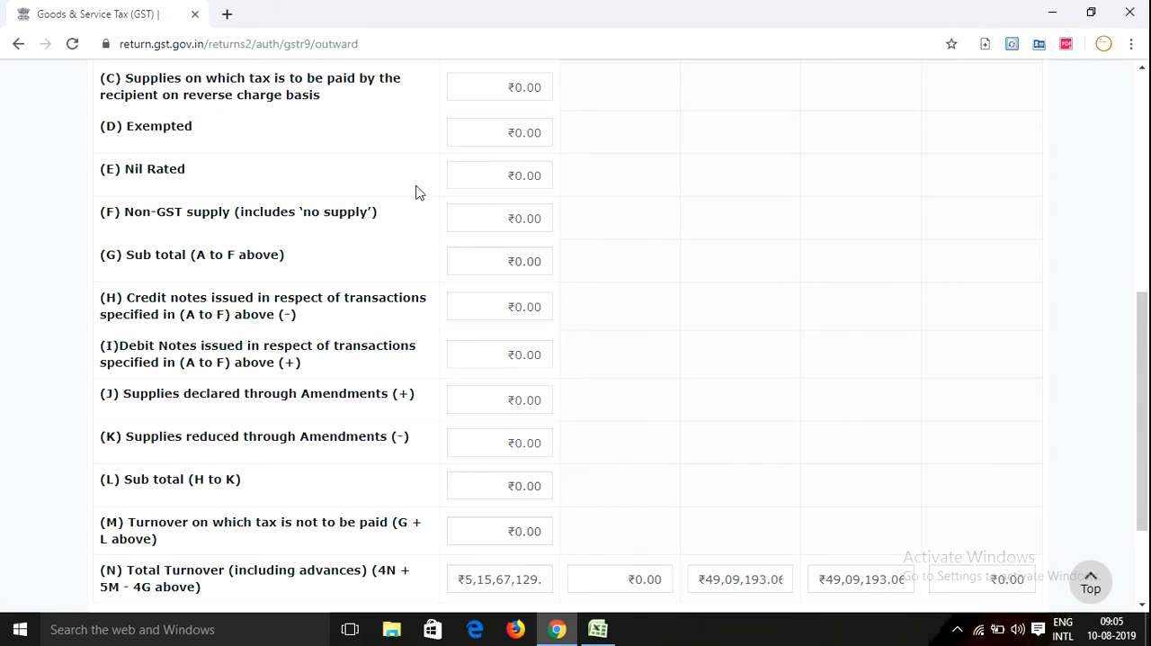
{"action": "scroll", "coordinate": [414, 191], "scroll_direction": "down", "scroll_amount": 2}
Recheck table 5's exempted, nil rated and non-GST rows, then its credit note, debit note and amendment rows (H) to (K)
{"action": "scroll", "coordinate": [403, 188], "scroll_direction": "up", "scroll_amount": 3}
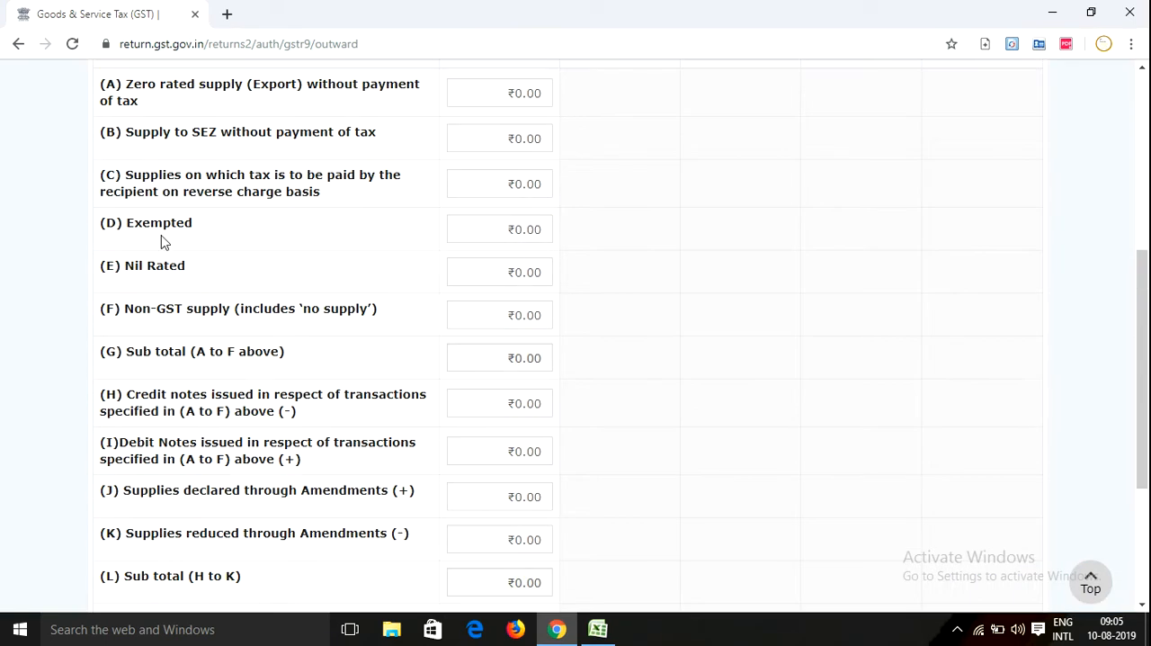
{"action": "scroll", "coordinate": [164, 241], "scroll_direction": "up", "scroll_amount": 4}
{"action": "scroll", "coordinate": [226, 333], "scroll_direction": "down", "scroll_amount": 2}
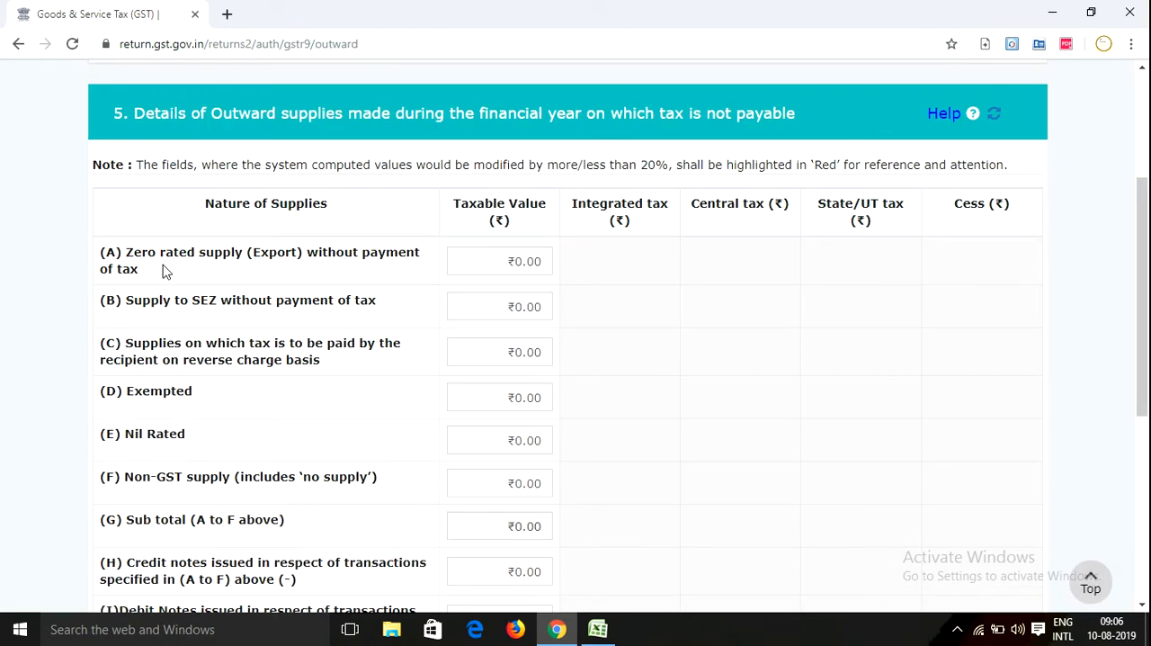
{"action": "scroll", "coordinate": [162, 270], "scroll_direction": "down", "scroll_amount": 1}
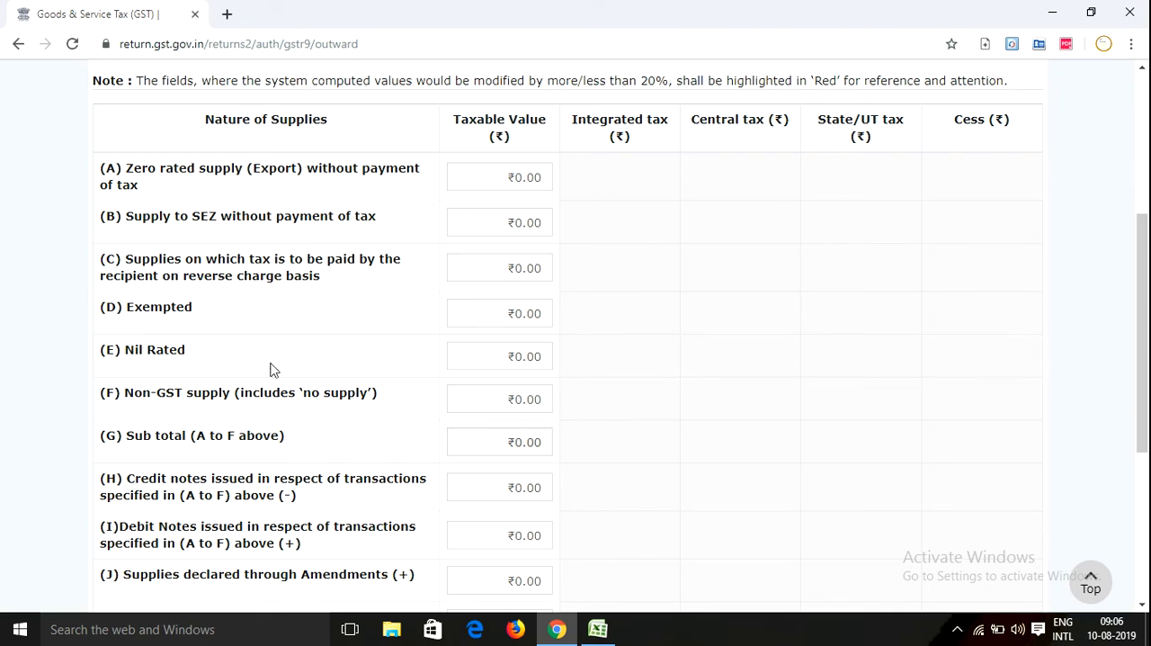
{"action": "scroll", "coordinate": [273, 370], "scroll_direction": "down", "scroll_amount": 3}
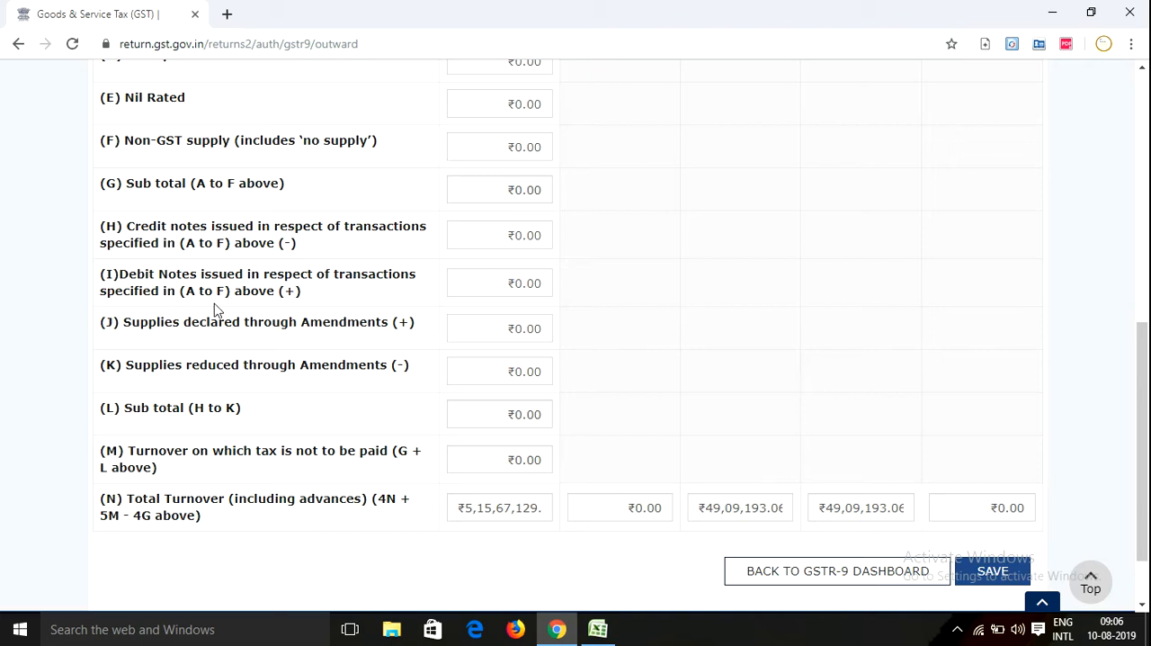
{"action": "mouse_move", "coordinate": [527, 292]}
{"action": "scroll", "coordinate": [378, 389], "scroll_direction": "down", "scroll_amount": 1}
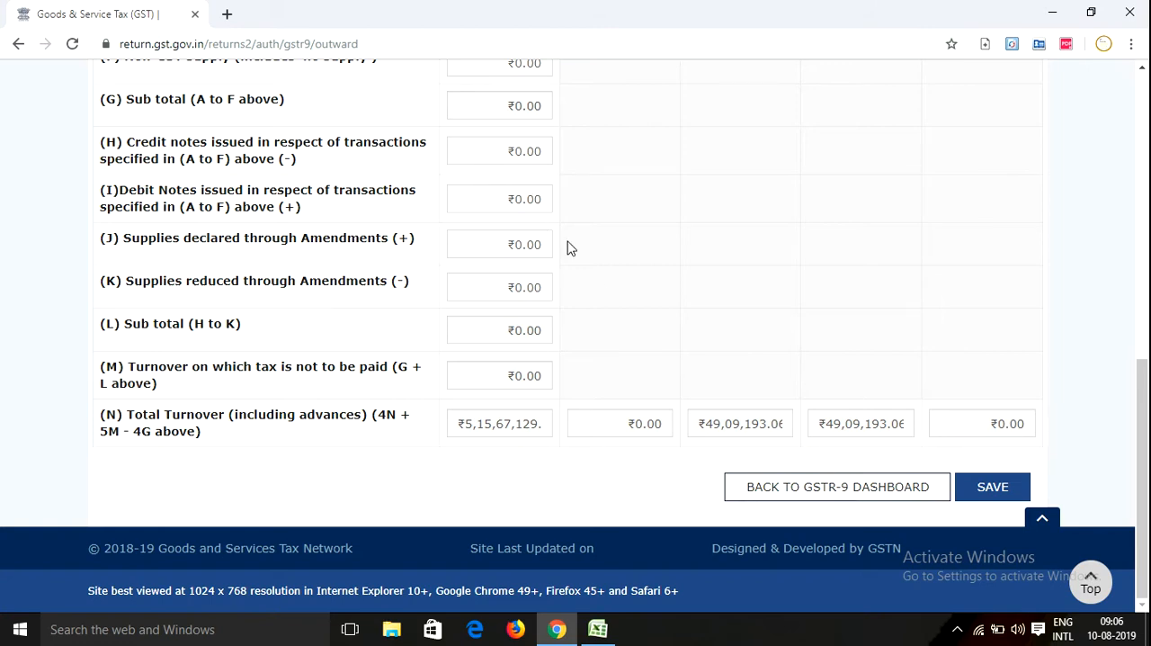
Save the table 5 details and acknowledge the confirmation
{"action": "scroll", "coordinate": [592, 293], "scroll_direction": "up", "scroll_amount": 5}
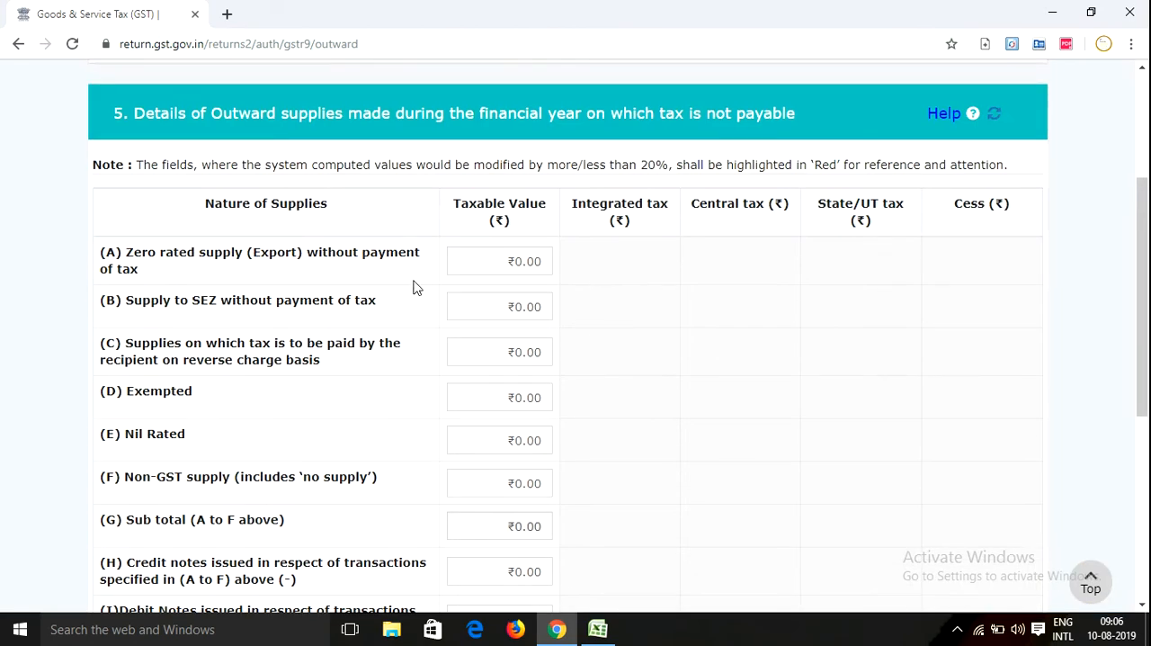
{"action": "scroll", "coordinate": [413, 287], "scroll_direction": "down", "scroll_amount": 1}
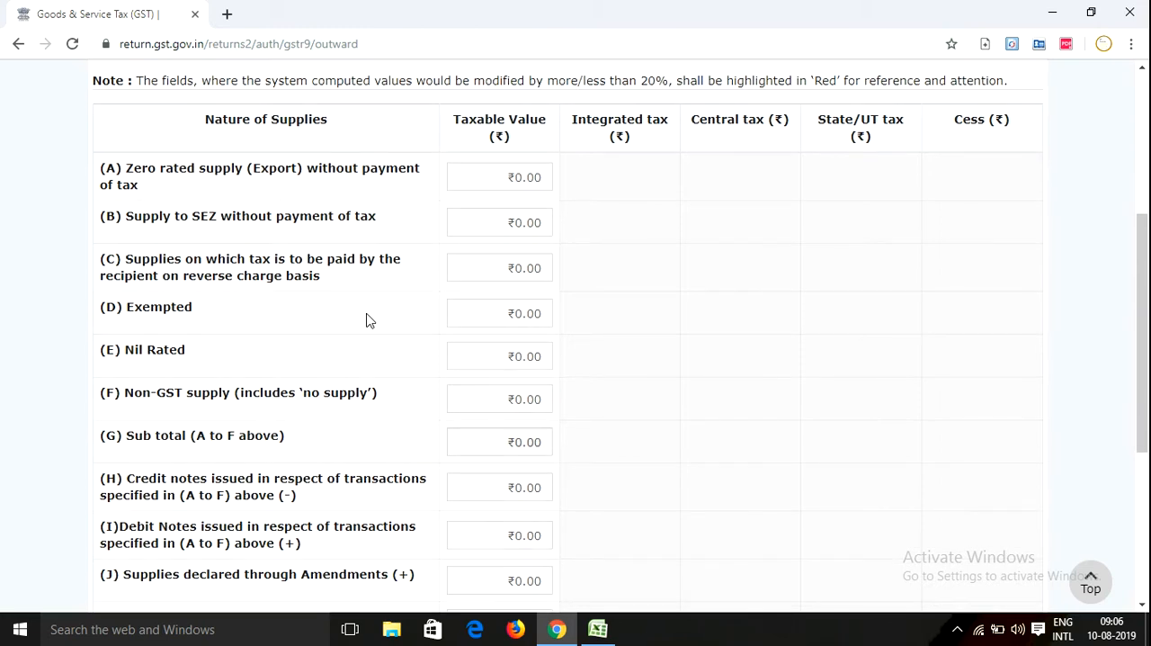
{"action": "scroll", "coordinate": [366, 324], "scroll_direction": "down", "scroll_amount": 4}
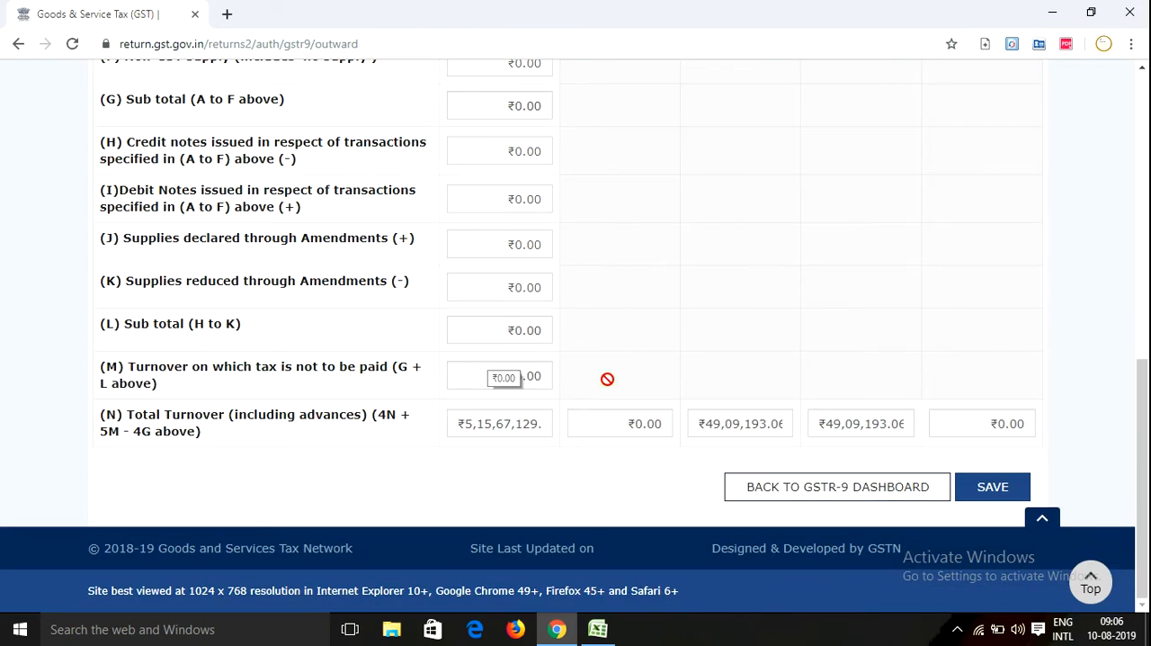
{"action": "left_click", "coordinate": [995, 486]}
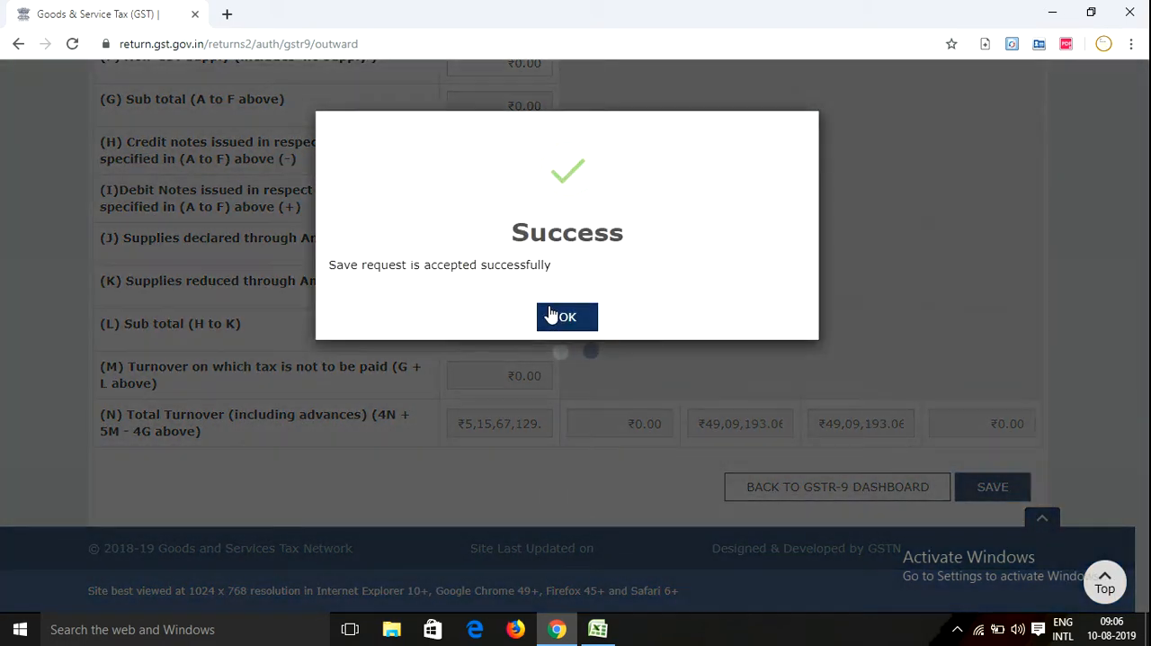
{"action": "left_click", "coordinate": [553, 315]}
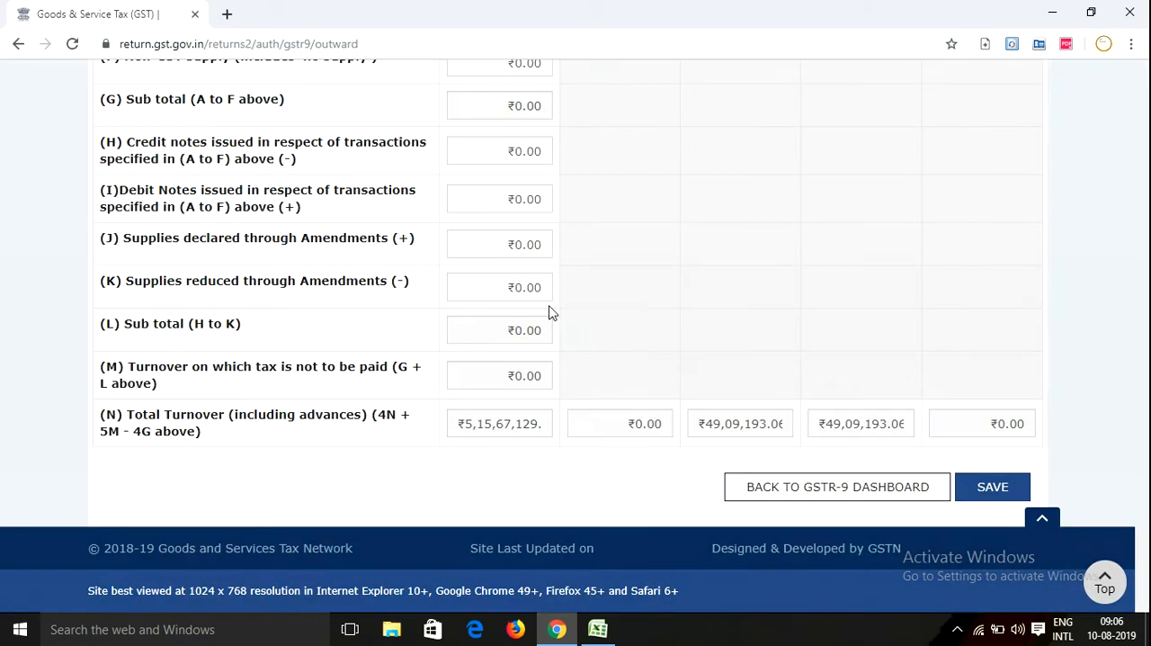
Return to the GSTR-9 dashboard and open table 6, the details of ITC availed during the financial year
{"action": "scroll", "coordinate": [805, 338], "scroll_direction": "up", "scroll_amount": 3}
{"action": "scroll", "coordinate": [828, 401], "scroll_direction": "down", "scroll_amount": 3}
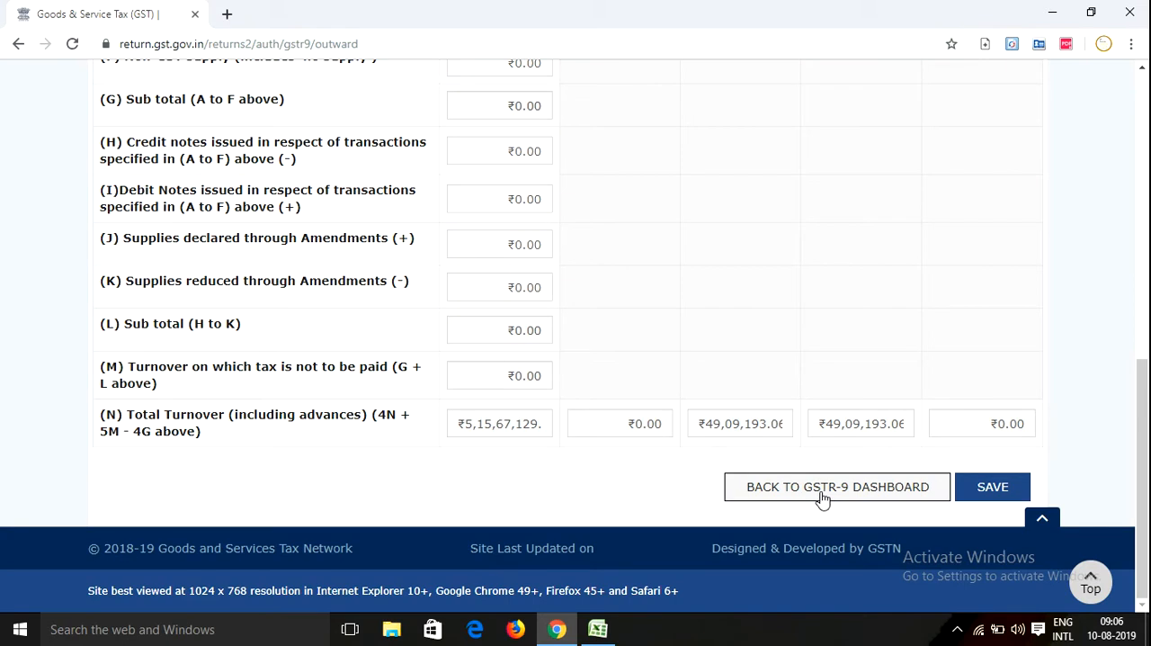
{"action": "left_click", "coordinate": [821, 495]}
{"action": "scroll", "coordinate": [522, 441], "scroll_direction": "down", "scroll_amount": 3}
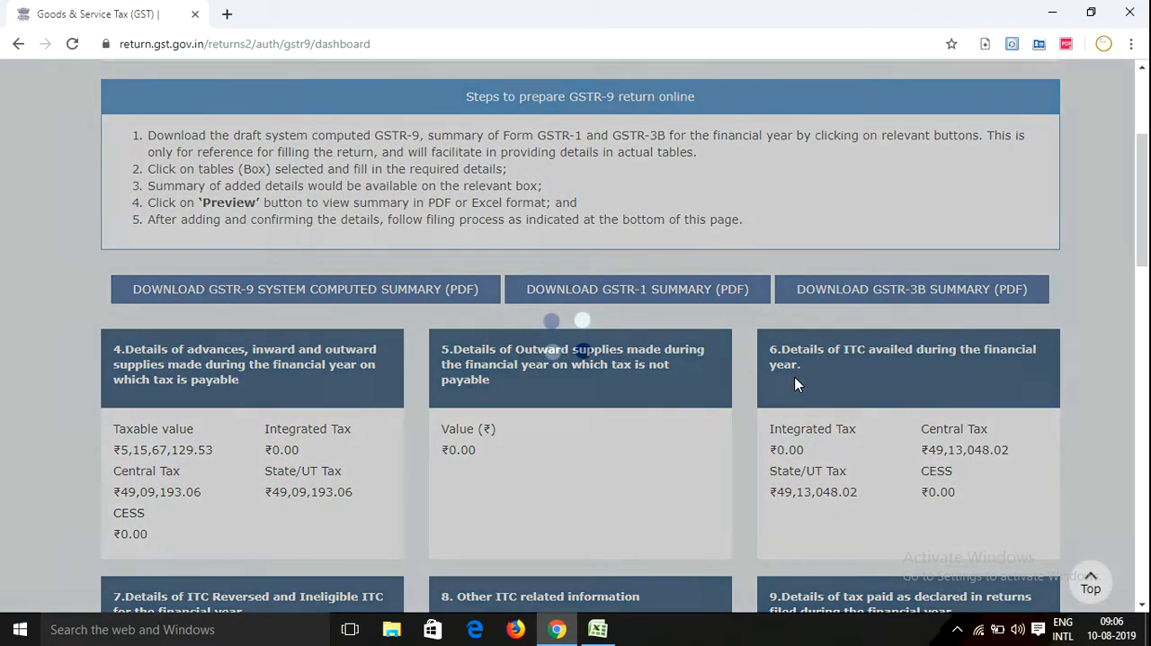
{"action": "scroll", "coordinate": [840, 378], "scroll_direction": "down", "scroll_amount": 2}
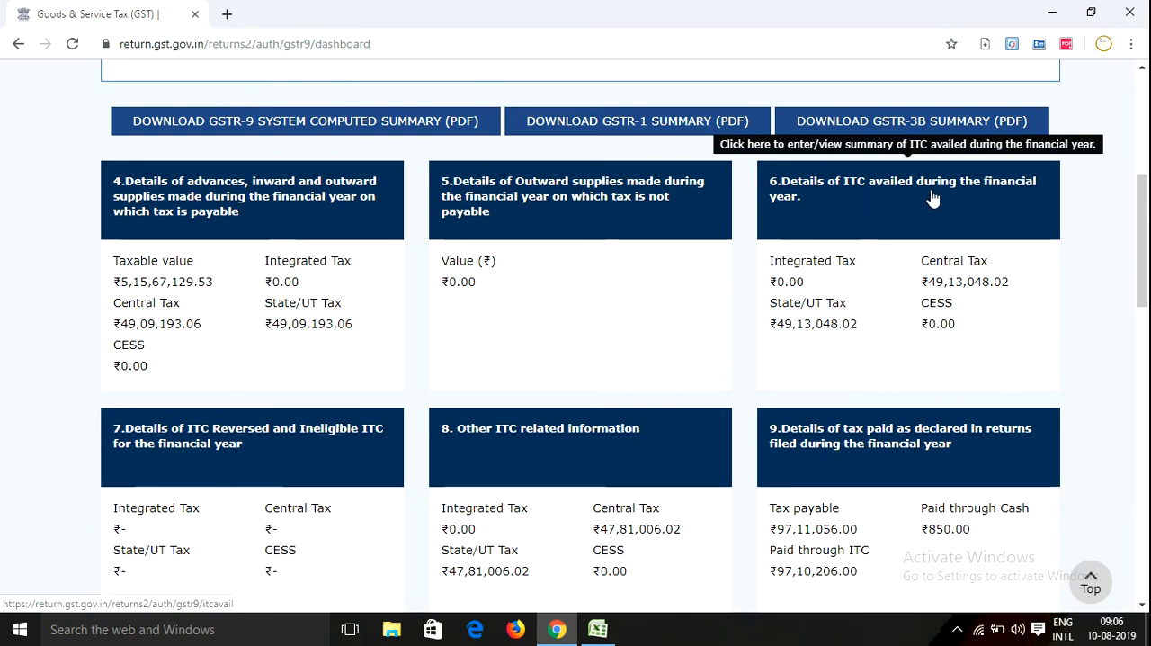
{"action": "left_click", "coordinate": [877, 205]}
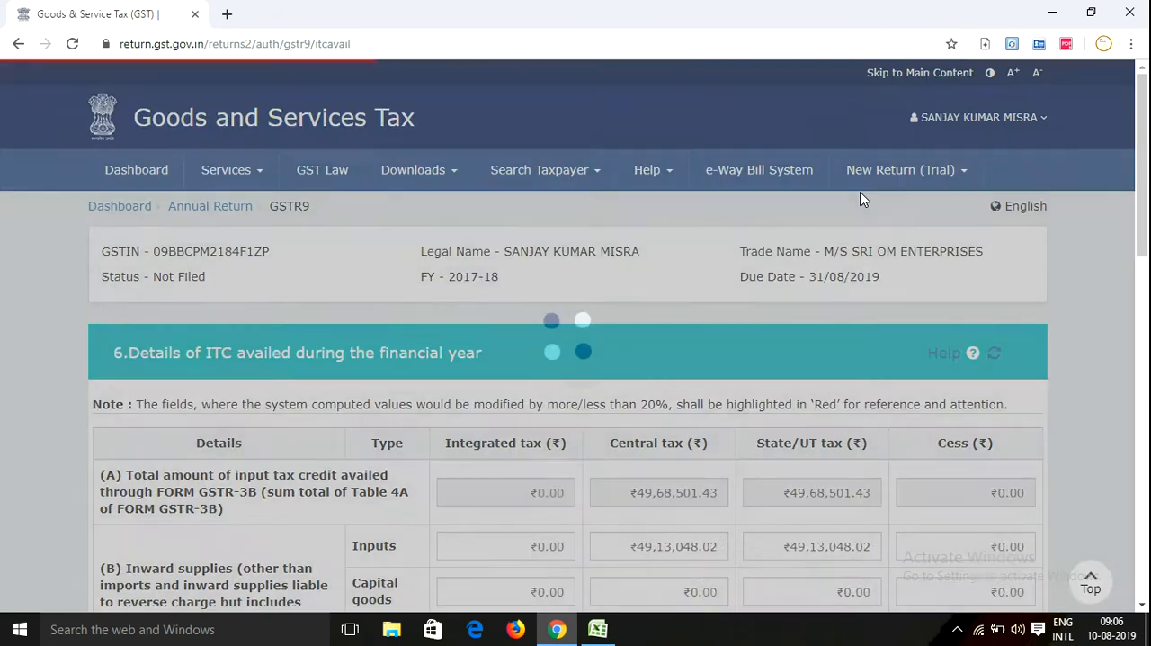
{"action": "scroll", "coordinate": [546, 410], "scroll_direction": "down", "scroll_amount": 2}
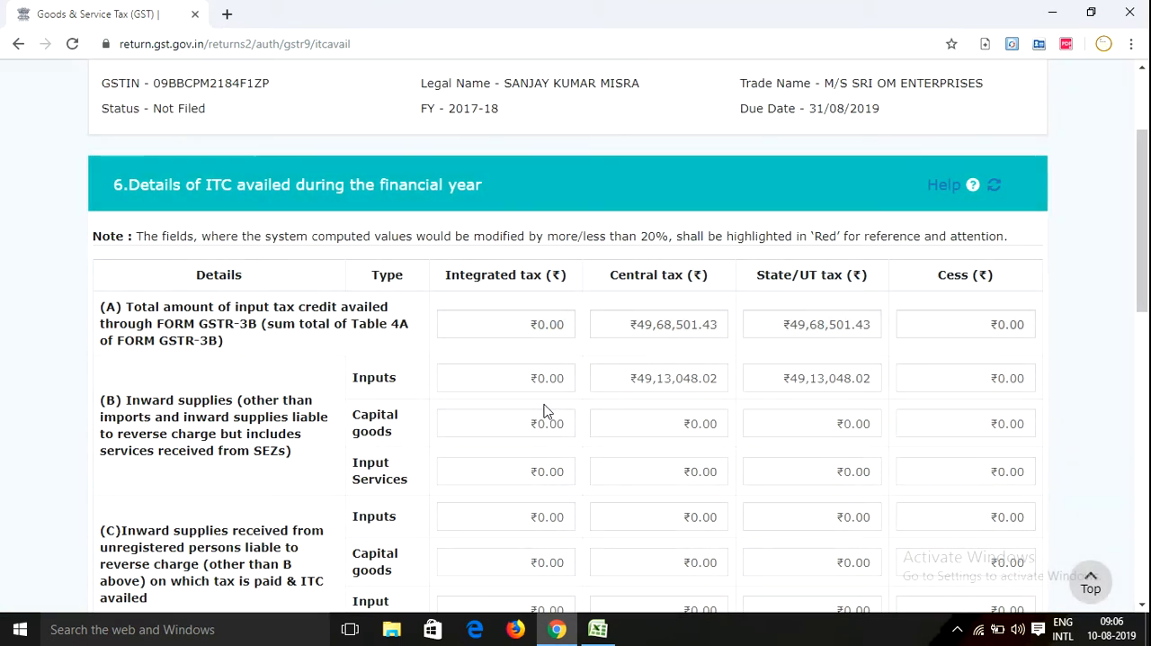
Read through table 6's rows, from the ITC availed through GSTR-3B in (A) to the total ITC availed in (O)
{"action": "scroll", "coordinate": [484, 403], "scroll_direction": "down", "scroll_amount": 2}
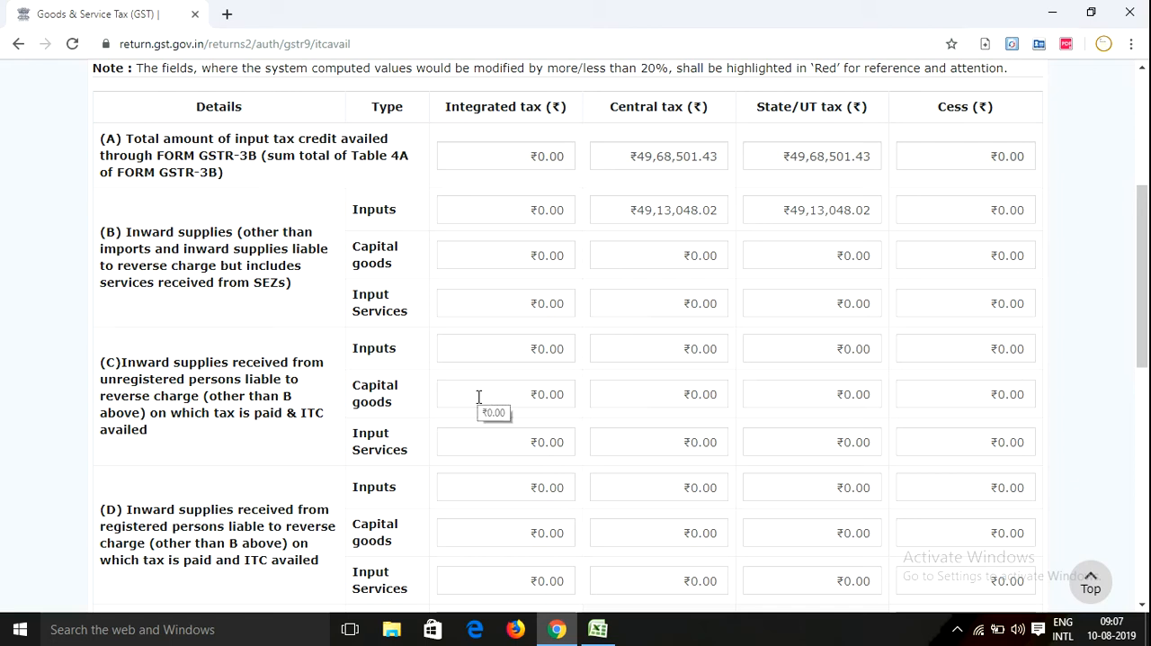
{"action": "scroll", "coordinate": [479, 399], "scroll_direction": "down", "scroll_amount": 6}
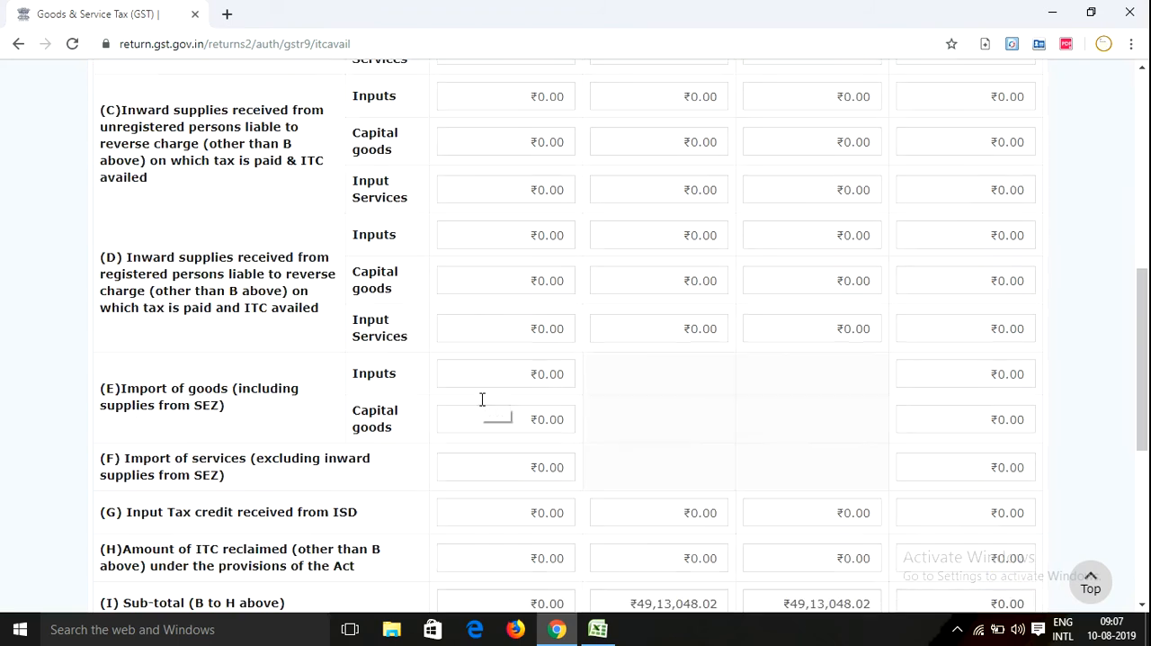
{"action": "scroll", "coordinate": [488, 399], "scroll_direction": "down", "scroll_amount": 1}
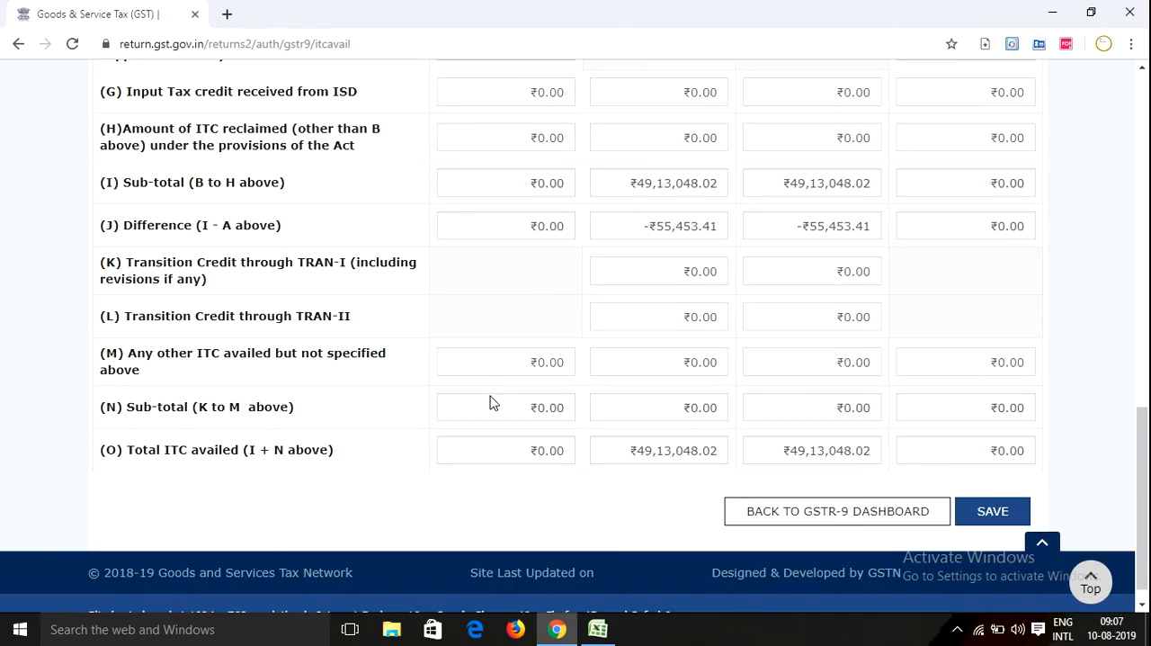
{"action": "scroll", "coordinate": [489, 398], "scroll_direction": "up", "scroll_amount": 15}
{"action": "scroll", "coordinate": [493, 402], "scroll_direction": "down", "scroll_amount": 3}
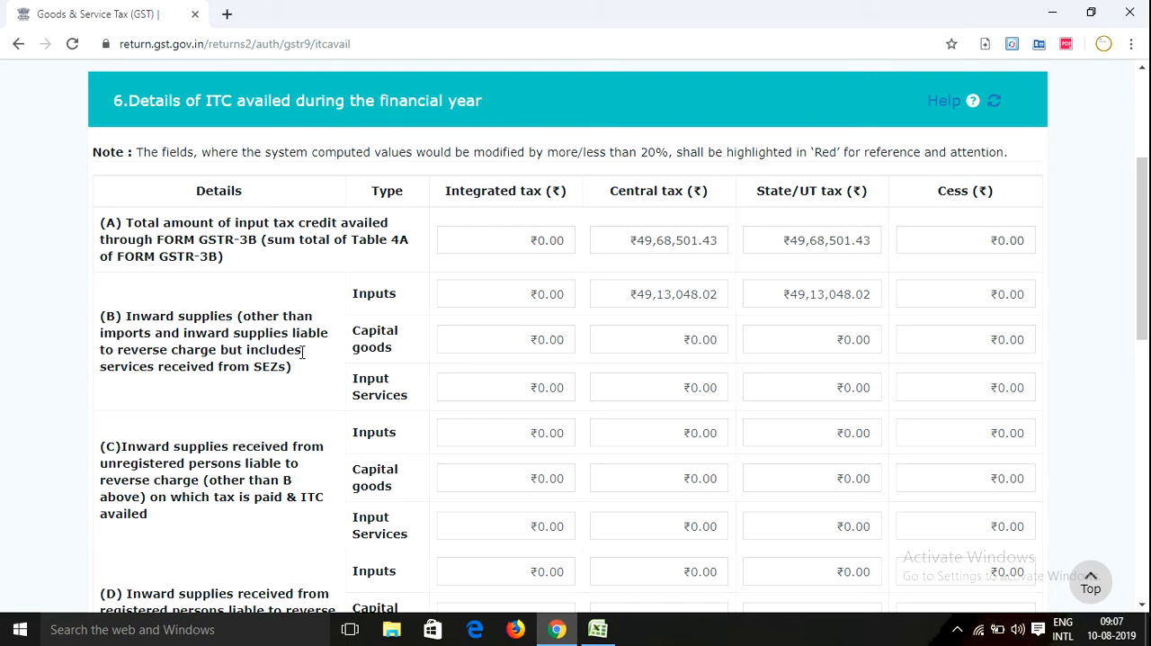
{"action": "scroll", "coordinate": [369, 371], "scroll_direction": "down", "scroll_amount": 1}
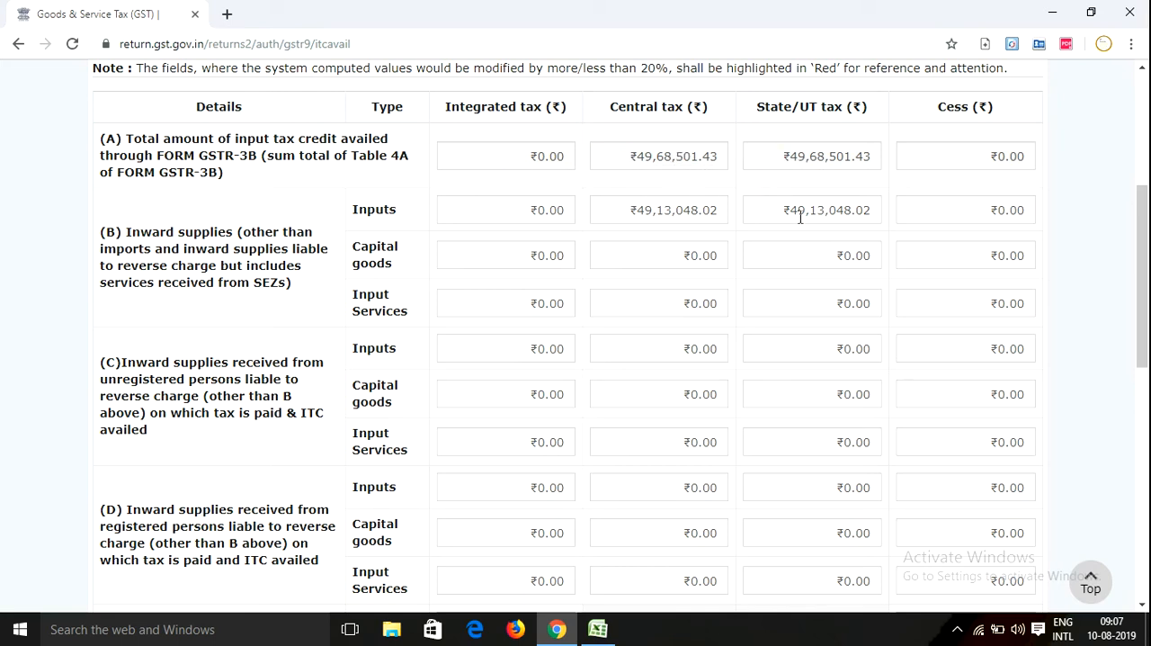
{"action": "scroll", "coordinate": [800, 216], "scroll_direction": "down", "scroll_amount": 5}
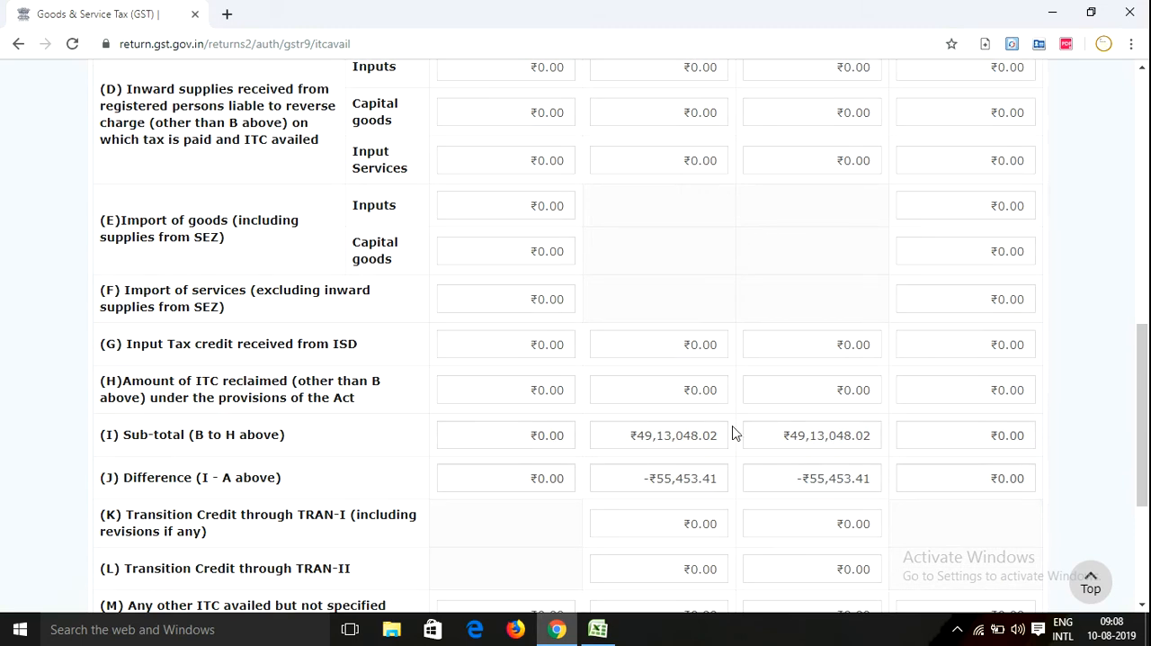
{"action": "scroll", "coordinate": [733, 432], "scroll_direction": "down", "scroll_amount": 2}
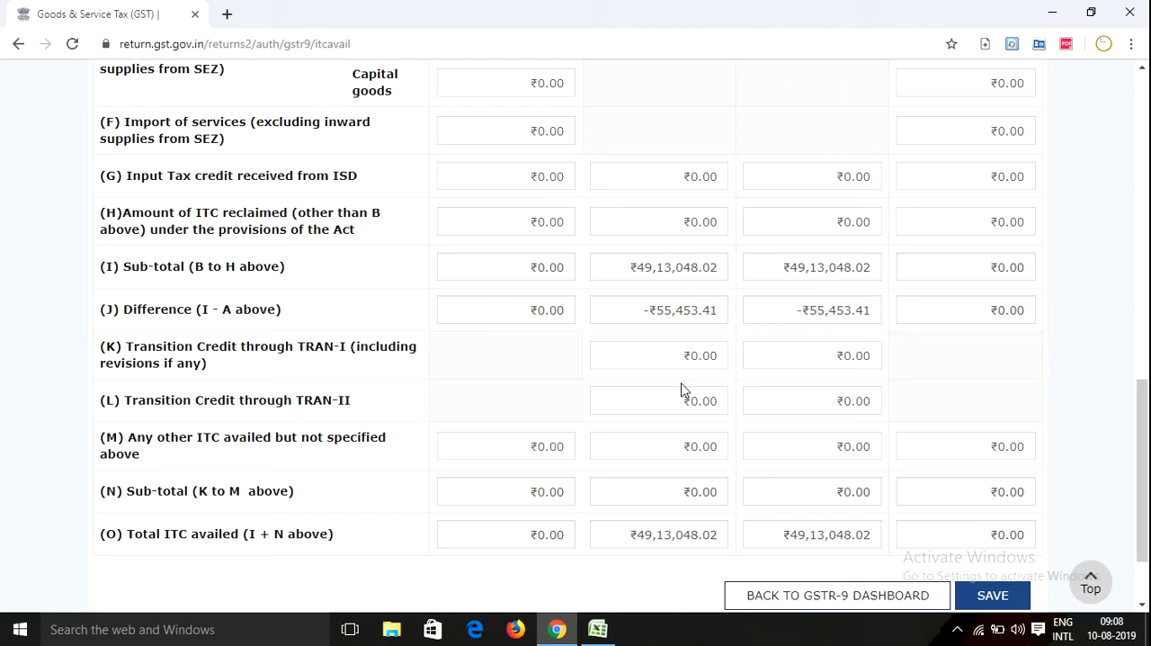
{"action": "scroll", "coordinate": [682, 389], "scroll_direction": "down", "scroll_amount": 3}
Compare table 6's central and state tax difference in (J) with the sub-total in (I) and the GSTR-3B credit in (A)
{"action": "double_click", "coordinate": [641, 203]}
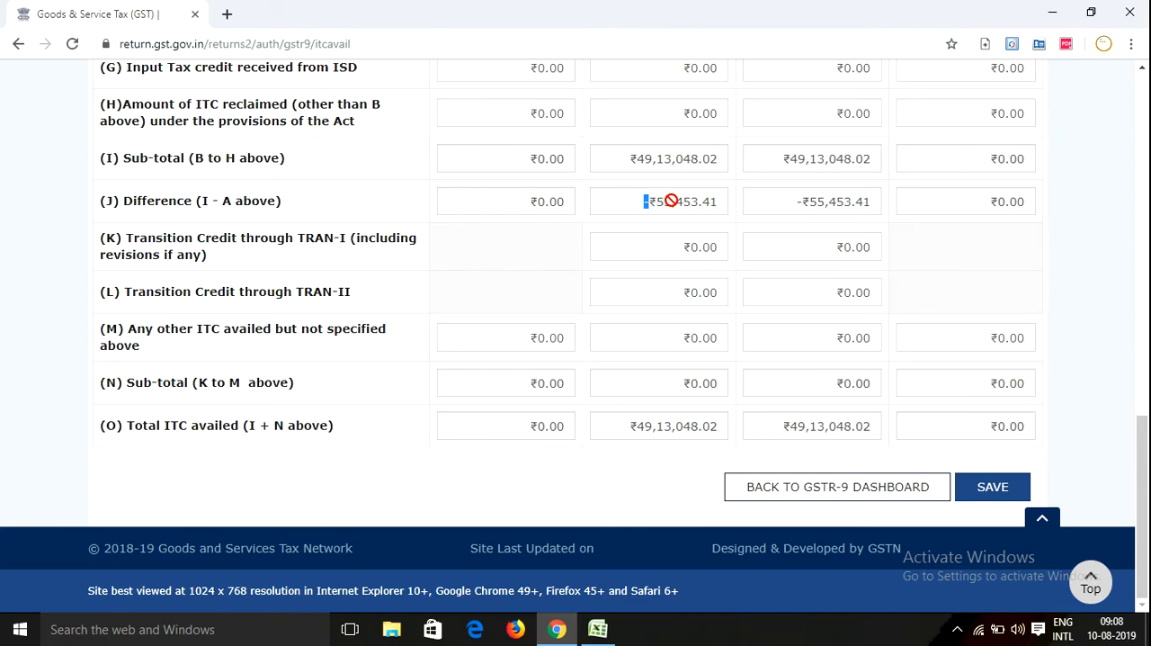
{"action": "left_click", "coordinate": [782, 201]}
{"action": "scroll", "coordinate": [697, 257], "scroll_direction": "up", "scroll_amount": 7}
{"action": "scroll", "coordinate": [721, 286], "scroll_direction": "up", "scroll_amount": 1}
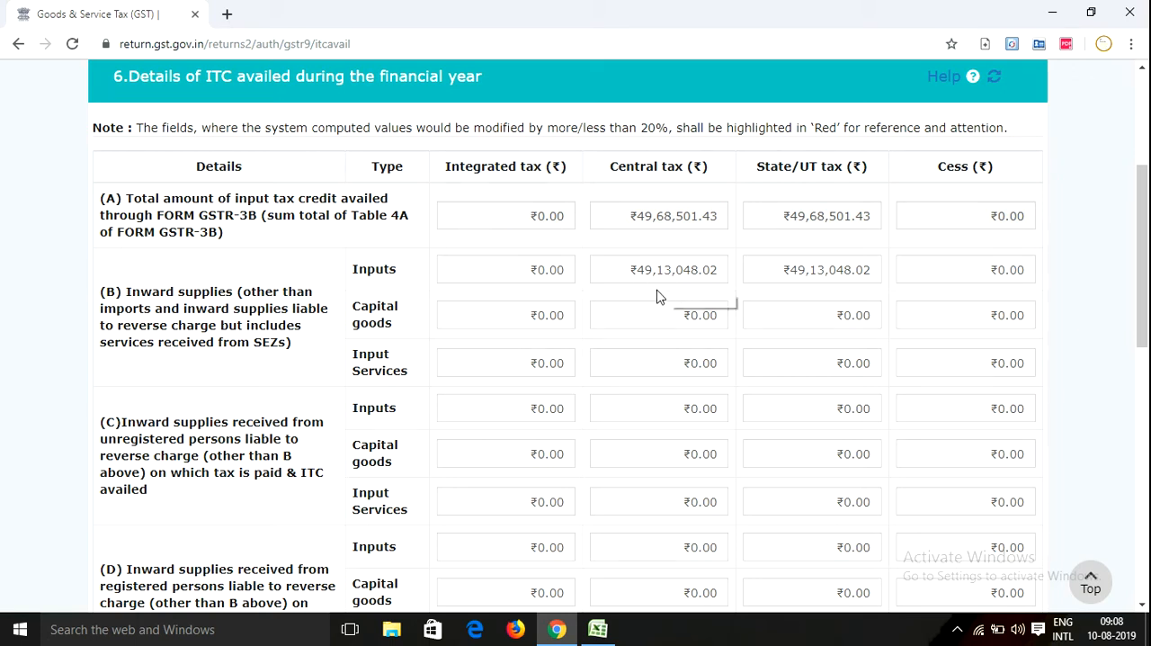
{"action": "scroll", "coordinate": [743, 325], "scroll_direction": "down", "scroll_amount": 3}
{"action": "scroll", "coordinate": [743, 326], "scroll_direction": "down", "scroll_amount": 3}
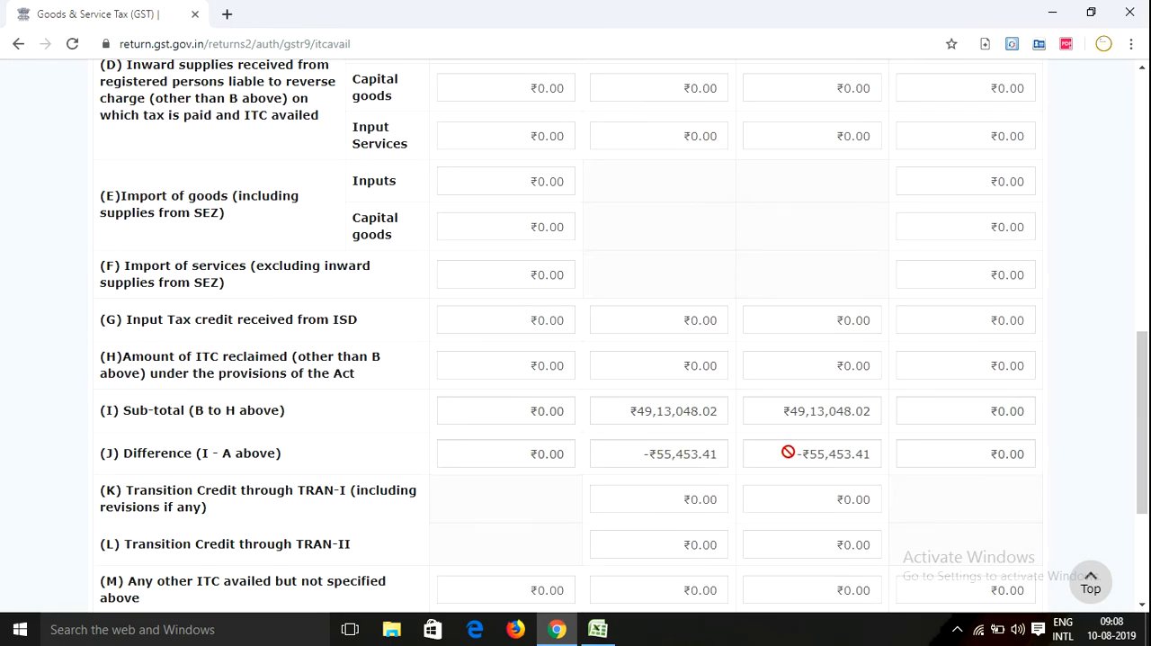
{"action": "scroll", "coordinate": [641, 450], "scroll_direction": "down", "scroll_amount": 2}
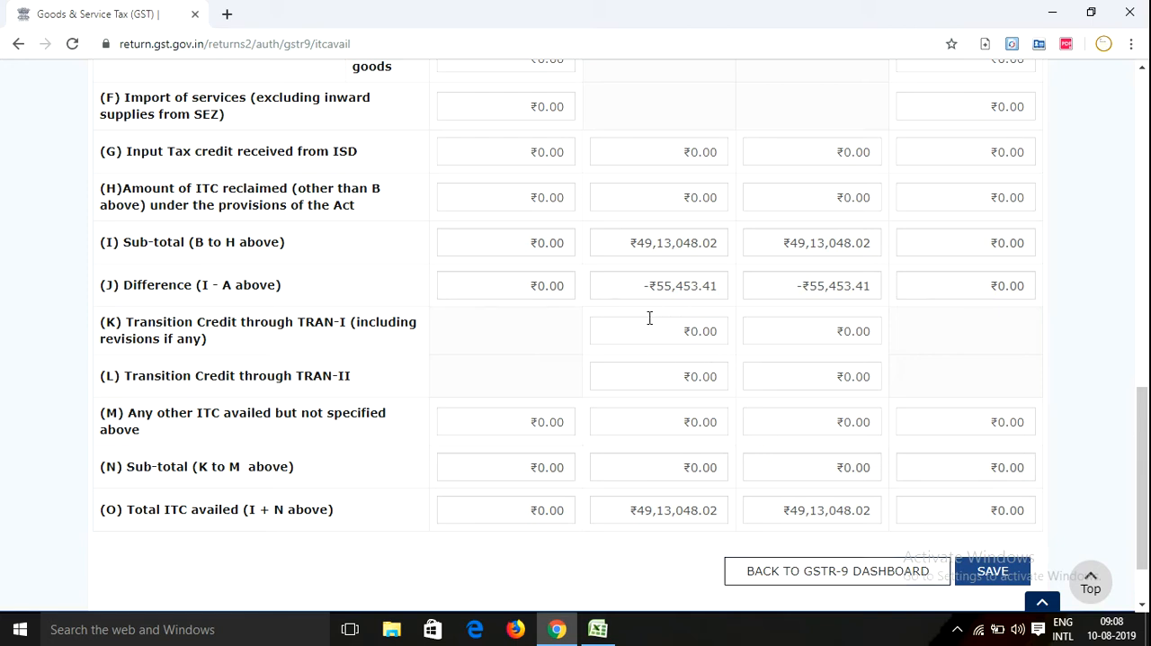
{"action": "scroll", "coordinate": [630, 294], "scroll_direction": "up", "scroll_amount": 10}
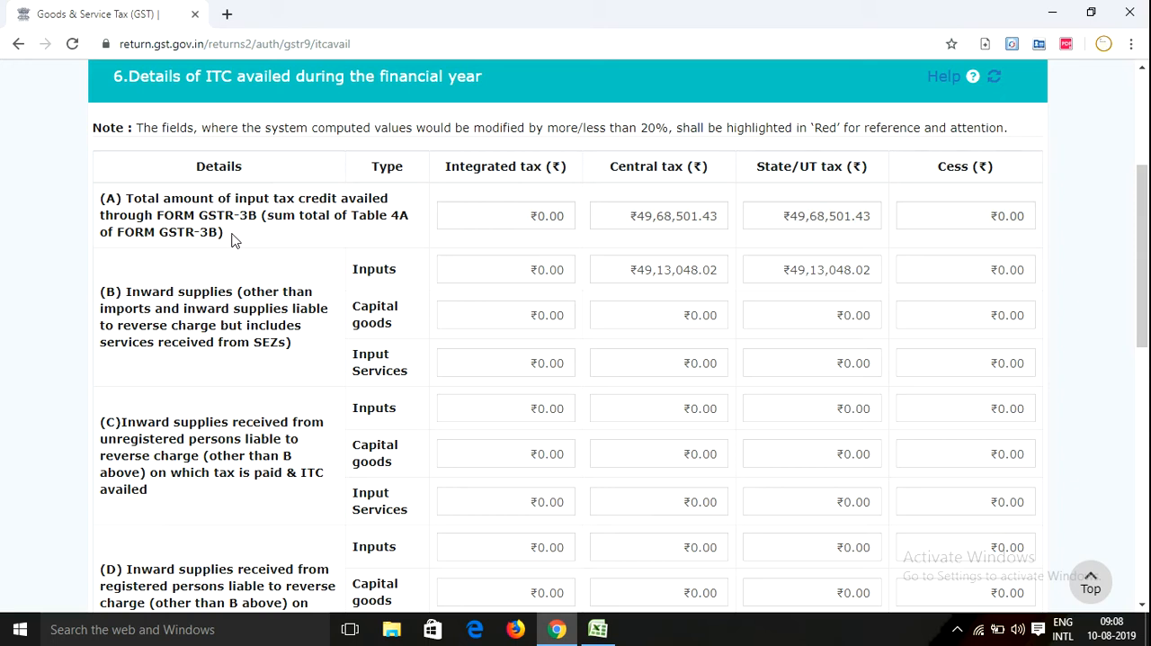
{"action": "scroll", "coordinate": [707, 274], "scroll_direction": "down", "scroll_amount": 8}
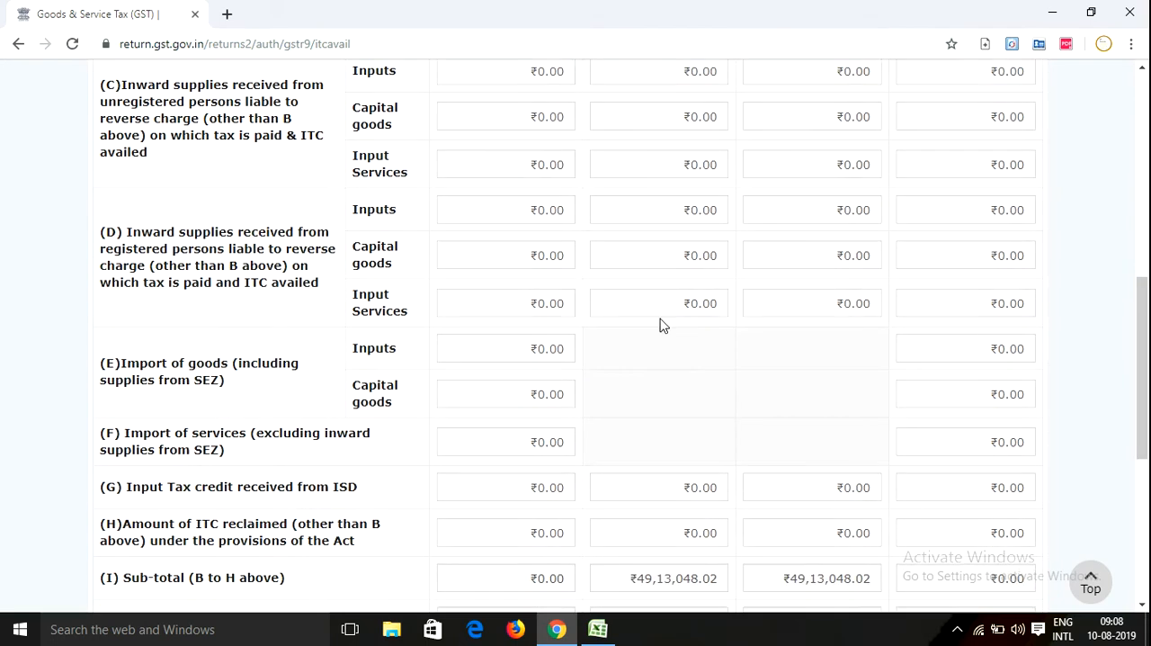
Return to the GSTR-9 dashboard and open table 7, the details of ITC reversed and ineligible ITC
{"action": "left_click", "coordinate": [831, 580]}
{"action": "scroll", "coordinate": [493, 419], "scroll_direction": "down", "scroll_amount": 5}
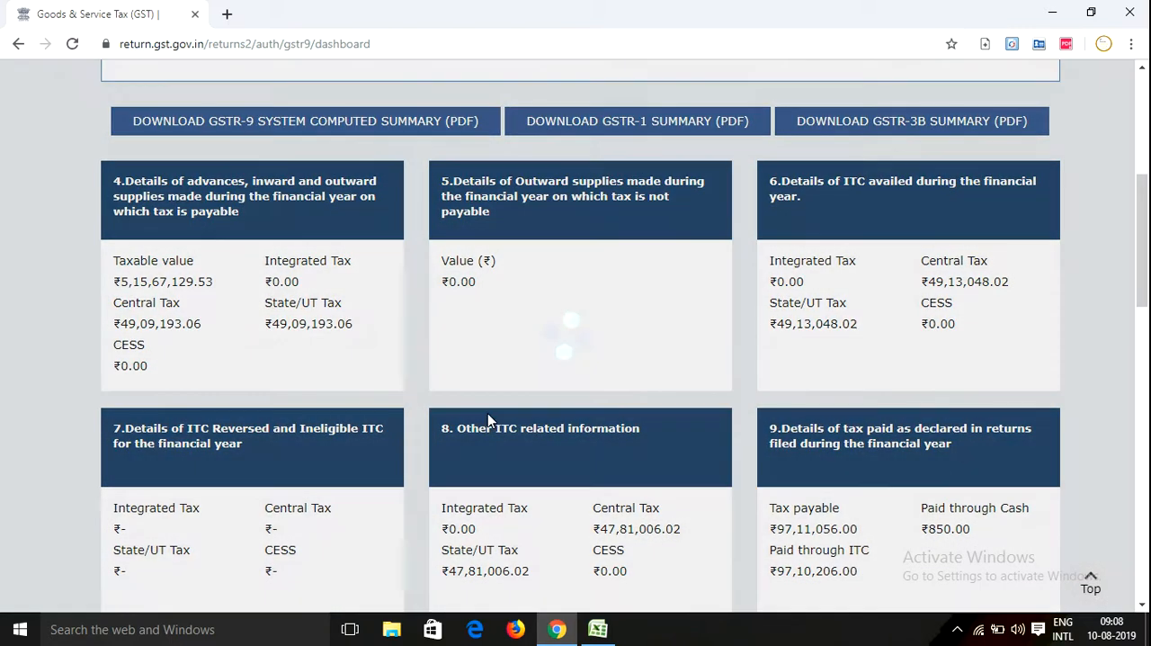
{"action": "scroll", "coordinate": [209, 448], "scroll_direction": "down", "scroll_amount": 1}
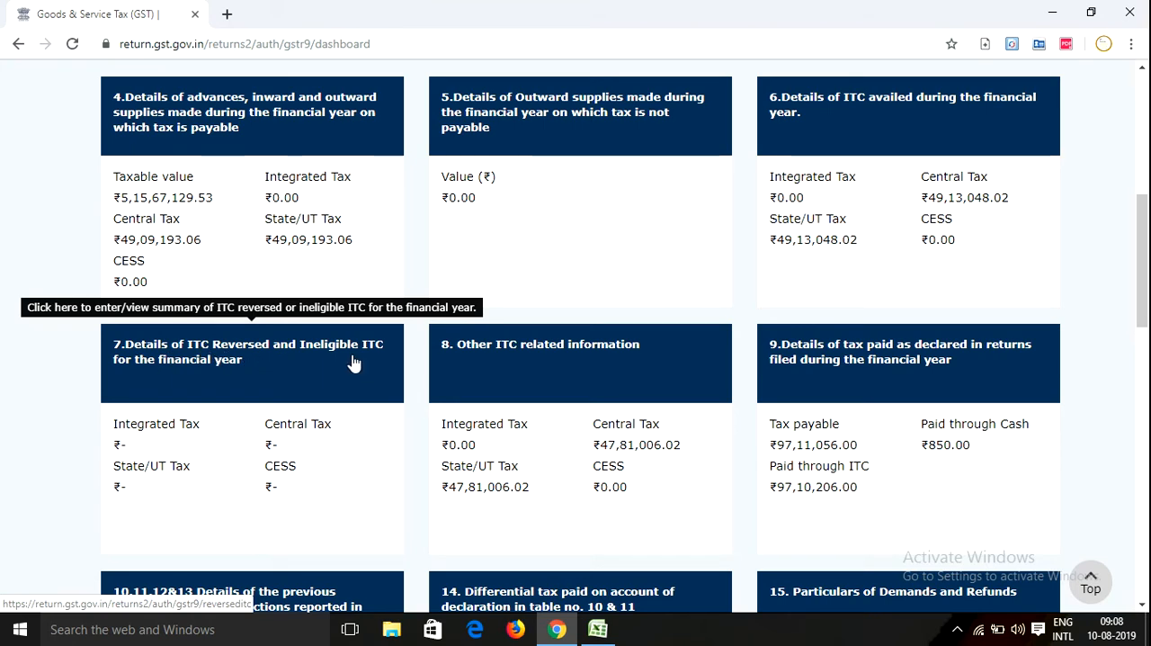
{"action": "left_click", "coordinate": [266, 364]}
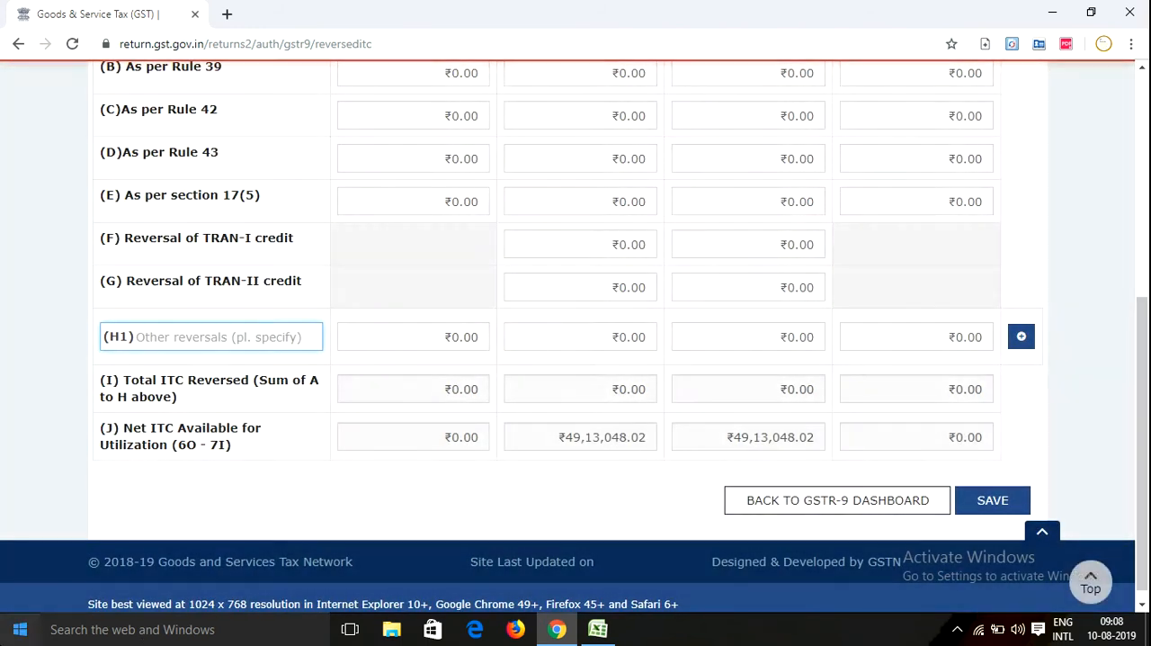
Read through table 7's reversal rows, from Rule 37 in (A) to the net ITC available for utilization in (J)
{"action": "scroll", "coordinate": [449, 279], "scroll_direction": "down", "scroll_amount": 1}
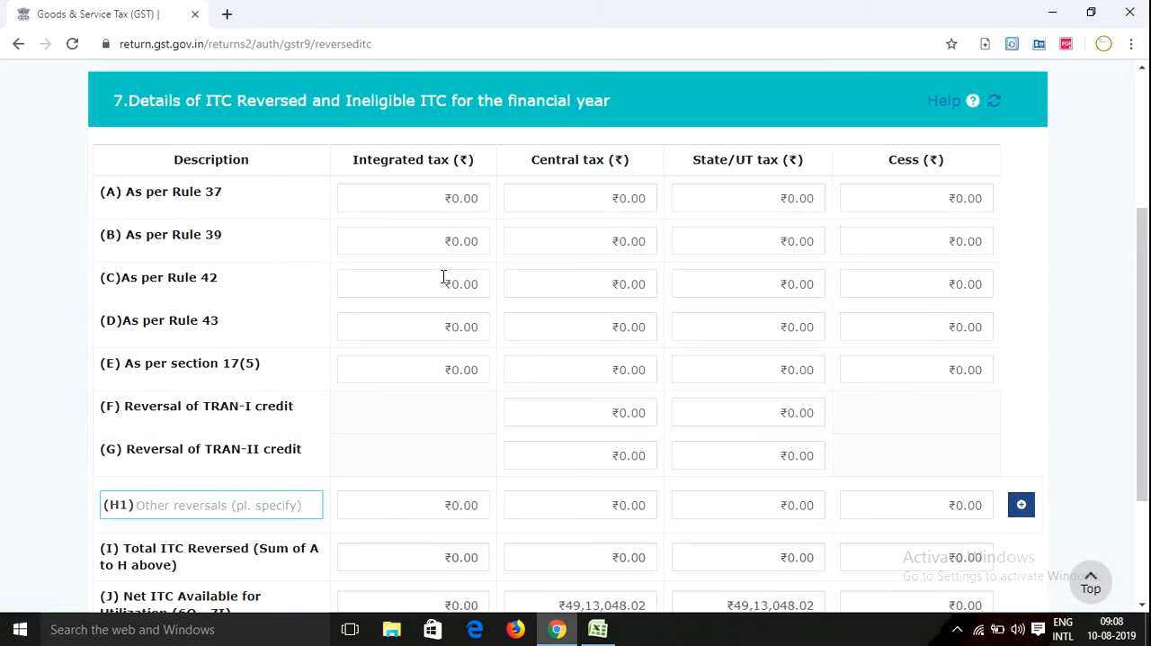
{"action": "scroll", "coordinate": [443, 277], "scroll_direction": "down", "scroll_amount": 2}
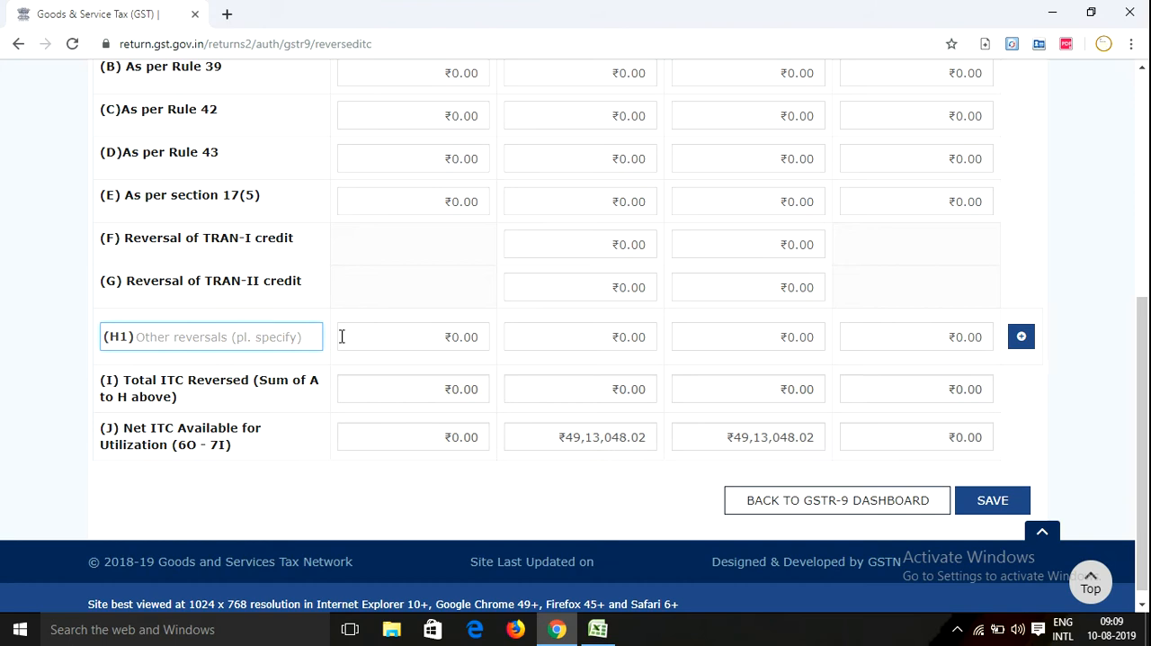
{"action": "scroll", "coordinate": [327, 391], "scroll_direction": "up", "scroll_amount": 2}
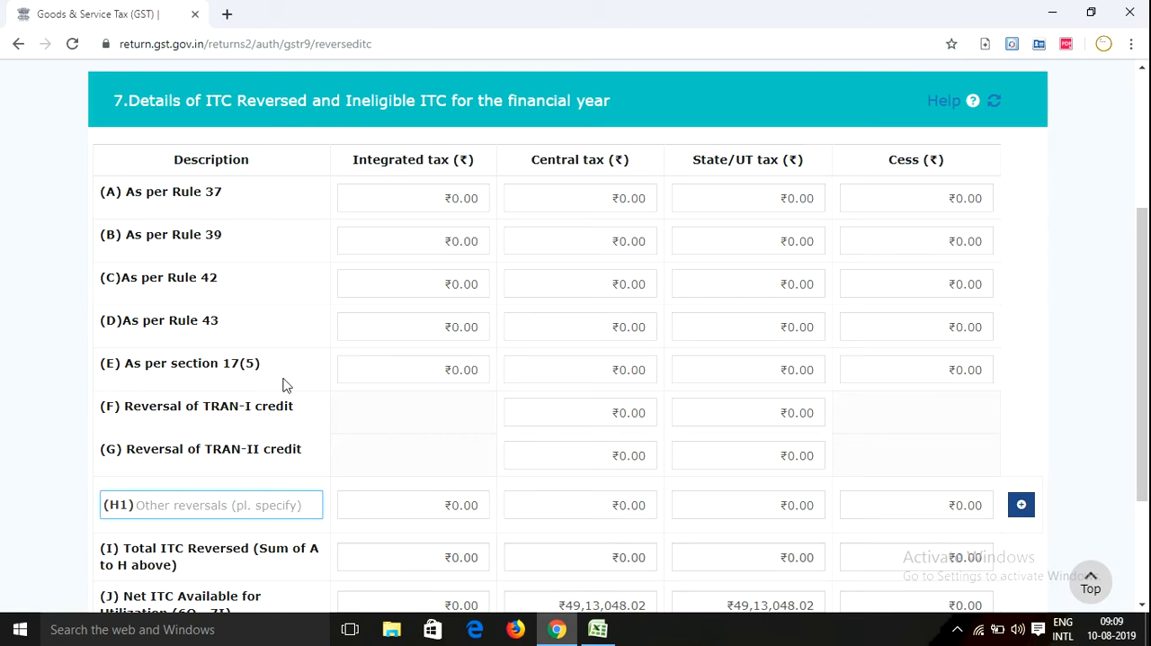
{"action": "scroll", "coordinate": [282, 383], "scroll_direction": "down", "scroll_amount": 1}
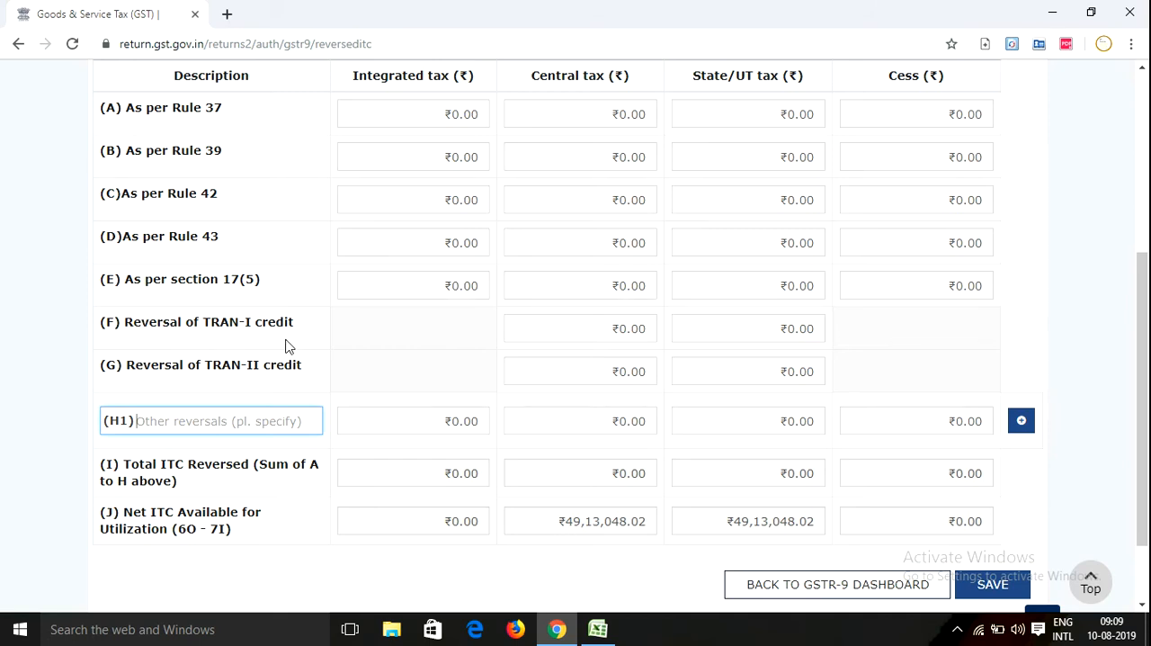
{"action": "scroll", "coordinate": [240, 380], "scroll_direction": "down", "scroll_amount": 1}
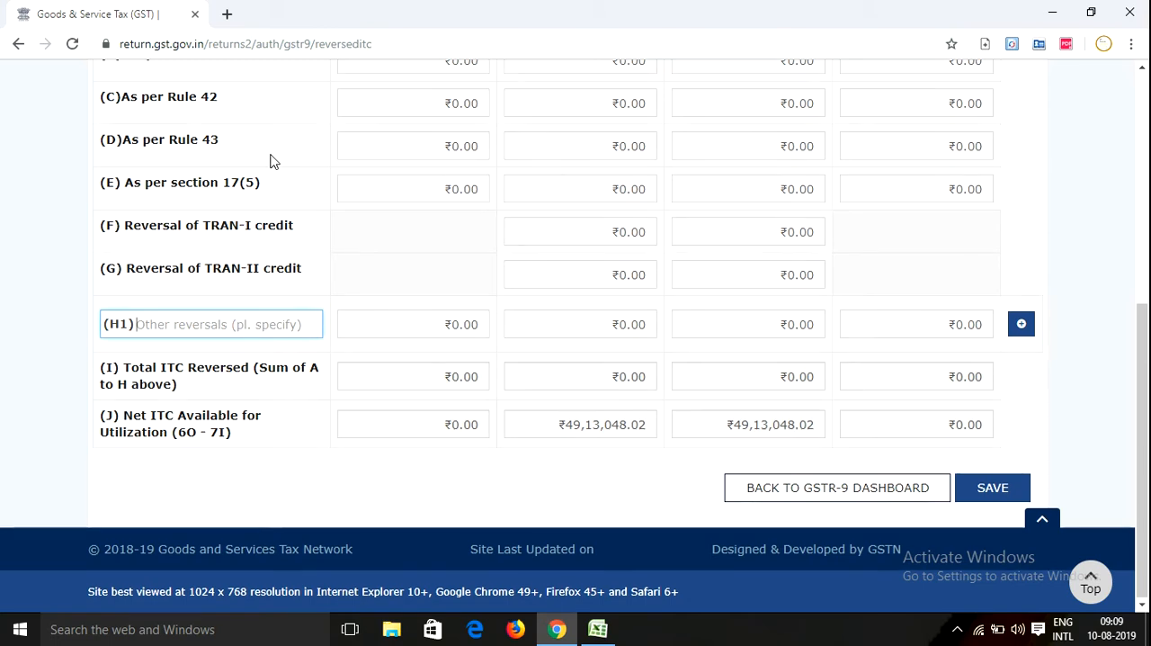
{"action": "scroll", "coordinate": [270, 159], "scroll_direction": "up", "scroll_amount": 1}
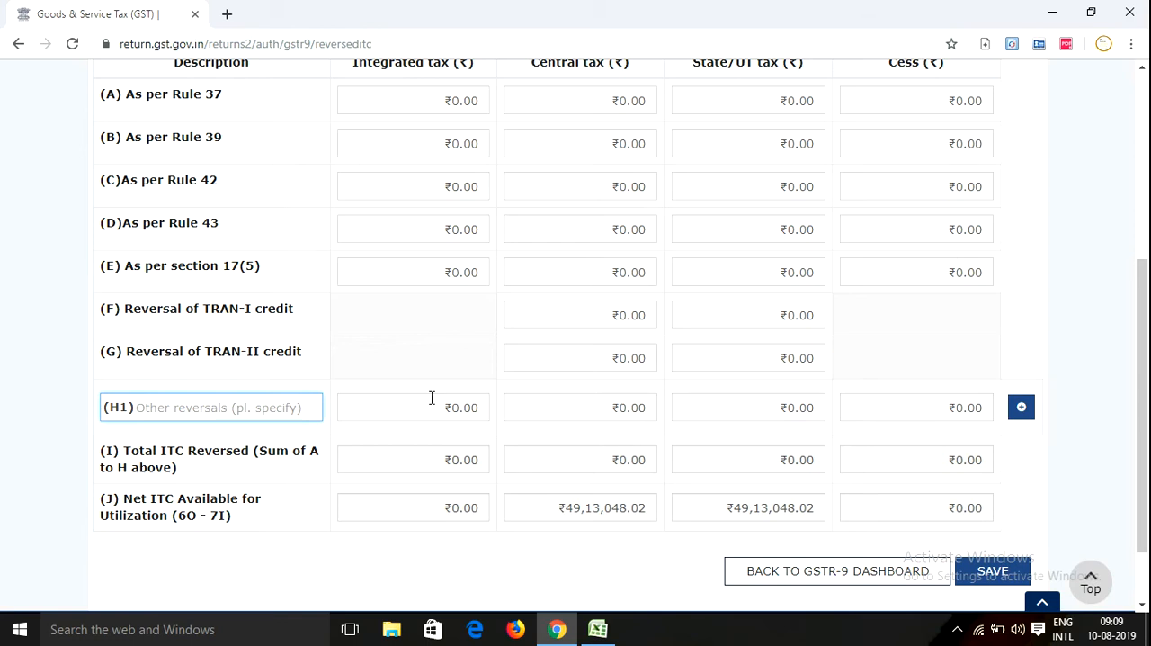
{"action": "scroll", "coordinate": [470, 303], "scroll_direction": "up", "scroll_amount": 2}
{"action": "scroll", "coordinate": [215, 347], "scroll_direction": "down", "scroll_amount": 1}
{"action": "scroll", "coordinate": [215, 347], "scroll_direction": "down", "scroll_amount": 1}
{"action": "scroll", "coordinate": [326, 268], "scroll_direction": "up", "scroll_amount": 1}
{"action": "scroll", "coordinate": [306, 252], "scroll_direction": "down", "scroll_amount": 1}
{"action": "scroll", "coordinate": [456, 268], "scroll_direction": "up", "scroll_amount": 1}
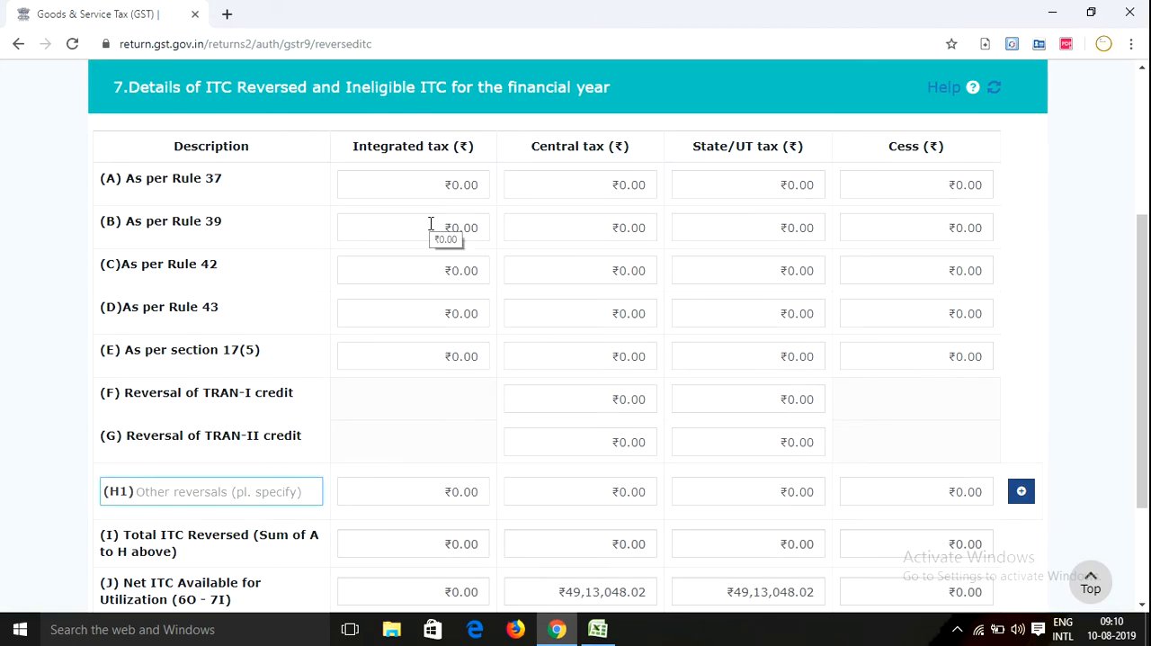
{"action": "scroll", "coordinate": [584, 175], "scroll_direction": "down", "scroll_amount": 2}
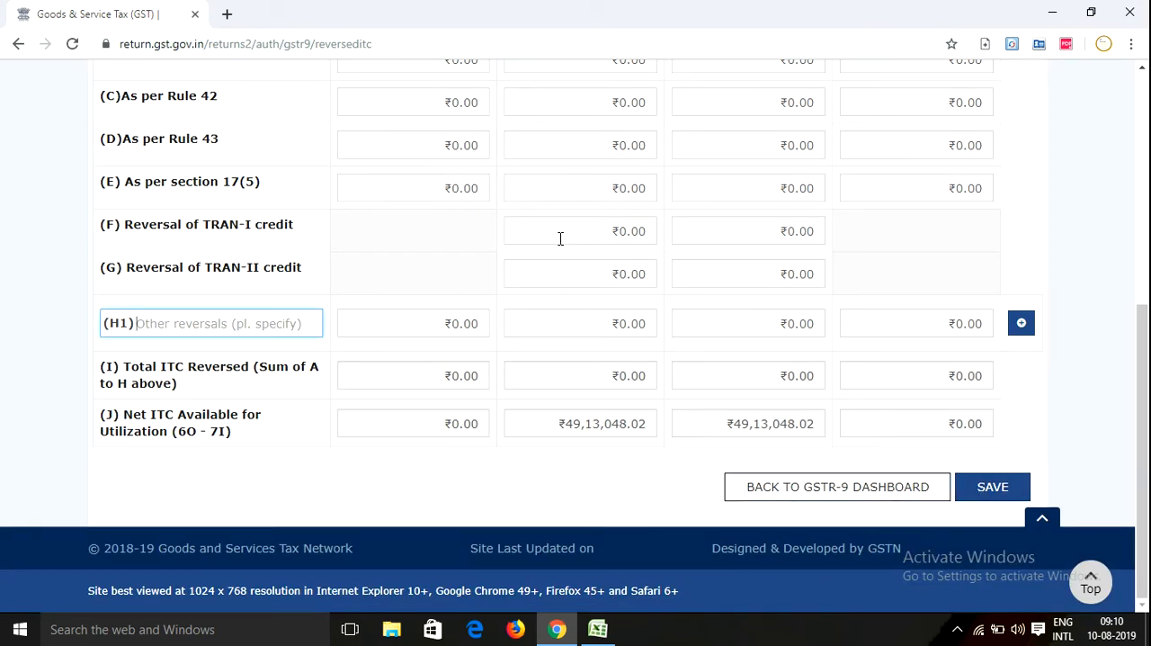
Save the table 7 details, return to the GSTR-9 dashboard and acknowledge the confirmation
{"action": "left_click", "coordinate": [1002, 492]}
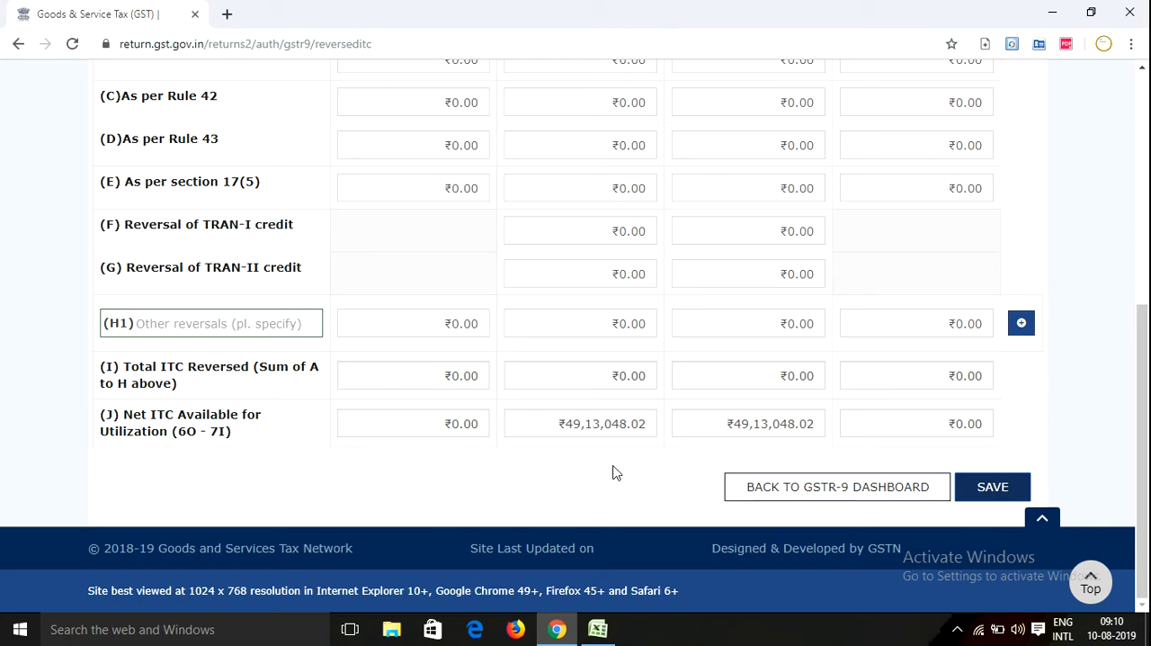
{"action": "left_click", "coordinate": [803, 496]}
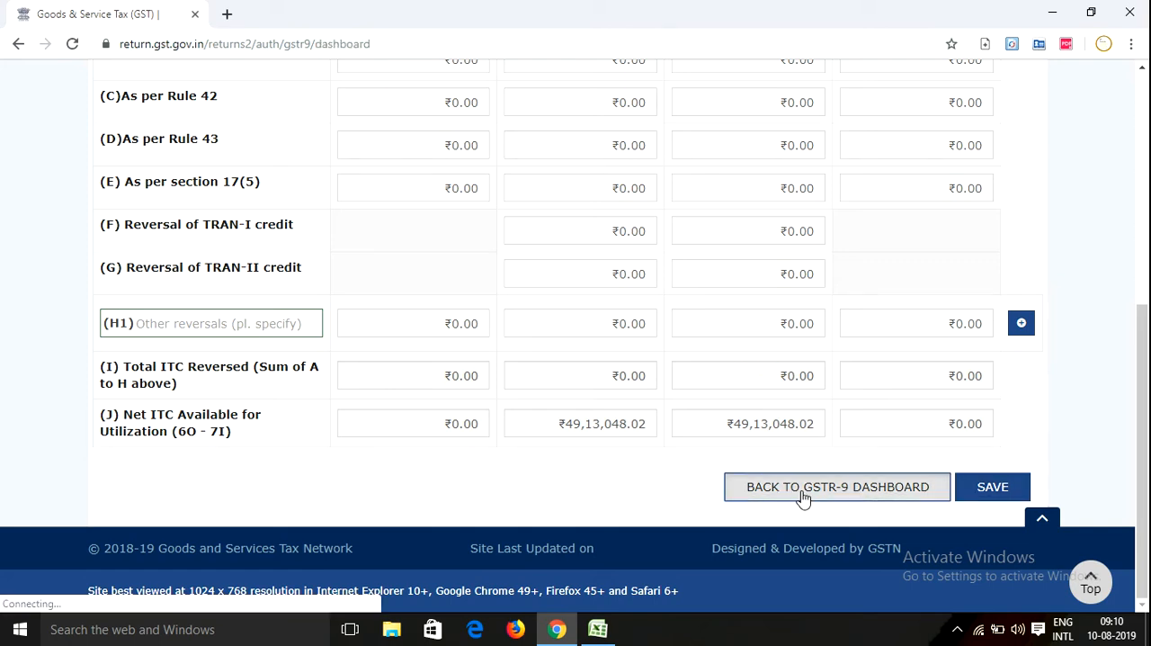
{"action": "scroll", "coordinate": [360, 358], "scroll_direction": "down", "scroll_amount": 3}
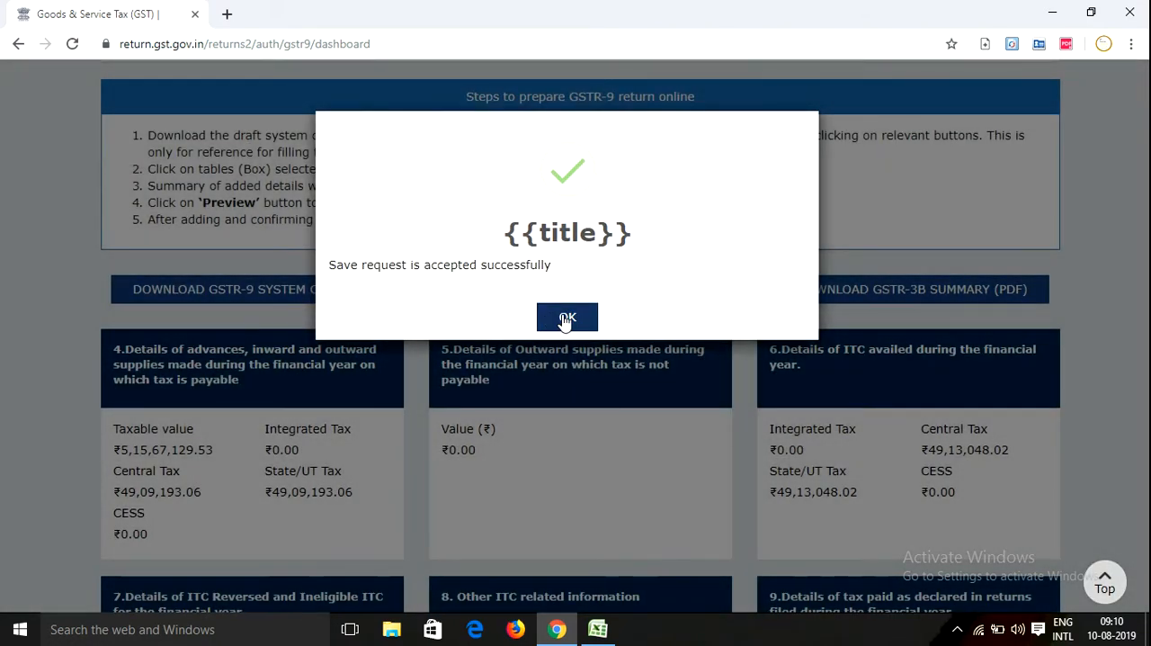
{"action": "left_click", "coordinate": [567, 317]}
Open table 8, other ITC related information, and review the GSTR-2A credit in (A) against the table 6 credit in (B)
{"action": "scroll", "coordinate": [450, 353], "scroll_direction": "down", "scroll_amount": 3}
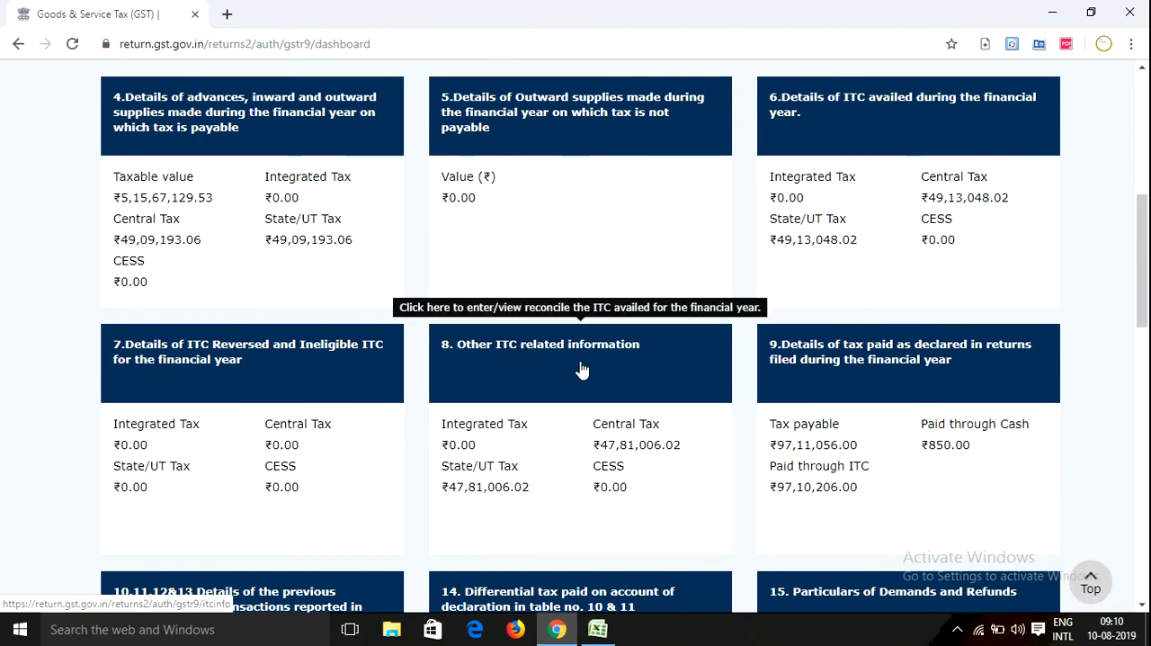
{"action": "left_click", "coordinate": [614, 369]}
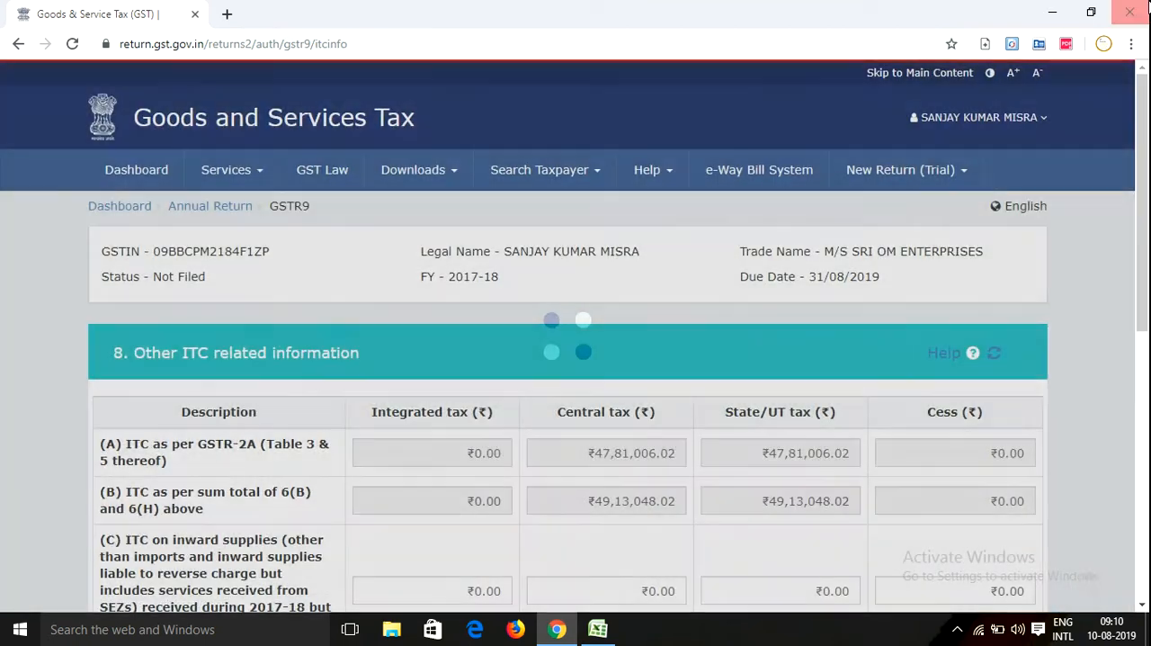
{"action": "scroll", "coordinate": [316, 440], "scroll_direction": "down", "scroll_amount": 3}
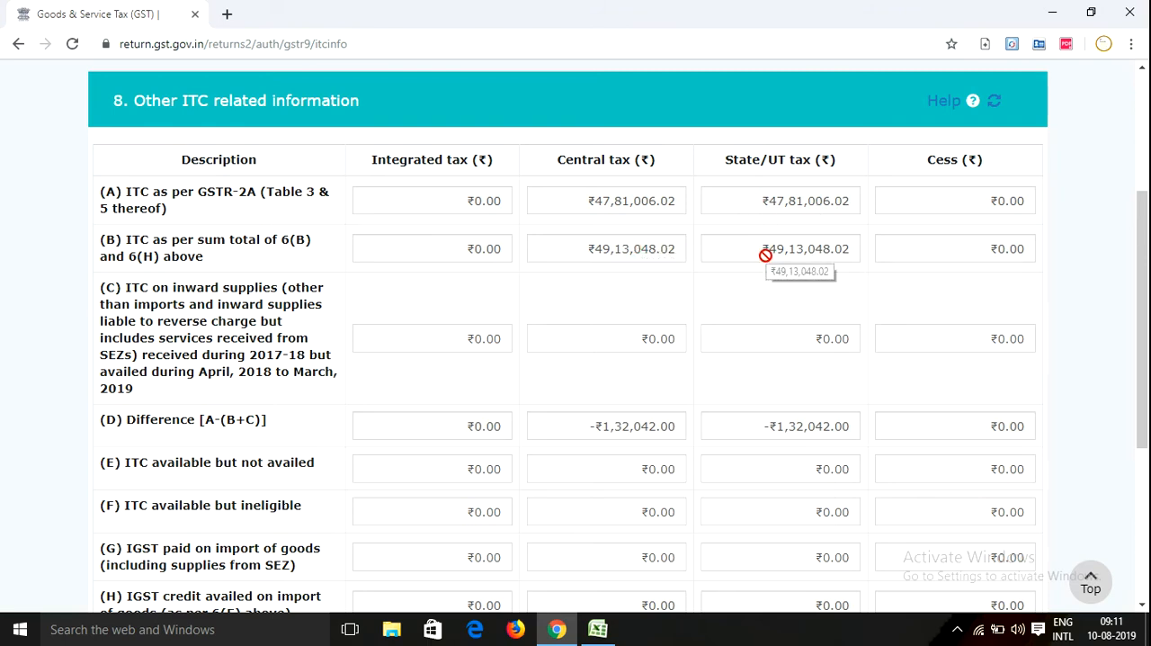
Switch to the Excel workbook and check the total tax on purchases as per books on the purchase as per Books sheet
{"action": "left_click", "coordinate": [598, 629]}
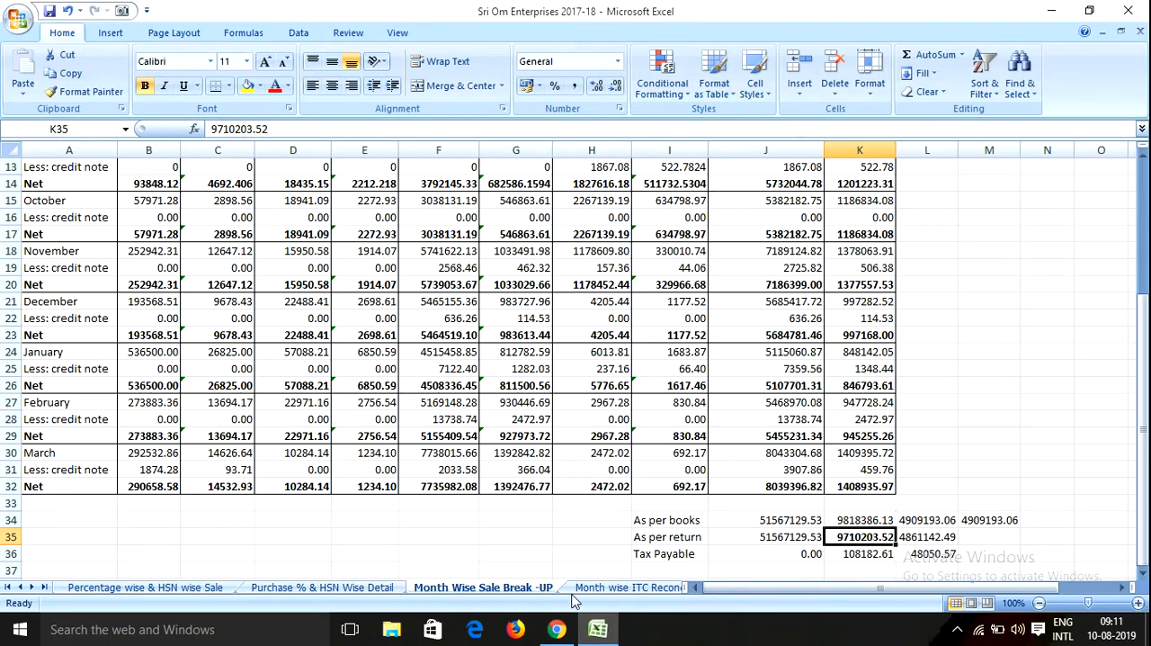
{"action": "left_click", "coordinate": [626, 587]}
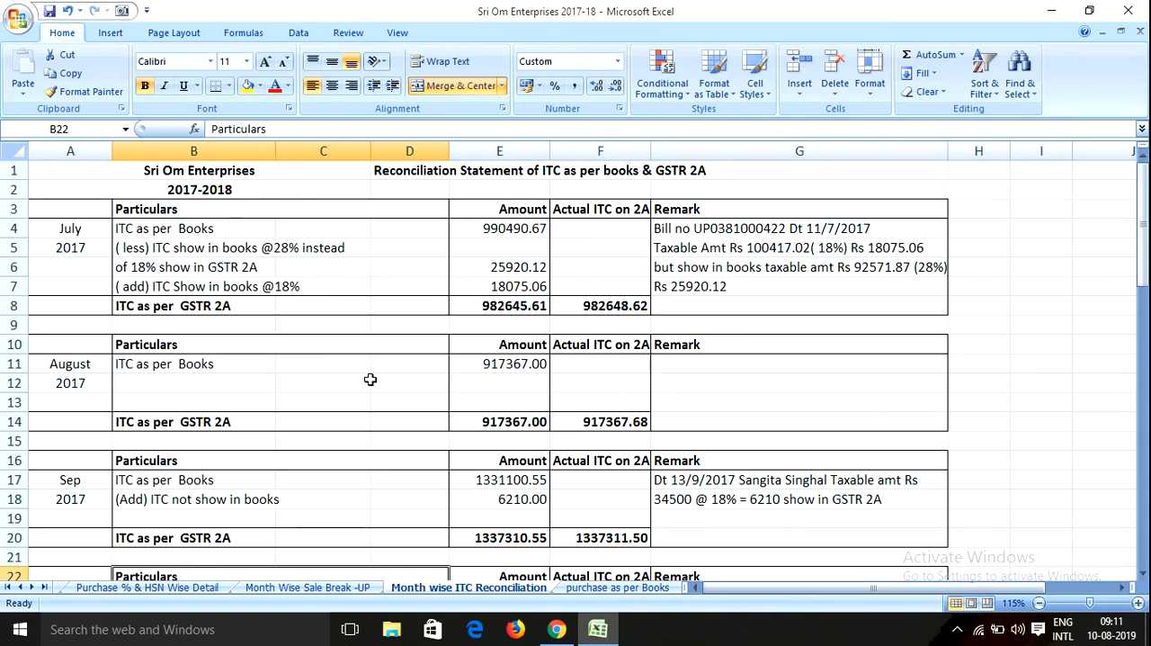
{"action": "left_click", "coordinate": [575, 588]}
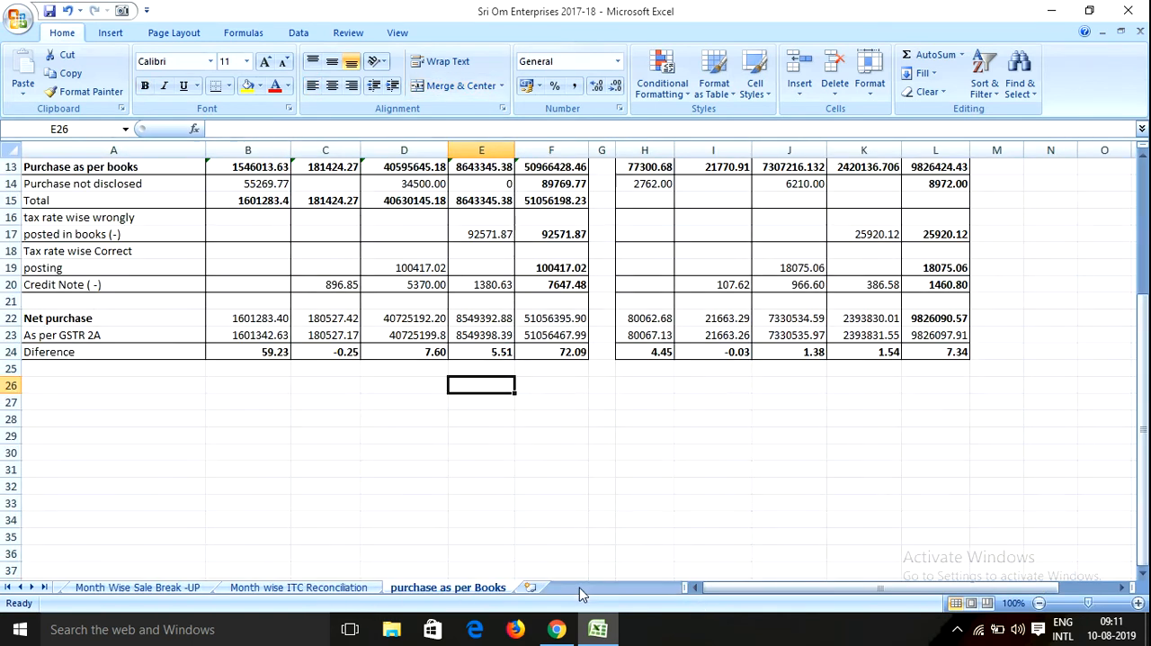
{"action": "scroll", "coordinate": [519, 384], "scroll_direction": "up", "scroll_amount": 4}
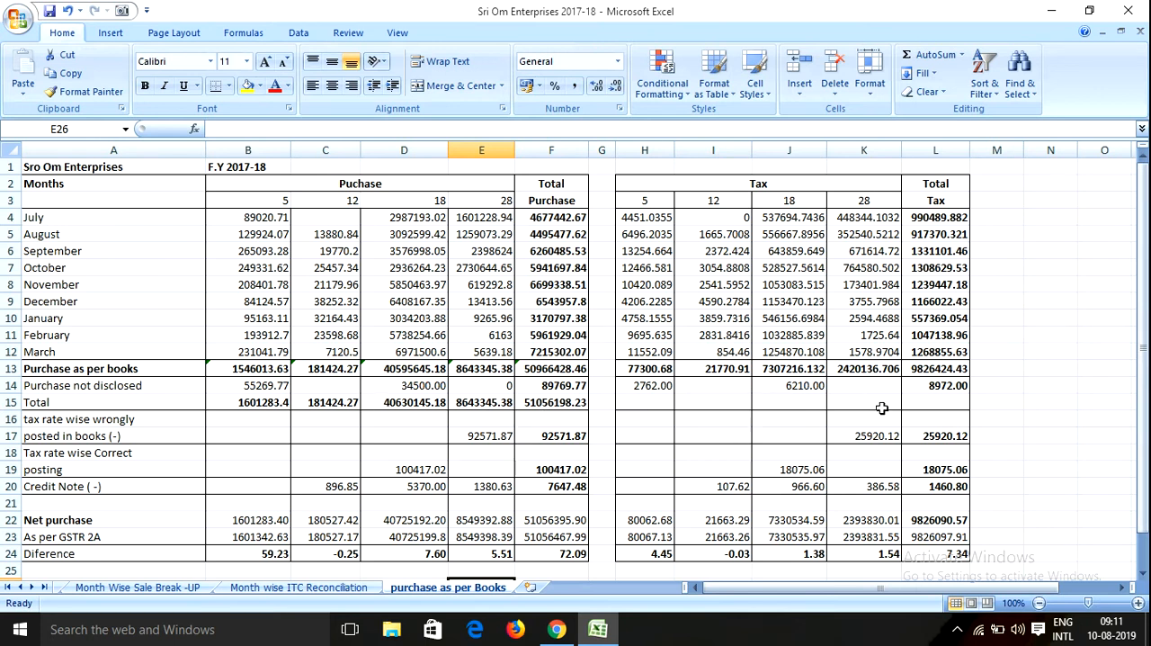
{"action": "left_click", "coordinate": [942, 372]}
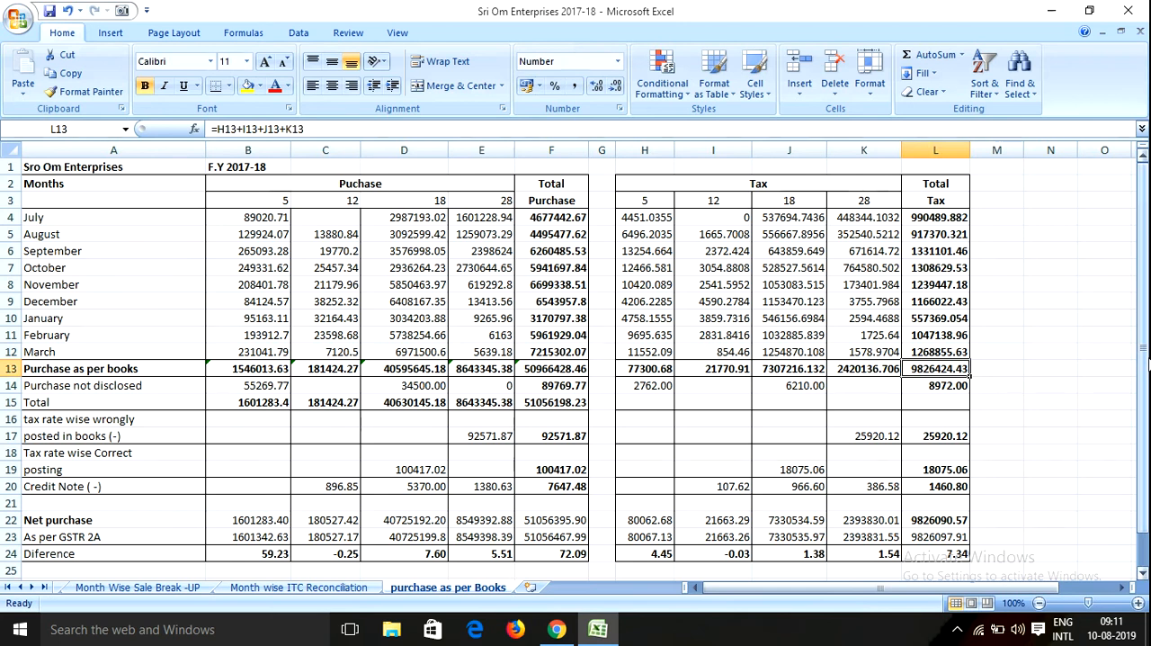
Halve the total tax on purchases as per books in cell M13 with the formula =L13/2
{"action": "key", "text": "Right"}
{"action": "type", "text": "=L13/2"}
{"action": "key", "text": "Return"}
{"action": "key", "text": "Up"}
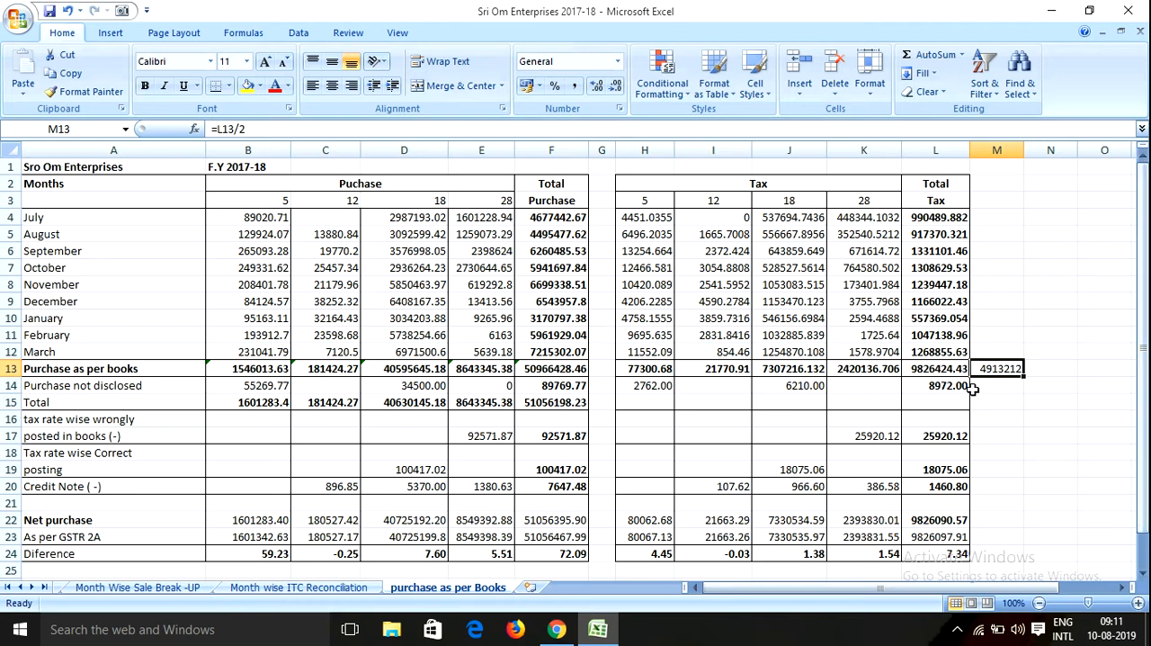
Check the tax on purchases not disclosed at the 5 and 18 percent rates, along with the row's total tax
{"action": "left_click", "coordinate": [670, 387]}
{"action": "left_click", "coordinate": [795, 387]}
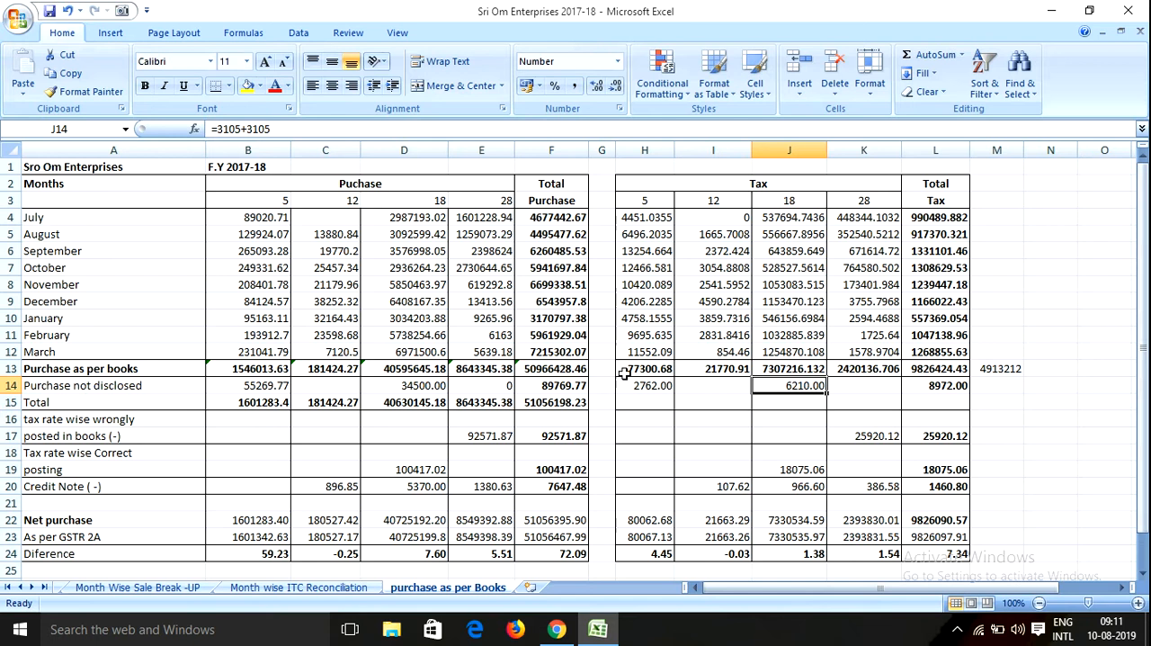
{"action": "left_click", "coordinate": [434, 393]}
{"action": "left_click", "coordinate": [532, 387]}
{"action": "left_click", "coordinate": [611, 383]}
{"action": "left_click", "coordinate": [645, 386]}
{"action": "left_click", "coordinate": [720, 385]}
{"action": "left_click", "coordinate": [765, 385]}
{"action": "left_click", "coordinate": [844, 387]}
{"action": "left_click", "coordinate": [922, 389]}
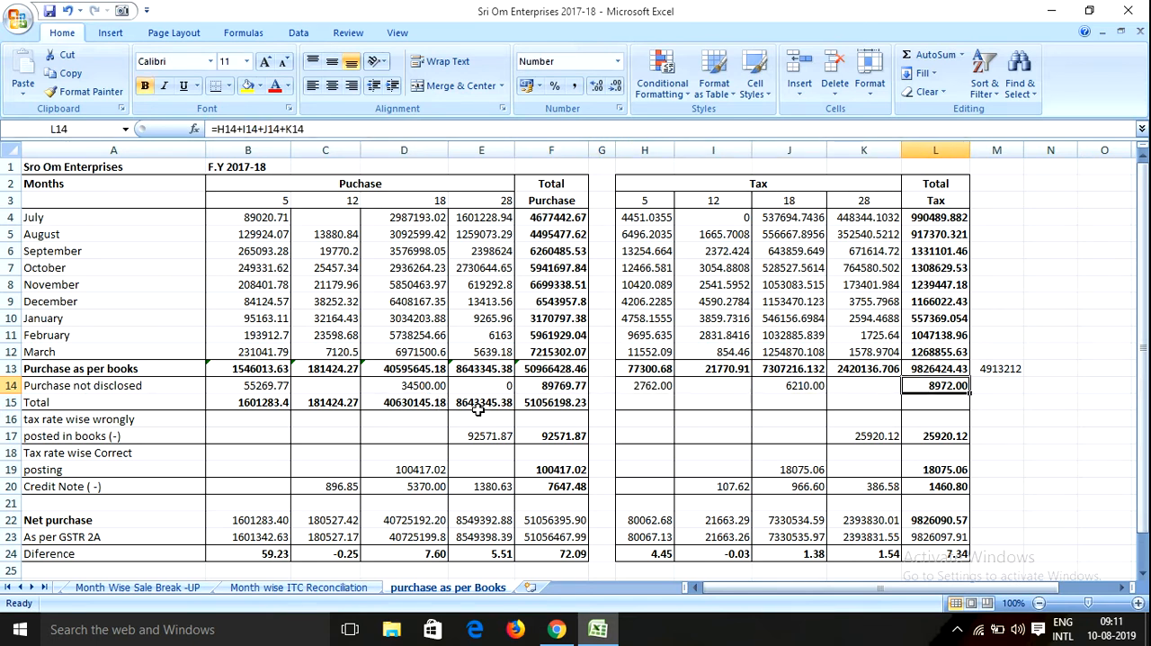
{"action": "left_click", "coordinate": [436, 385]}
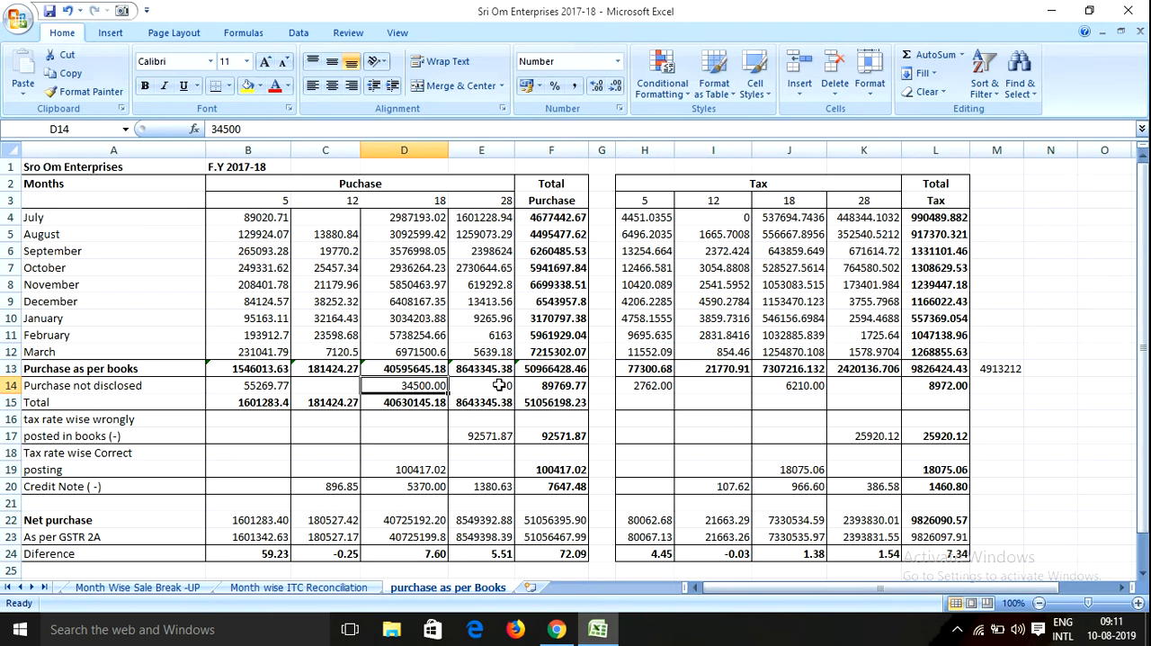
{"action": "left_click", "coordinate": [1001, 387]}
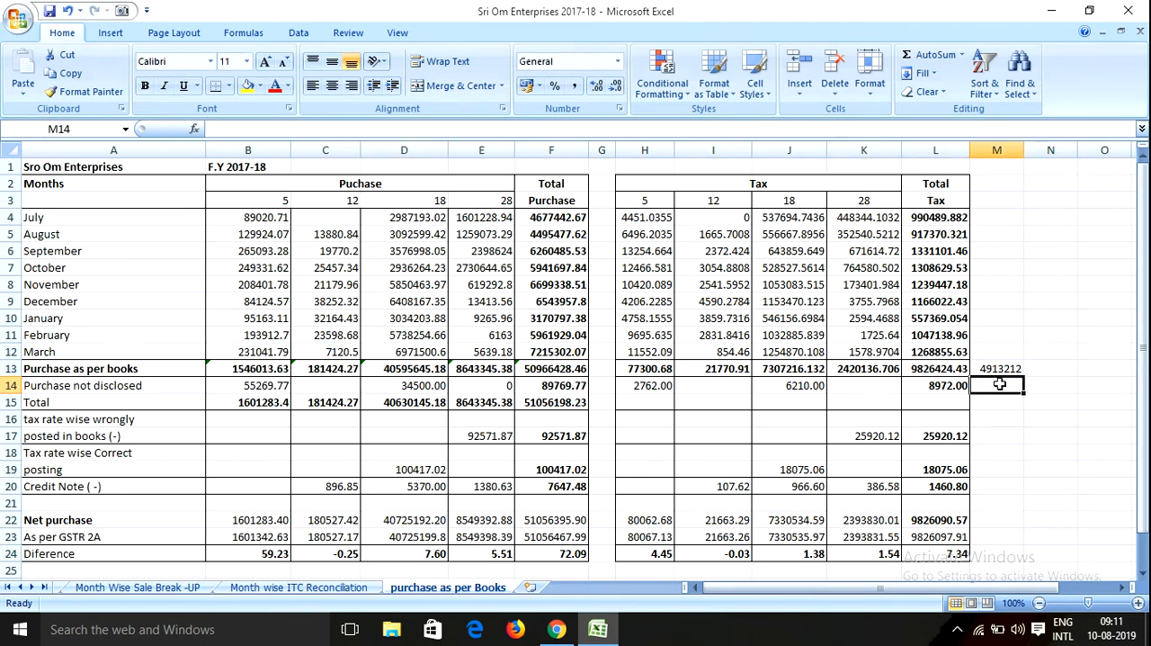
Trace the Purchase not disclosed row from its purchase values by rate through total purchase to total tax
{"action": "left_click", "coordinate": [126, 388]}
{"action": "left_click", "coordinate": [254, 387]}
{"action": "left_click", "coordinate": [417, 385]}
{"action": "left_click", "coordinate": [248, 385]}
{"action": "left_click", "coordinate": [411, 385]}
{"action": "left_click", "coordinate": [543, 385]}
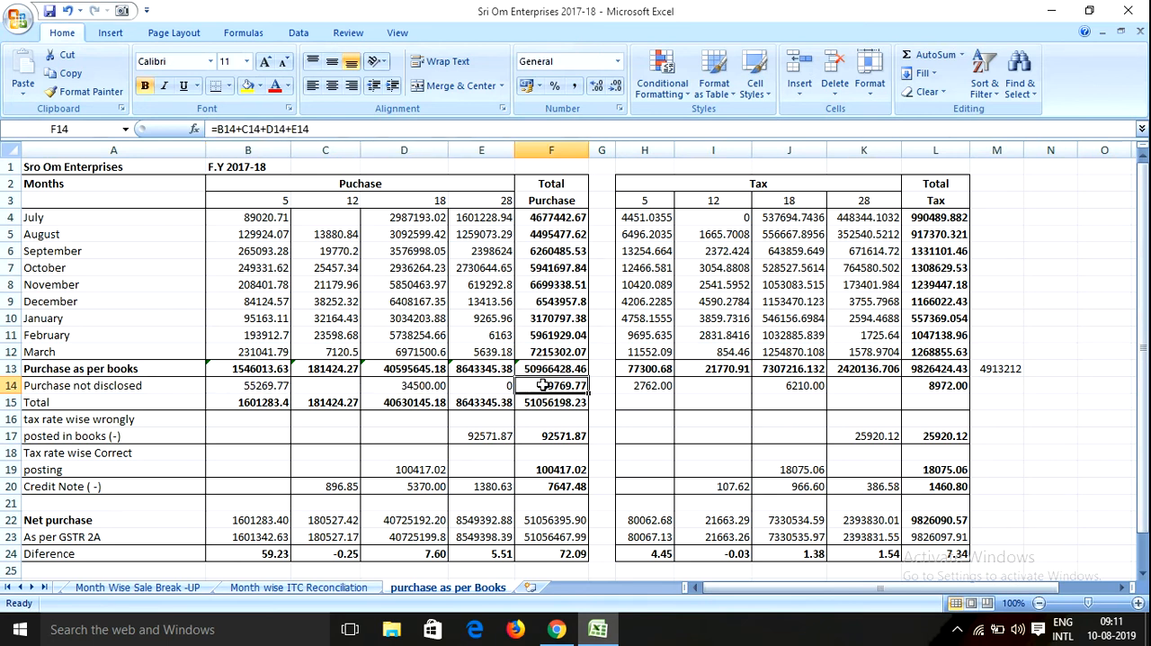
{"action": "left_click", "coordinate": [669, 389]}
{"action": "left_click", "coordinate": [797, 386]}
{"action": "left_click", "coordinate": [946, 387]}
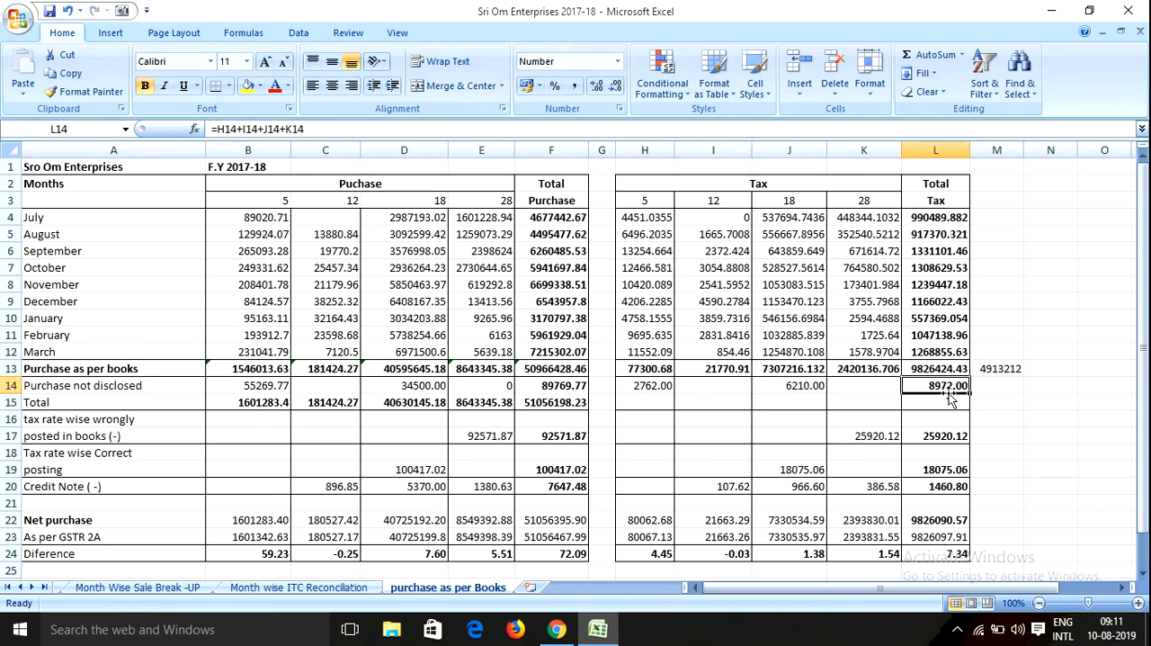
Compare the halved books tax in M13 with the full books tax in L13 and the undisclosed purchase tax in L14
{"action": "left_click", "coordinate": [982, 368]}
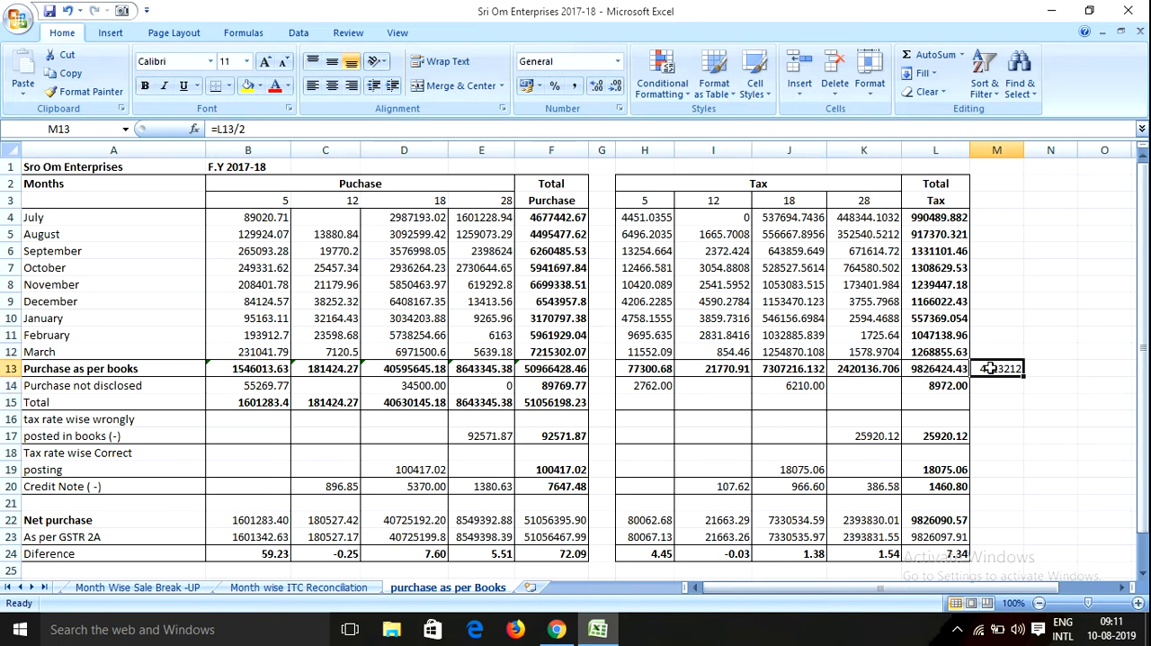
{"action": "double_click", "coordinate": [1004, 368]}
{"action": "key", "text": "Return"}
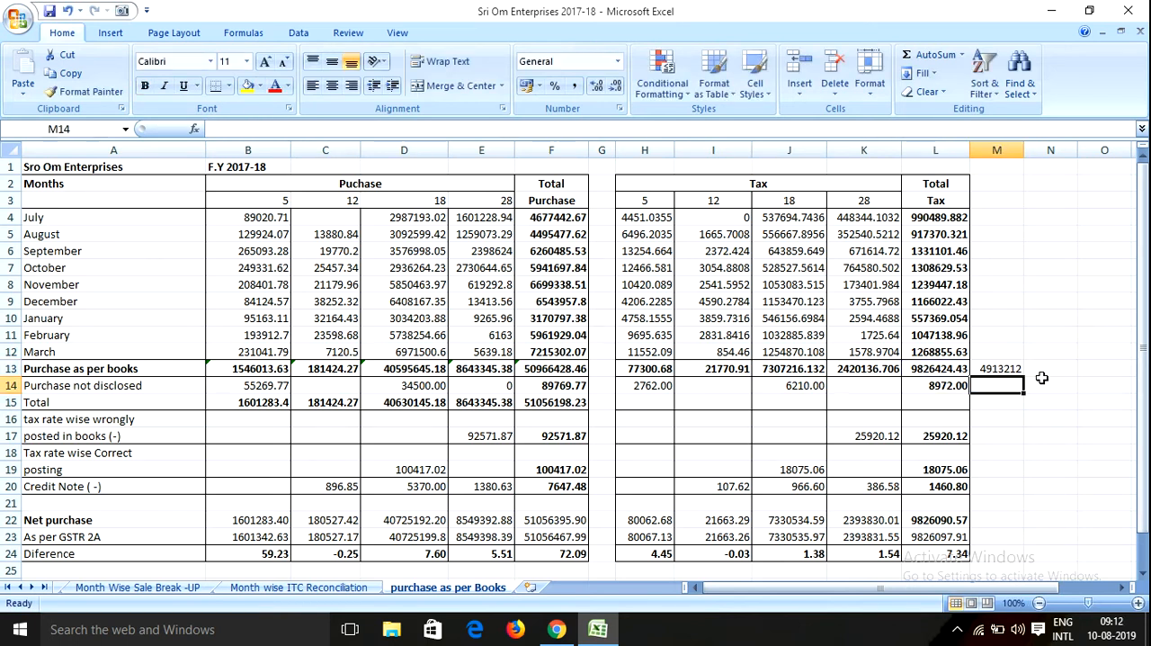
{"action": "key", "text": "Left"}
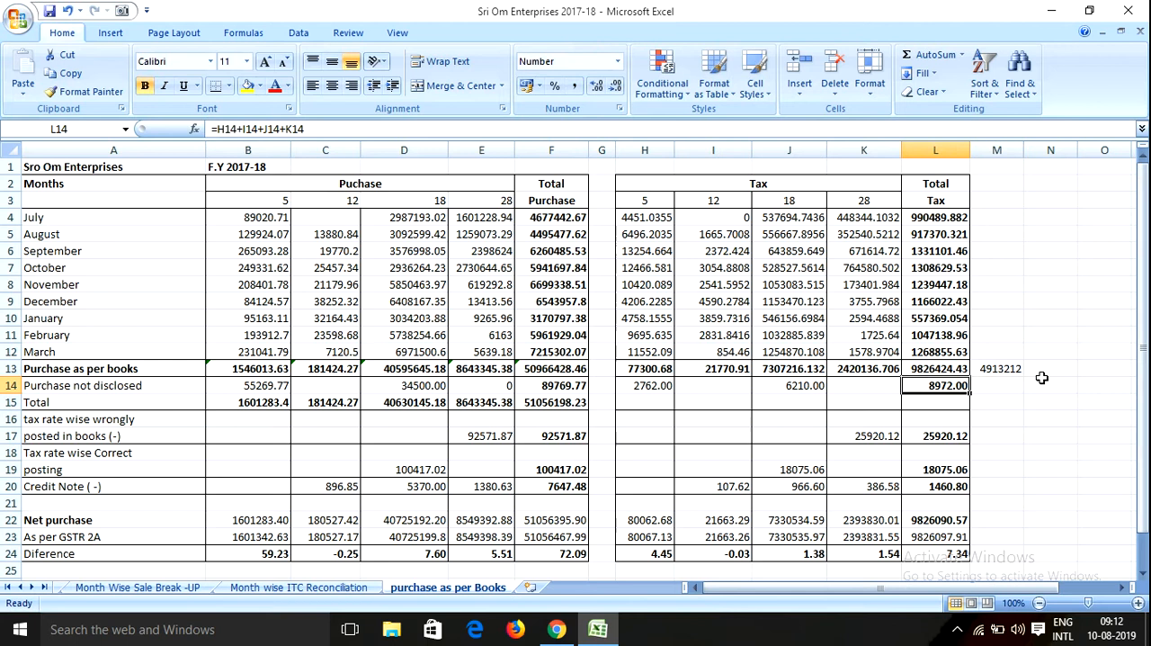
{"action": "key", "text": "Up"}
{"action": "key", "text": "Right"}
{"action": "key", "text": "Down"}
{"action": "key", "text": "Left"}
{"action": "key", "text": "Up"}
{"action": "key", "text": "Right"}
{"action": "key", "text": "Down"}
{"action": "key", "text": "Up"}
{"action": "key", "text": "Left"}
{"action": "key", "text": "Down"}
{"action": "key", "text": "Right"}
{"action": "key", "text": "Up"}
{"action": "key", "text": "Down"}
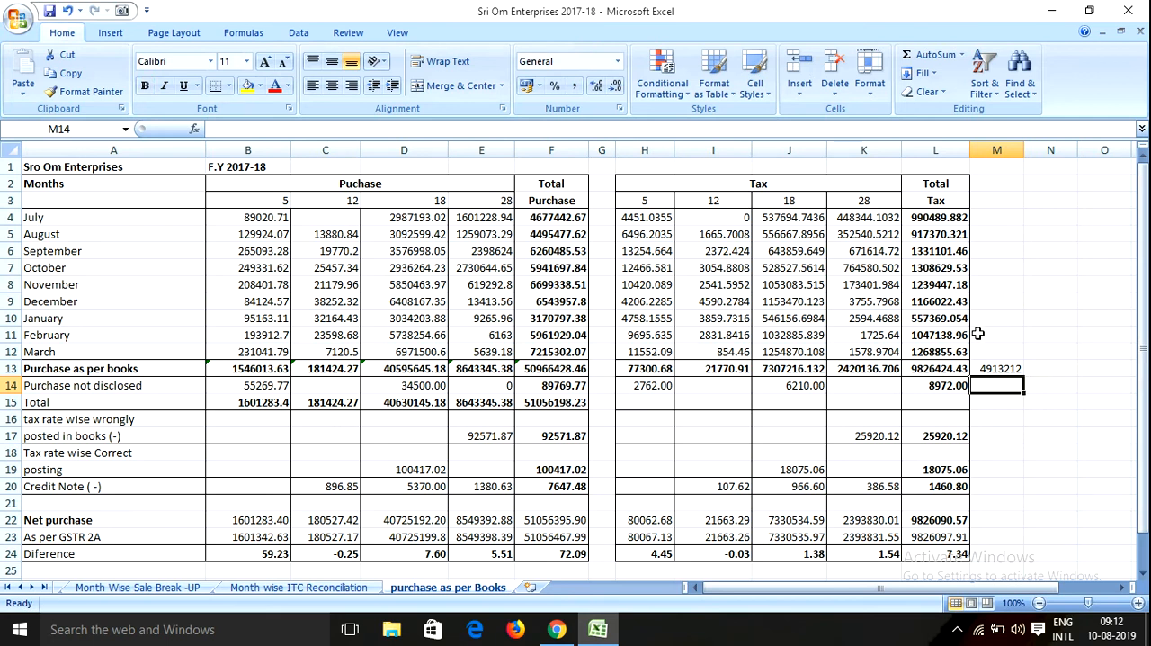
{"action": "left_click", "coordinate": [1001, 362]}
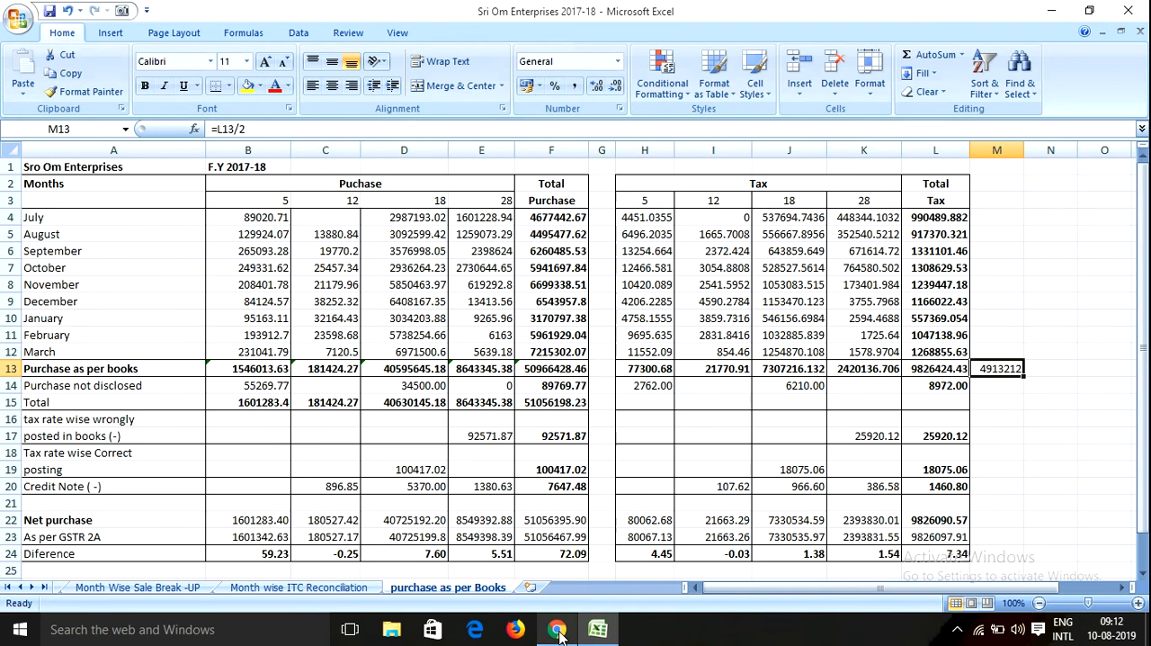
Switch to the GST portal in Chrome and check table 8's credit in (A) and (B) against the difference in (D)
{"action": "mouse_move", "coordinate": [559, 627]}
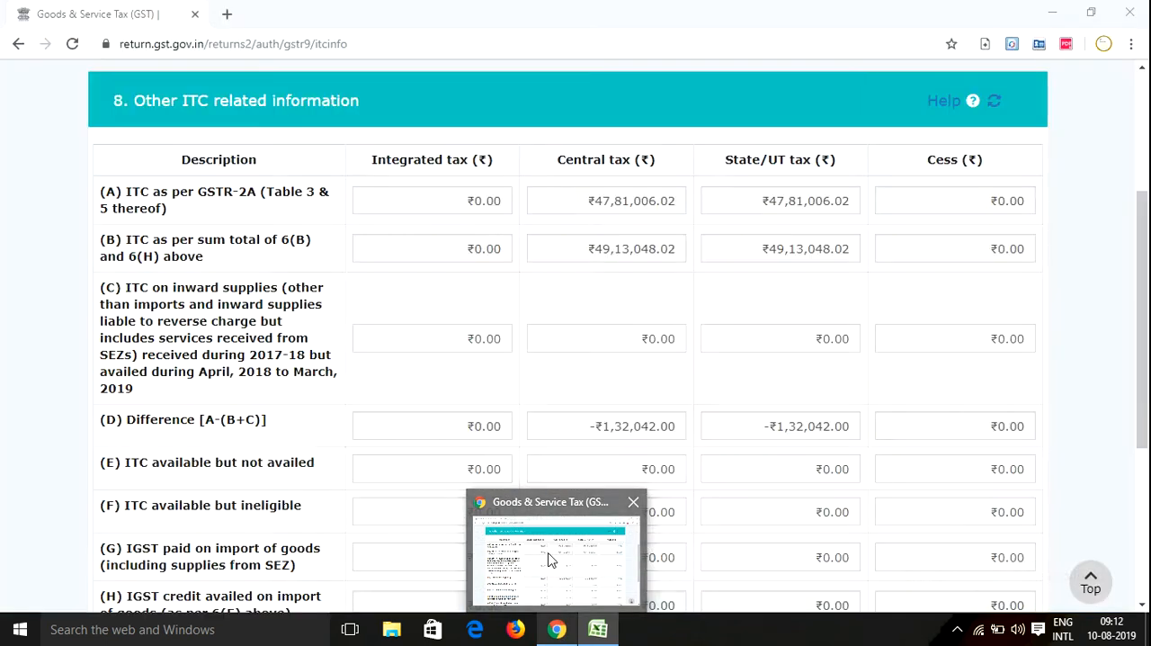
{"action": "left_click", "coordinate": [551, 549]}
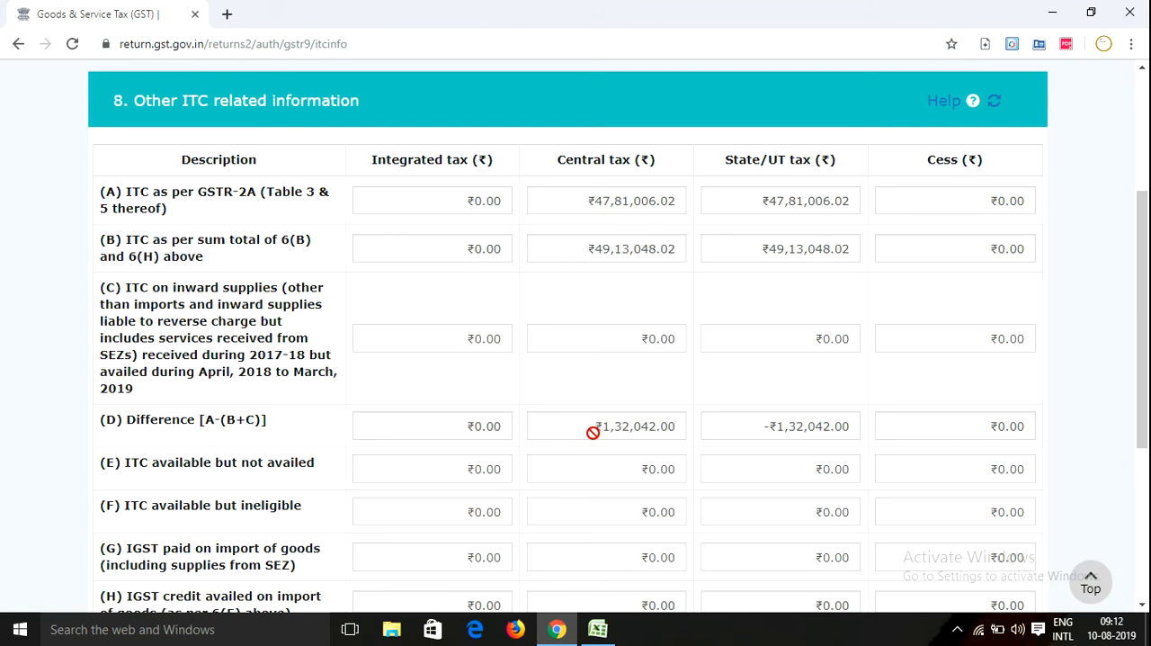
{"action": "scroll", "coordinate": [367, 408], "scroll_direction": "down", "scroll_amount": 4}
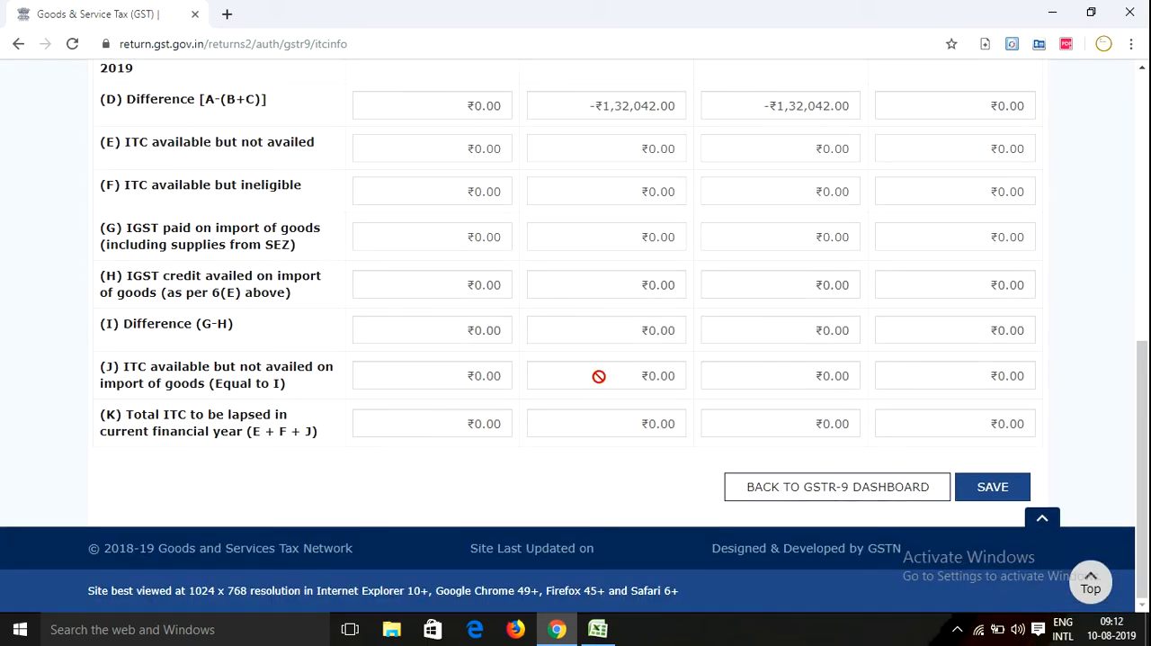
{"action": "scroll", "coordinate": [553, 301], "scroll_direction": "up", "scroll_amount": 3}
{"action": "scroll", "coordinate": [608, 174], "scroll_direction": "down", "scroll_amount": 1}
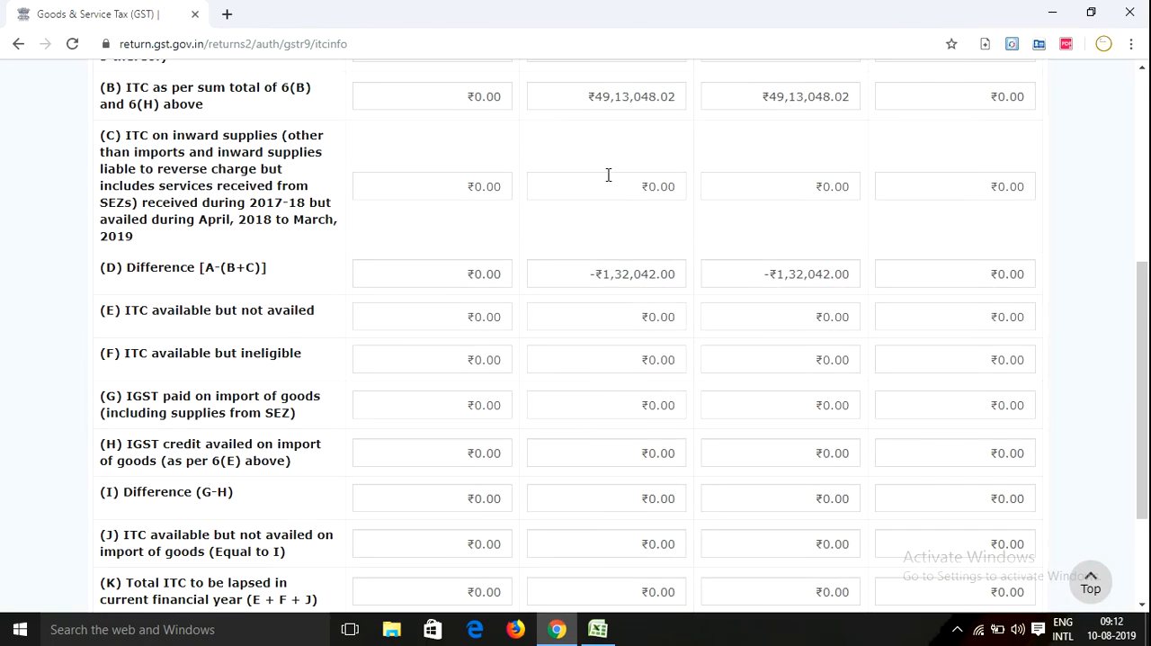
{"action": "scroll", "coordinate": [608, 172], "scroll_direction": "up", "scroll_amount": 1}
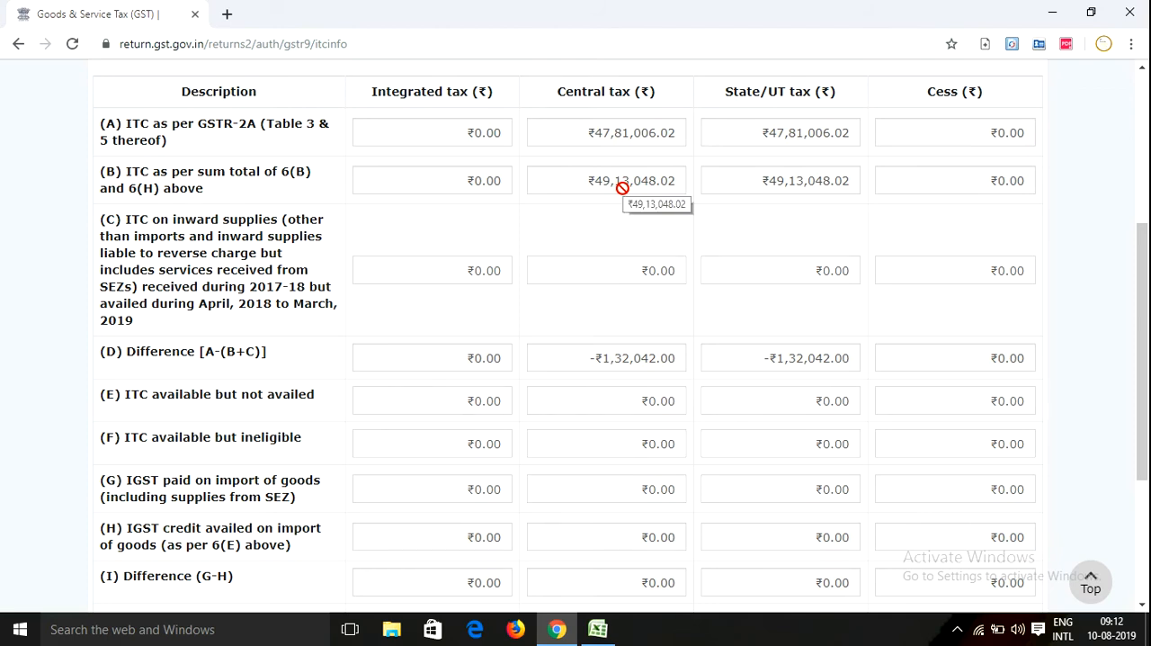
{"action": "scroll", "coordinate": [621, 188], "scroll_direction": "up", "scroll_amount": 1}
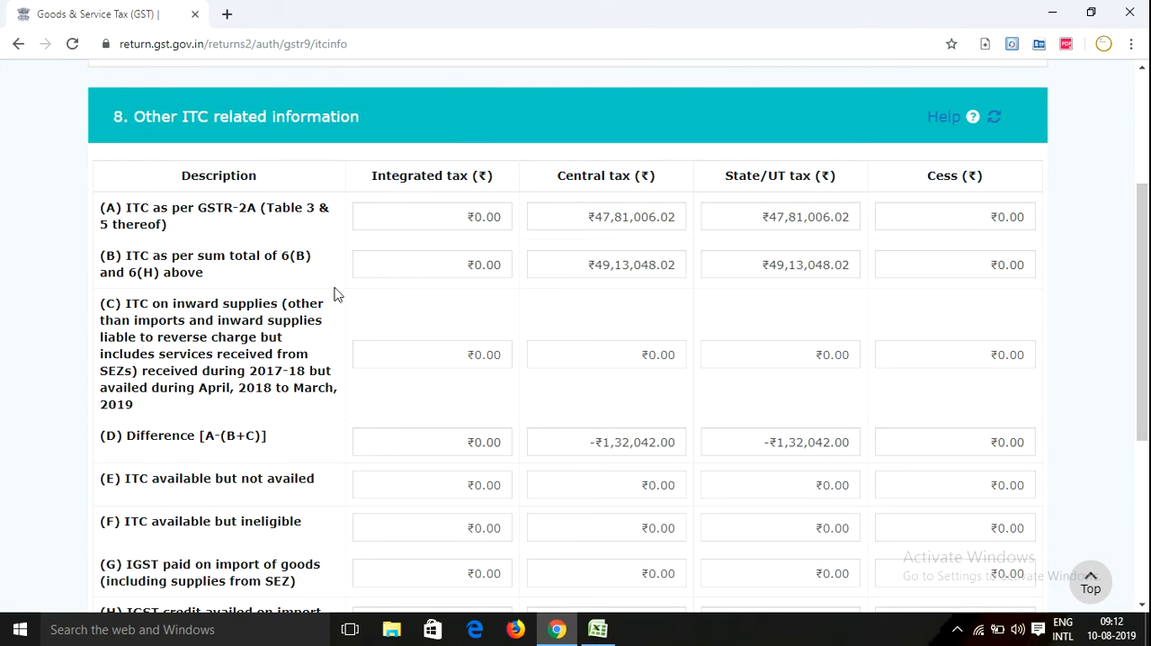
Read through table 8's remaining rows, from ITC on inward supplies in (C) to total ITC to be lapsed in (K)
{"action": "scroll", "coordinate": [304, 322], "scroll_direction": "down", "scroll_amount": 1}
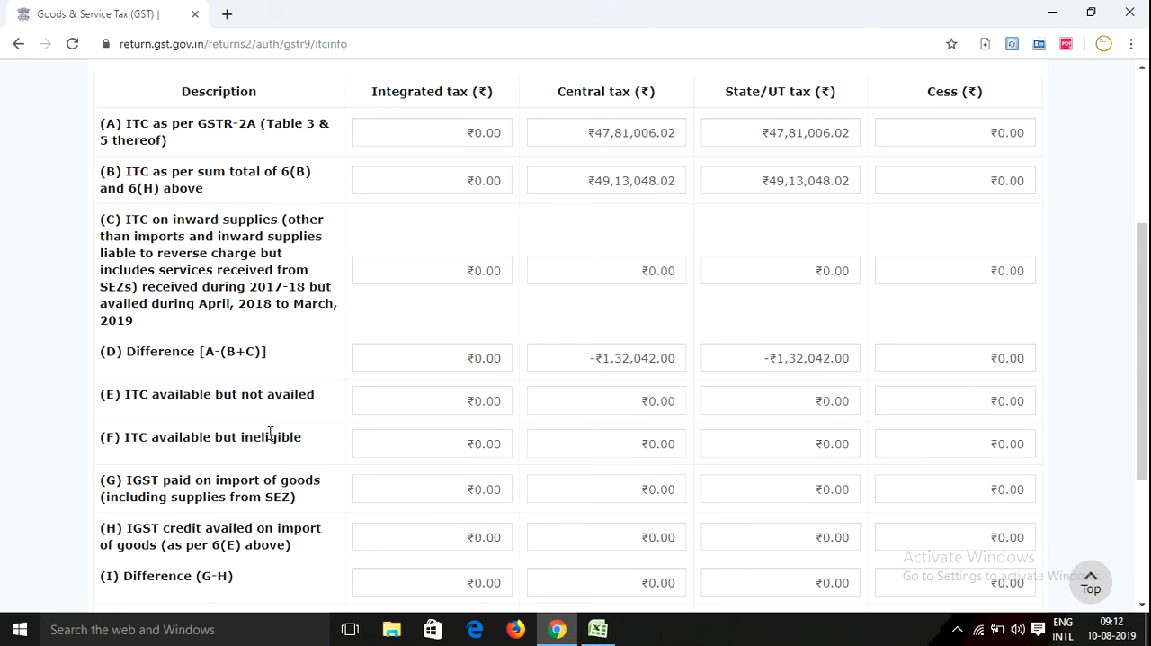
{"action": "scroll", "coordinate": [281, 426], "scroll_direction": "down", "scroll_amount": 1}
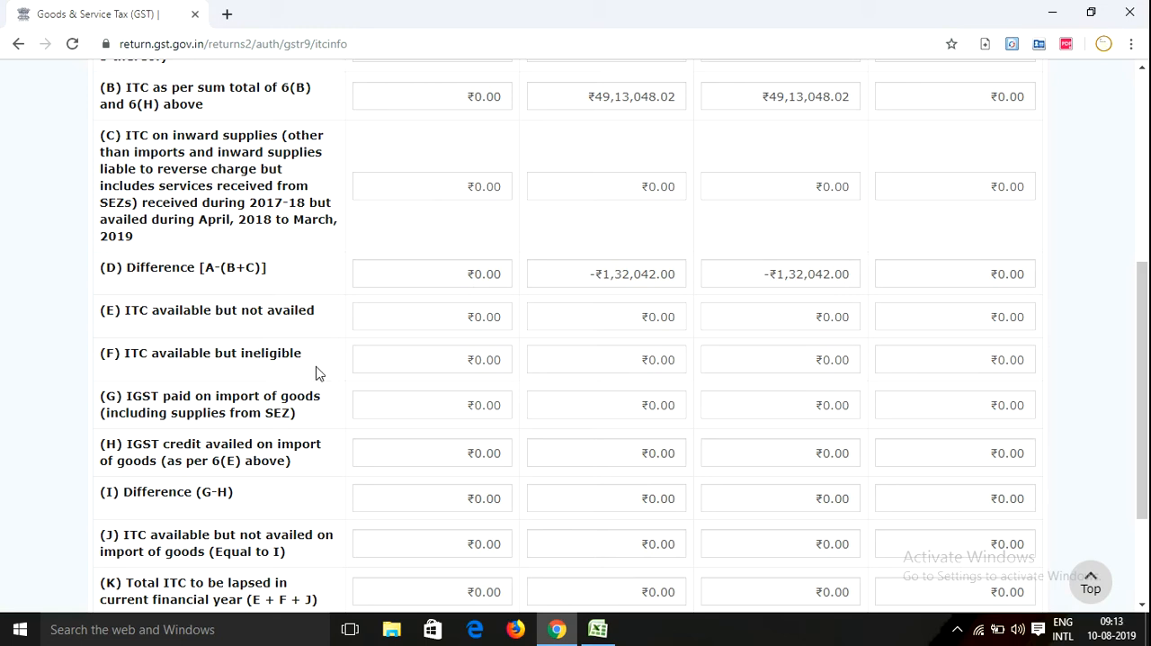
{"action": "scroll", "coordinate": [317, 373], "scroll_direction": "down", "scroll_amount": 2}
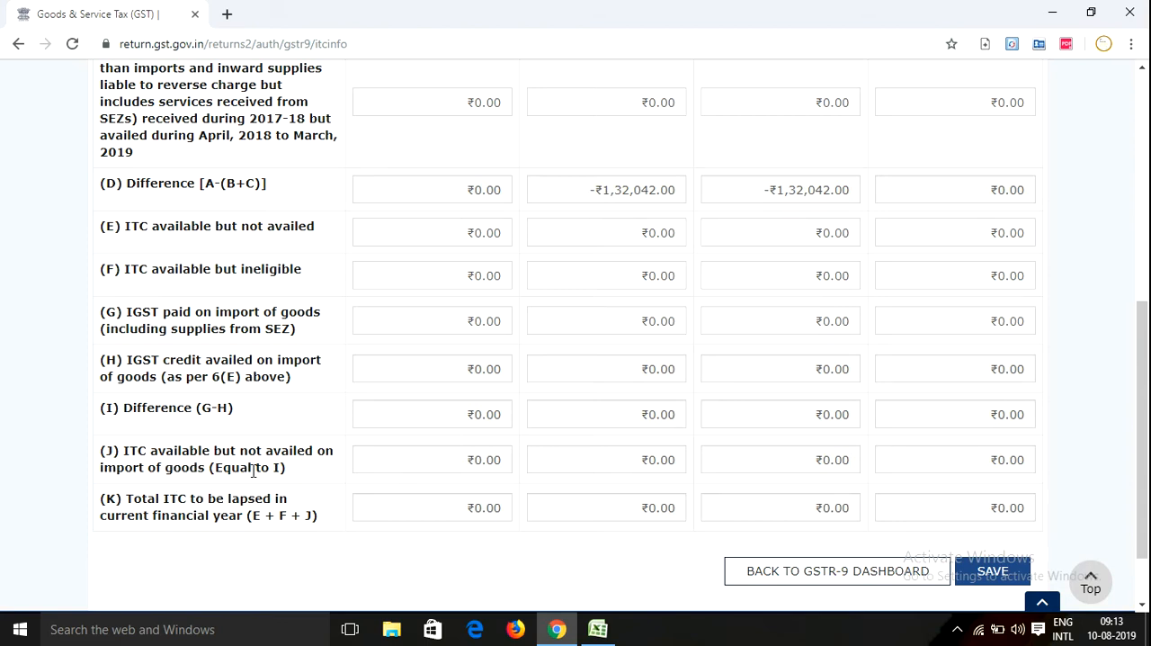
{"action": "scroll", "coordinate": [216, 213], "scroll_direction": "up", "scroll_amount": 5}
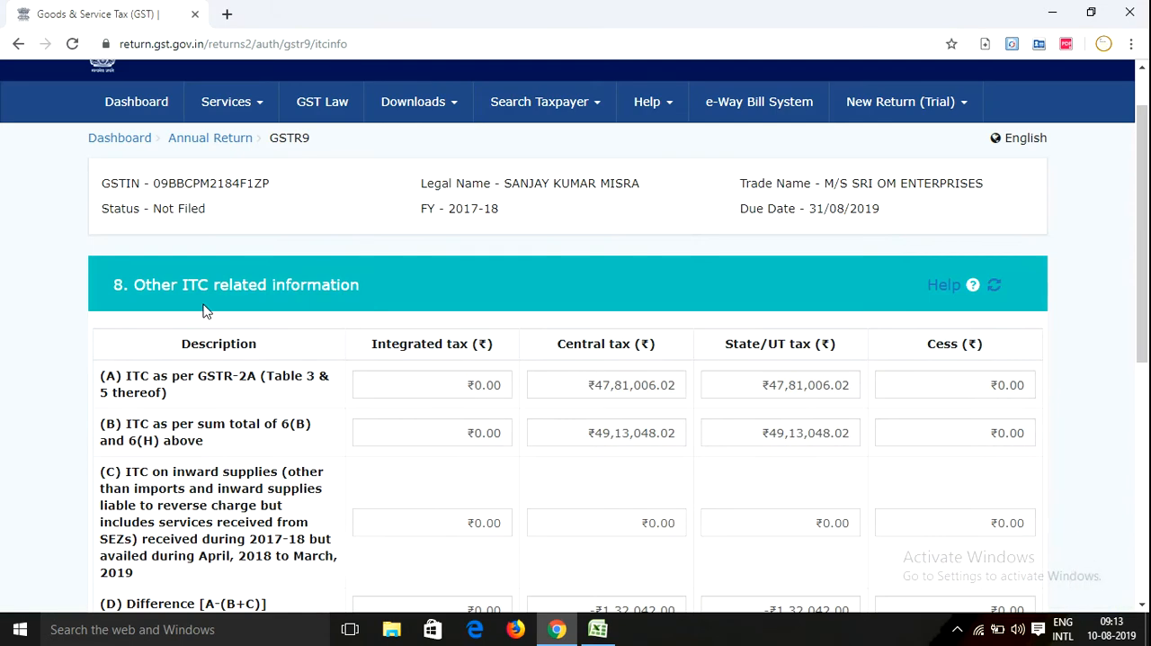
{"action": "scroll", "coordinate": [320, 323], "scroll_direction": "down", "scroll_amount": 3}
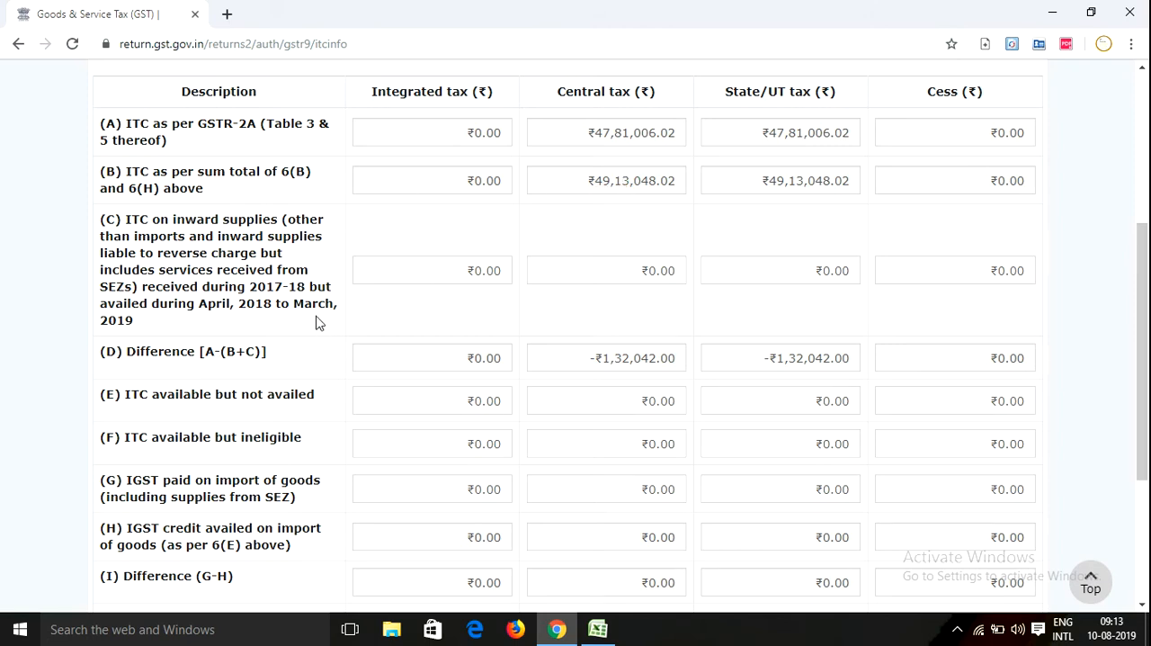
{"action": "scroll", "coordinate": [351, 324], "scroll_direction": "down", "scroll_amount": 2}
{"action": "scroll", "coordinate": [372, 360], "scroll_direction": "up", "scroll_amount": 2}
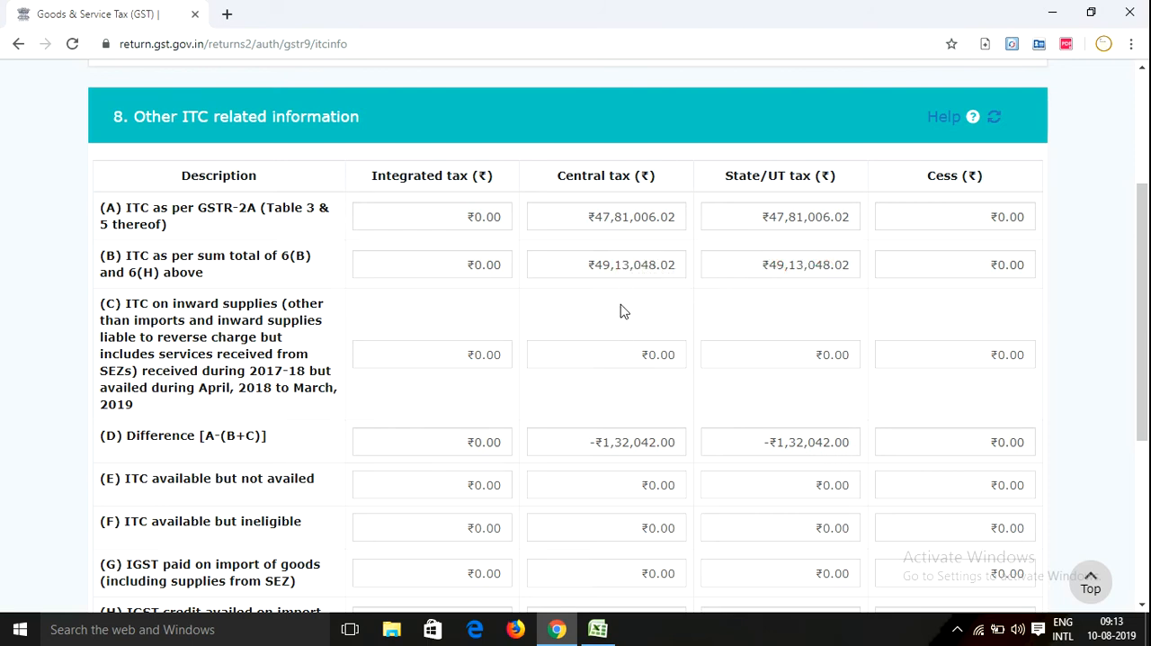
{"action": "scroll", "coordinate": [615, 296], "scroll_direction": "down", "scroll_amount": 4}
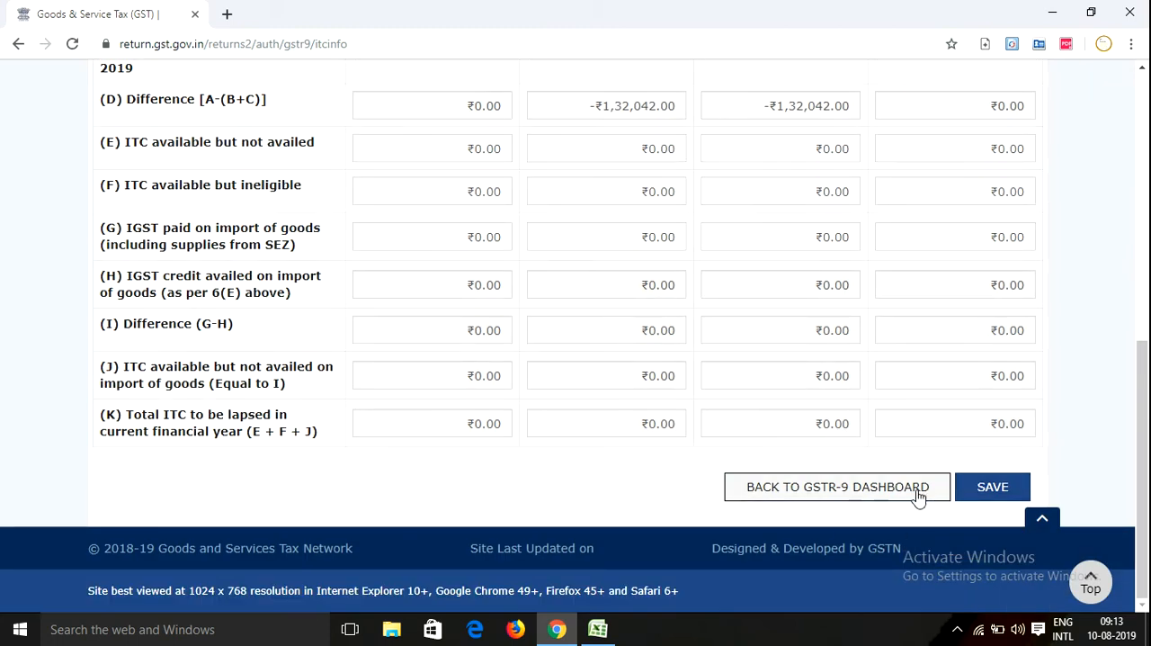
Return from table 8 to the GSTR-9 dashboard and open table 9, details of tax paid as declared in returns
{"action": "left_click", "coordinate": [867, 487]}
{"action": "scroll", "coordinate": [539, 490], "scroll_direction": "down", "scroll_amount": 5}
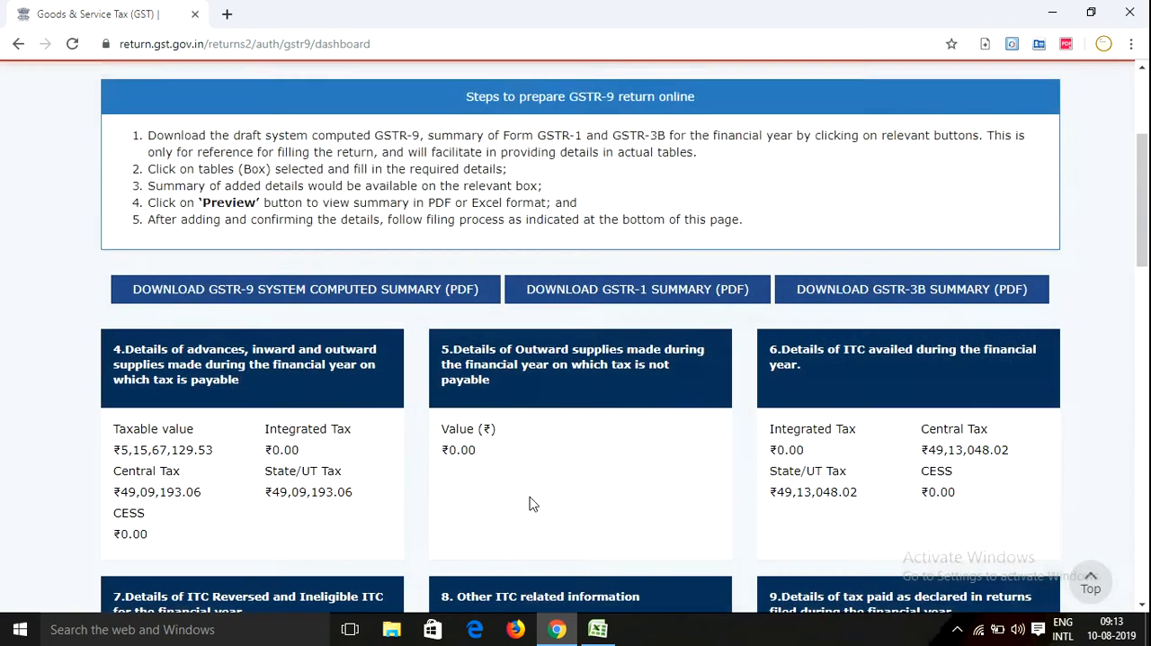
{"action": "scroll", "coordinate": [797, 377], "scroll_direction": "down", "scroll_amount": 1}
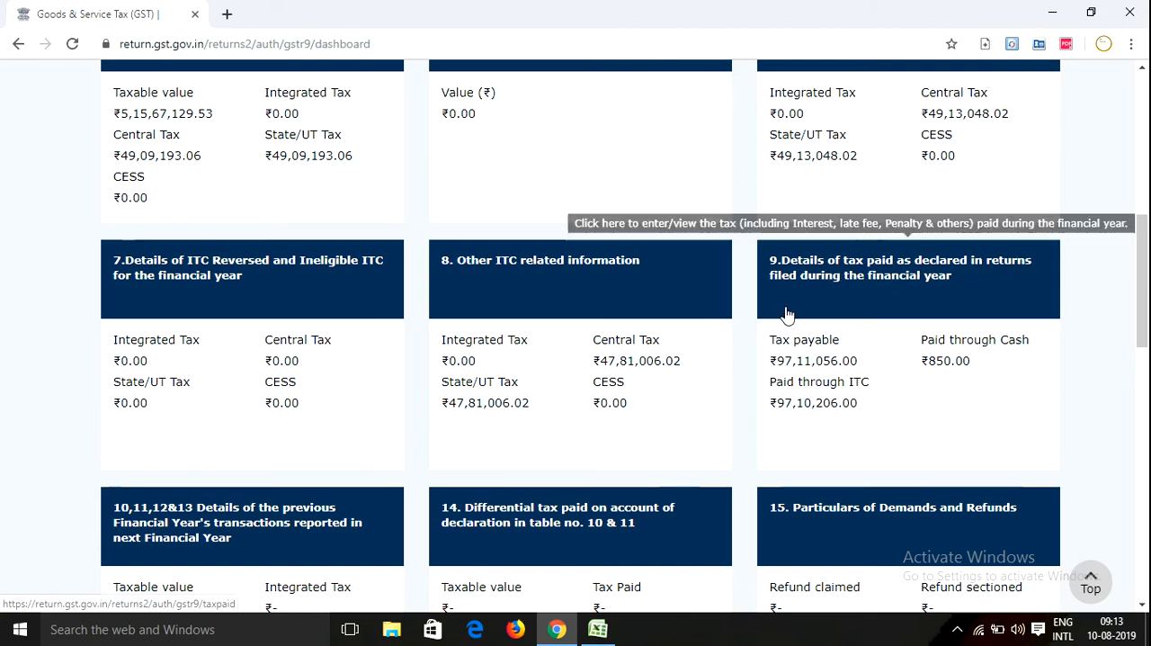
{"action": "left_click", "coordinate": [864, 279]}
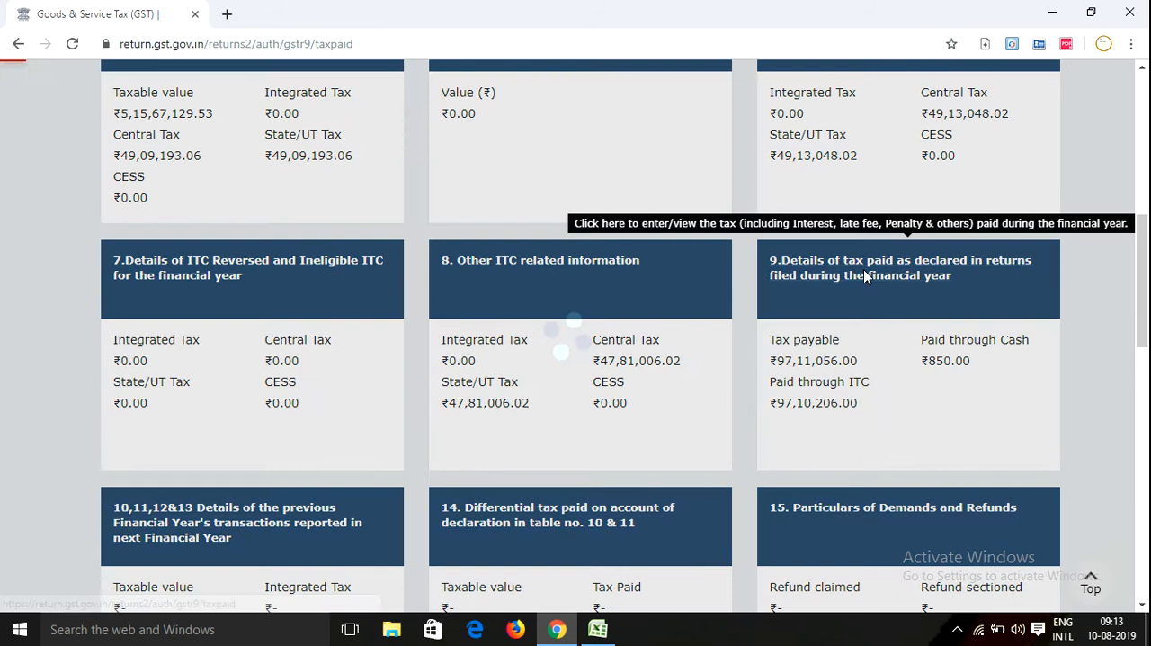
{"action": "scroll", "coordinate": [307, 479], "scroll_direction": "down", "scroll_amount": 3}
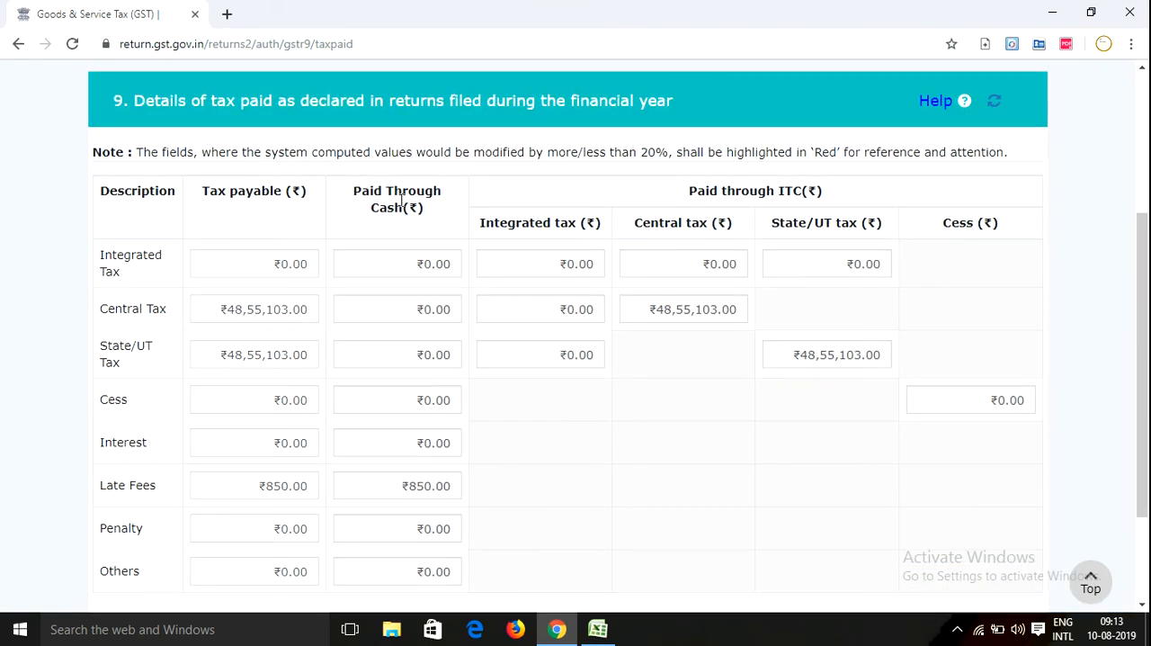
Review table 9's central and State/UT tax payable against the amounts paid through ITC, plus the interest and late fee rows
{"action": "left_click", "coordinate": [288, 304]}
{"action": "left_click", "coordinate": [693, 314]}
{"action": "left_click", "coordinate": [222, 310]}
{"action": "left_click", "coordinate": [234, 358]}
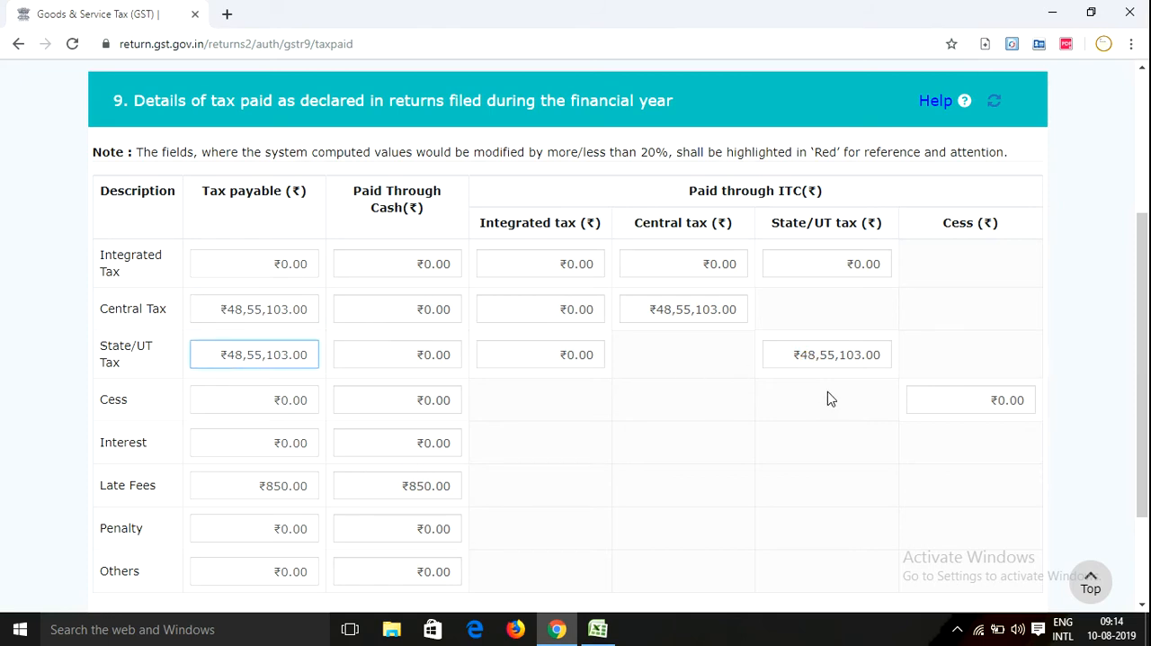
{"action": "scroll", "coordinate": [629, 417], "scroll_direction": "down", "scroll_amount": 2}
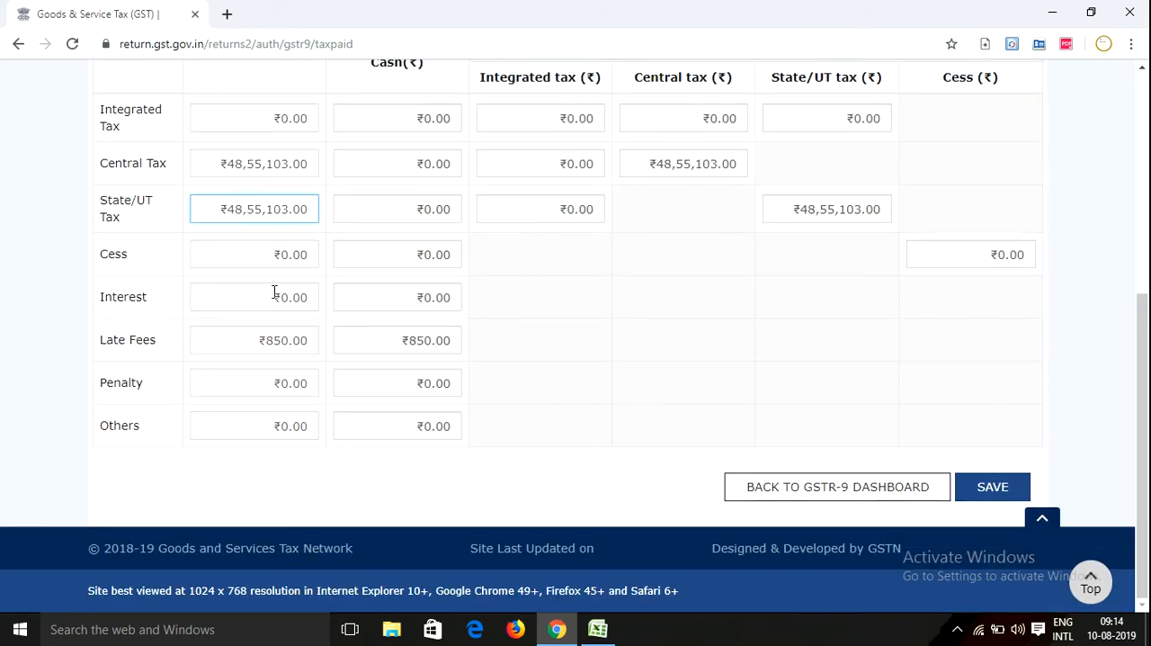
{"action": "left_click", "coordinate": [252, 163]}
{"action": "left_click", "coordinate": [268, 209]}
Return to the GSTR-9 dashboard and look over the summaries from table 7 to tables 10, 11, 12 and 13
{"action": "left_click", "coordinate": [834, 491]}
{"action": "scroll", "coordinate": [673, 424], "scroll_direction": "down", "scroll_amount": 5}
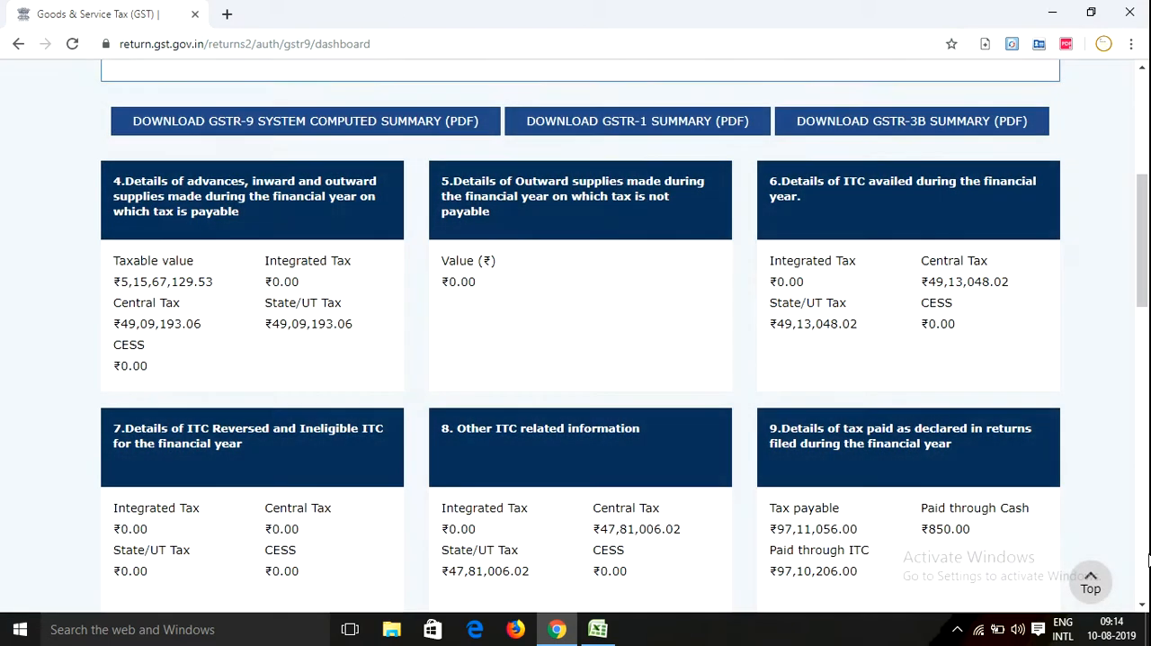
{"action": "scroll", "coordinate": [905, 504], "scroll_direction": "down", "scroll_amount": 3}
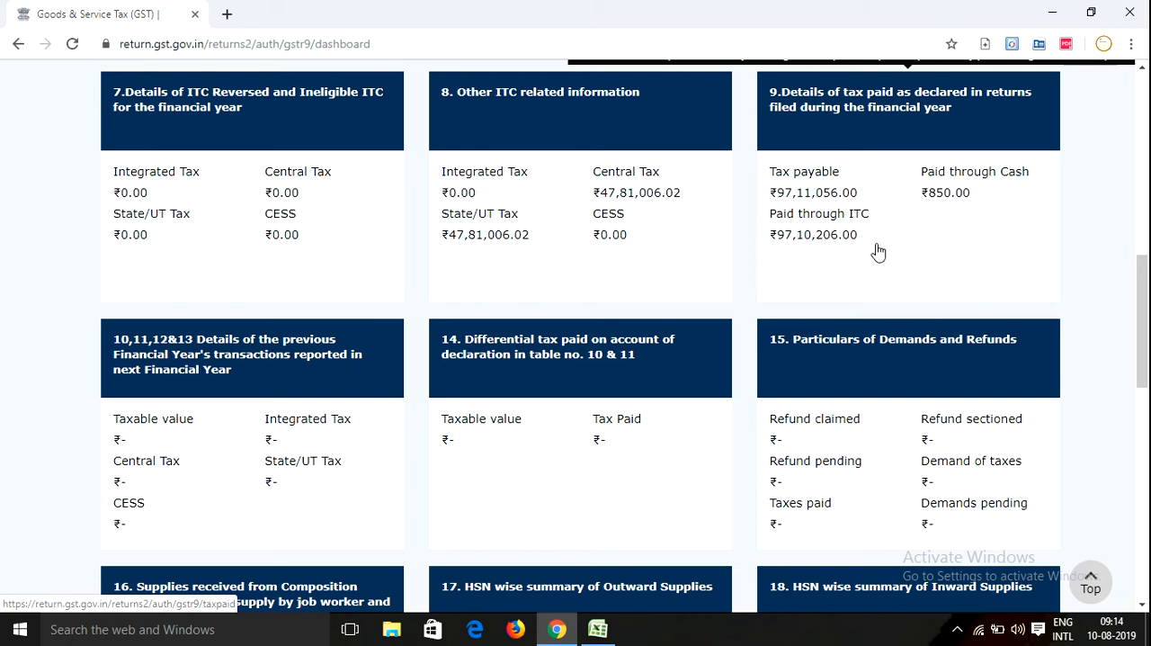
{"action": "scroll", "coordinate": [876, 236], "scroll_direction": "up", "scroll_amount": 1}
{"action": "scroll", "coordinate": [490, 310], "scroll_direction": "down", "scroll_amount": 1}
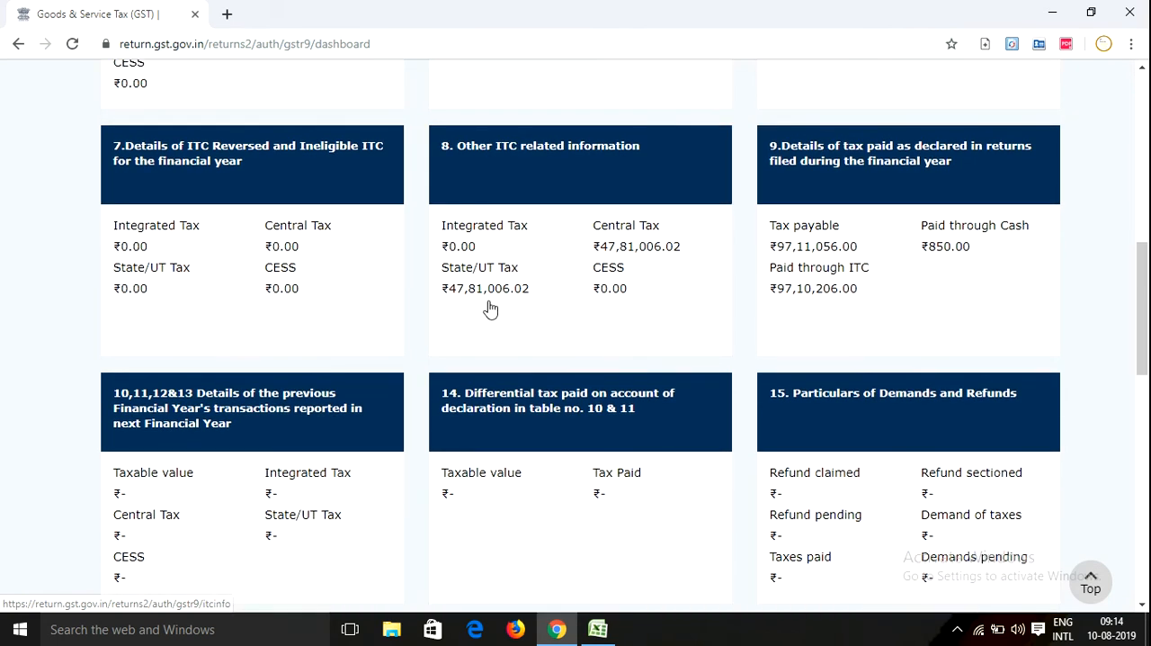
{"action": "scroll", "coordinate": [491, 310], "scroll_direction": "down", "scroll_amount": 1}
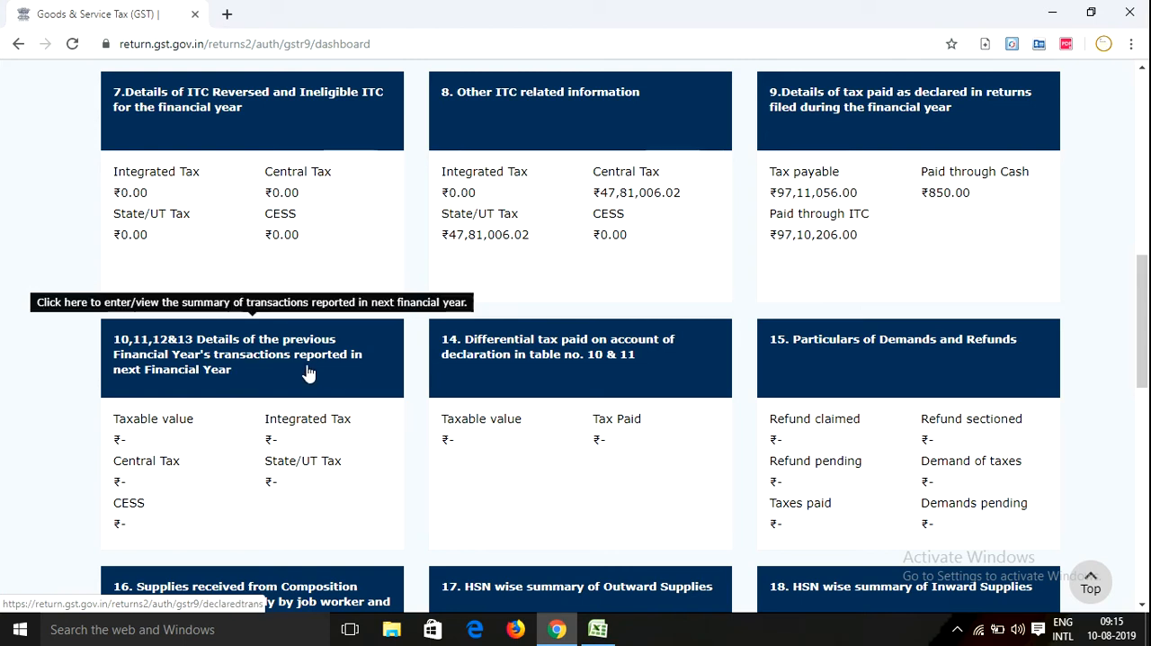
Open tables 10, 11, 12 and 13 and read through the amendment, ITC reversal, ITC availed and total turnover rows
{"action": "left_click", "coordinate": [255, 358]}
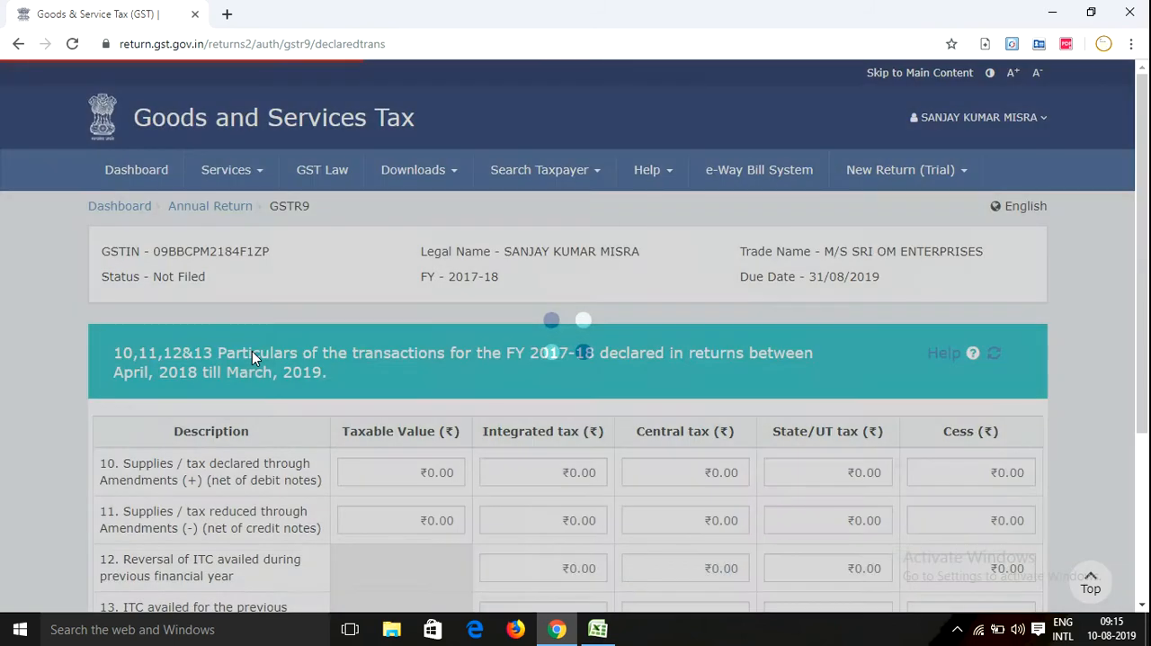
{"action": "scroll", "coordinate": [252, 382], "scroll_direction": "down", "scroll_amount": 3}
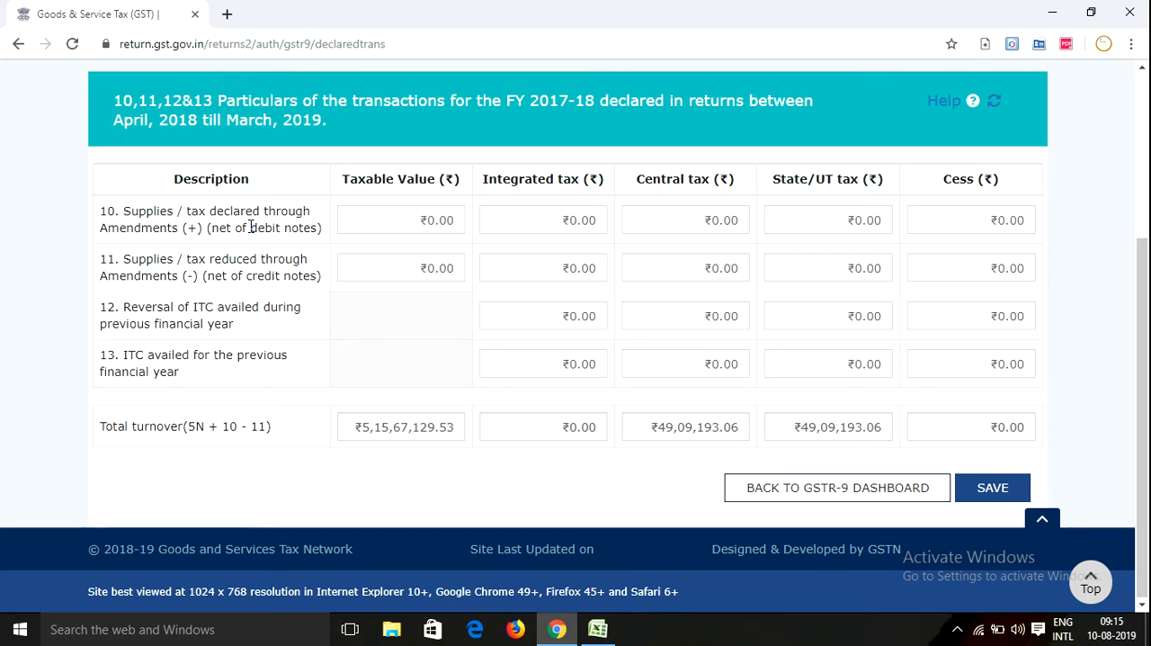
{"action": "scroll", "coordinate": [252, 227], "scroll_direction": "up", "scroll_amount": 1}
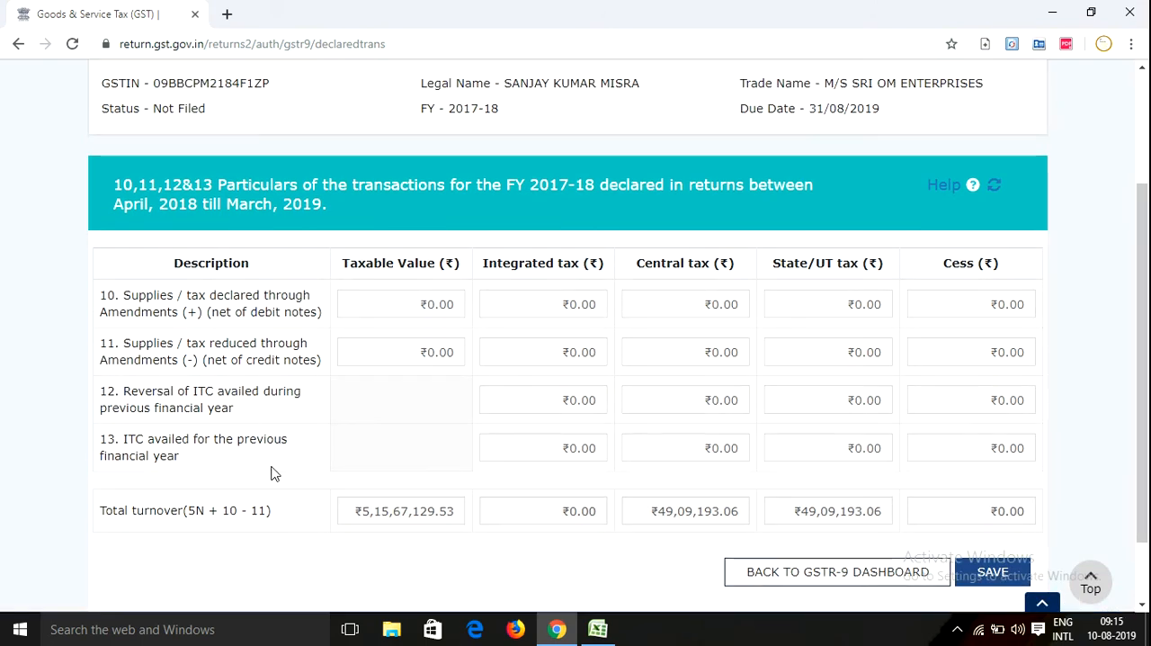
{"action": "scroll", "coordinate": [266, 433], "scroll_direction": "down", "scroll_amount": 1}
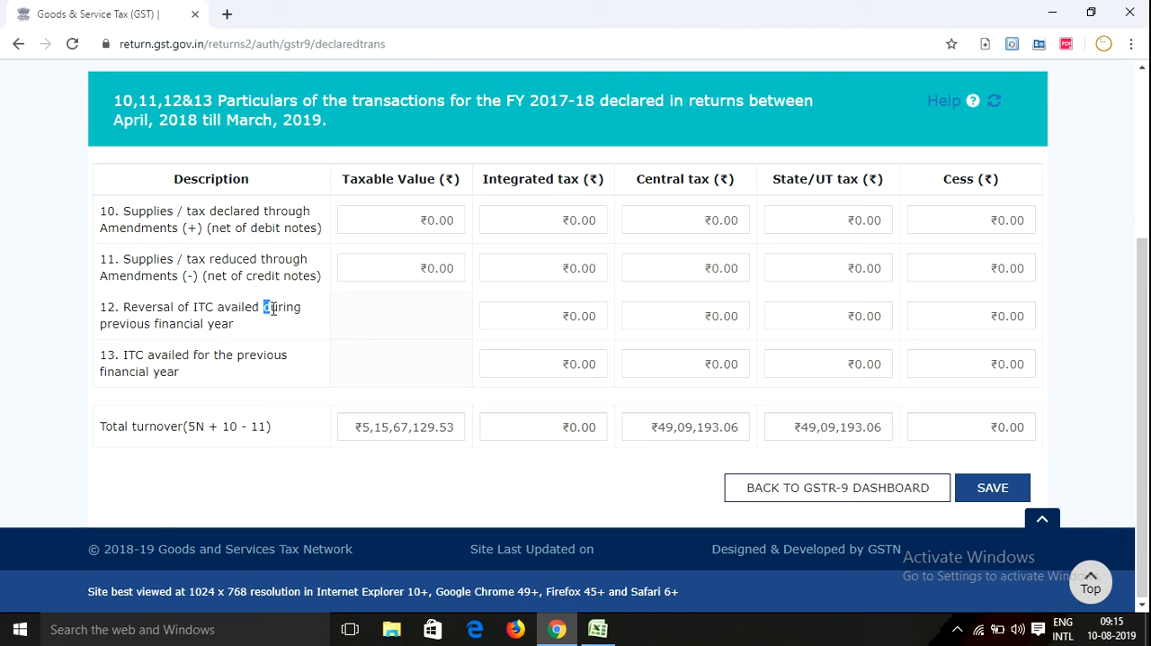
{"action": "left_click_drag", "start_coordinate": [264, 307], "coordinate": [297, 333]}
{"action": "left_click", "coordinate": [297, 333]}
Return to the GSTR-9 dashboard and review table 14, differential tax paid on account of declaration in tables 10 and 11
{"action": "left_click", "coordinate": [861, 486]}
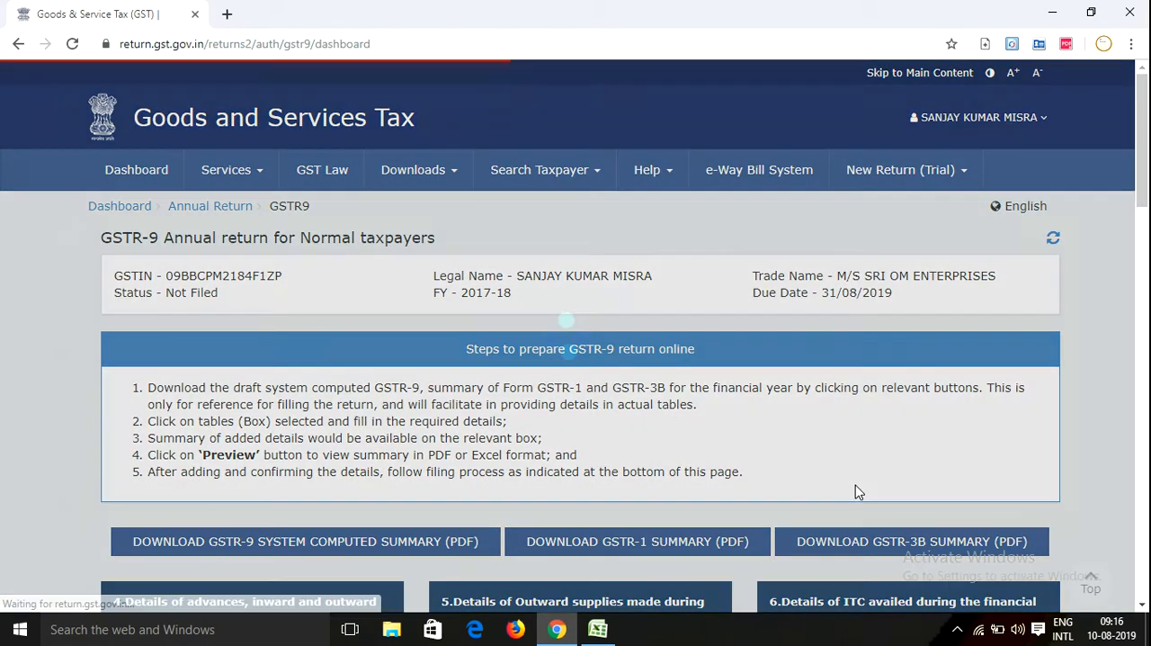
{"action": "scroll", "coordinate": [629, 362], "scroll_direction": "down", "scroll_amount": 3}
{"action": "scroll", "coordinate": [628, 363], "scroll_direction": "down", "scroll_amount": 4}
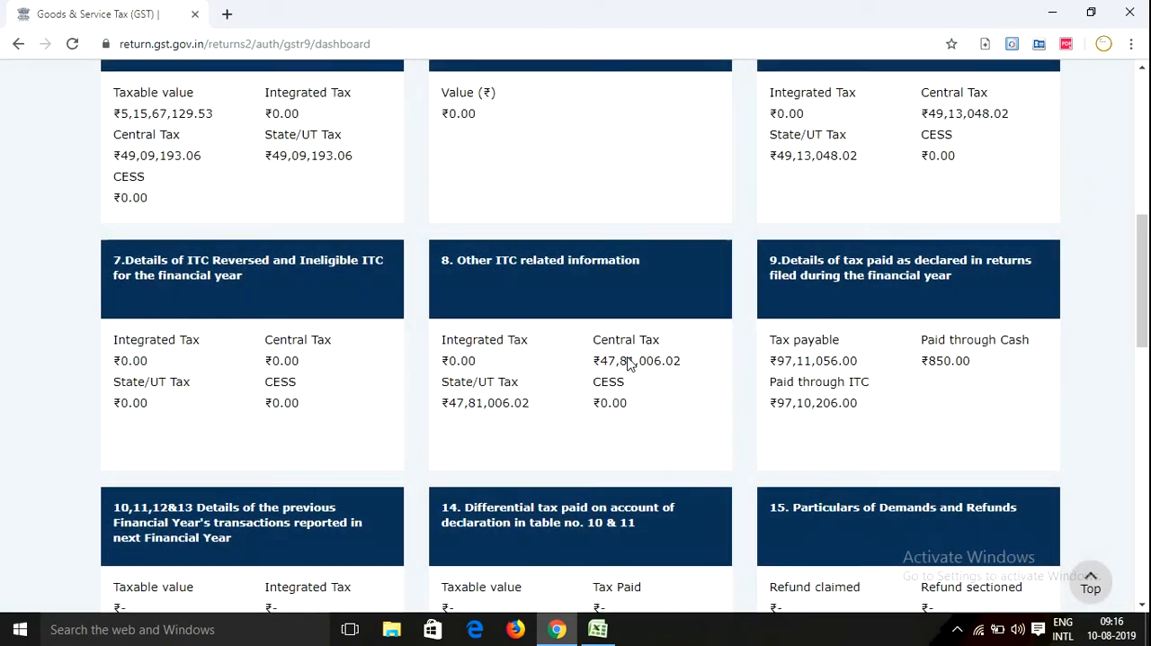
{"action": "scroll", "coordinate": [634, 360], "scroll_direction": "down", "scroll_amount": 2}
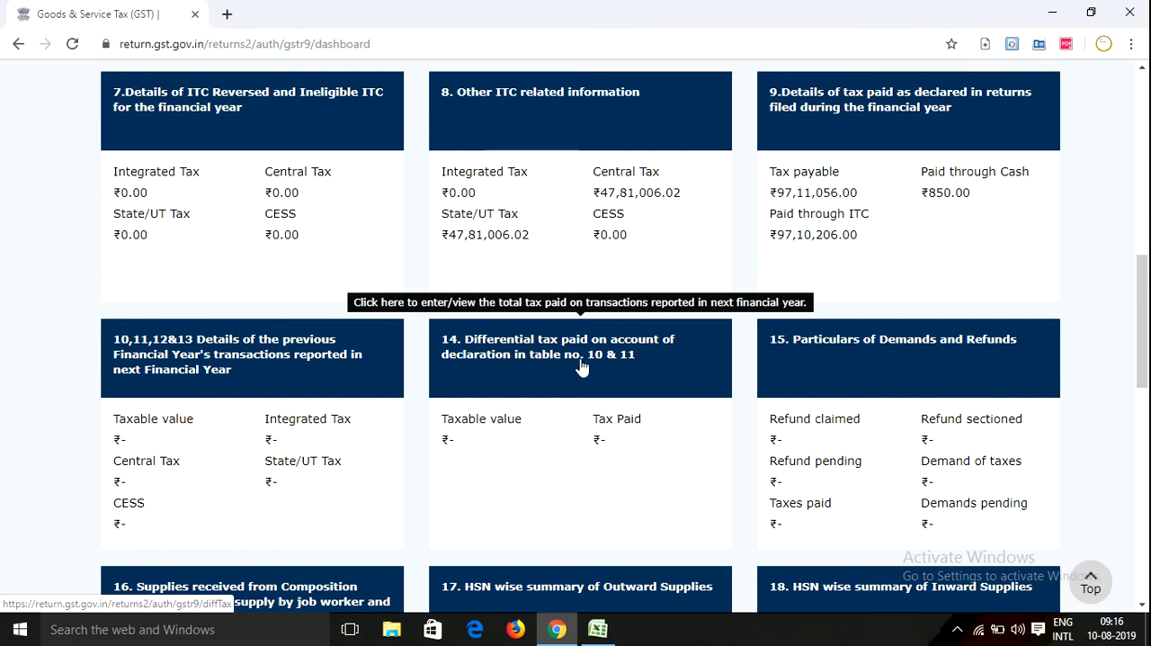
{"action": "left_click", "coordinate": [552, 356]}
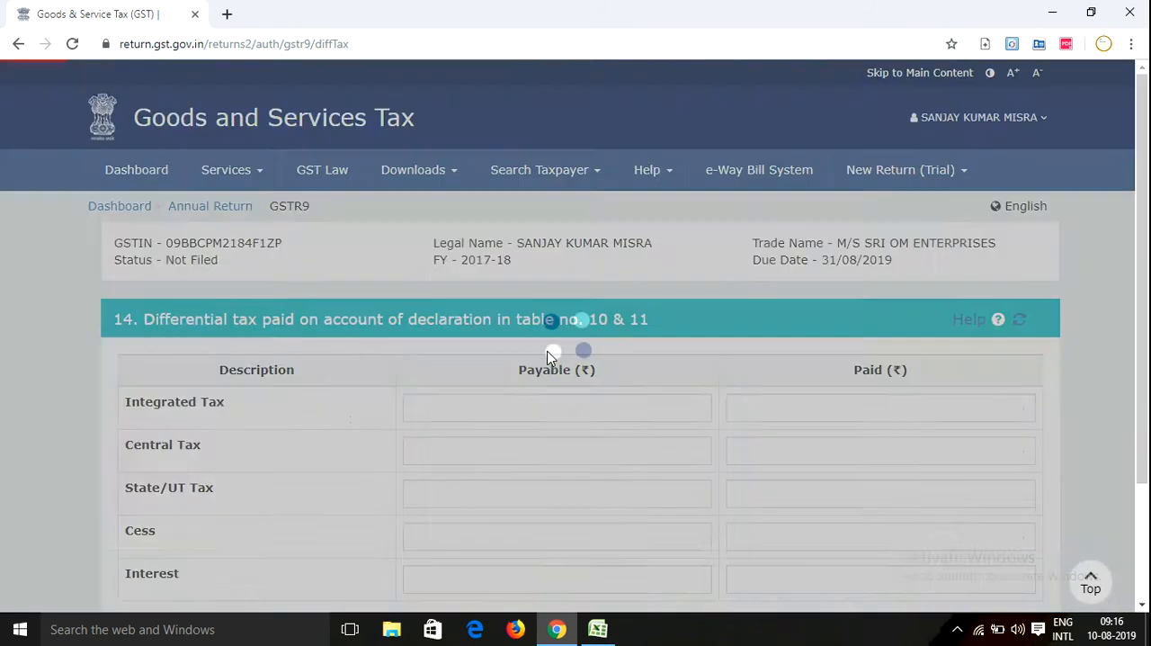
{"action": "scroll", "coordinate": [302, 449], "scroll_direction": "down", "scroll_amount": 1}
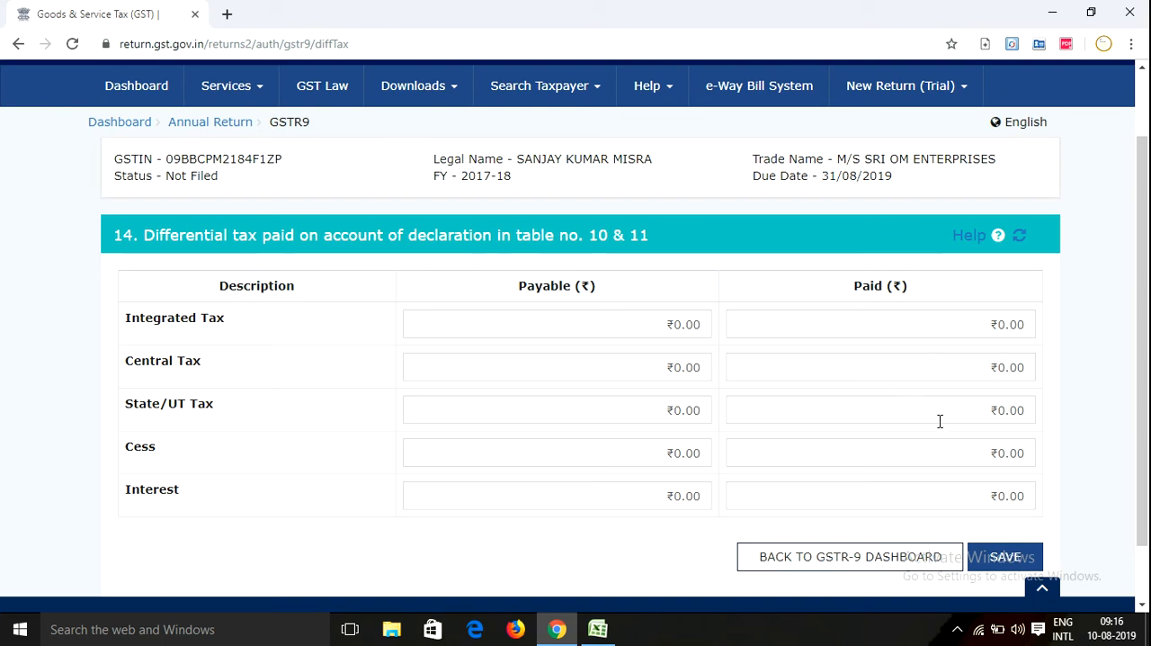
Go back from table 14 to tables 10 to 13 and examine the row 11 taxable value and the row 12 ITC reversal
{"action": "left_click", "coordinate": [792, 557]}
{"action": "scroll", "coordinate": [494, 372], "scroll_direction": "down", "scroll_amount": 4}
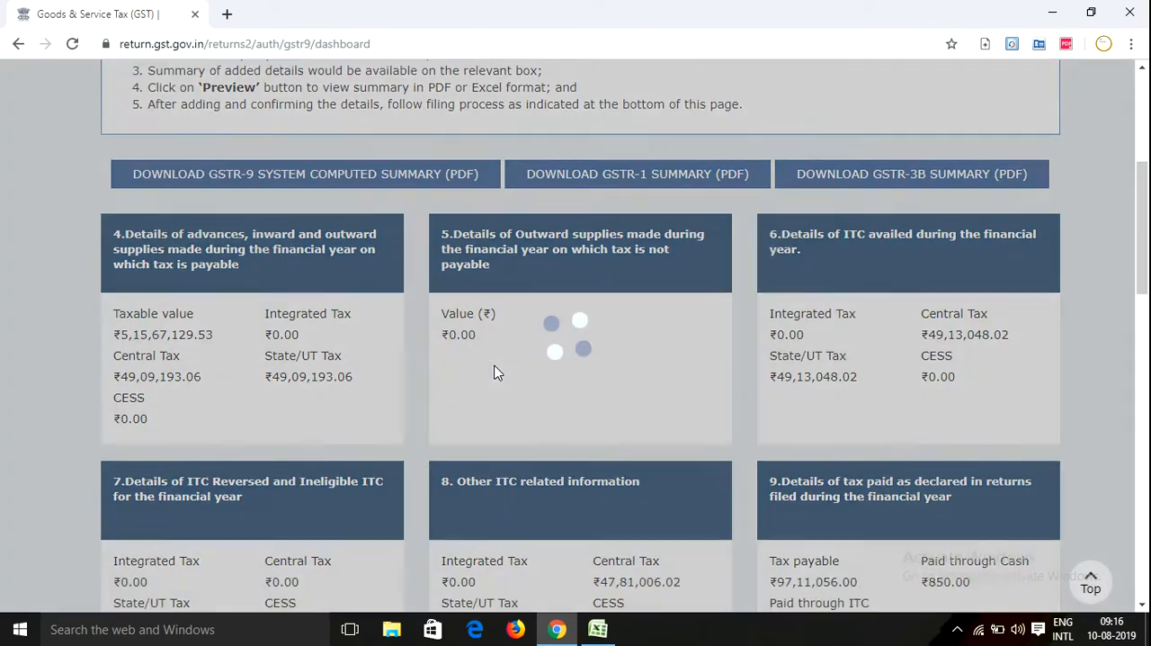
{"action": "scroll", "coordinate": [494, 372], "scroll_direction": "down", "scroll_amount": 3}
{"action": "scroll", "coordinate": [393, 321], "scroll_direction": "down", "scroll_amount": 3}
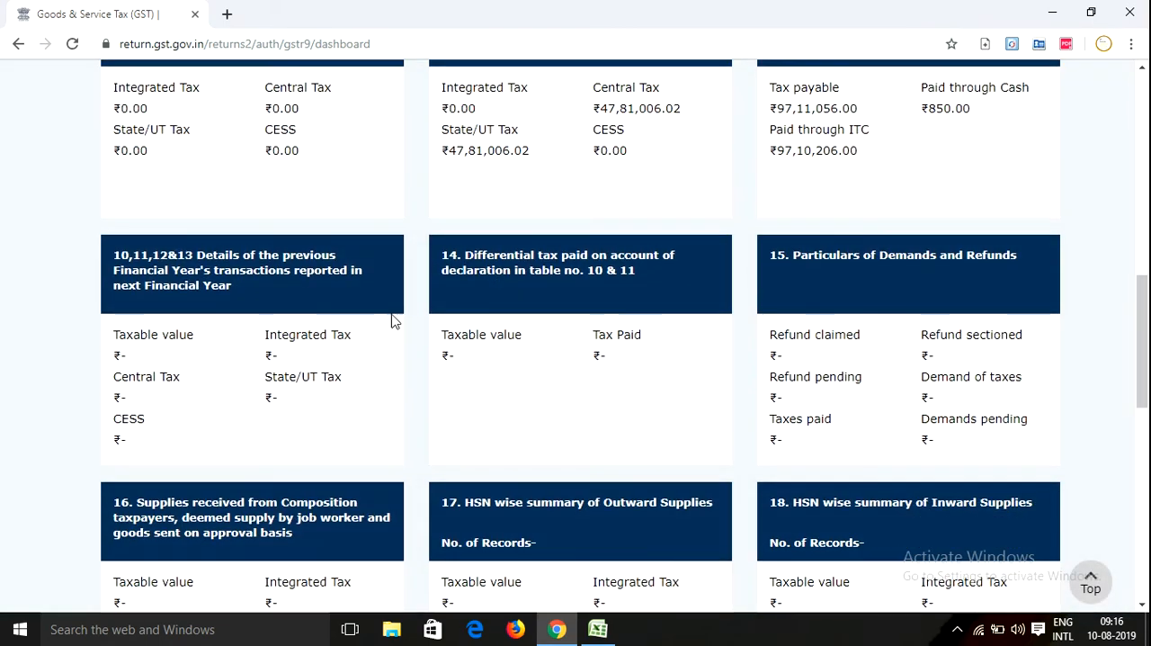
{"action": "left_click", "coordinate": [154, 287]}
{"action": "scroll", "coordinate": [334, 386], "scroll_direction": "down", "scroll_amount": 3}
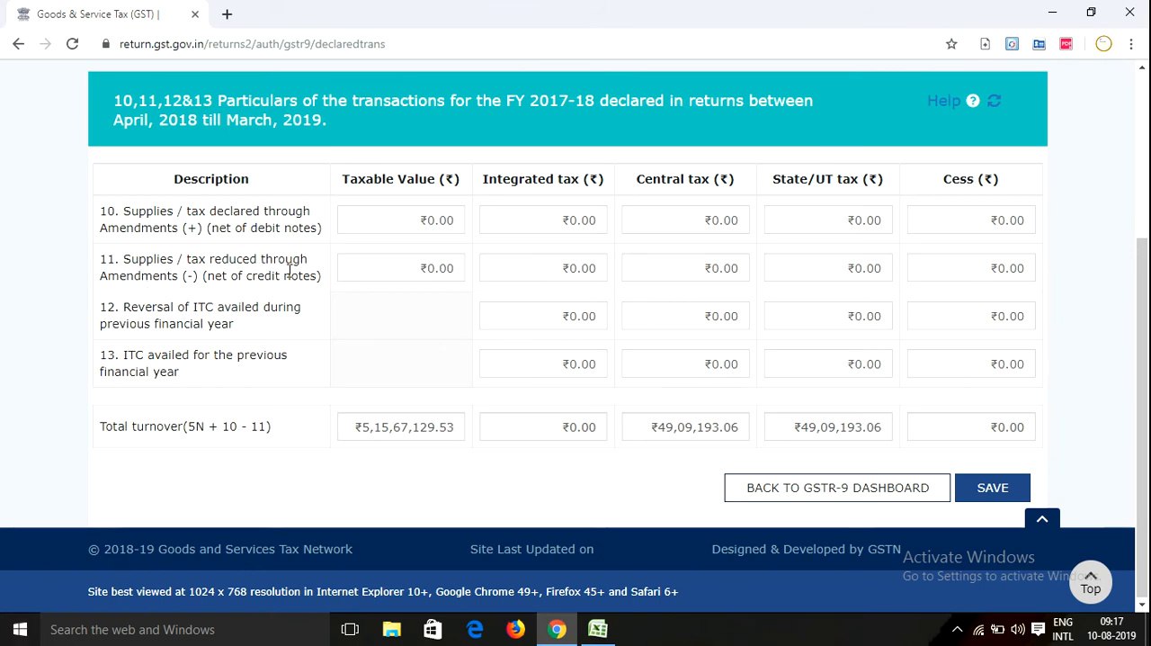
{"action": "left_click", "coordinate": [383, 266]}
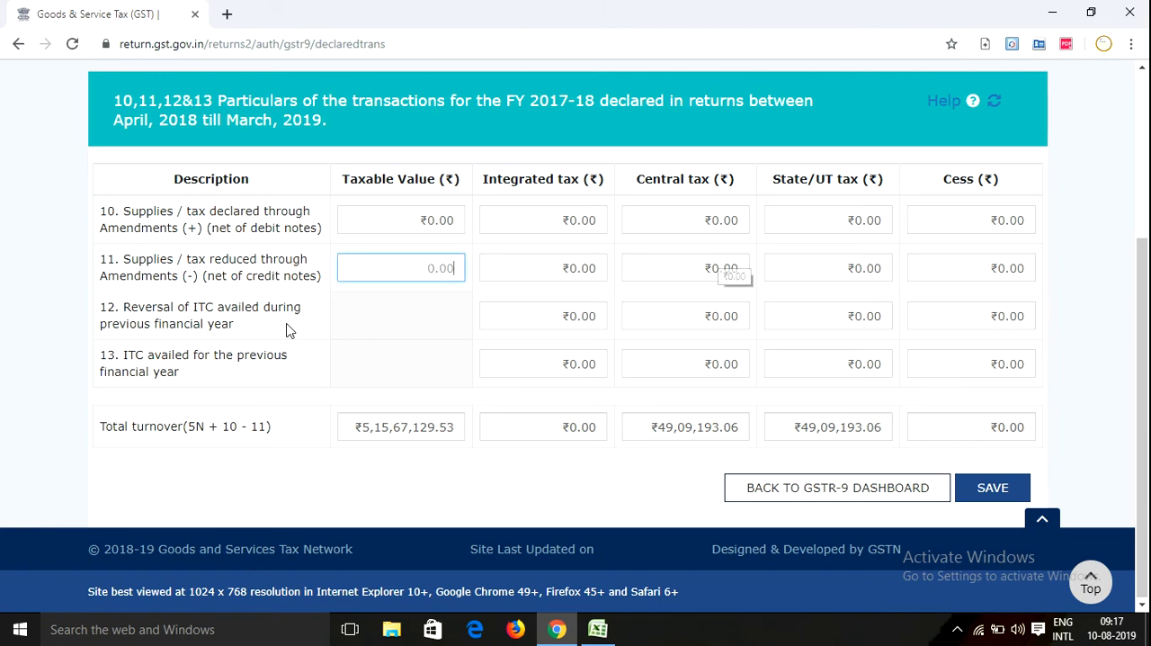
{"action": "left_click", "coordinate": [228, 315]}
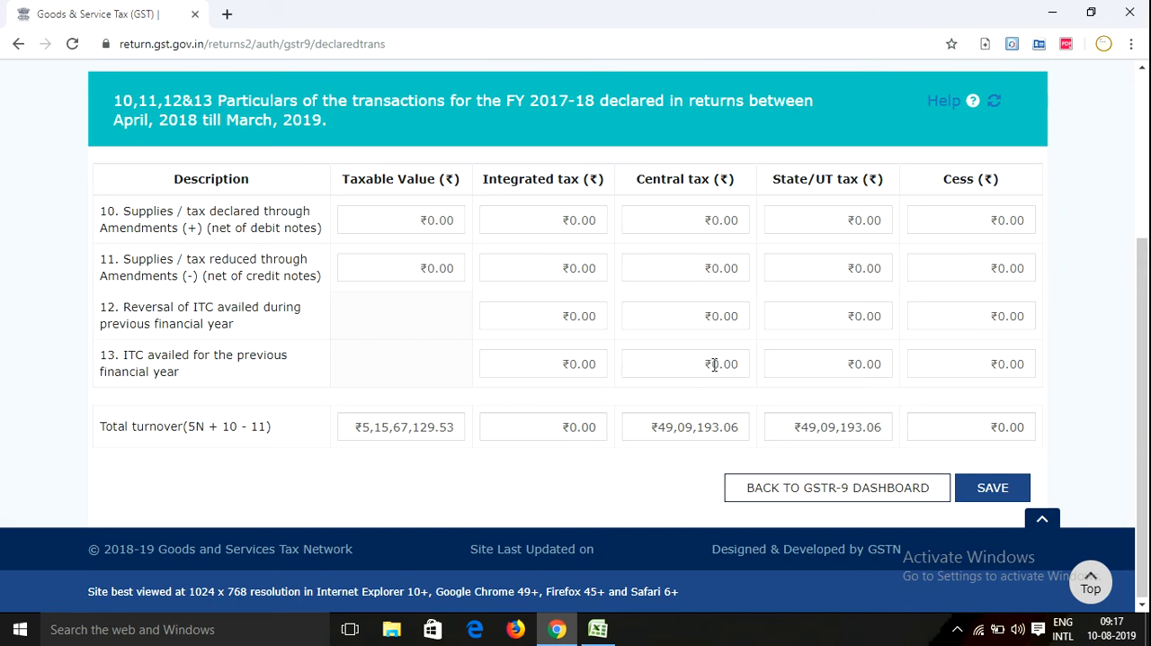
Return to the GSTR-9 dashboard and reopen tables 10 to 13 for another brief check of their rows
{"action": "left_click", "coordinate": [816, 491]}
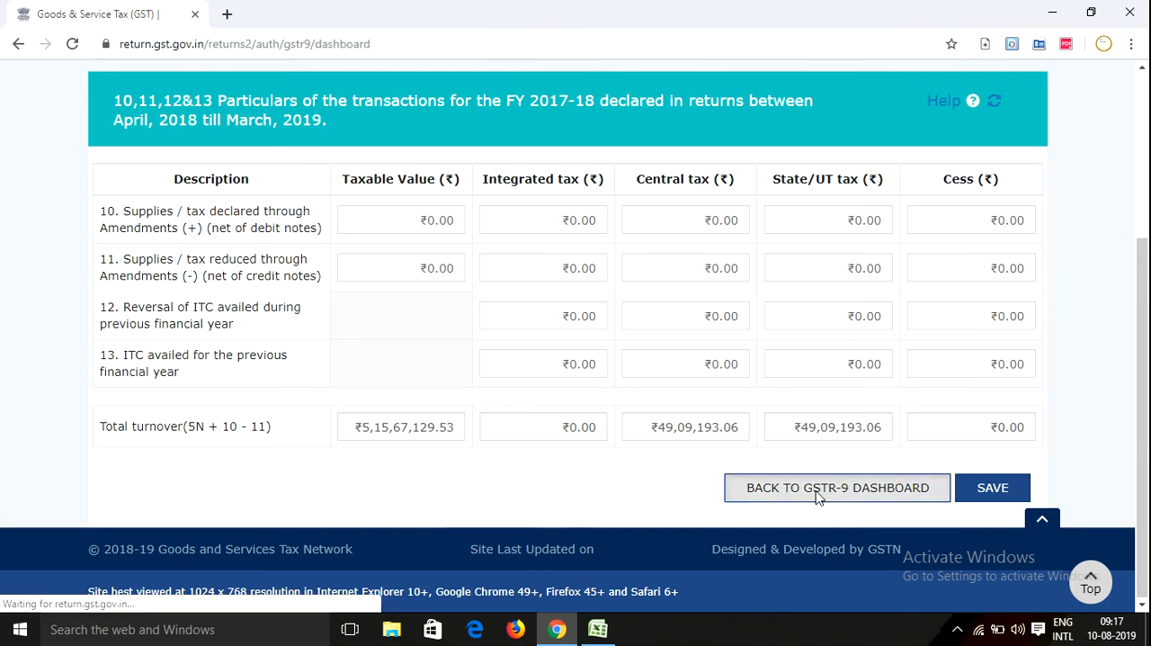
{"action": "scroll", "coordinate": [891, 439], "scroll_direction": "down", "scroll_amount": 7}
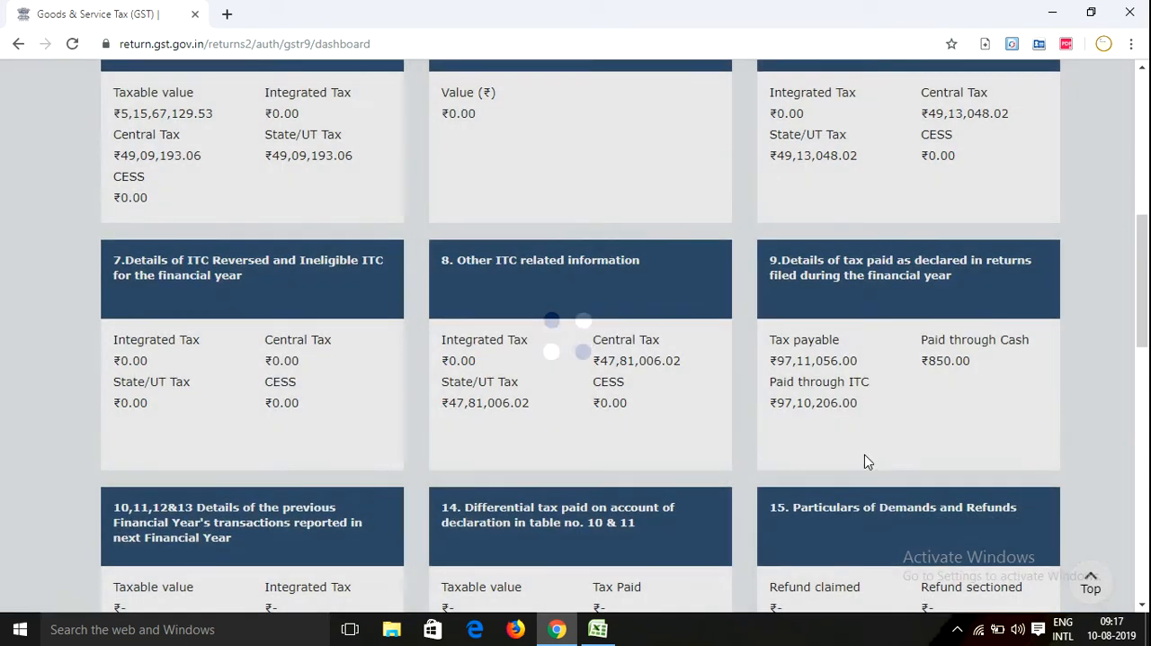
{"action": "scroll", "coordinate": [810, 360], "scroll_direction": "down", "scroll_amount": 3}
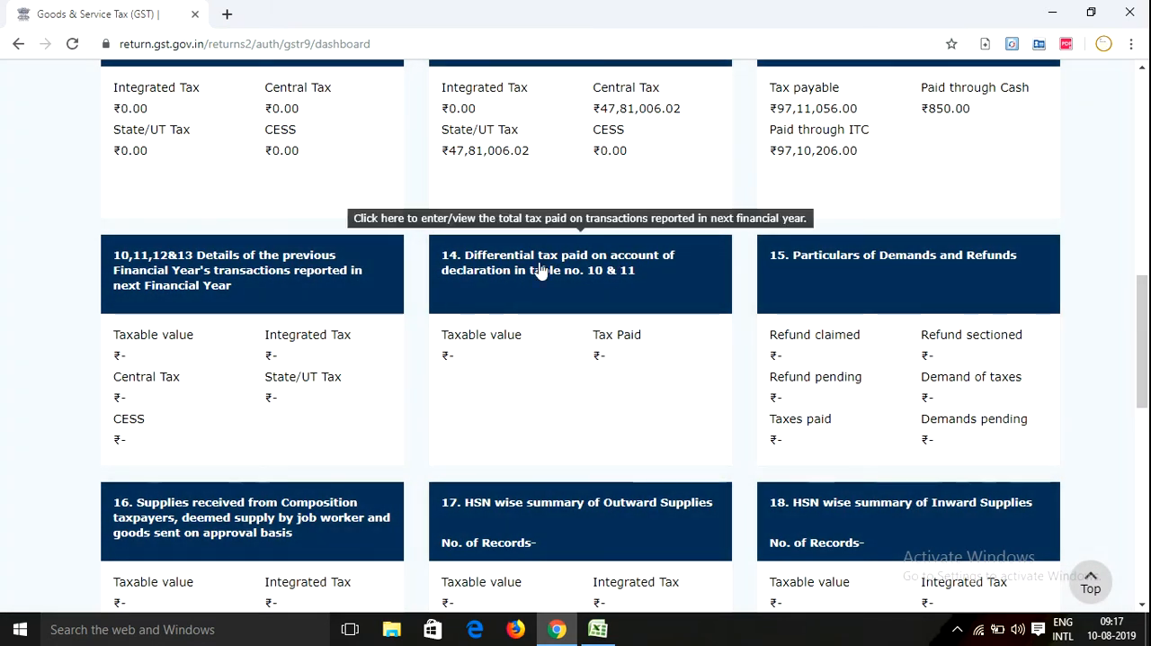
{"action": "left_click", "coordinate": [142, 270]}
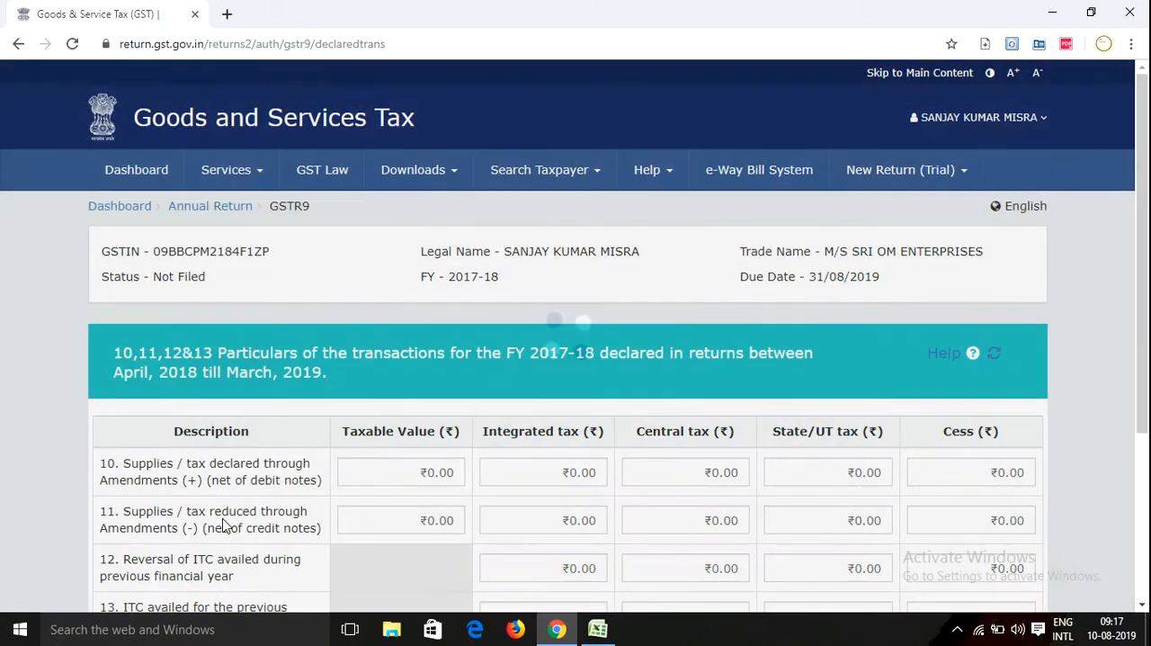
{"action": "scroll", "coordinate": [412, 451], "scroll_direction": "down", "scroll_amount": 1}
{"action": "scroll", "coordinate": [412, 452], "scroll_direction": "down", "scroll_amount": 3}
Leave tables 10 to 13 for table 9 and recheck its tax payable, paid through cash and paid through ITC amounts
{"action": "left_click", "coordinate": [868, 484]}
{"action": "scroll", "coordinate": [517, 406], "scroll_direction": "down", "scroll_amount": 5}
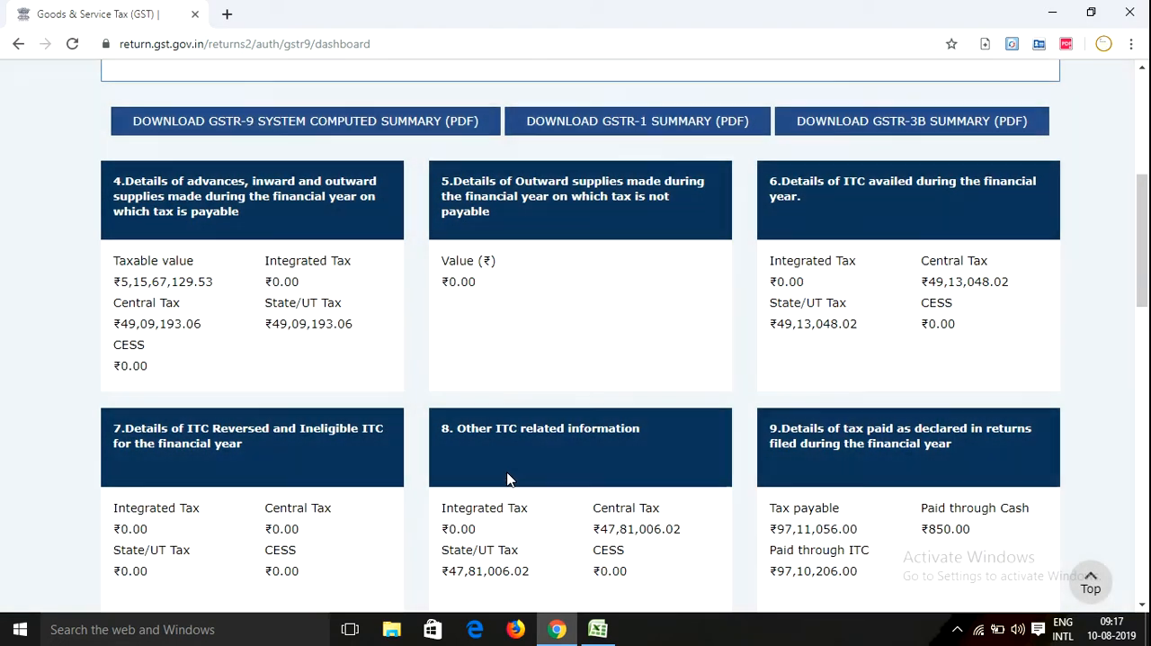
{"action": "scroll", "coordinate": [481, 458], "scroll_direction": "down", "scroll_amount": 3}
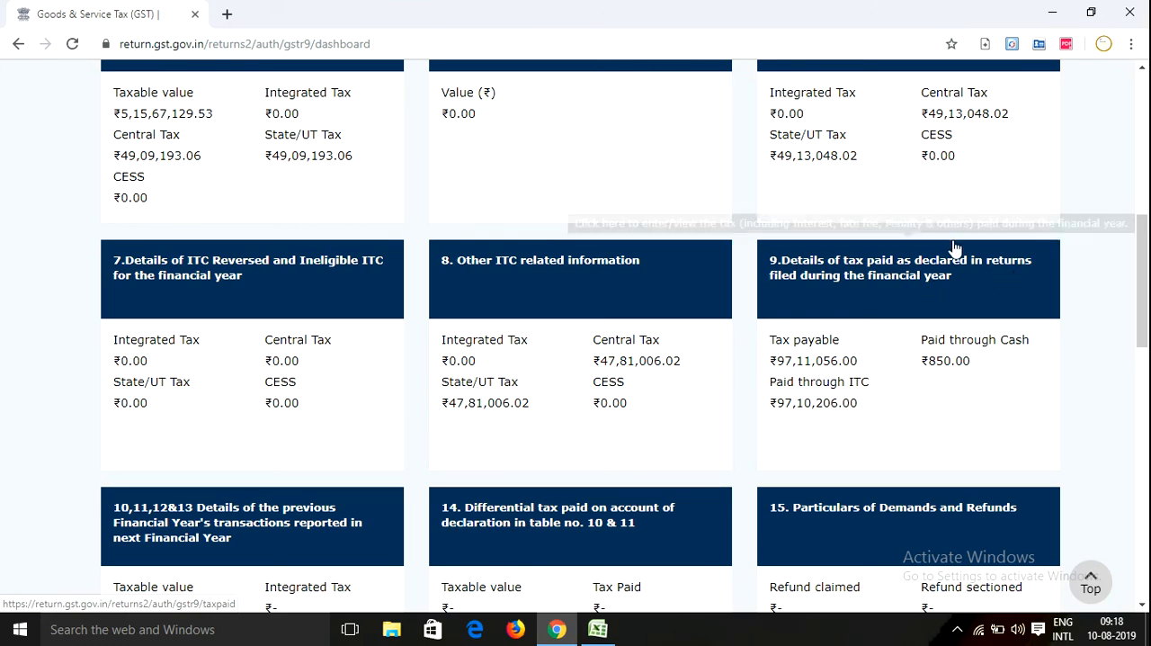
{"action": "left_click", "coordinate": [871, 297]}
{"action": "scroll", "coordinate": [576, 342], "scroll_direction": "down", "scroll_amount": 5}
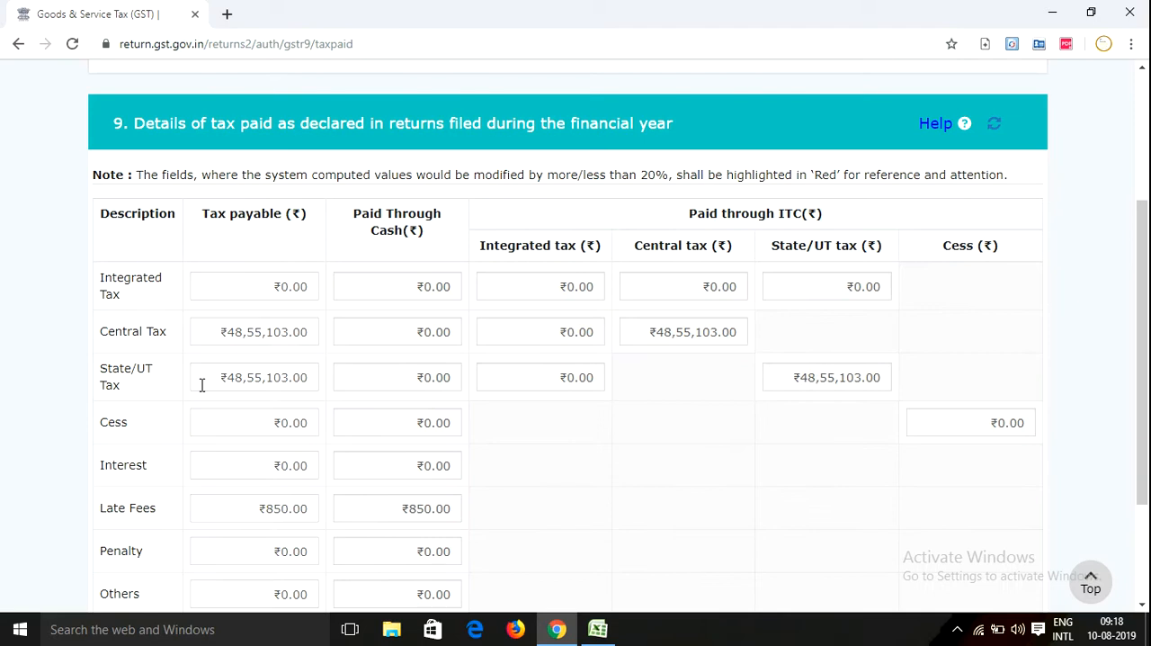
{"action": "scroll", "coordinate": [646, 361], "scroll_direction": "down", "scroll_amount": 2}
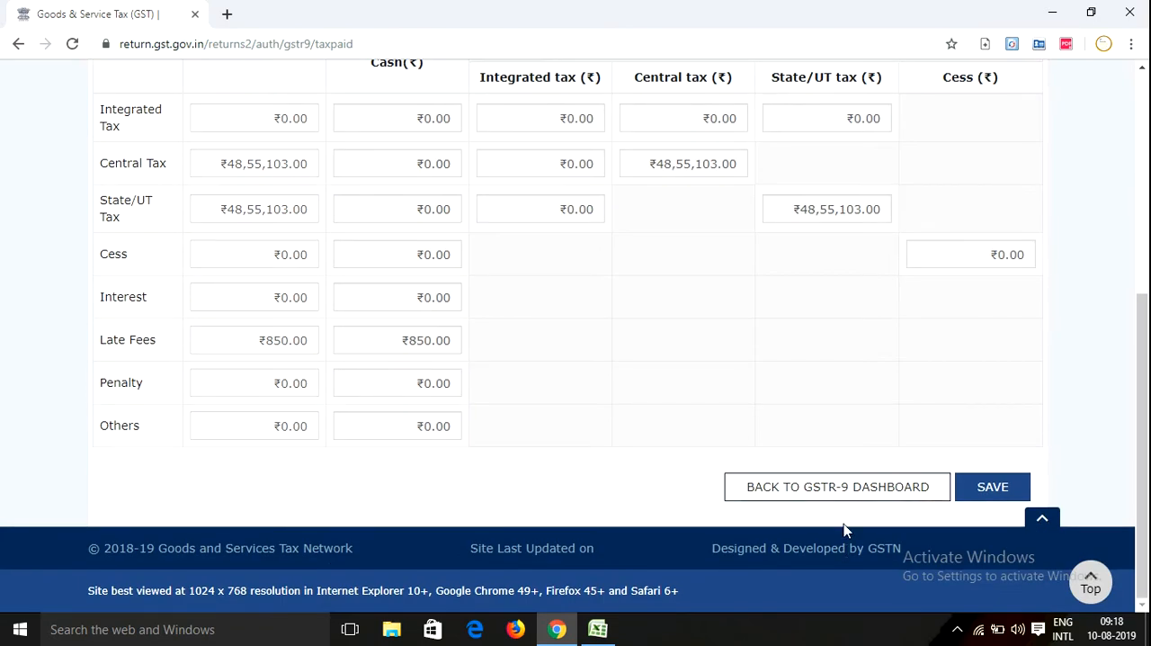
{"action": "scroll", "coordinate": [652, 346], "scroll_direction": "up", "scroll_amount": 1}
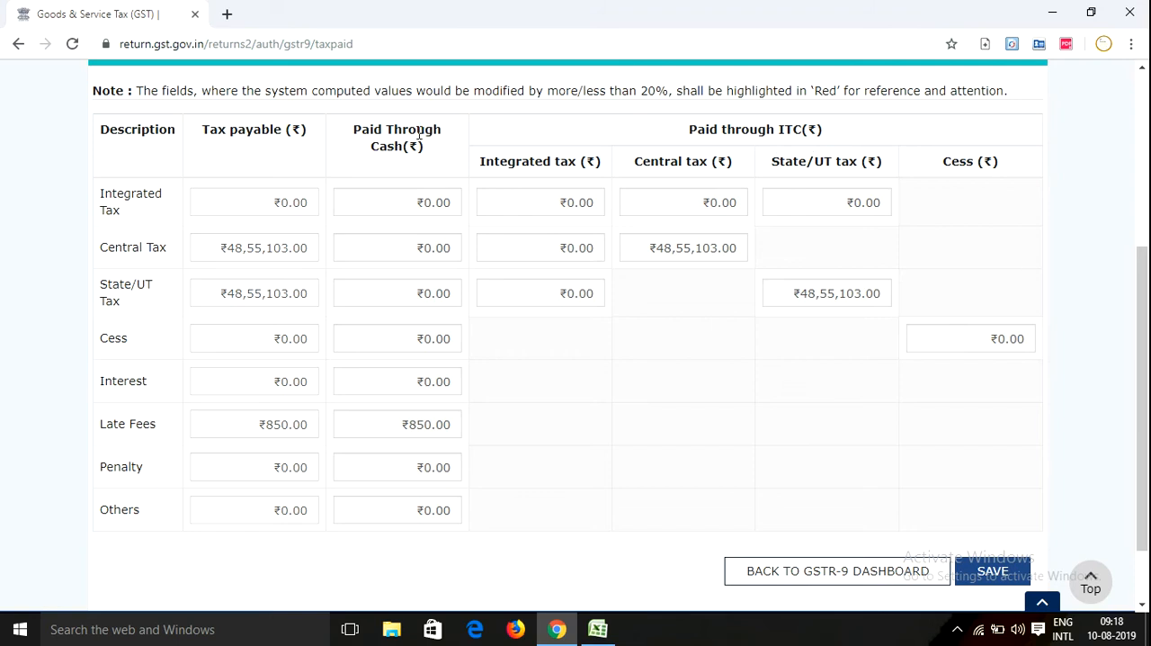
Return from table 9 to the dashboard and review table 15's refund and demand rows, (A) to (G)
{"action": "left_click", "coordinate": [832, 580]}
{"action": "scroll", "coordinate": [540, 443], "scroll_direction": "down", "scroll_amount": 3}
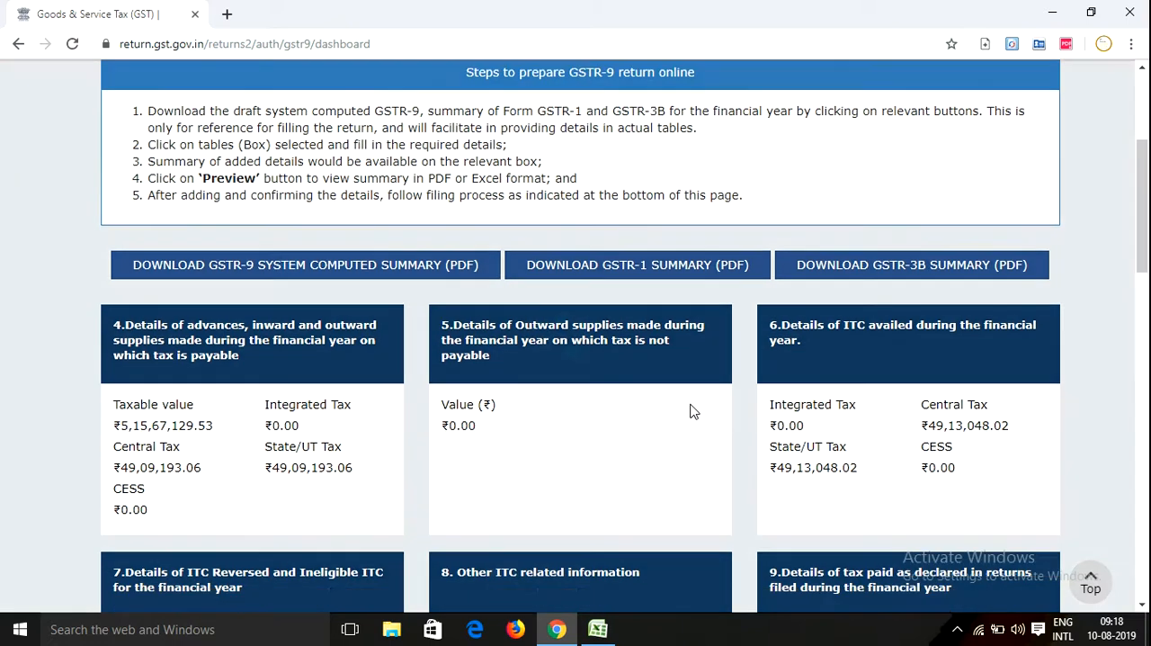
{"action": "scroll", "coordinate": [693, 410], "scroll_direction": "down", "scroll_amount": 7}
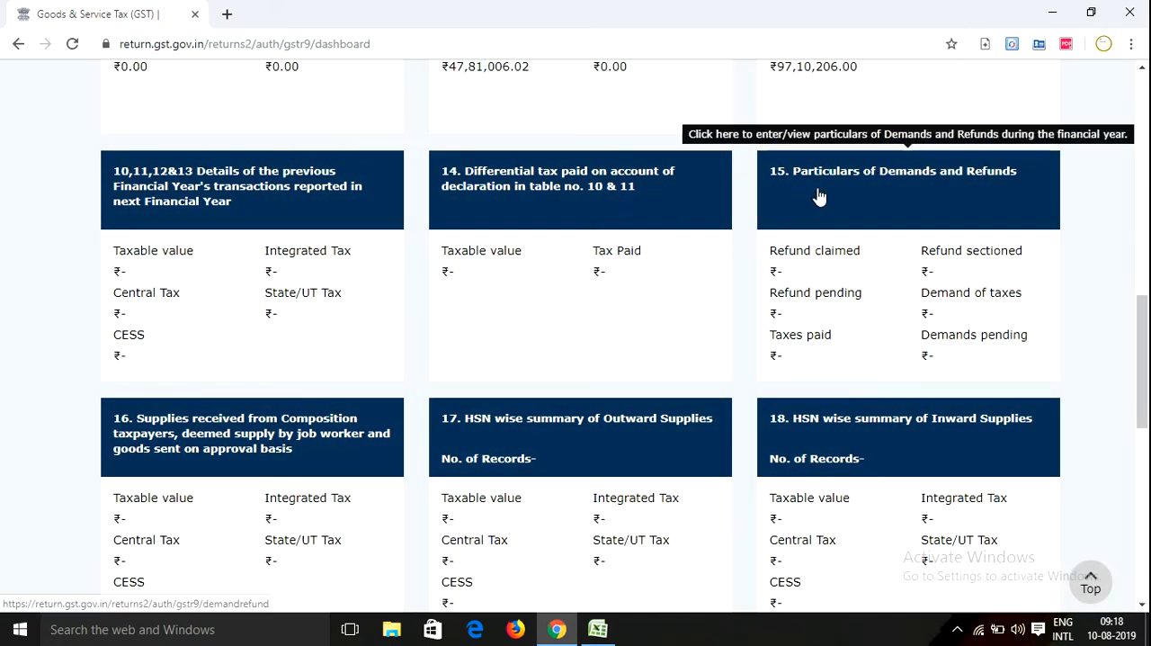
{"action": "left_click", "coordinate": [986, 192]}
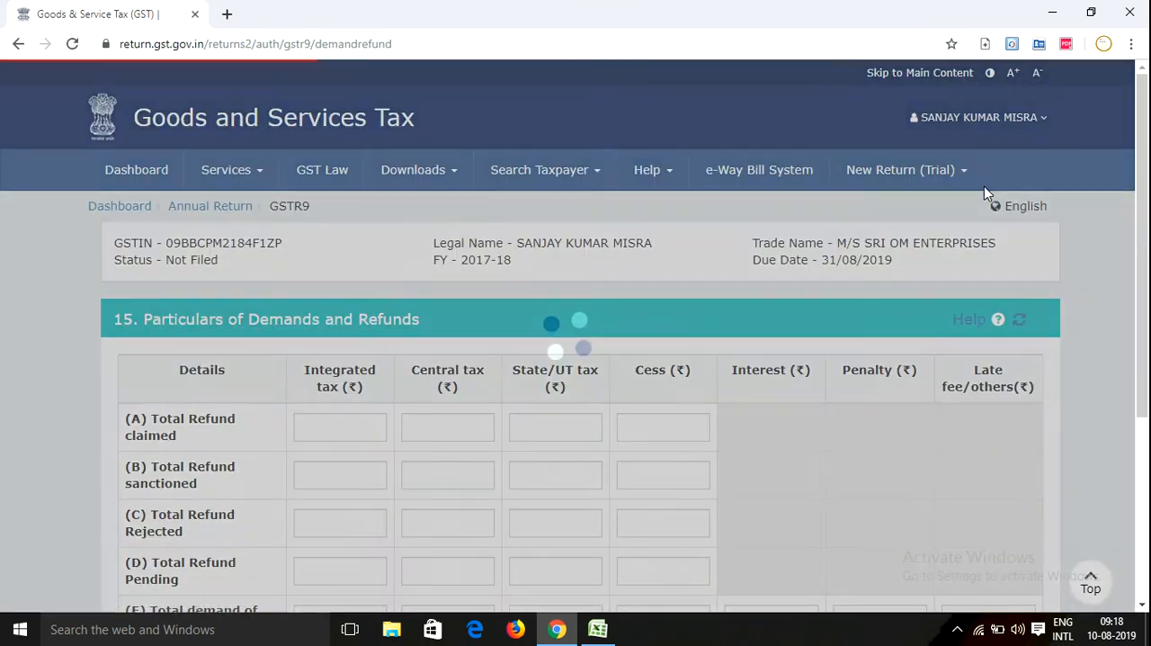
{"action": "scroll", "coordinate": [636, 301], "scroll_direction": "down", "scroll_amount": 5}
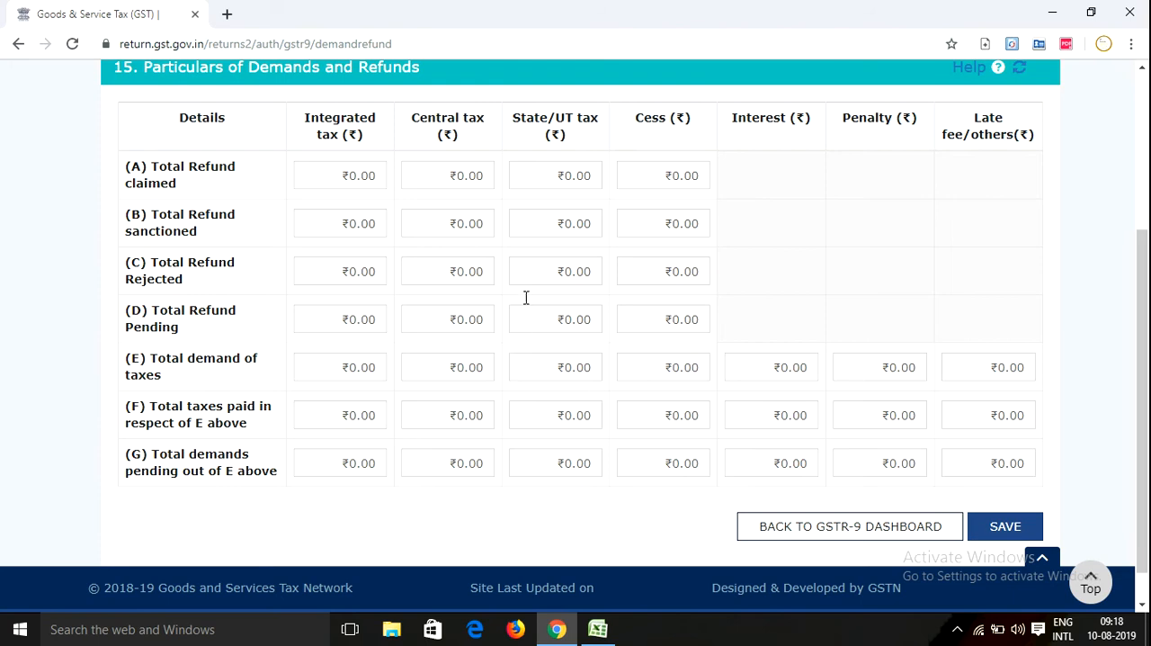
Go back to the dashboard and open table 16 on composition supplies, deemed supply and goods sent on approval to read its rows
{"action": "left_click", "coordinate": [854, 533]}
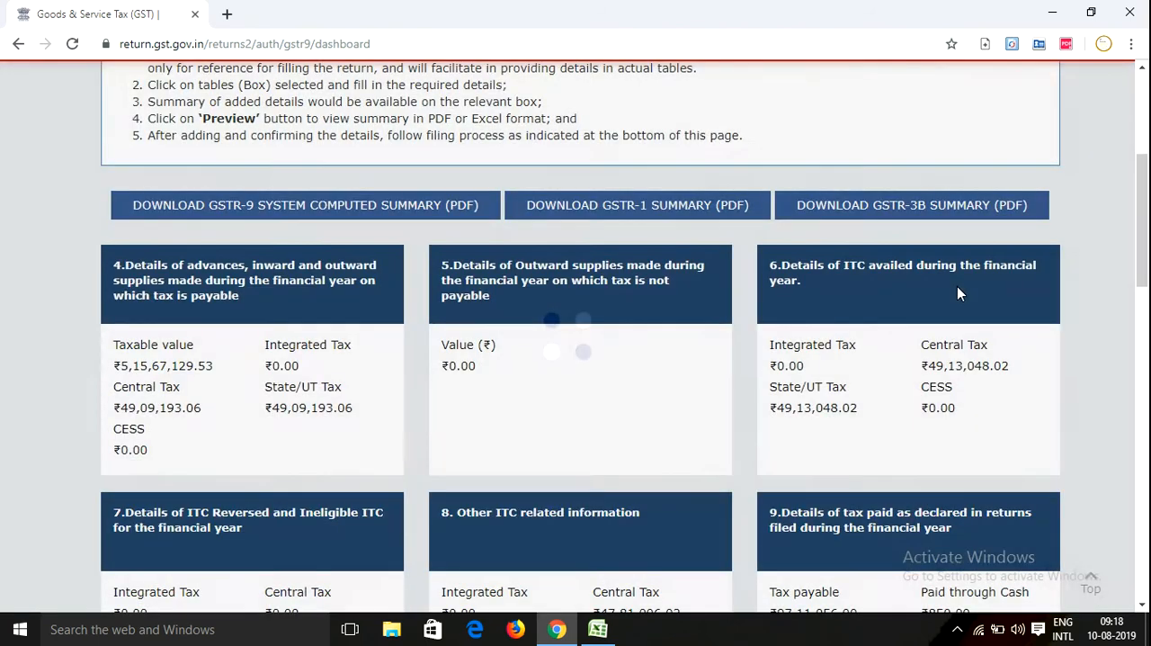
{"action": "scroll", "coordinate": [957, 286], "scroll_direction": "down", "scroll_amount": 7}
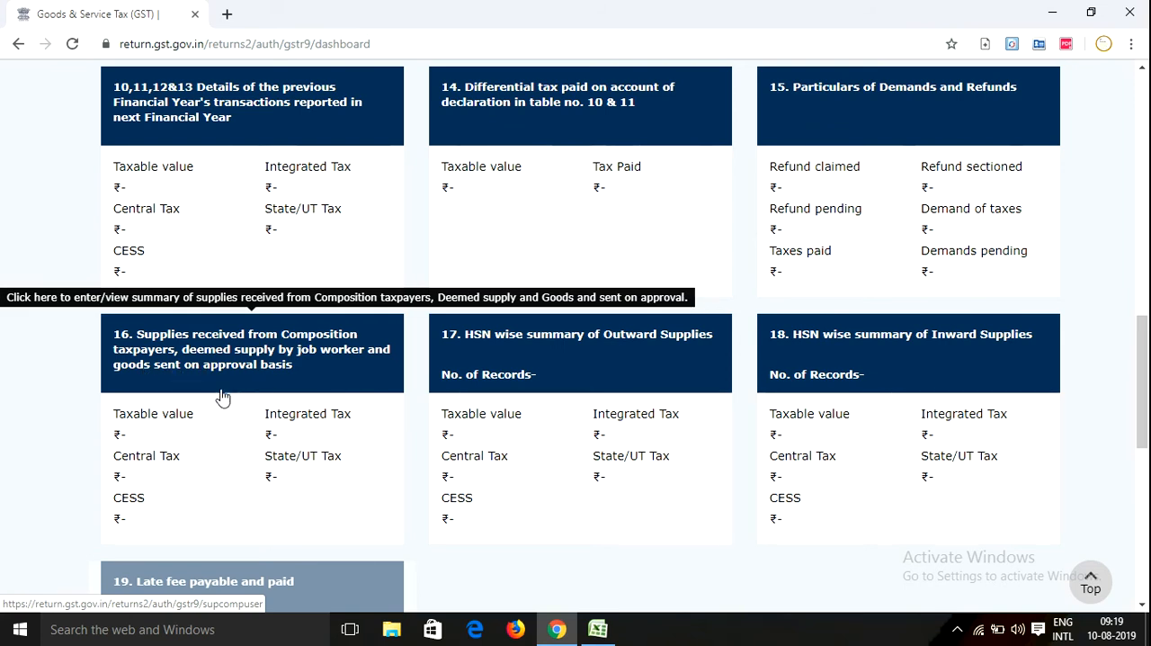
{"action": "left_click", "coordinate": [182, 362]}
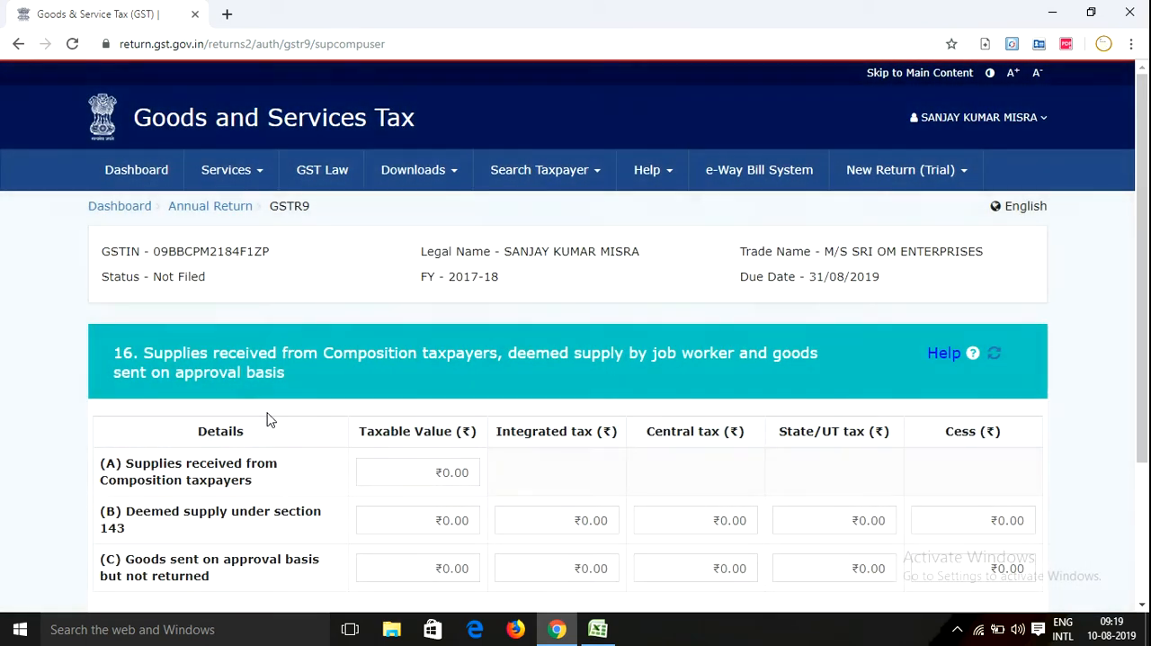
{"action": "scroll", "coordinate": [300, 418], "scroll_direction": "down", "scroll_amount": 2}
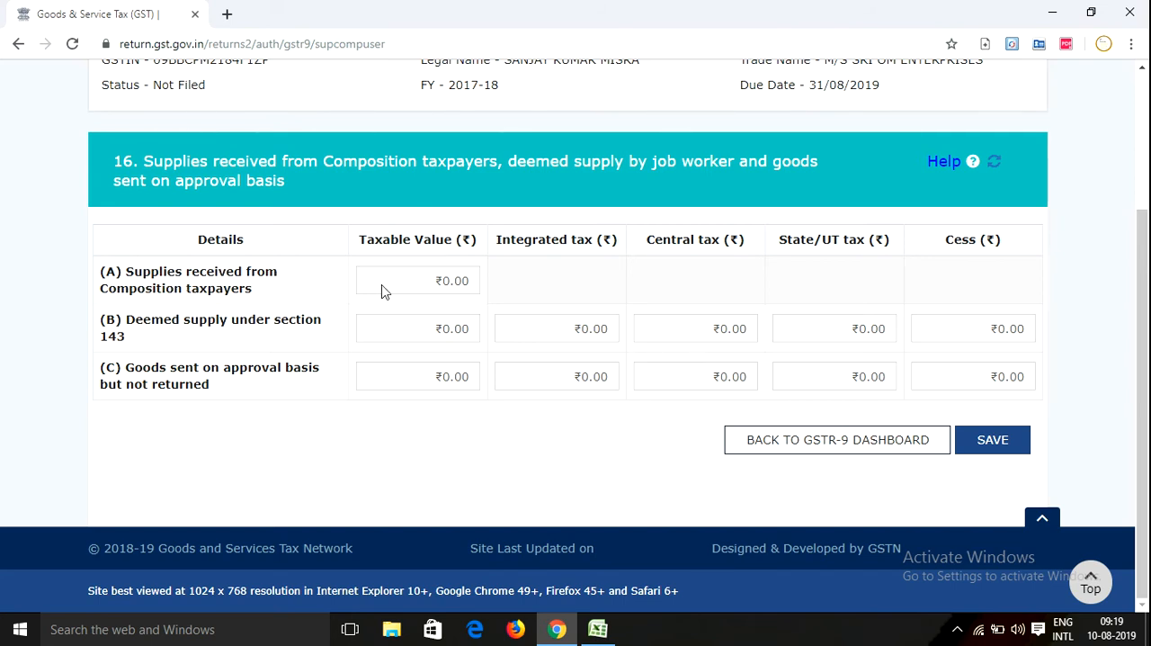
Go through table 16's entry fields for composition supplies in (A) and the tax columns of deemed supply in (B)
{"action": "left_click", "coordinate": [425, 278]}
{"action": "left_click", "coordinate": [558, 281]}
{"action": "left_click", "coordinate": [601, 328]}
{"action": "left_click", "coordinate": [696, 334]}
{"action": "left_click", "coordinate": [785, 334]}
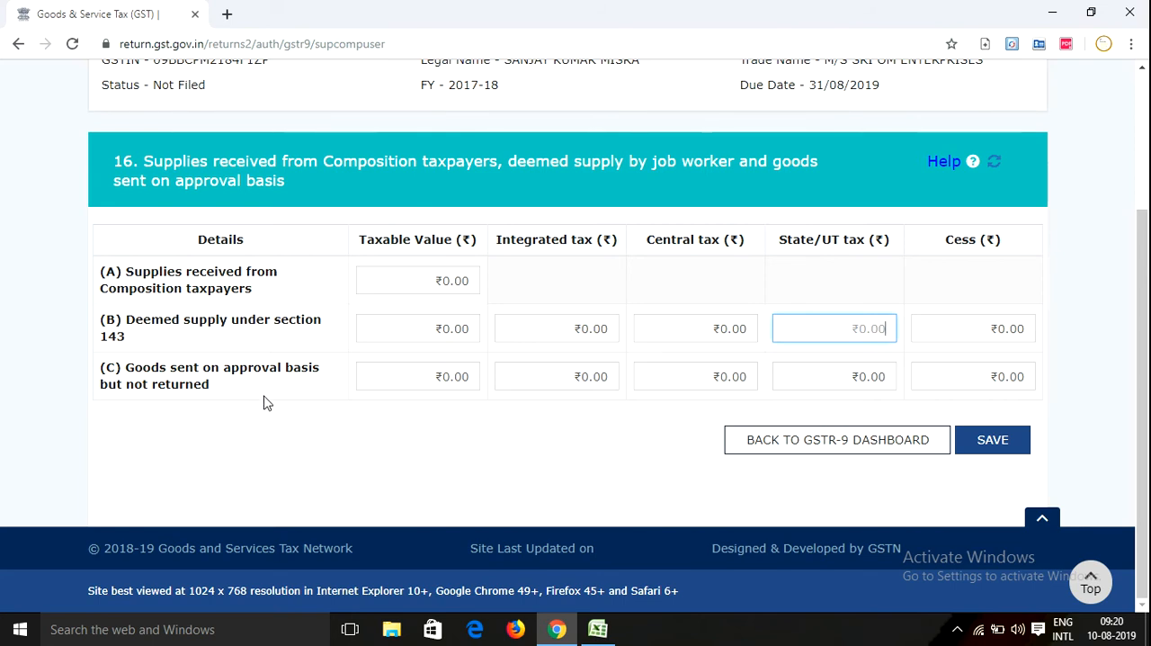
Go through table 16's row (C) fields for goods sent on approval basis and return to the GSTR-9 dashboard
{"action": "left_click", "coordinate": [416, 375]}
{"action": "left_click", "coordinate": [574, 385]}
{"action": "left_click", "coordinate": [754, 377]}
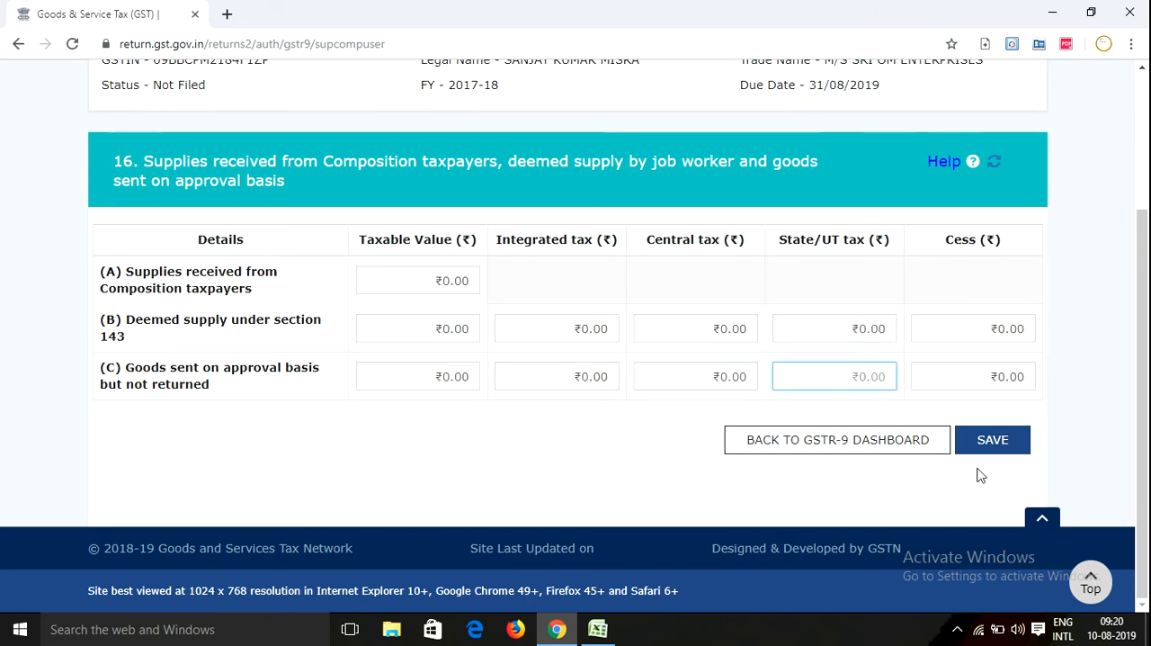
{"action": "left_click", "coordinate": [856, 440]}
Open table 17, the HSN wise summary of outward supplies, and view its goods section
{"action": "scroll", "coordinate": [803, 439], "scroll_direction": "down", "scroll_amount": 13}
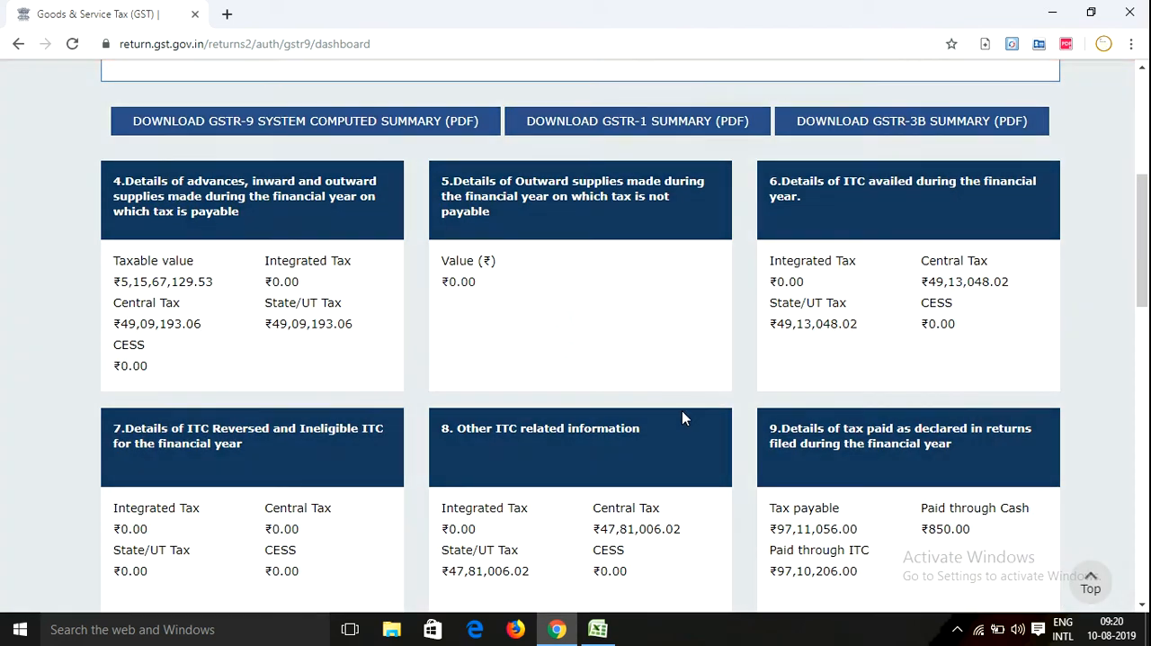
{"action": "scroll", "coordinate": [477, 396], "scroll_direction": "up", "scroll_amount": 2}
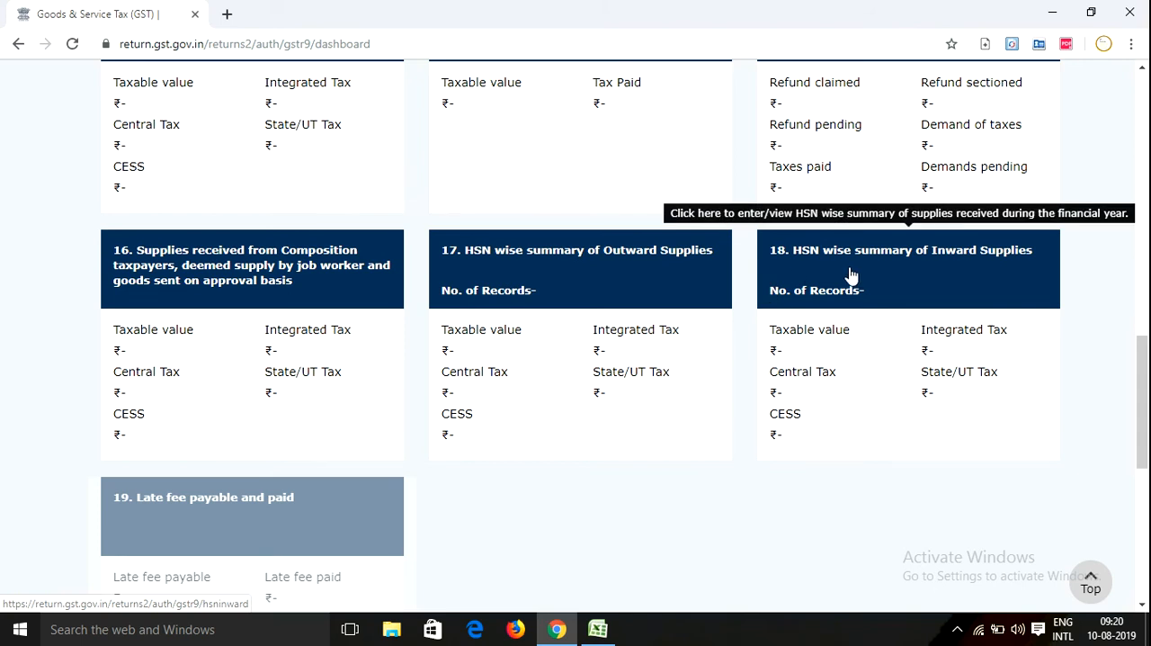
{"action": "left_click", "coordinate": [575, 260]}
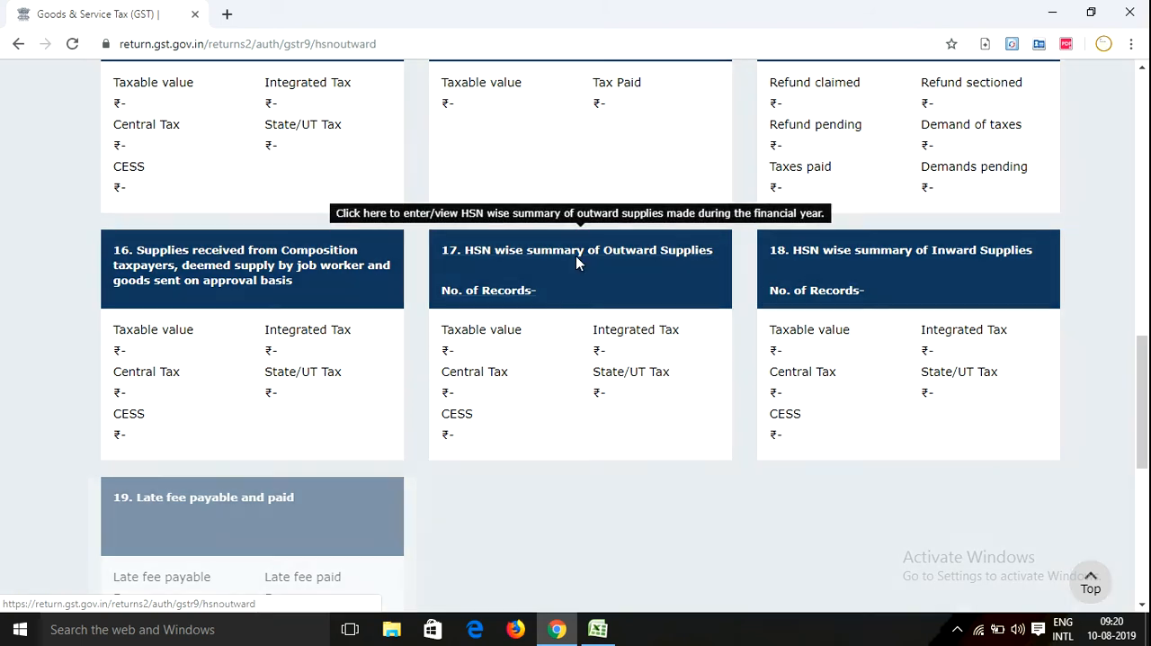
{"action": "scroll", "coordinate": [228, 440], "scroll_direction": "down", "scroll_amount": 1}
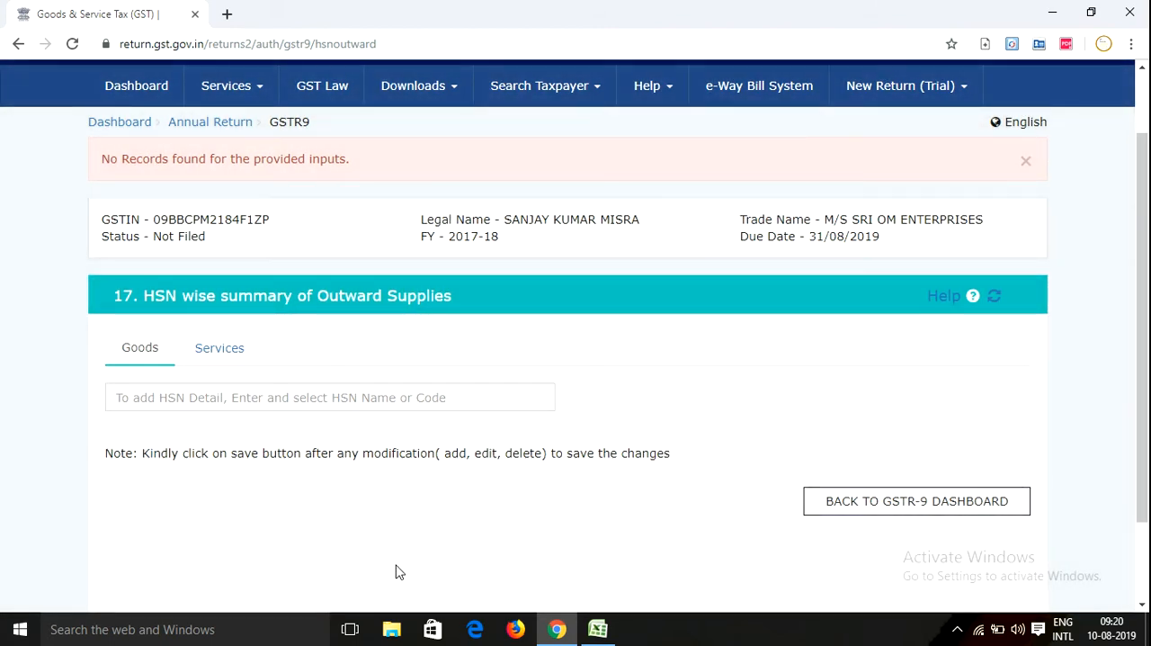
Switch to the Excel workbook and bring up the HSN wise Sale Summary on the Percentage wise & HSN wise Sale sheet
{"action": "left_click", "coordinate": [552, 627]}
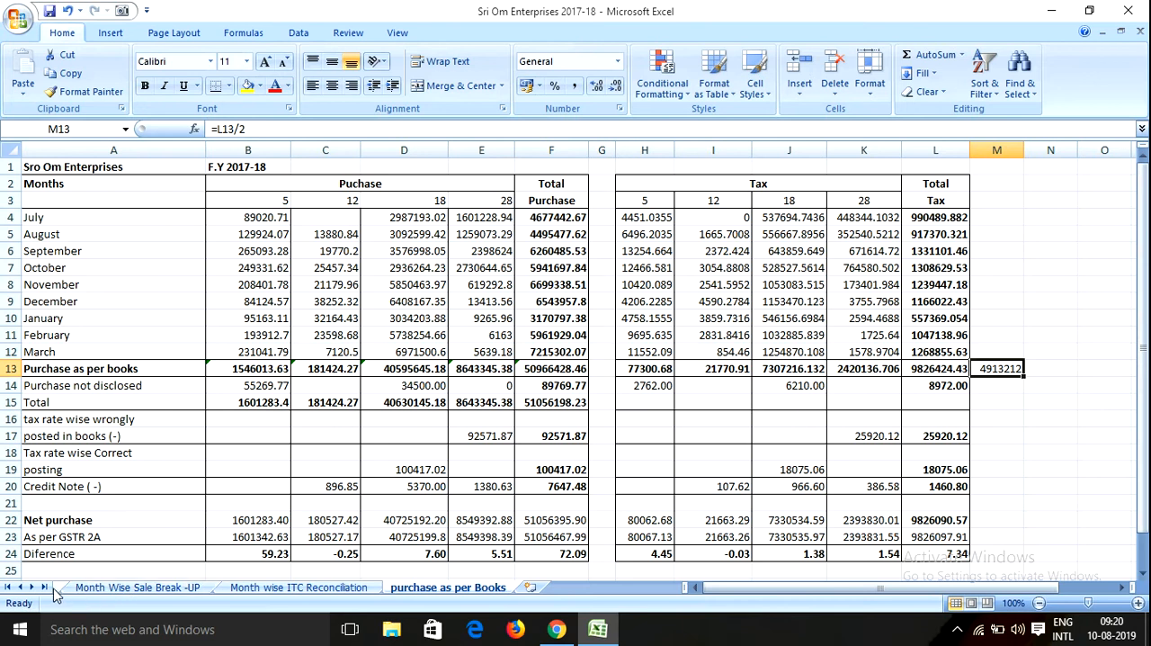
{"action": "left_click", "coordinate": [7, 587]}
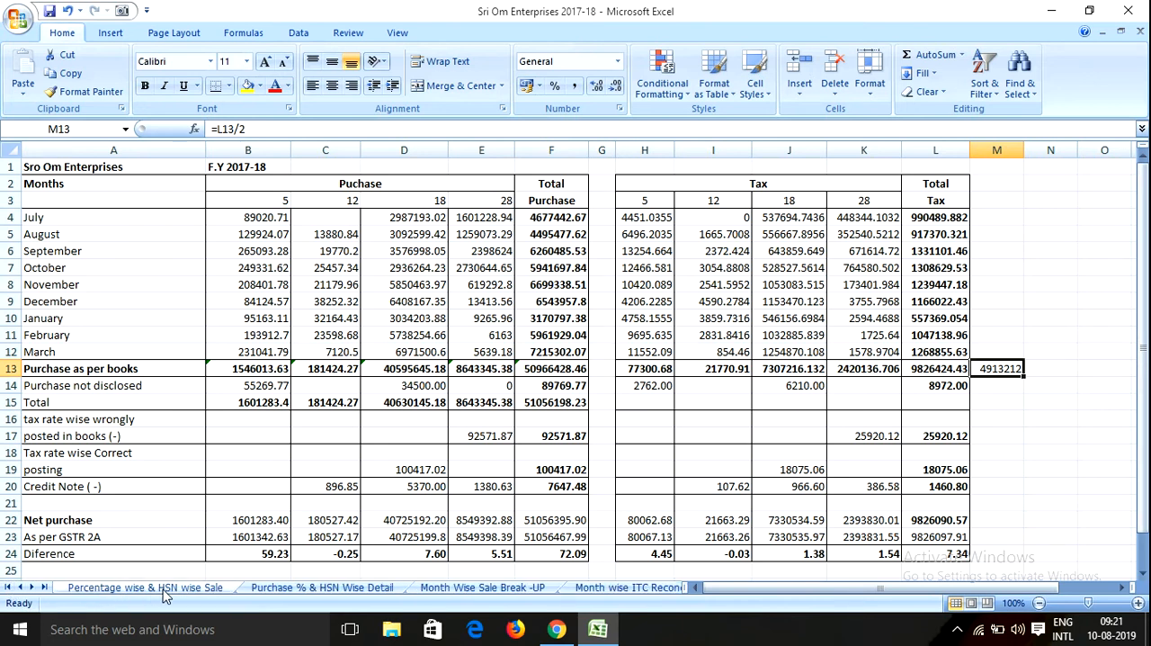
{"action": "left_click", "coordinate": [205, 588]}
{"action": "scroll", "coordinate": [168, 422], "scroll_direction": "up", "scroll_amount": 6}
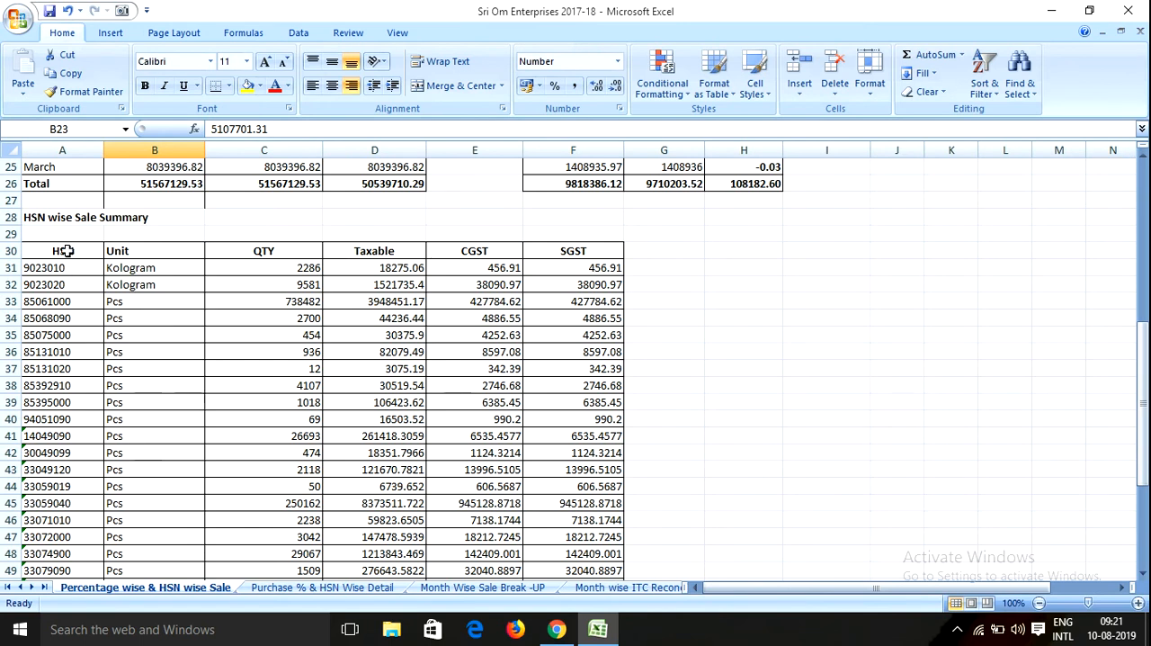
Enlarge the font of the whole HSN sale table, from the HSN heading through the Total row, to 22
{"action": "left_click", "coordinate": [62, 255]}
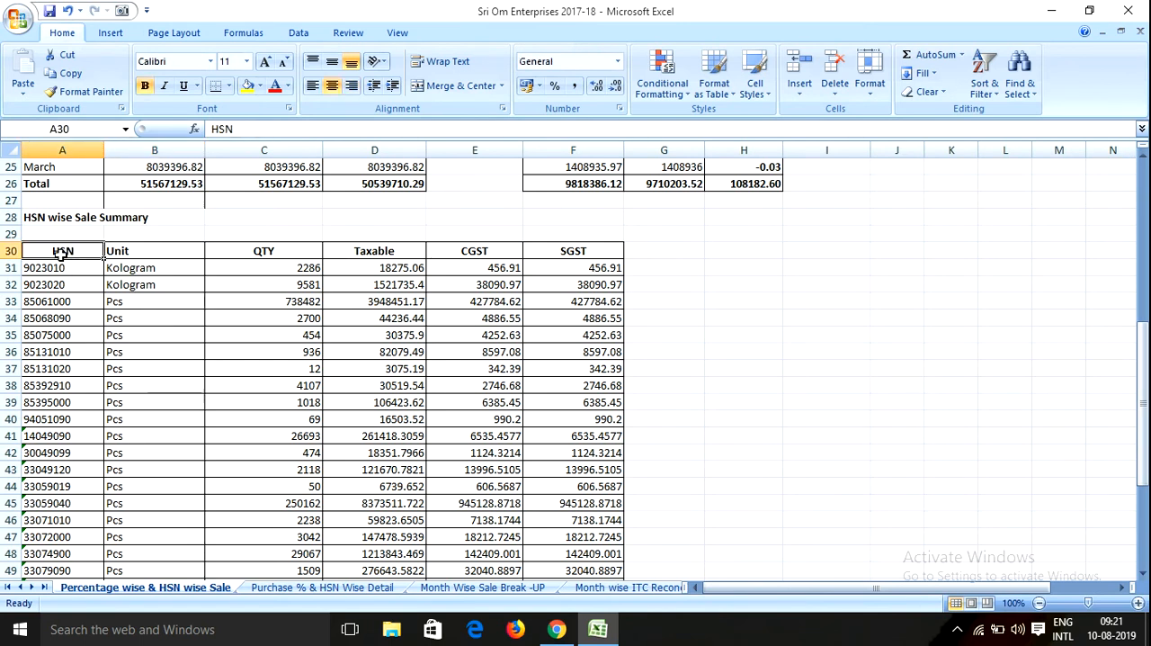
{"action": "key", "text": "shift+Right"}
{"action": "key", "text": "shift+Right"}
{"action": "key", "text": "shift+Right"}
{"action": "key", "text": "shift+Right"}
{"action": "key", "text": "shift+Right"}
{"action": "key", "text": "shift+Page_Down"}
{"action": "key", "text": "shift+Down"}
{"action": "key", "text": "shift+Down"}
{"action": "key", "text": "shift+Down"}
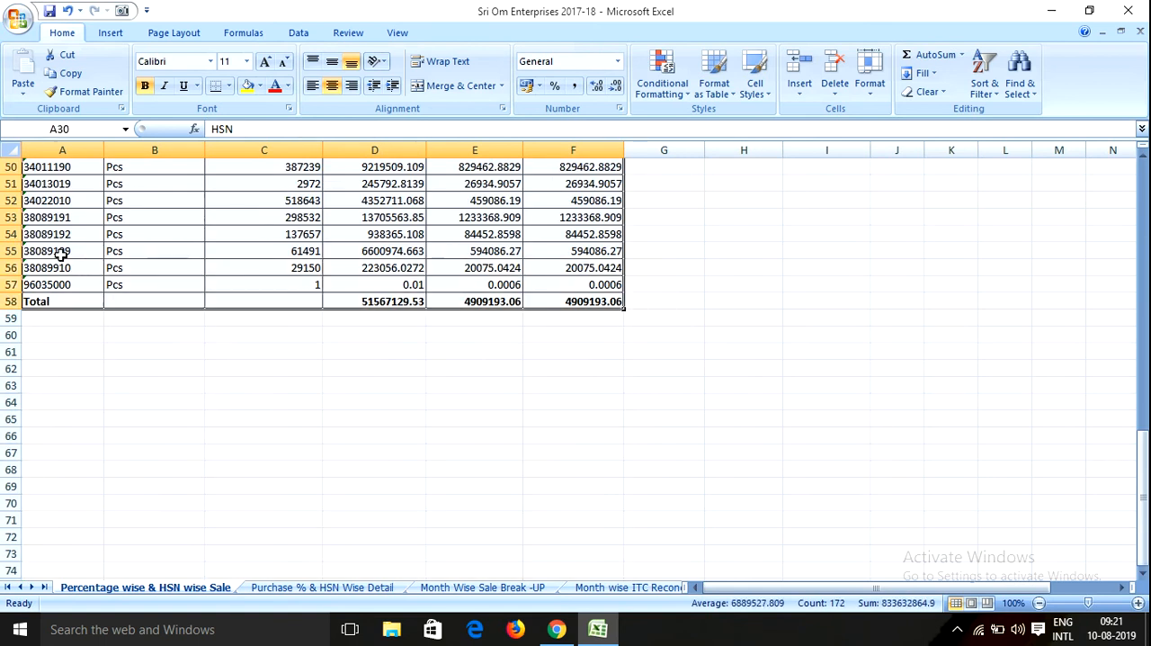
{"action": "left_click", "coordinate": [266, 63]}
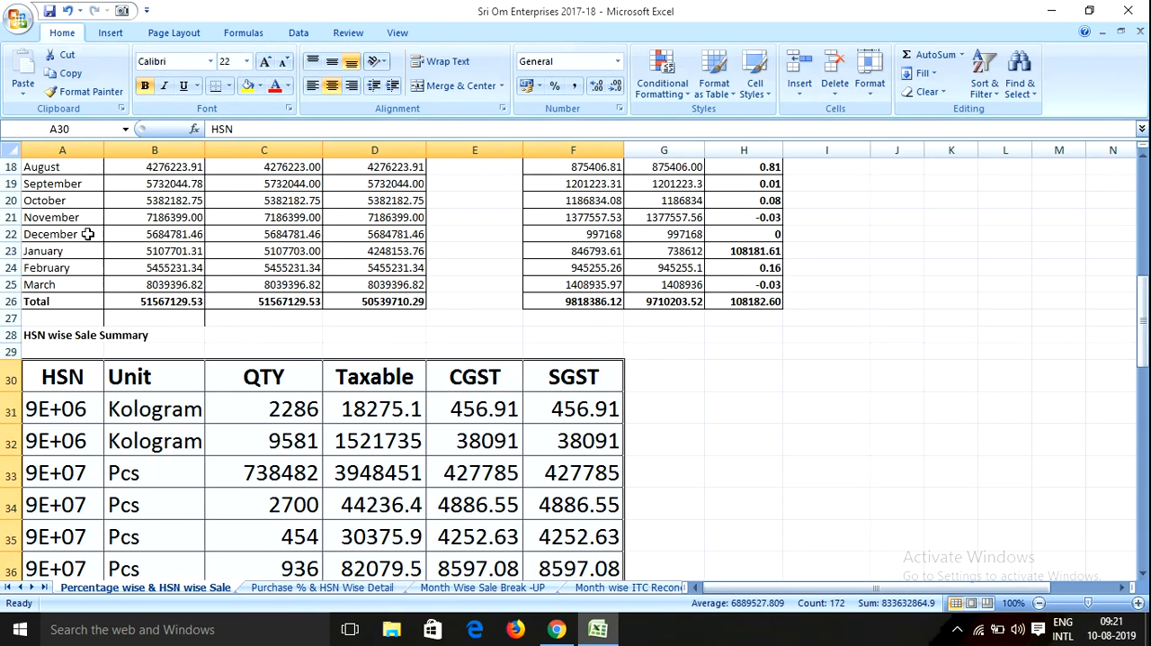
Autofit columns A, B, D, E and F so the enlarged HSN table's entries show in full
{"action": "double_click", "coordinate": [105, 151]}
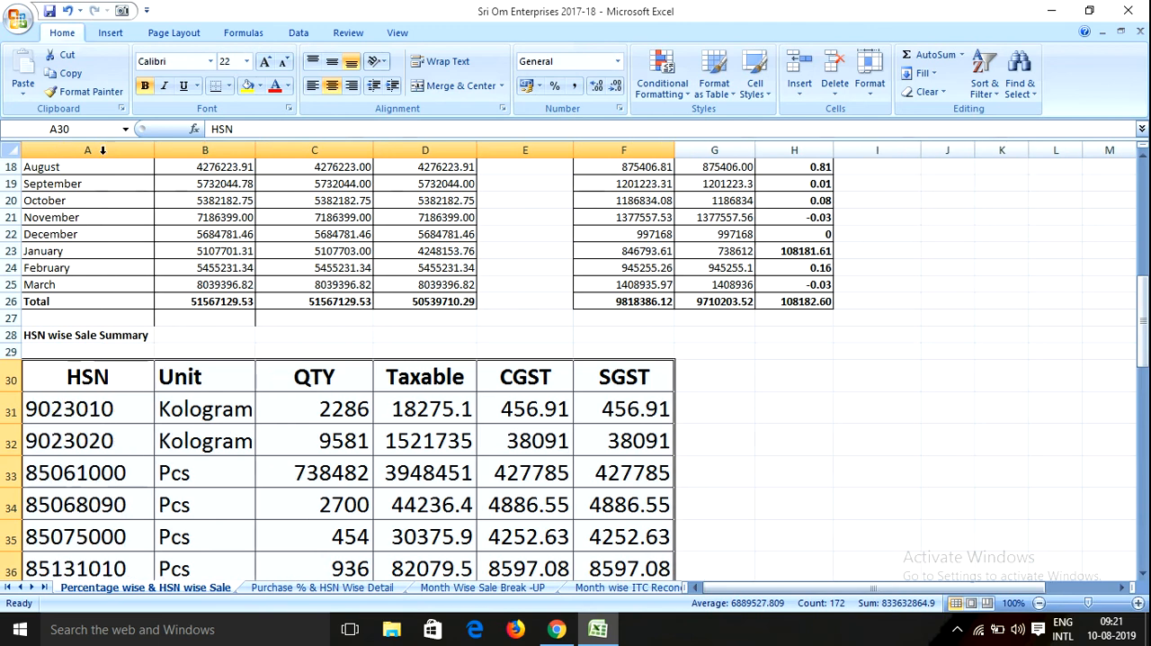
{"action": "double_click", "coordinate": [255, 150]}
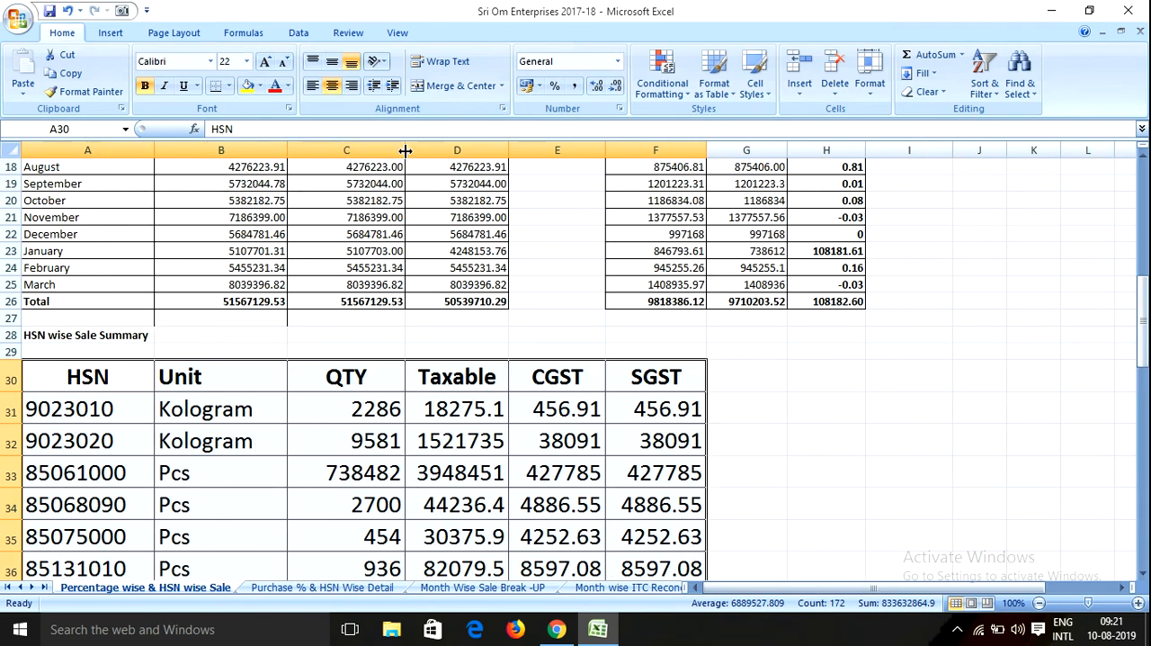
{"action": "double_click", "coordinate": [508, 151]}
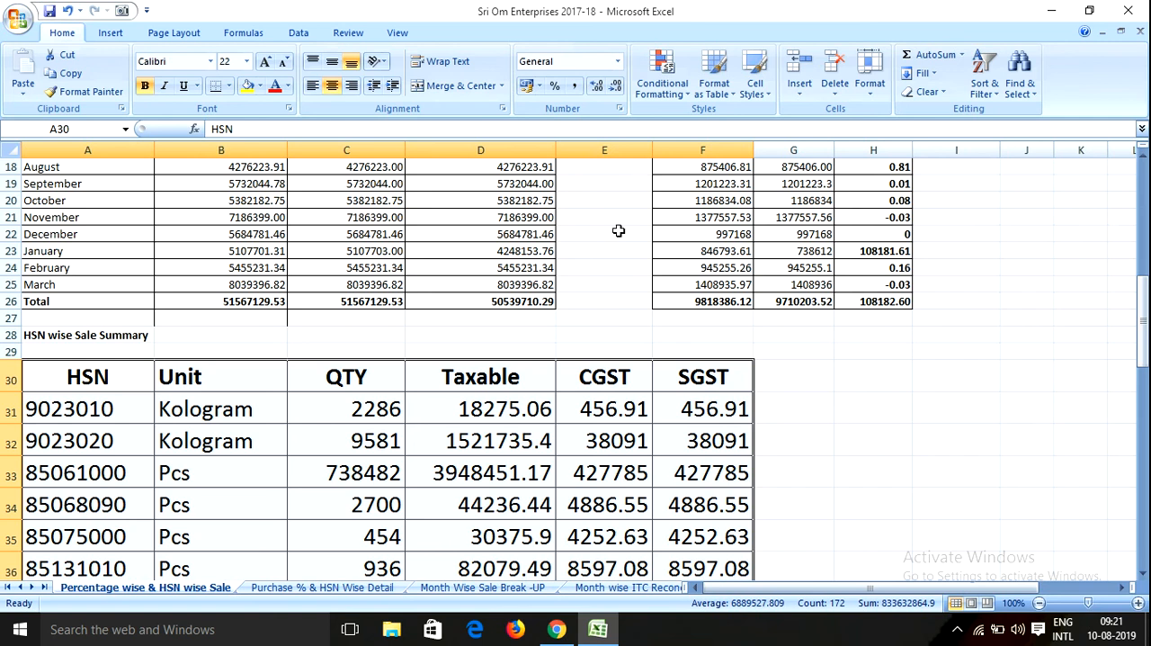
{"action": "double_click", "coordinate": [653, 150]}
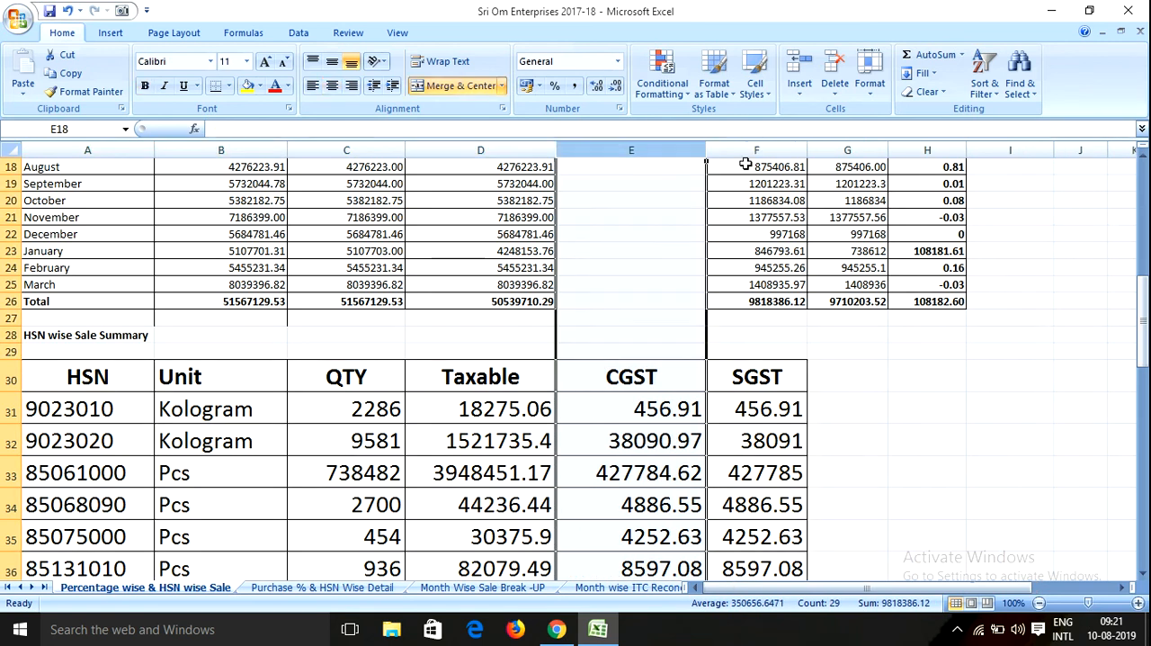
{"action": "double_click", "coordinate": [807, 150]}
{"action": "scroll", "coordinate": [319, 360], "scroll_direction": "down", "scroll_amount": 2}
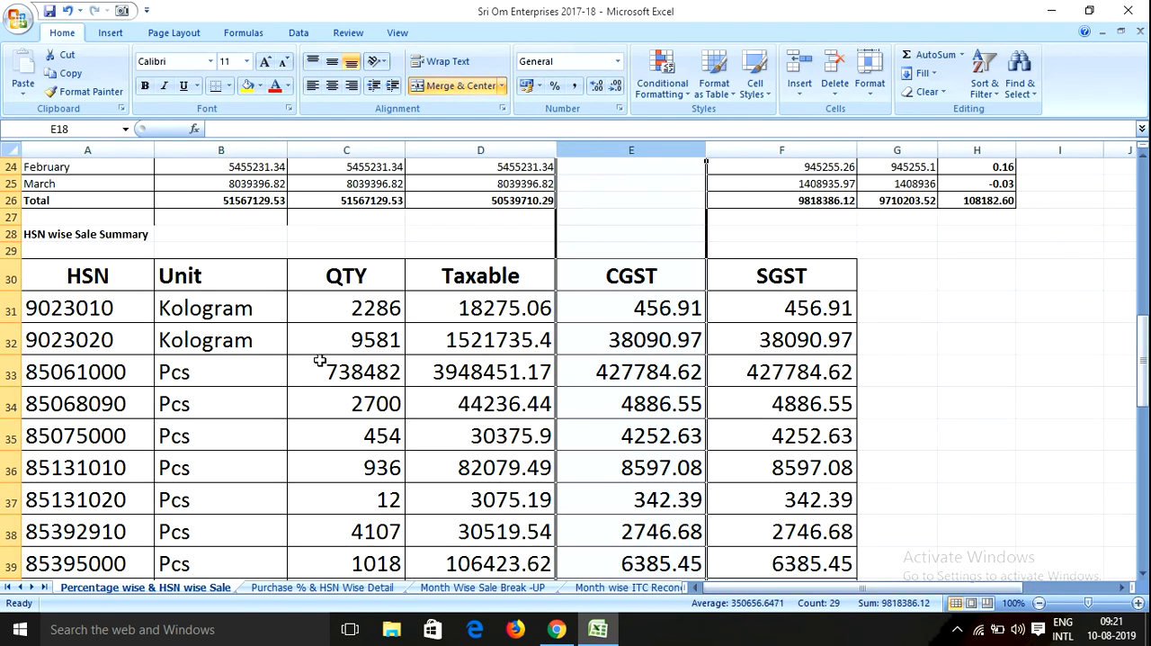
Enlarge the HSN wise Sale Summary title to font size 28
{"action": "left_click", "coordinate": [59, 235]}
{"action": "left_click", "coordinate": [264, 62]}
{"action": "left_click", "coordinate": [263, 61]}
{"action": "left_click", "coordinate": [264, 61]}
{"action": "left_click", "coordinate": [263, 61]}
{"action": "left_click", "coordinate": [263, 61]}
{"action": "left_click", "coordinate": [264, 61]}
{"action": "left_click", "coordinate": [263, 62]}
{"action": "left_click", "coordinate": [126, 387]}
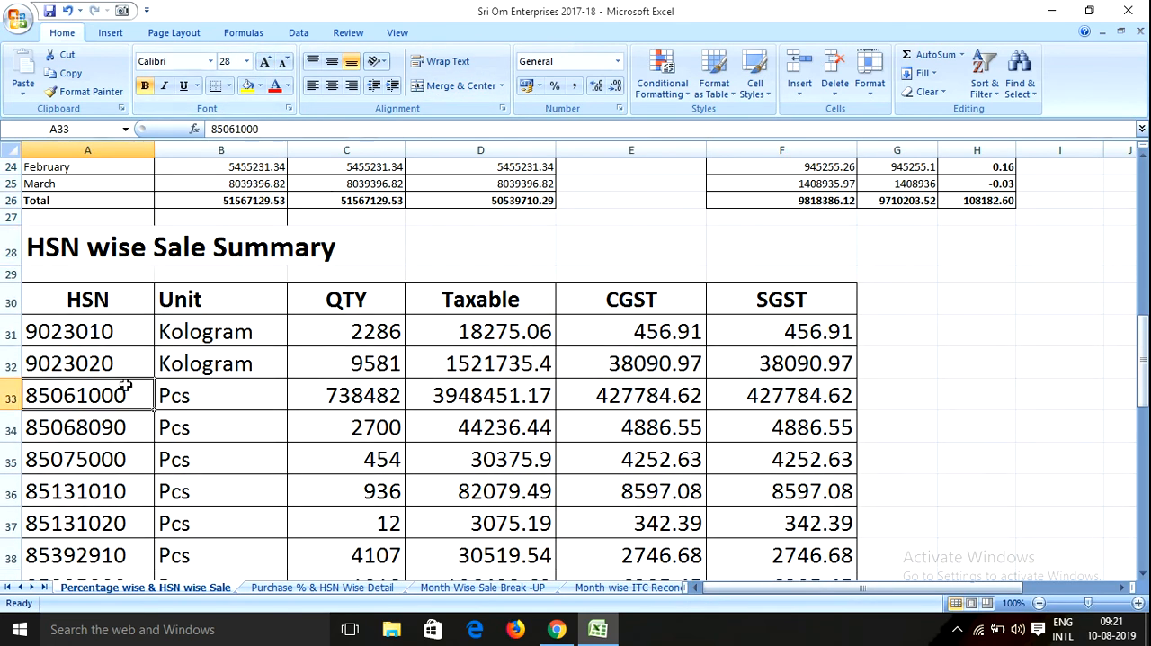
Look over the HSN code rows, checking them against the table 17 page on the GST portal
{"action": "scroll", "coordinate": [126, 387], "scroll_direction": "down", "scroll_amount": 1}
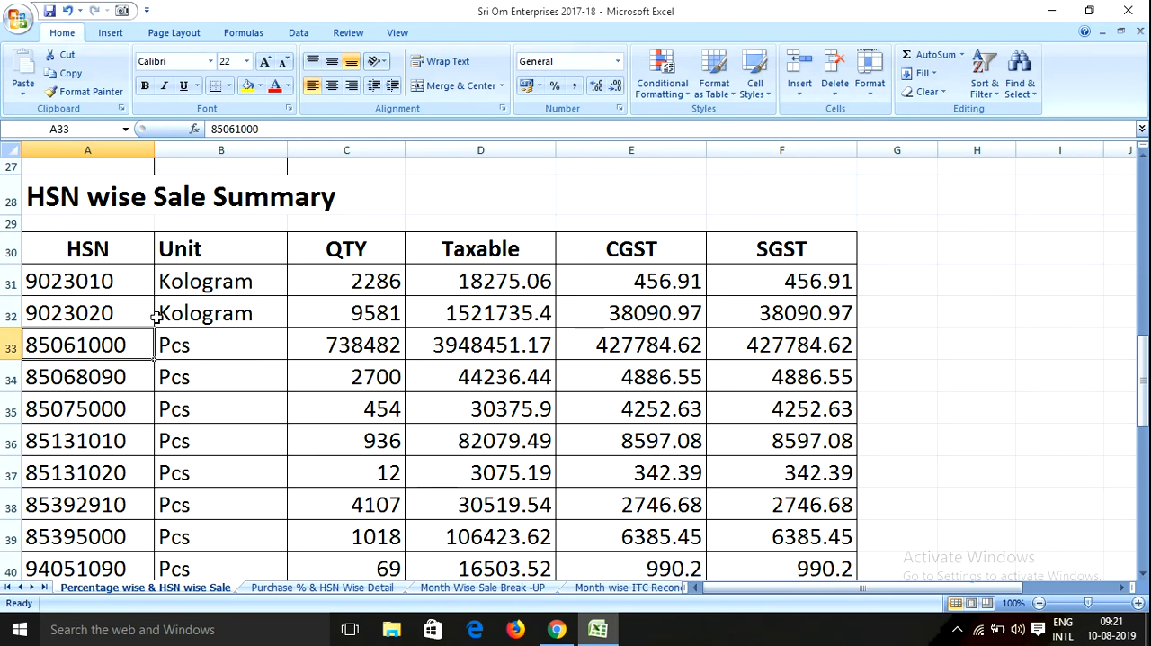
{"action": "scroll", "coordinate": [170, 307], "scroll_direction": "down", "scroll_amount": 2}
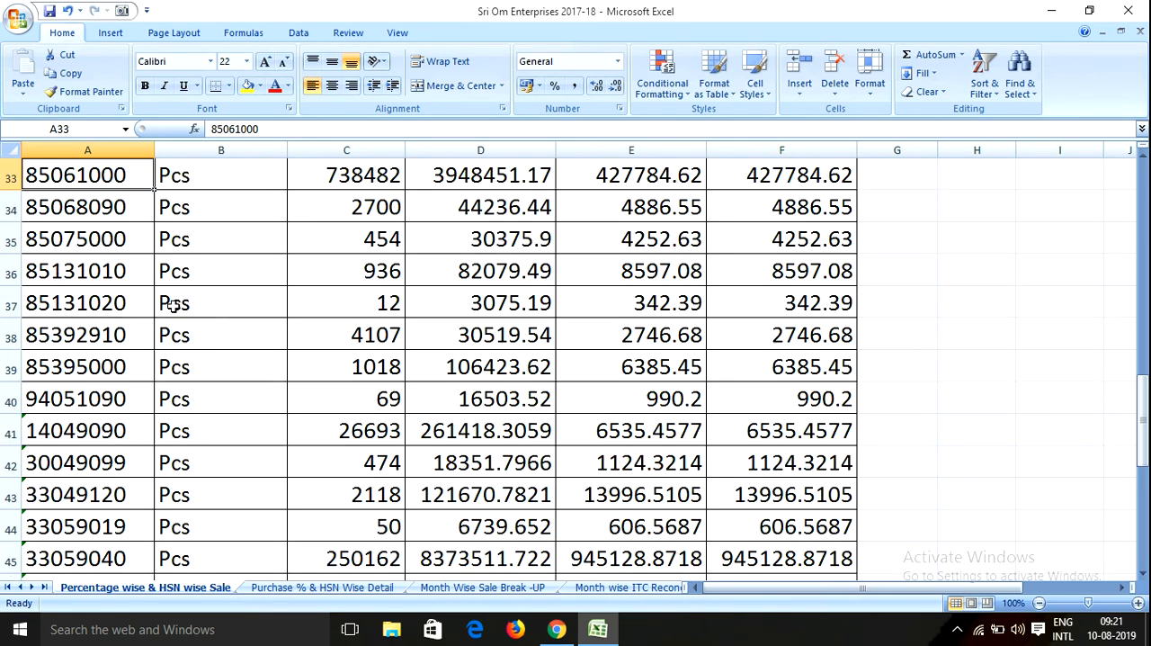
{"action": "left_click", "coordinate": [558, 630]}
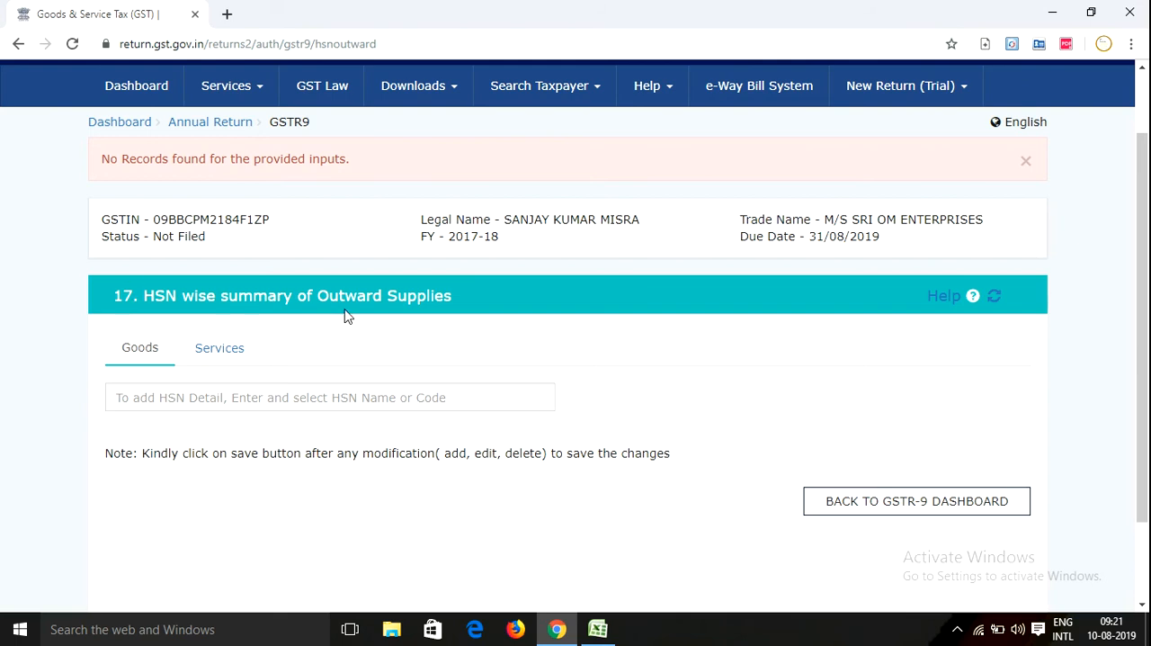
{"action": "left_click", "coordinate": [598, 629]}
{"action": "scroll", "coordinate": [117, 274], "scroll_direction": "up", "scroll_amount": 1}
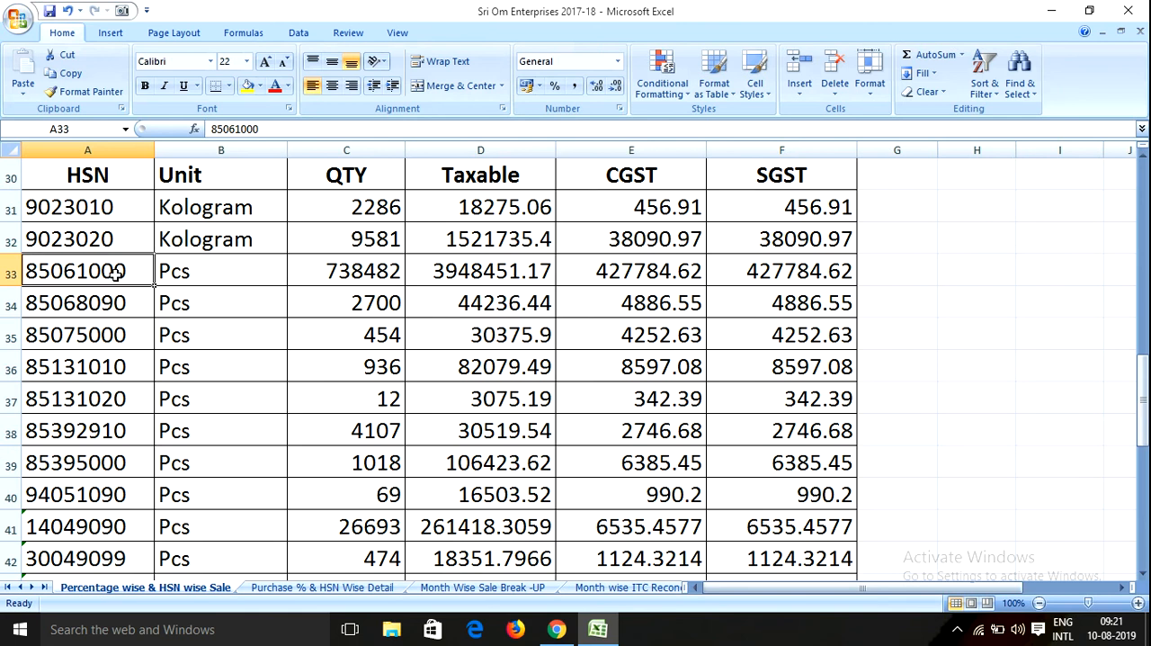
{"action": "scroll", "coordinate": [135, 236], "scroll_direction": "up", "scroll_amount": 1}
Review the sale summary's title and its HSN, Unit, QTY, Taxable, CGST and SGST headings
{"action": "left_click", "coordinate": [74, 200]}
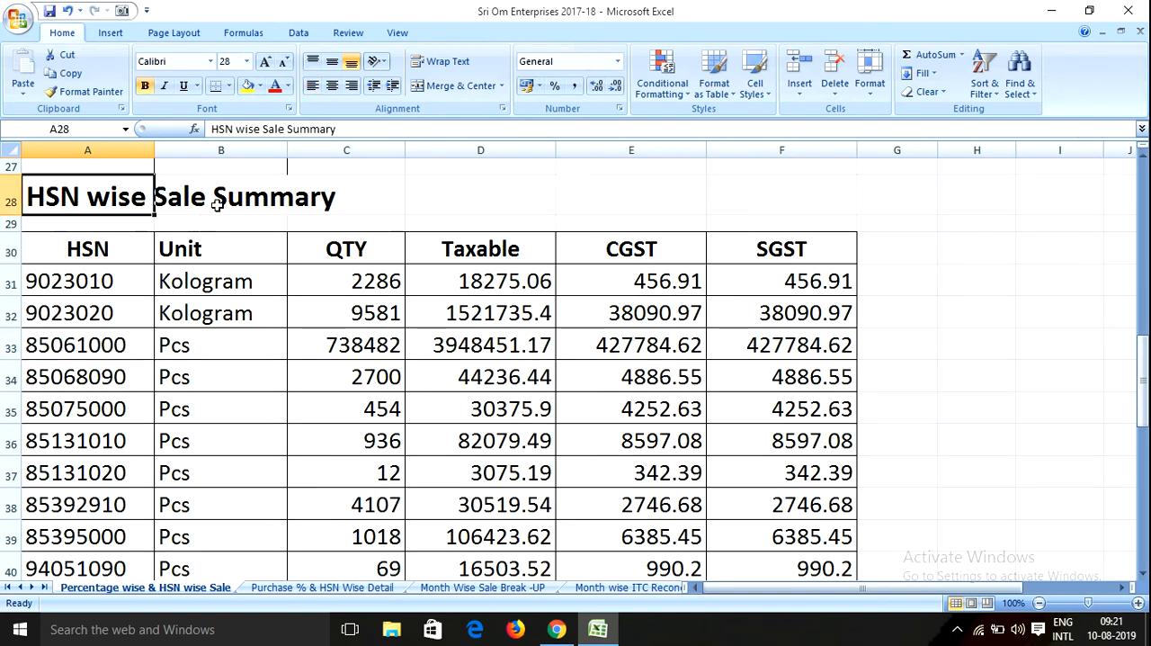
{"action": "left_click", "coordinate": [238, 196]}
{"action": "left_click", "coordinate": [65, 252]}
{"action": "left_click", "coordinate": [201, 250]}
{"action": "left_click", "coordinate": [347, 257]}
{"action": "left_click", "coordinate": [466, 263]}
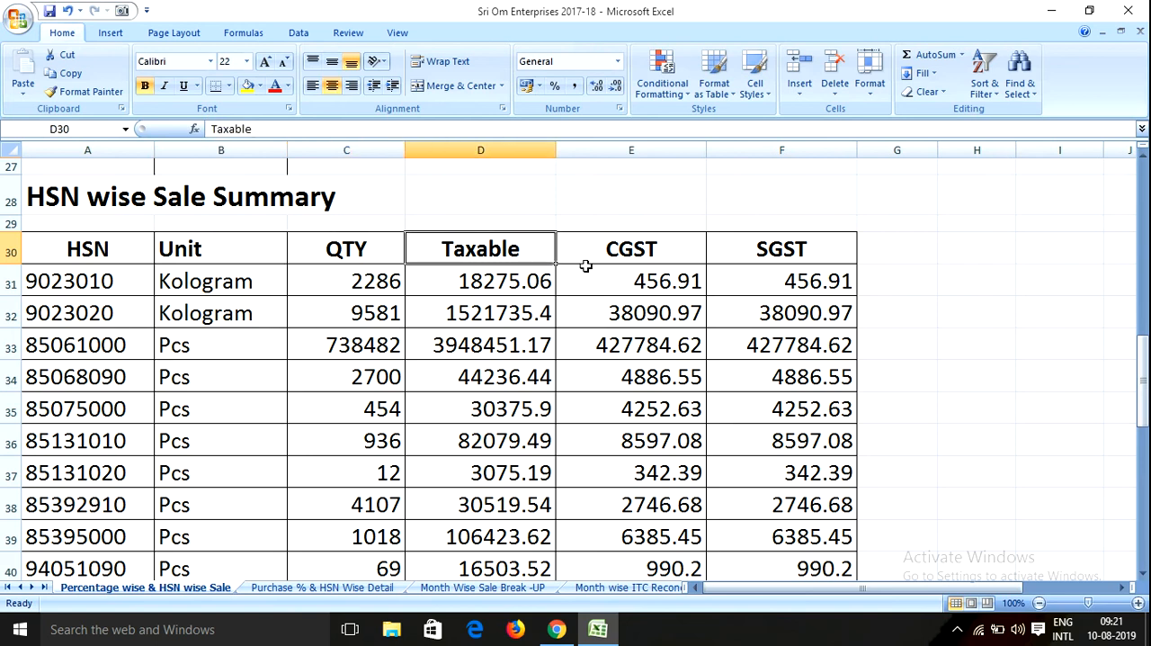
{"action": "left_click", "coordinate": [632, 270]}
{"action": "left_click", "coordinate": [779, 257]}
Check the Taxable, CGST and SGST totals at the end of the HSN sale table
{"action": "scroll", "coordinate": [518, 361], "scroll_direction": "down", "scroll_amount": 1}
{"action": "scroll", "coordinate": [518, 361], "scroll_direction": "down", "scroll_amount": 7}
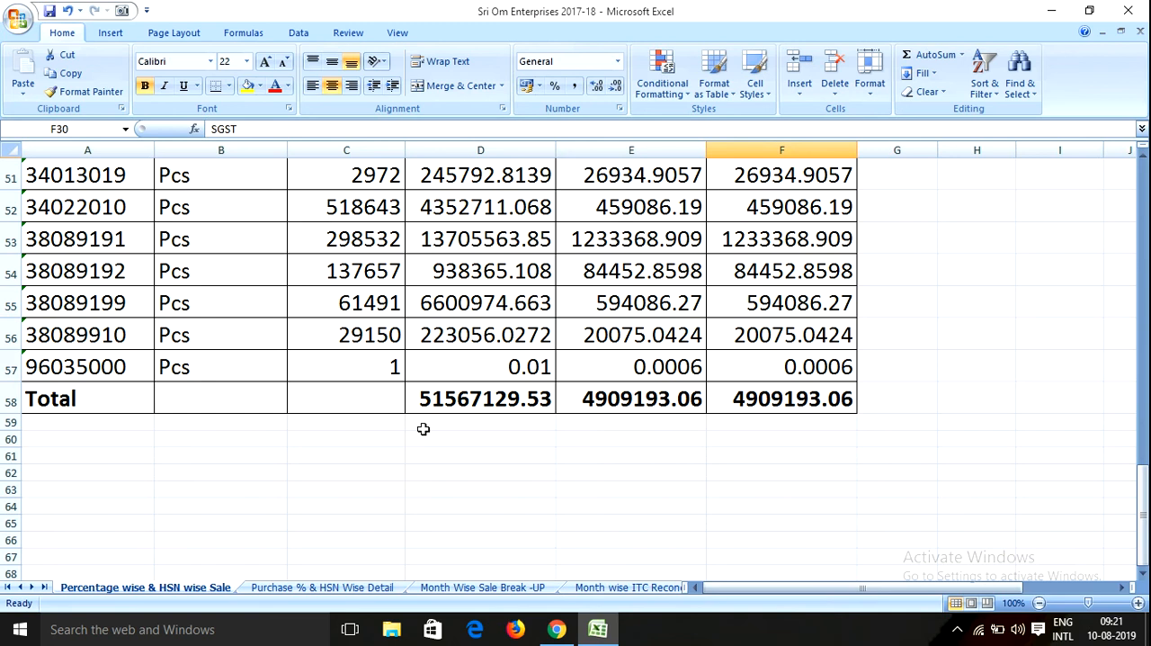
{"action": "left_click", "coordinate": [490, 406]}
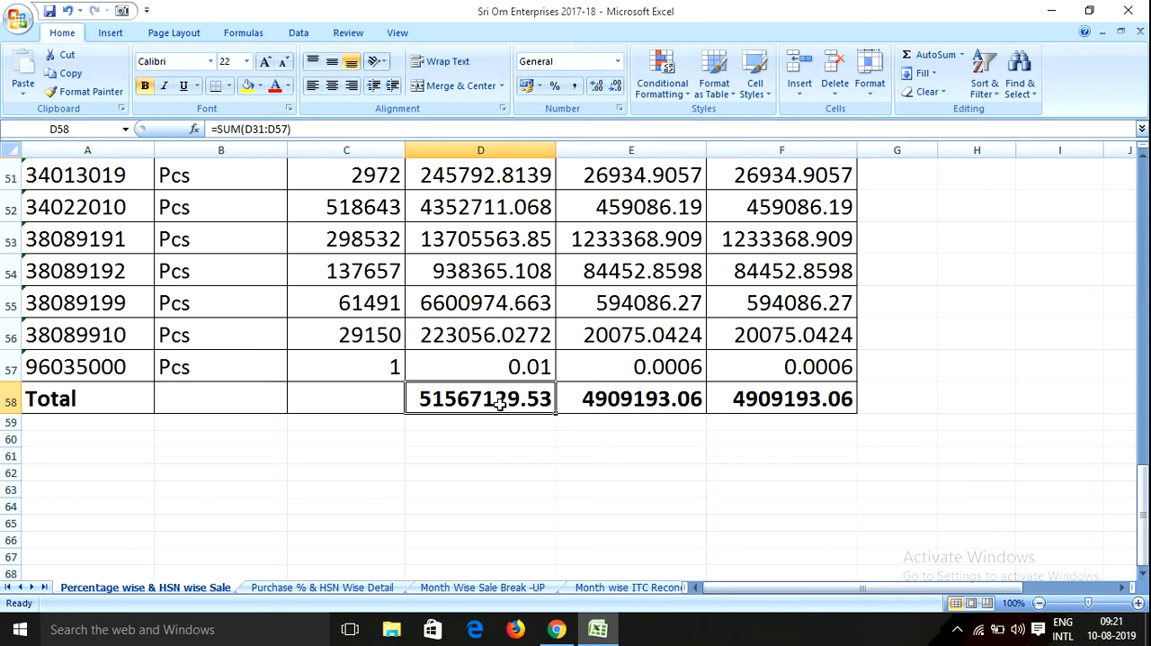
{"action": "left_click", "coordinate": [624, 402]}
{"action": "left_click", "coordinate": [776, 397]}
{"action": "left_click", "coordinate": [604, 396]}
Inspect the sum formula behind the Taxable total and look over the neighbouring cells of the last rows
{"action": "double_click", "coordinate": [492, 407]}
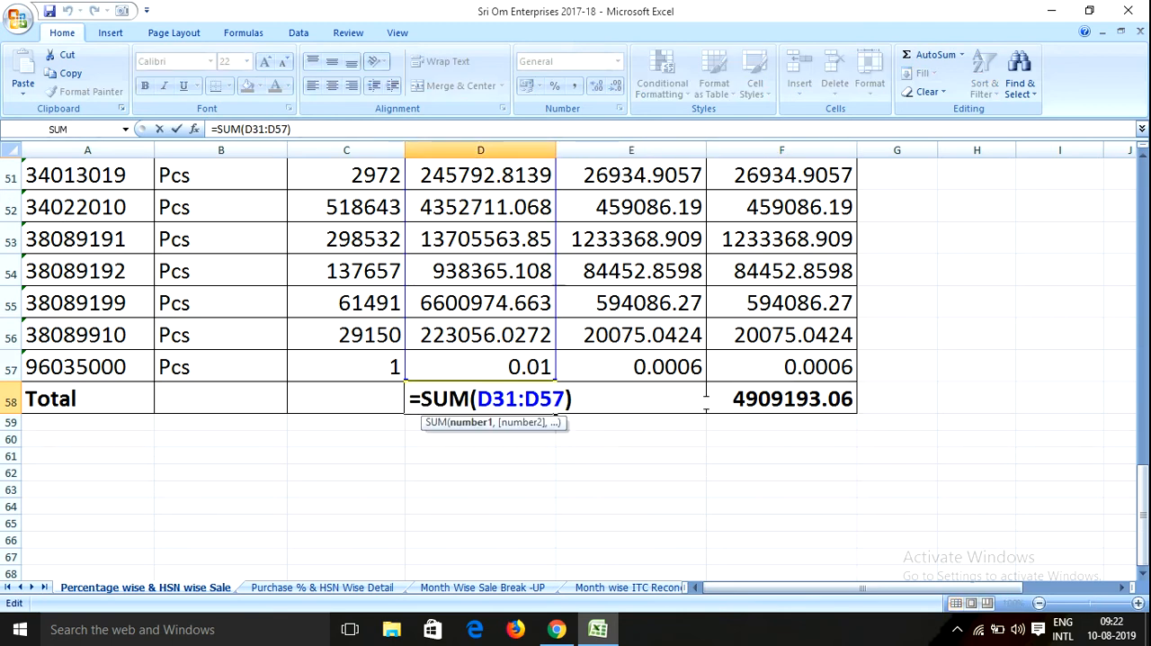
{"action": "key", "text": "Escape"}
{"action": "key", "text": "Right"}
{"action": "key", "text": "Right"}
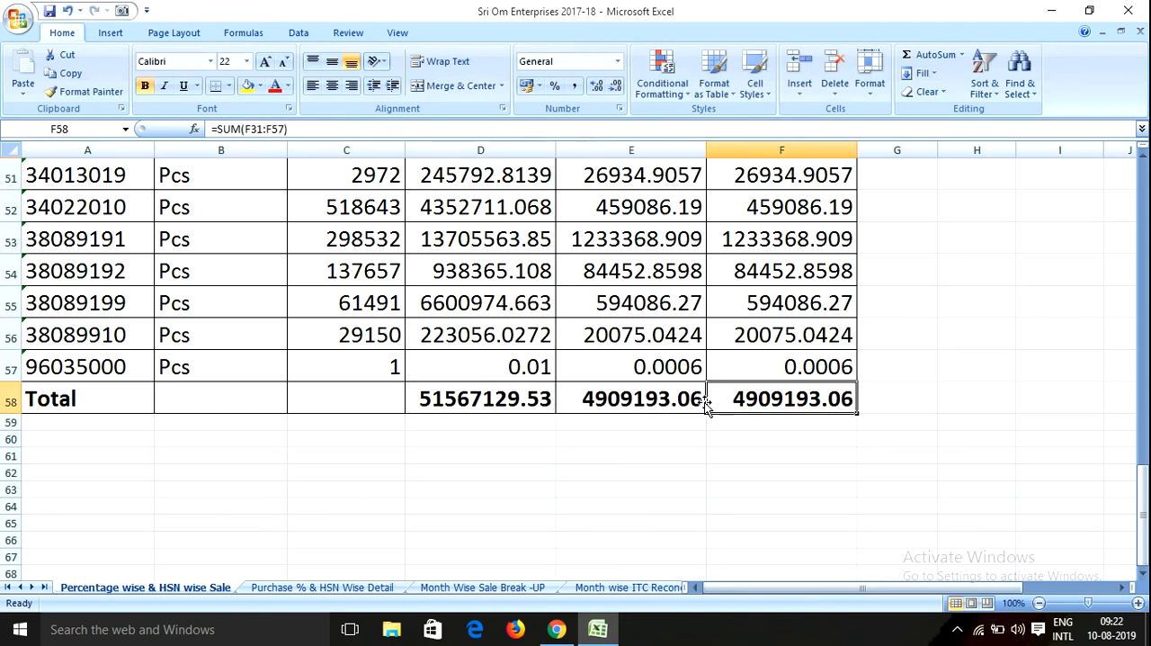
{"action": "left_click", "coordinate": [512, 392]}
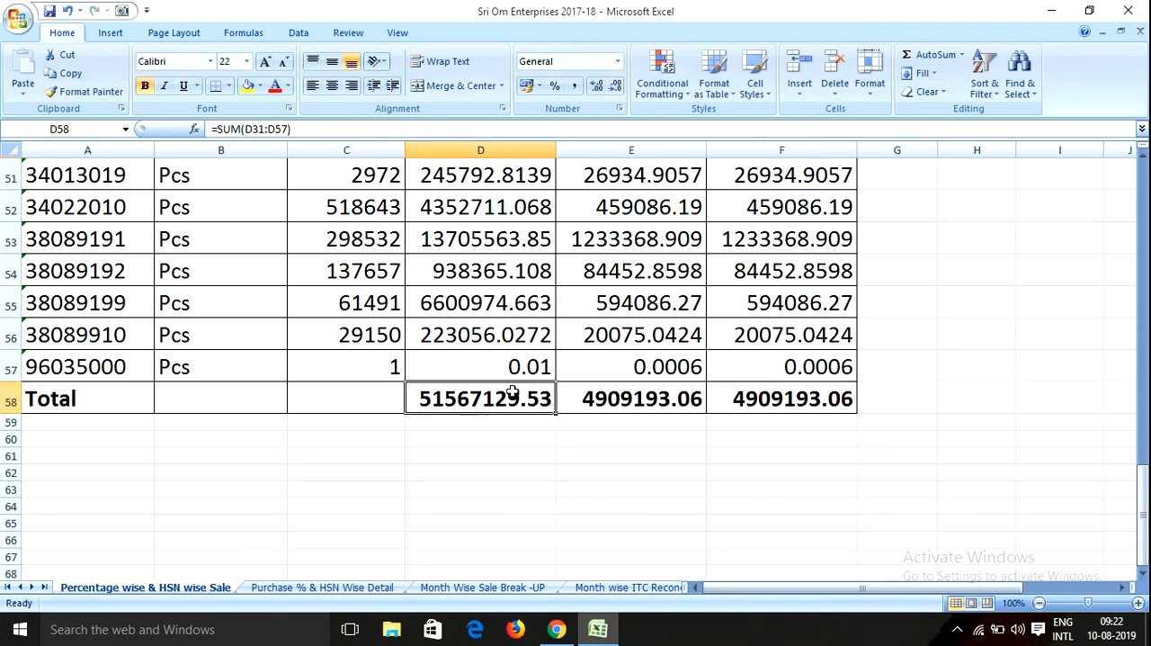
{"action": "left_click", "coordinate": [345, 404]}
{"action": "left_click", "coordinate": [226, 393]}
{"action": "left_click", "coordinate": [81, 371]}
{"action": "left_click", "coordinate": [486, 333]}
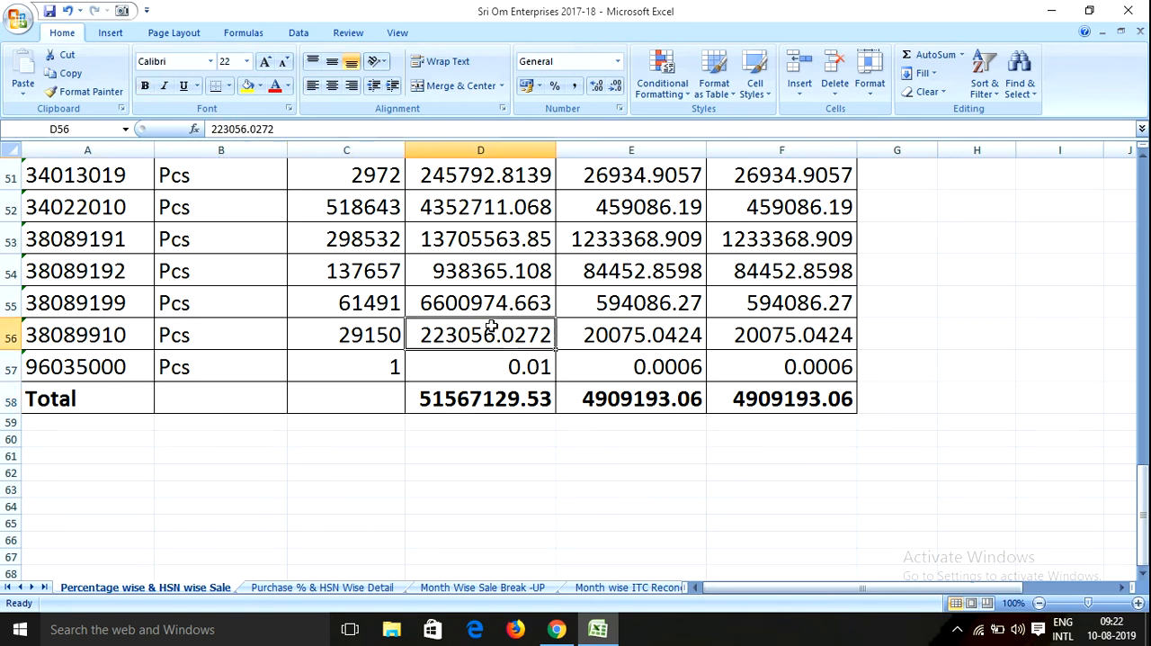
Copy HSN code 9023010 from the sale summary and paste it into the HSN search field of table 17's goods on the GST portal
{"action": "scroll", "coordinate": [468, 333], "scroll_direction": "up", "scroll_amount": 6}
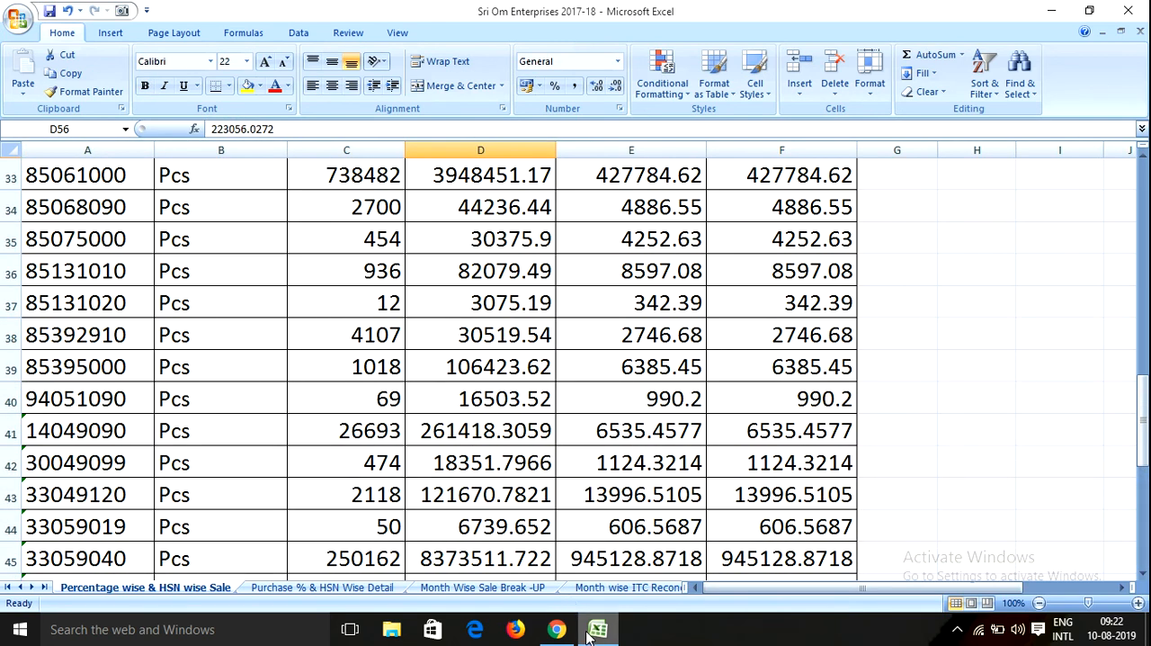
{"action": "scroll", "coordinate": [191, 383], "scroll_direction": "up", "scroll_amount": 4}
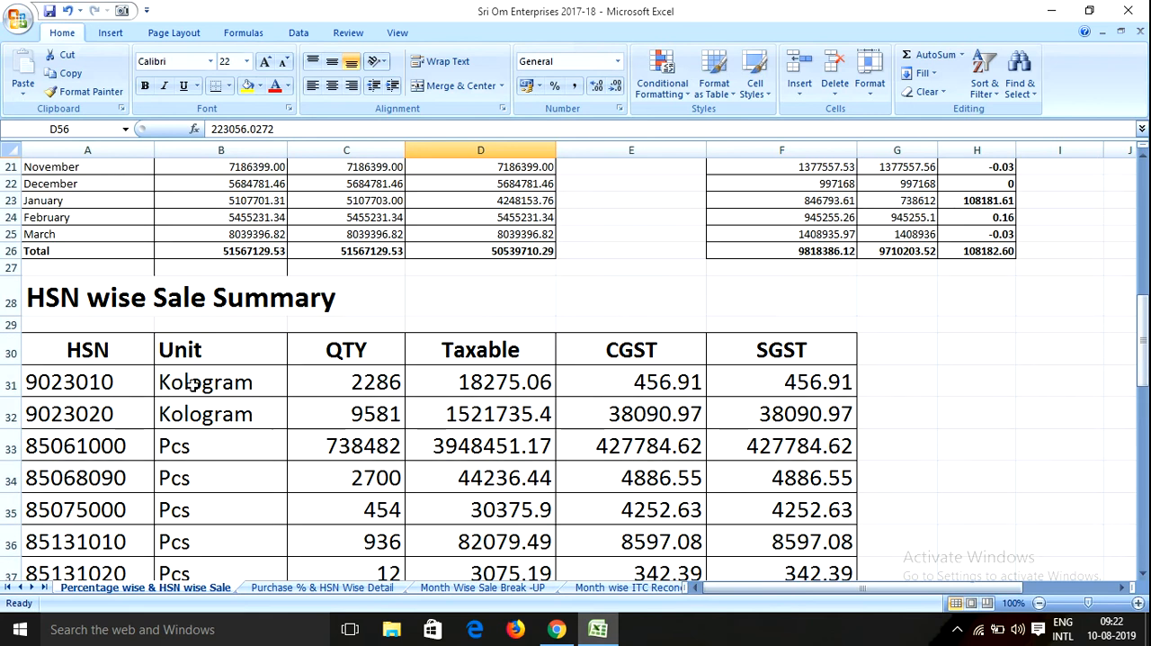
{"action": "left_click", "coordinate": [115, 393]}
{"action": "double_click", "coordinate": [115, 393]}
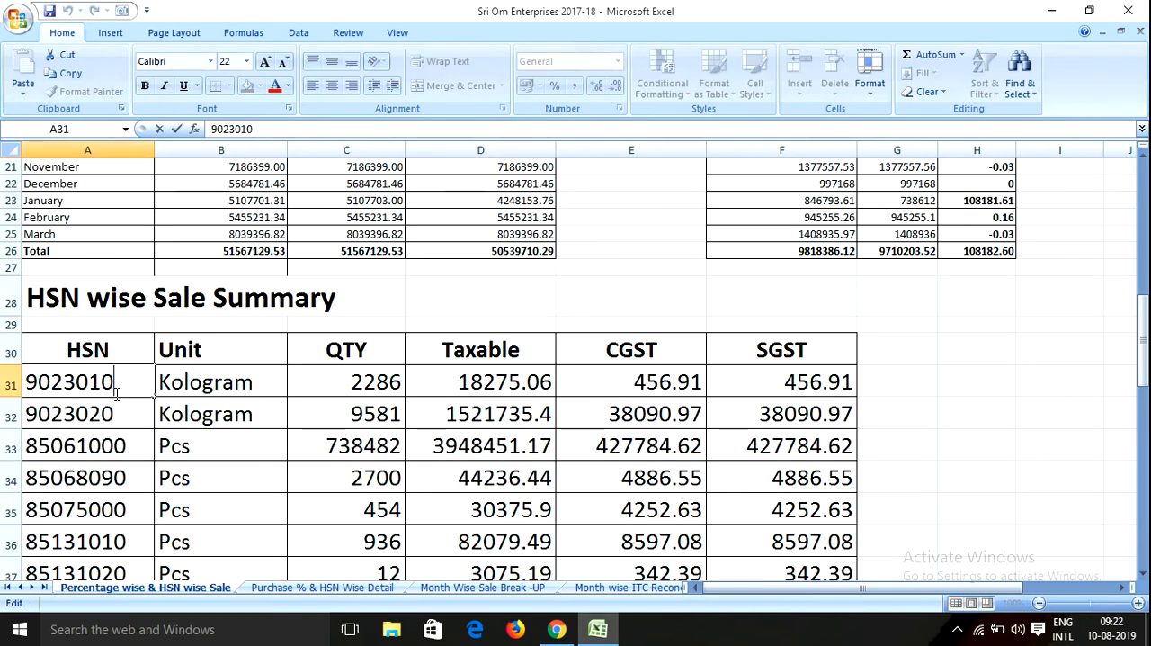
{"action": "double_click", "coordinate": [117, 393]}
{"action": "key", "text": "ctrl+c"}
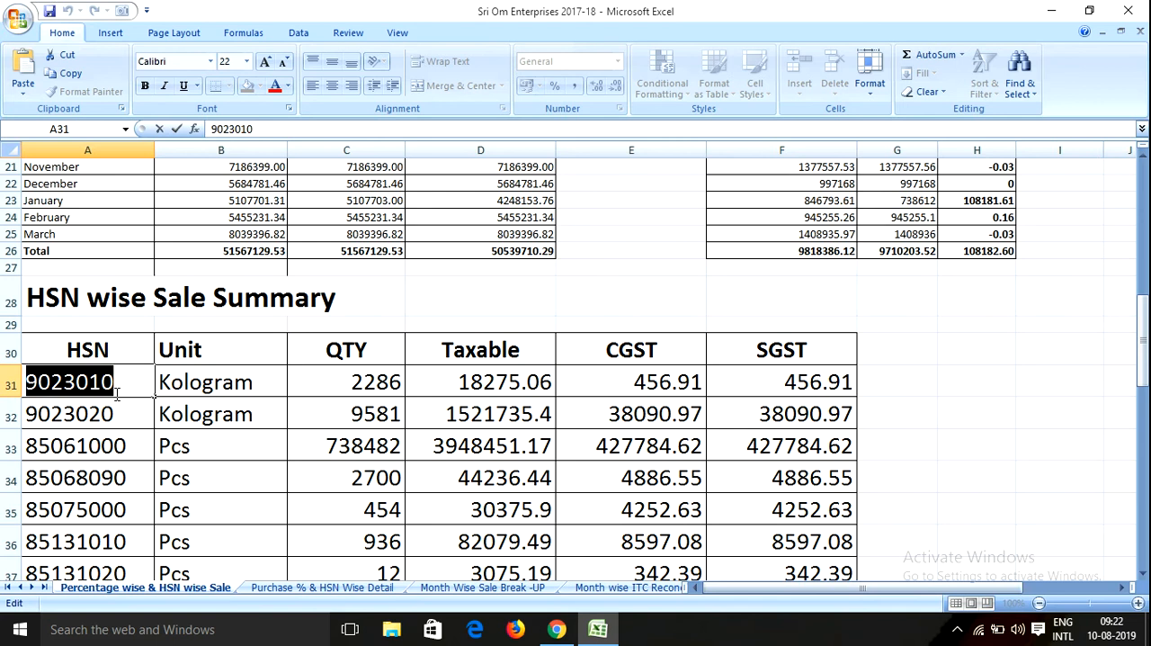
{"action": "left_click", "coordinate": [557, 630]}
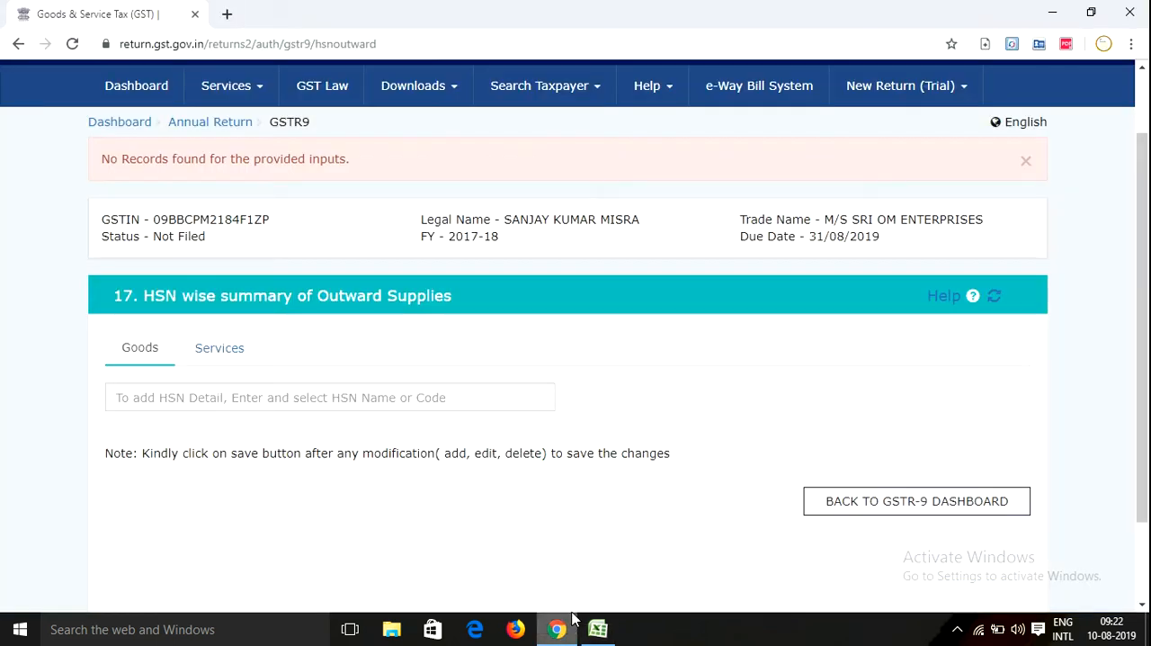
{"action": "left_click", "coordinate": [152, 404]}
{"action": "key", "text": "ctrl+v"}
{"action": "left_click", "coordinate": [621, 391]}
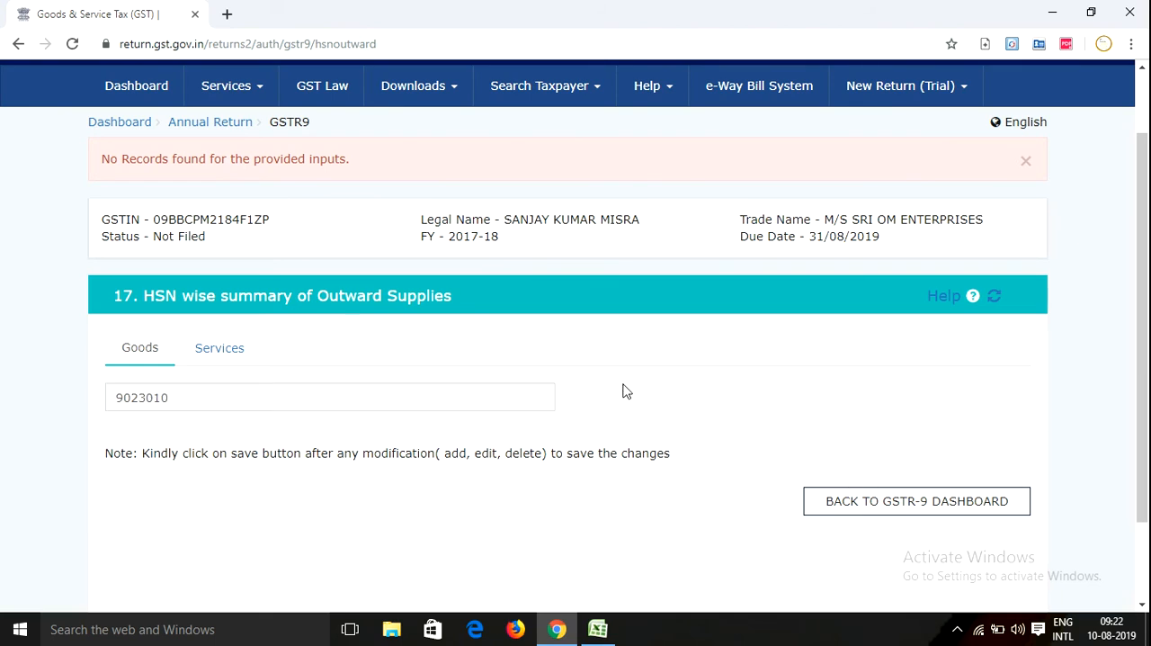
Shorten the HSN search term to 9023 and select code 90230010, teaching aids, from the suggestions
{"action": "left_click", "coordinate": [201, 391]}
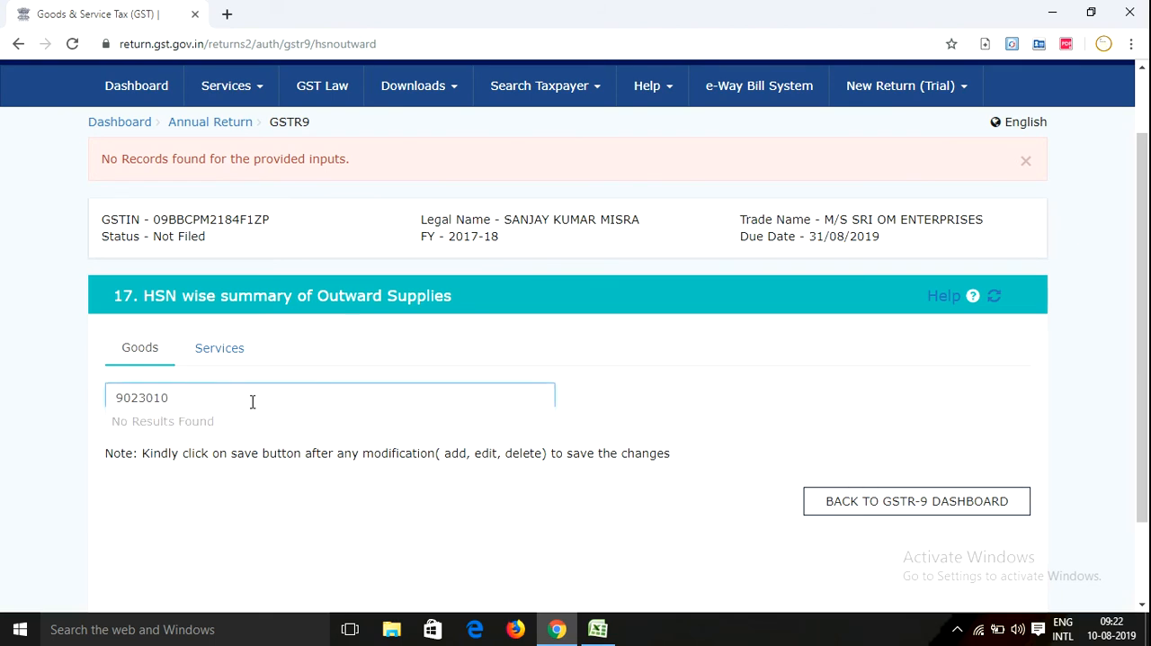
{"action": "left_click", "coordinate": [613, 411]}
{"action": "left_click", "coordinate": [296, 399]}
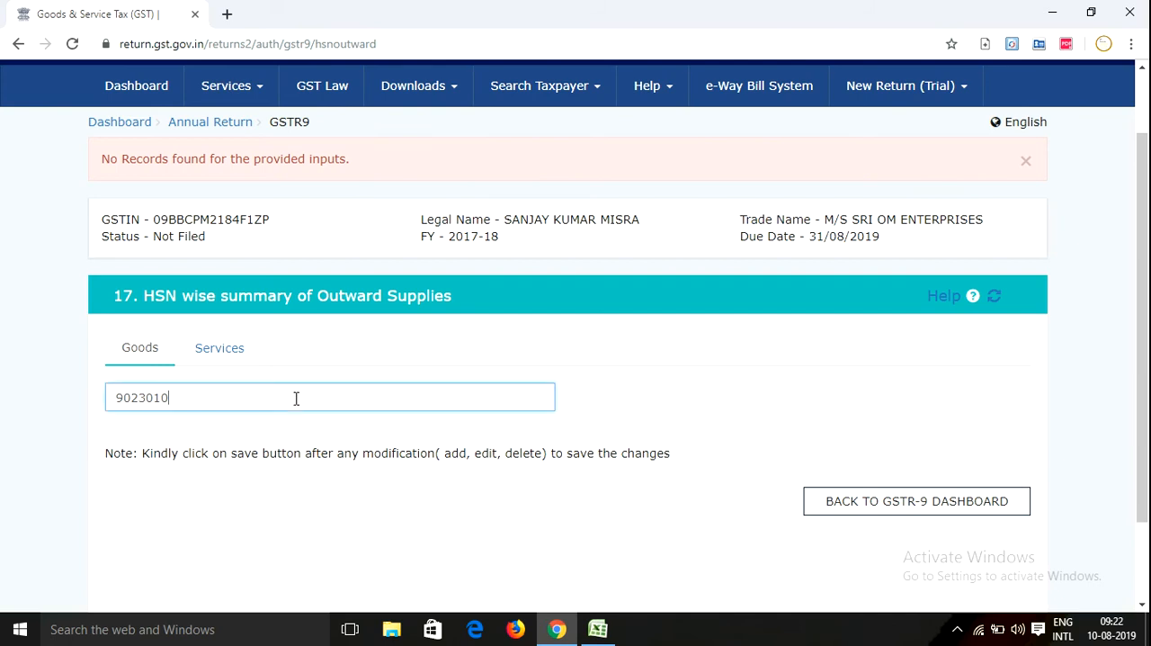
{"action": "left_click", "coordinate": [635, 400]}
{"action": "left_click", "coordinate": [291, 391]}
{"action": "left_click", "coordinate": [600, 414]}
{"action": "left_click", "coordinate": [297, 393]}
{"action": "key", "text": "BackSpace"}
{"action": "key", "text": "BackSpace"}
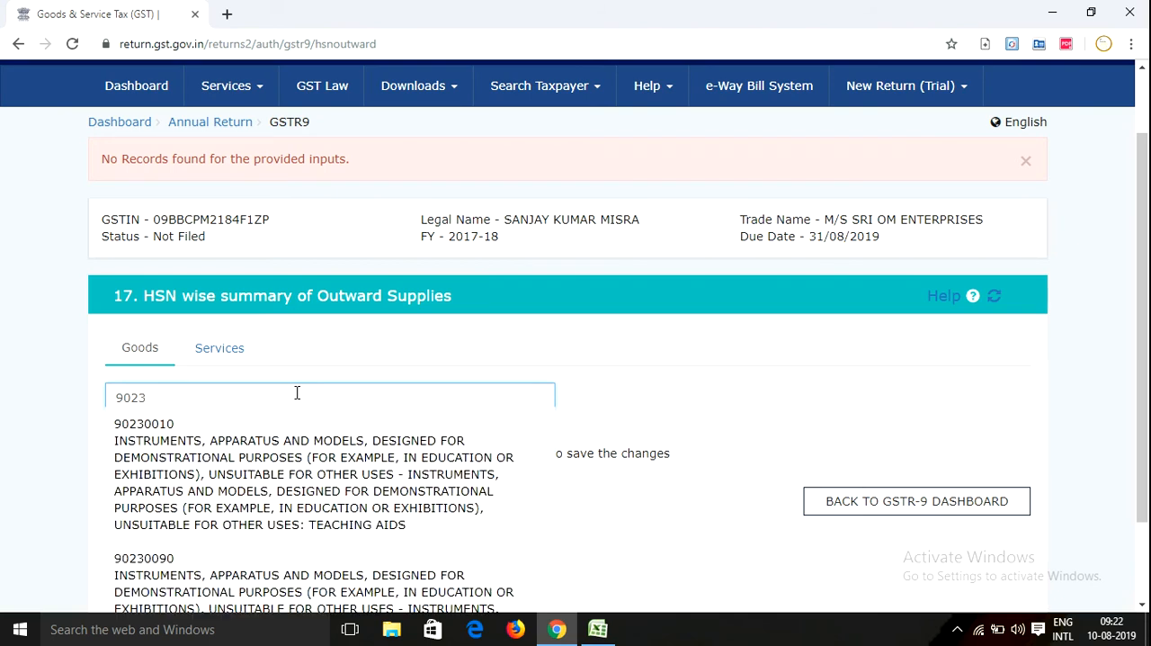
{"action": "scroll", "coordinate": [289, 404], "scroll_direction": "down", "scroll_amount": 2}
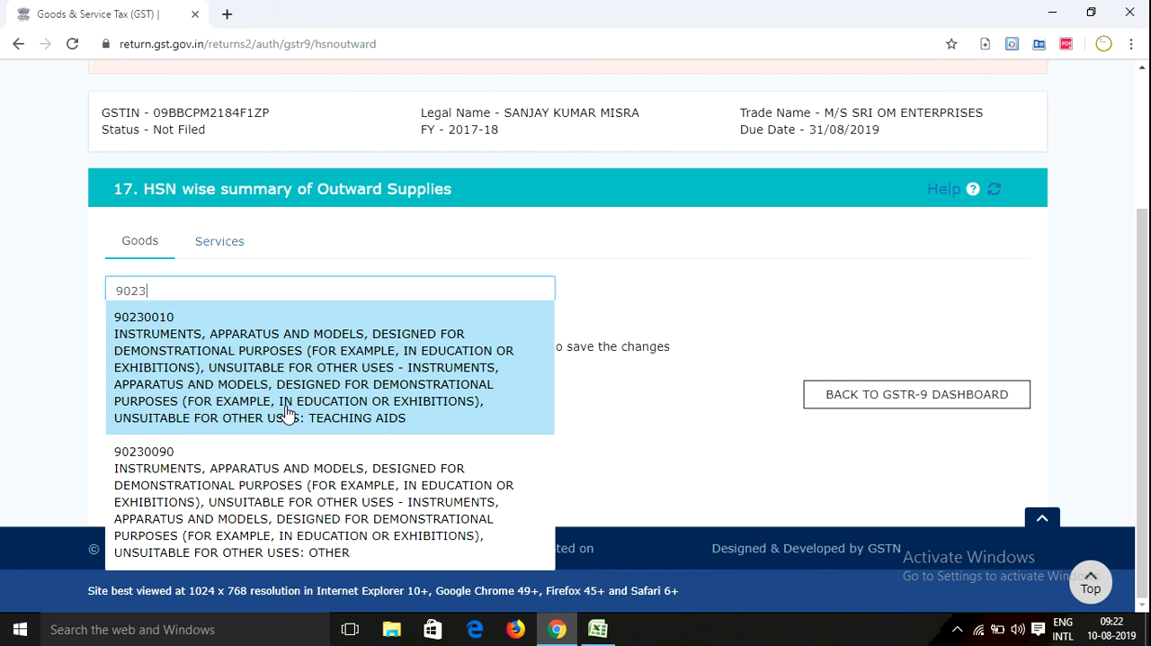
{"action": "left_click", "coordinate": [215, 380]}
Following the first row of the Excel sale summary, set the UQC to KGS-KILOGRAMS and the total quantity to 2286
{"action": "scroll", "coordinate": [255, 399], "scroll_direction": "down", "scroll_amount": 3}
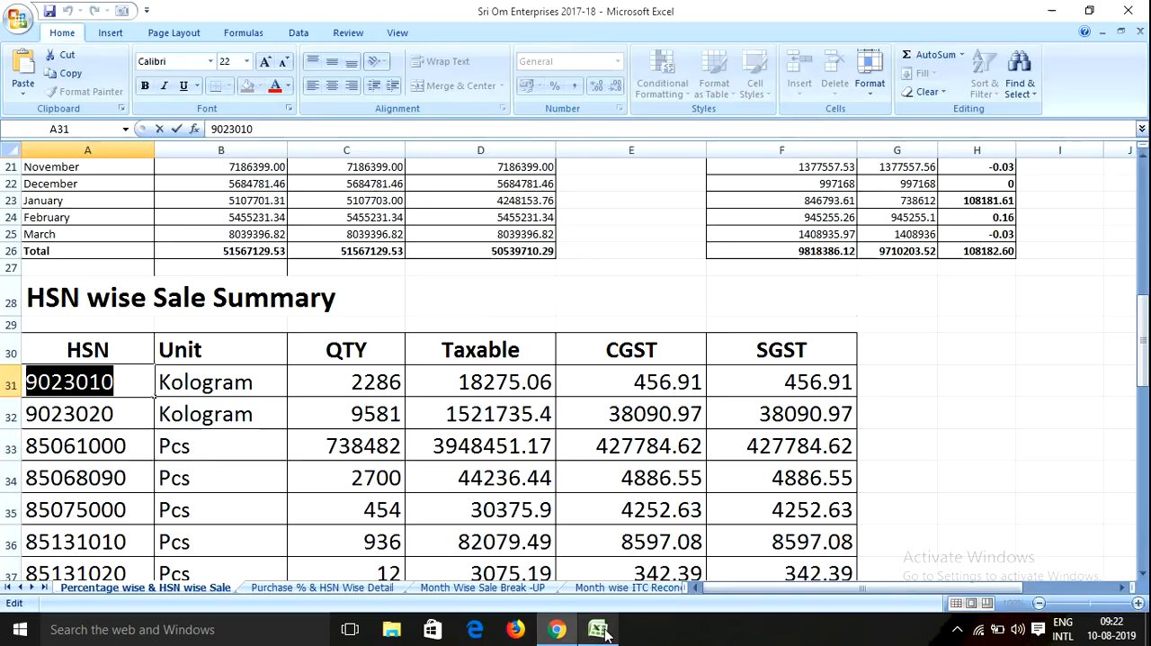
{"action": "left_click", "coordinate": [598, 629]}
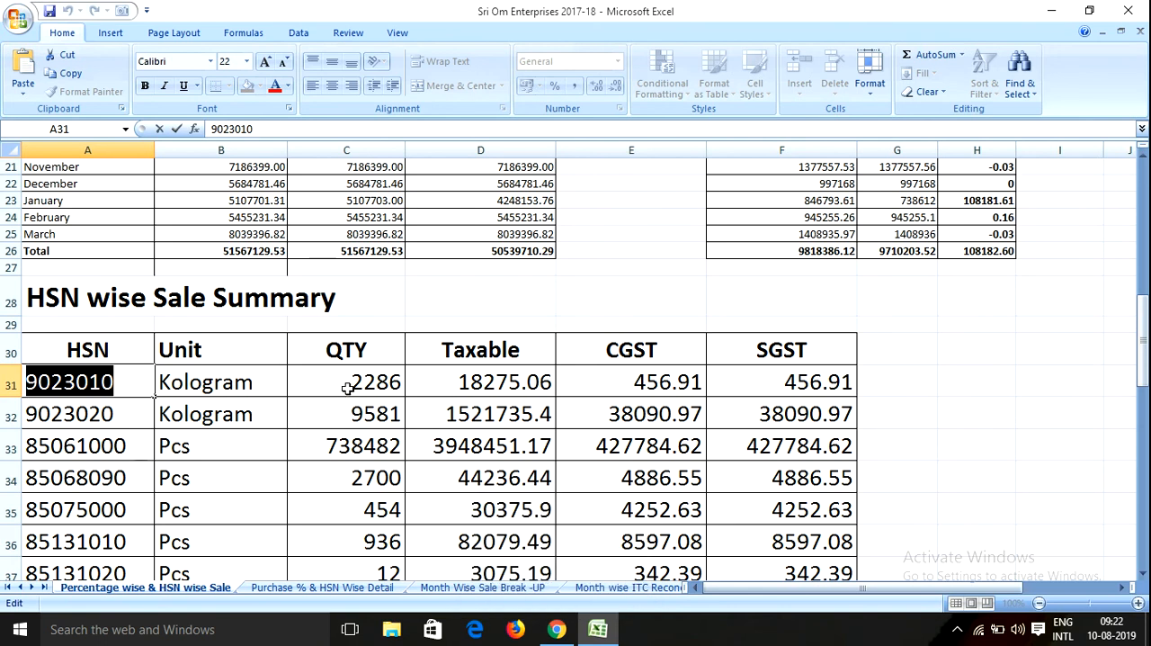
{"action": "left_click", "coordinate": [558, 629]}
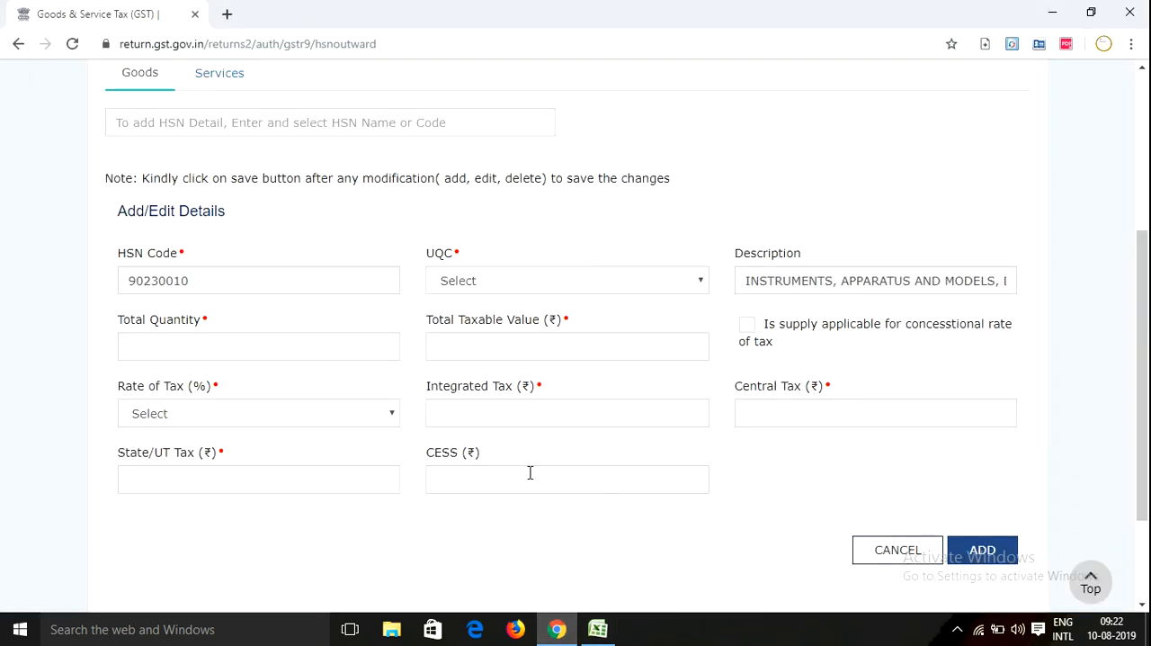
{"action": "left_click", "coordinate": [471, 286]}
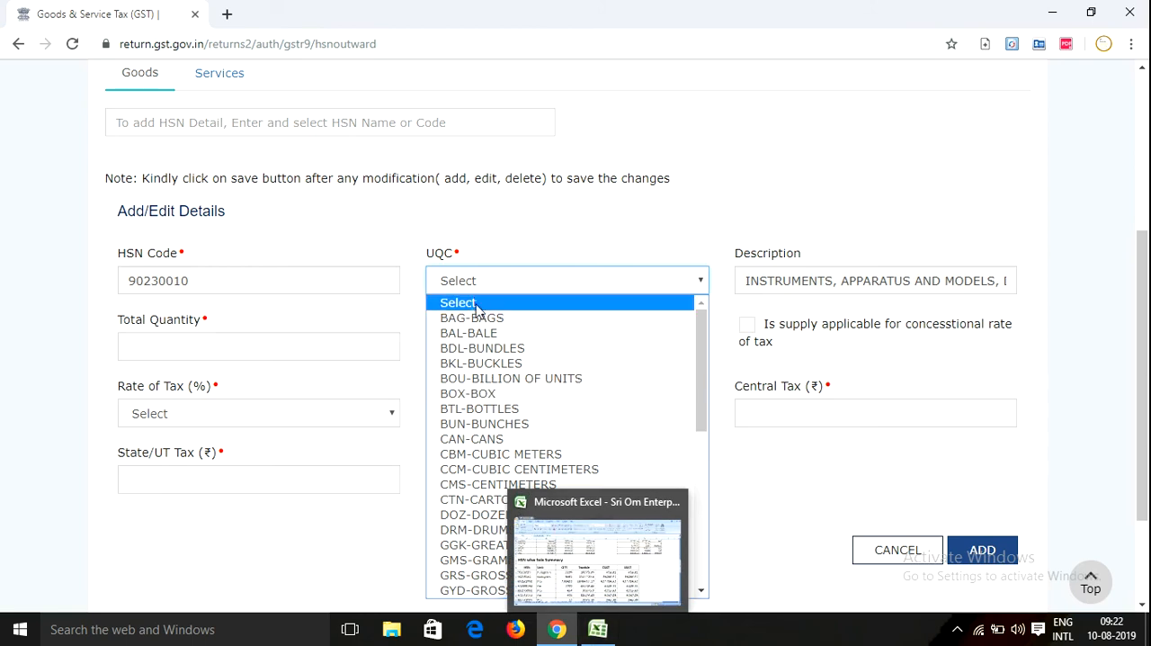
{"action": "left_click", "coordinate": [595, 632]}
{"action": "left_click", "coordinate": [558, 629]}
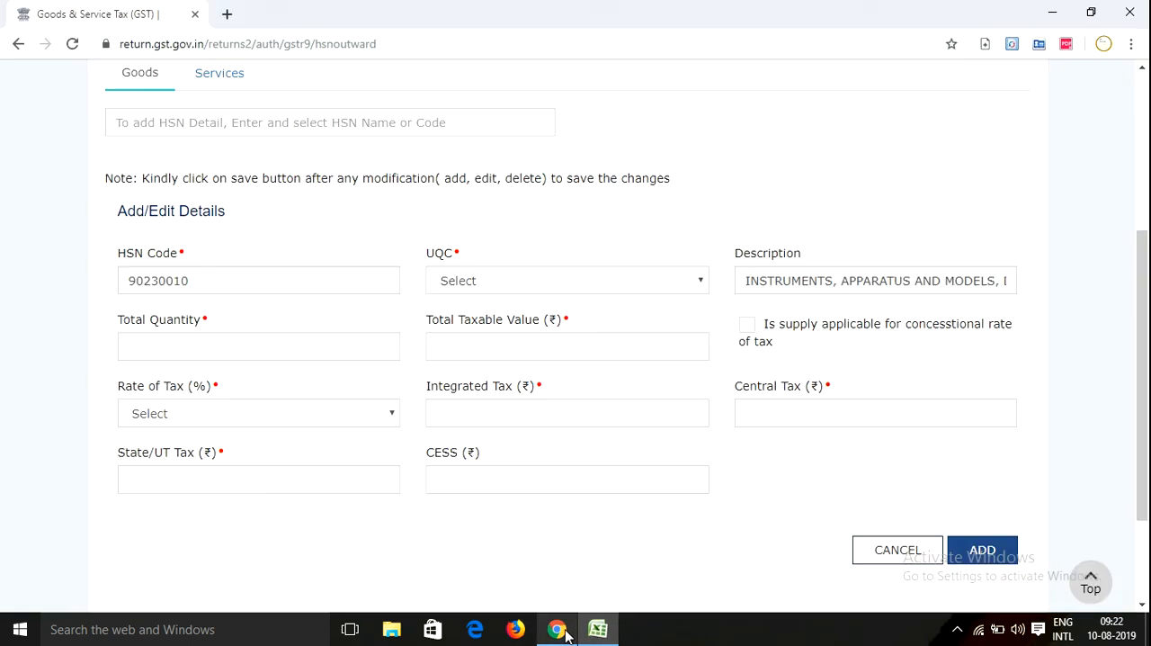
{"action": "left_click", "coordinate": [468, 282]}
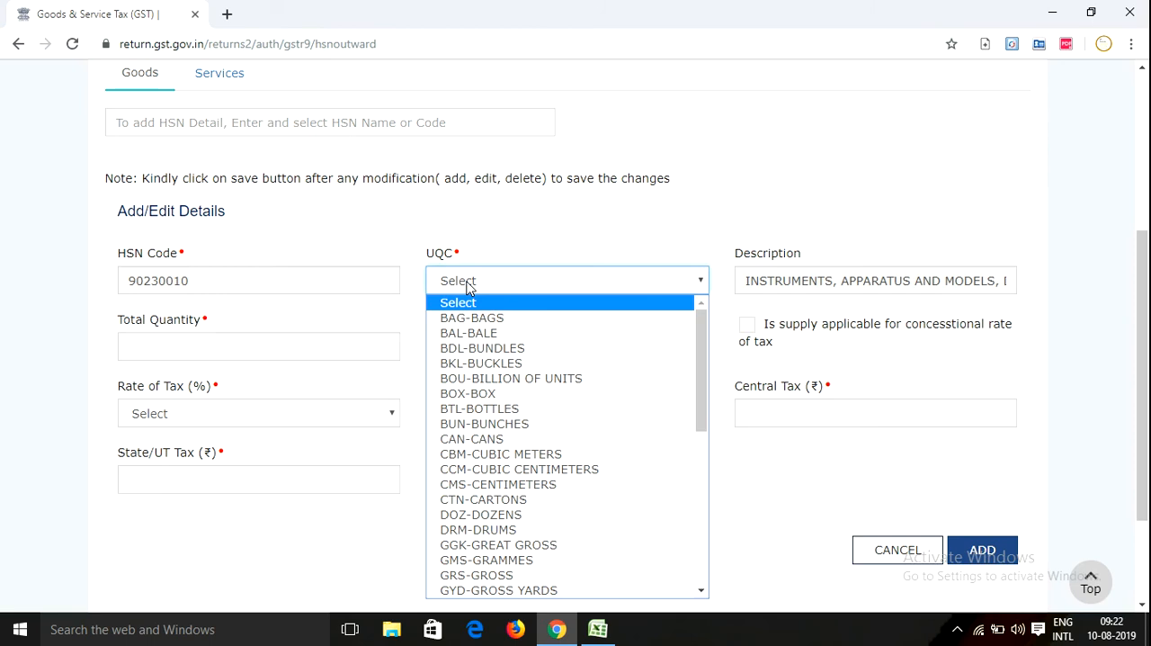
{"action": "key", "text": "k"}
{"action": "key", "text": "Return"}
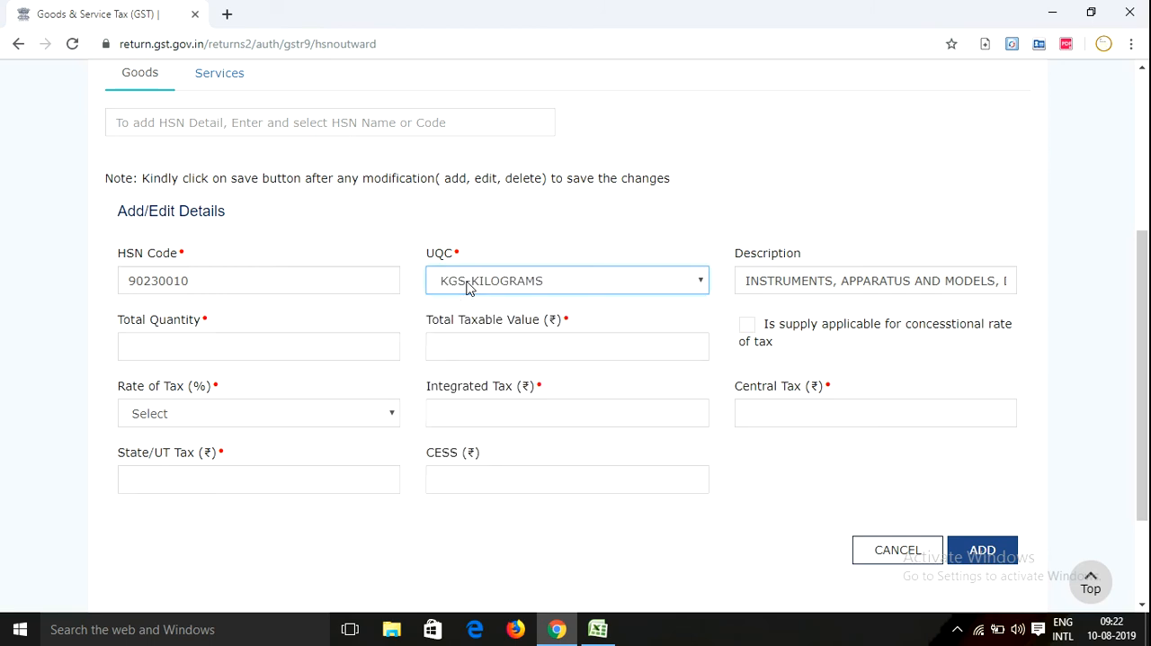
{"action": "left_click", "coordinate": [177, 342]}
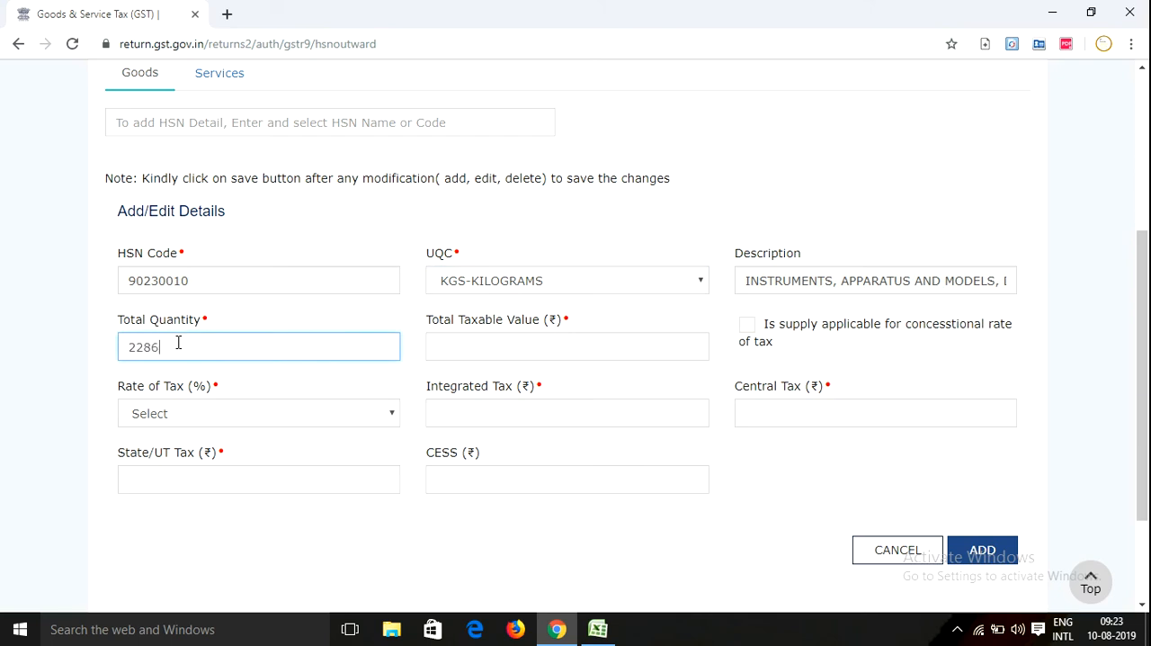
Look up the first row's Taxable amount in the Excel summary and enter 18275.06 as the portal's total taxable value
{"action": "left_click", "coordinate": [523, 346]}
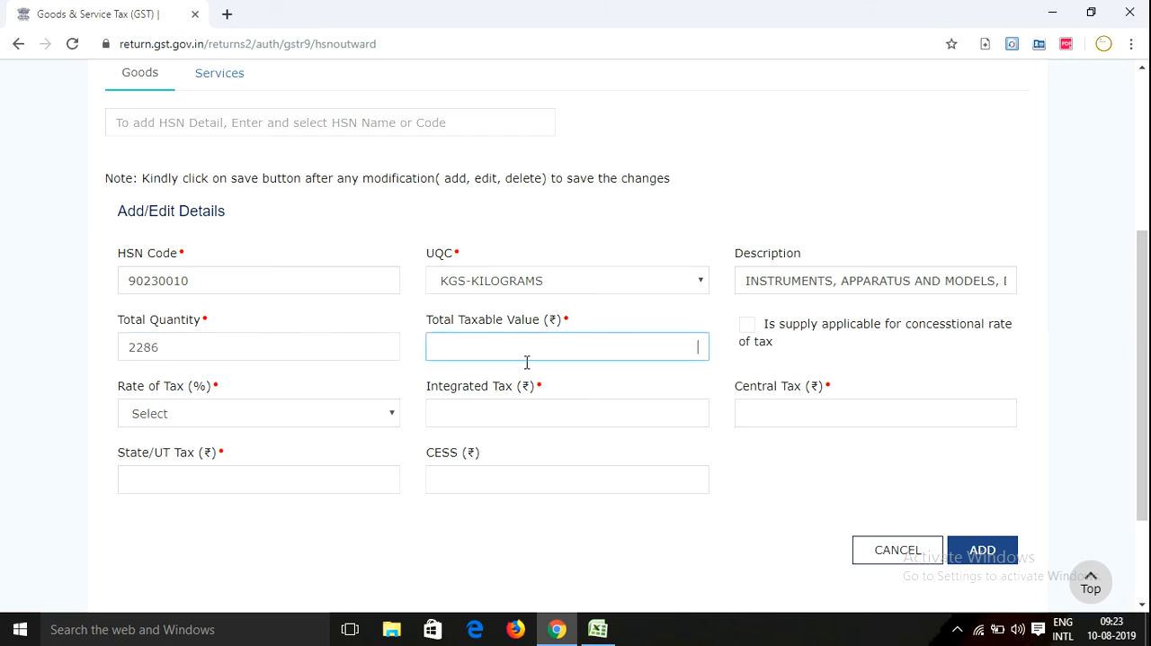
{"action": "left_click", "coordinate": [598, 628]}
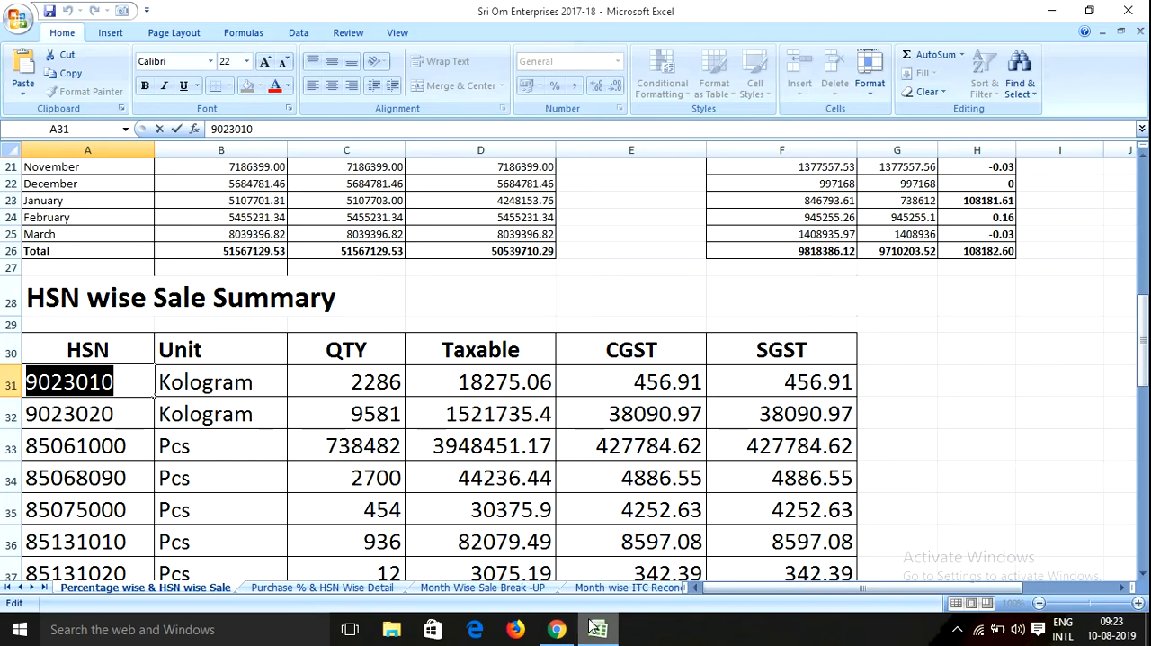
{"action": "left_click", "coordinate": [477, 382]}
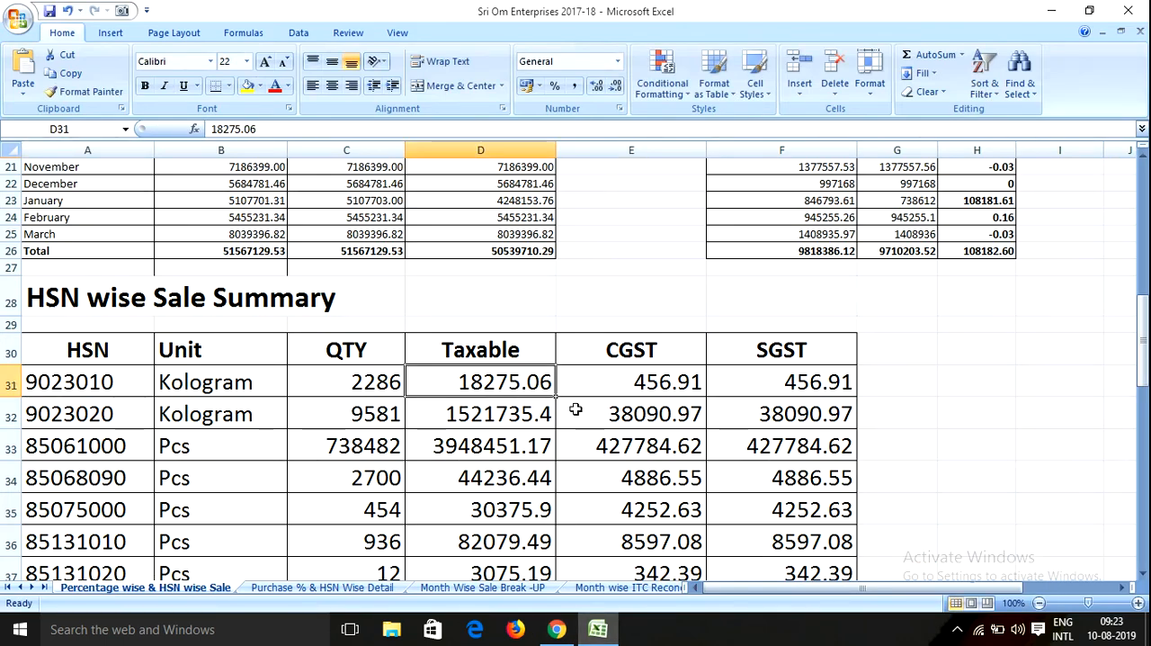
{"action": "left_click", "coordinate": [558, 629]}
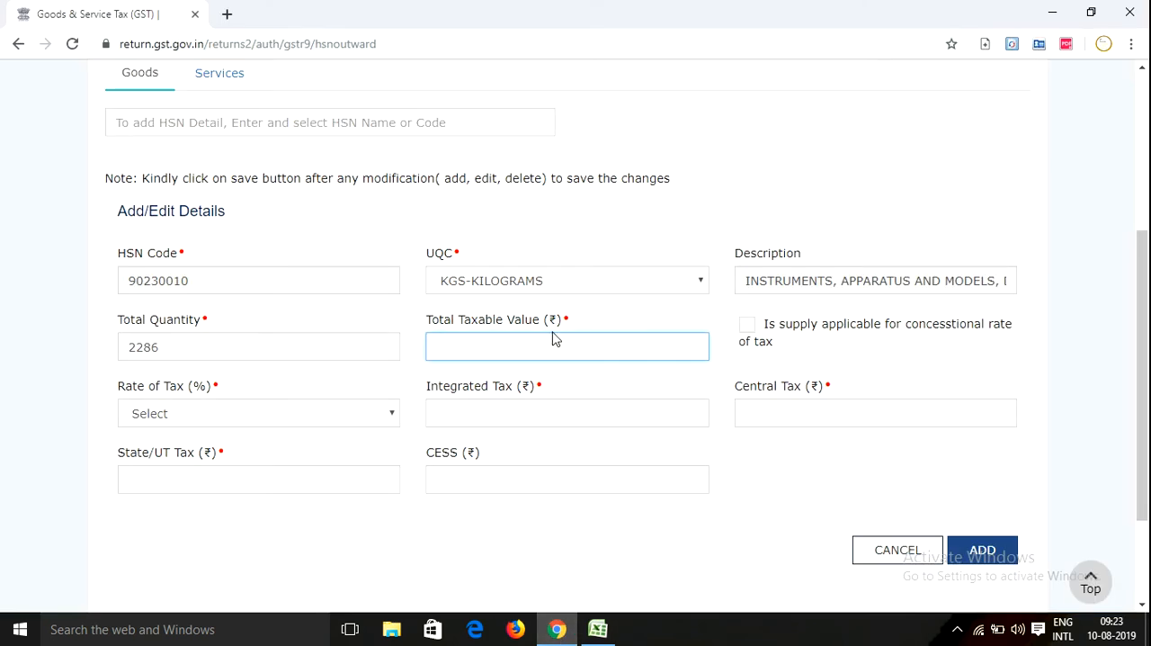
{"action": "type", "text": ".06"}
{"action": "left_click", "coordinate": [381, 389]}
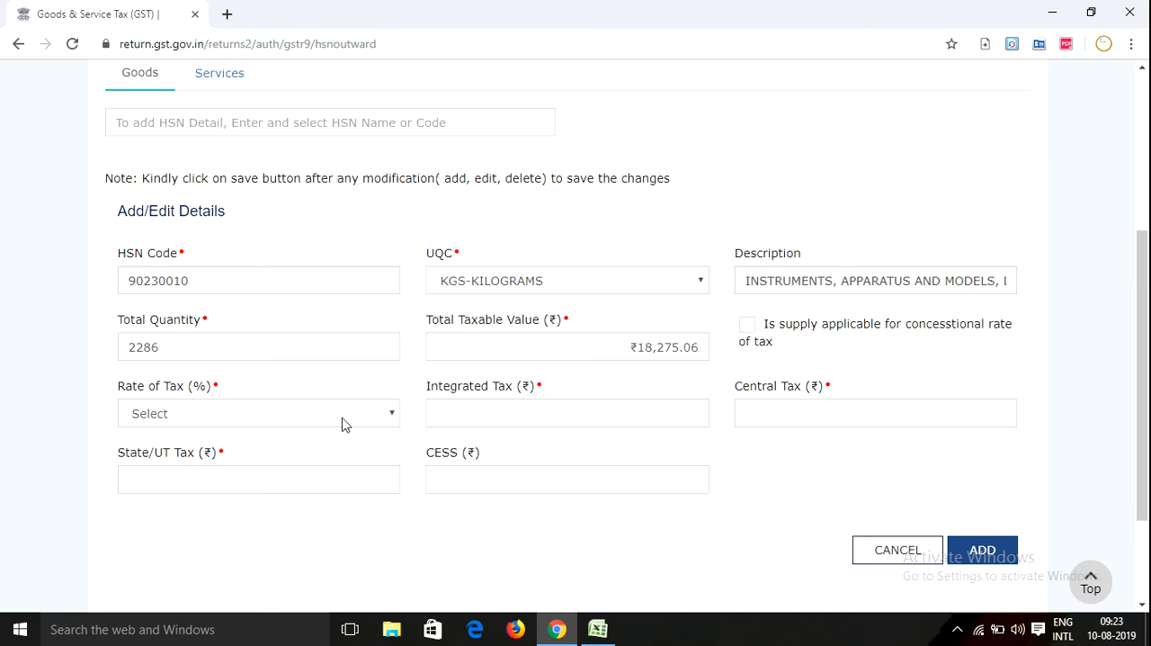
In Excel, calculate the first row's SGST as a percentage of its taxable value in G31 with =F31*100/D31
{"action": "left_click", "coordinate": [598, 629]}
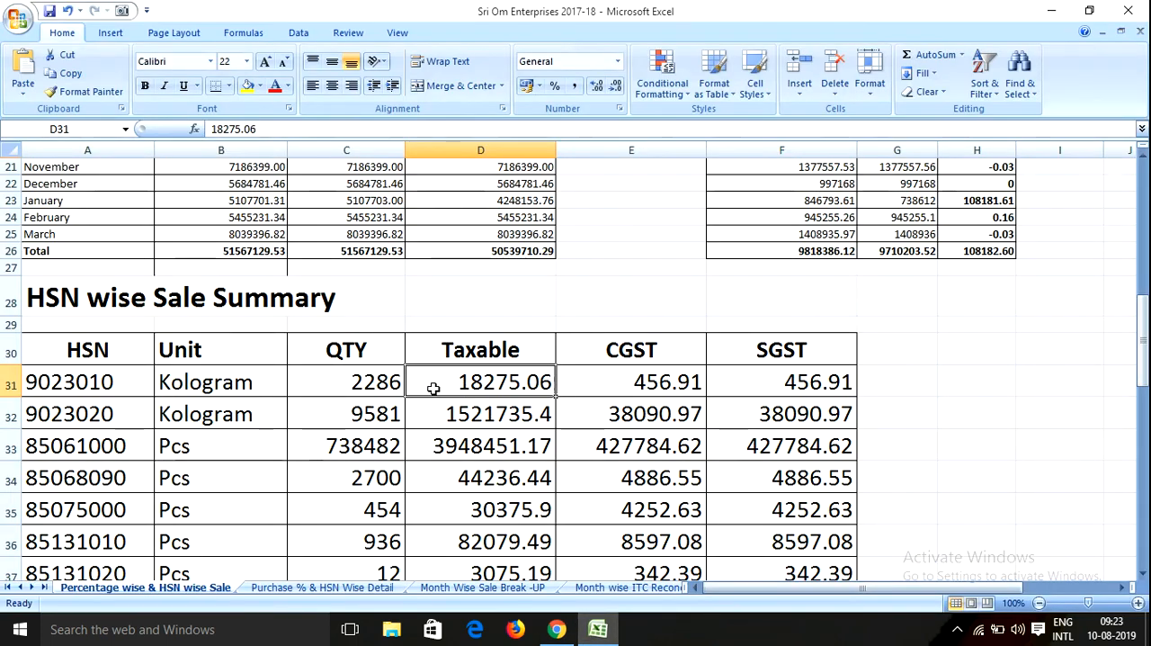
{"action": "left_click", "coordinate": [389, 382]}
{"action": "left_click", "coordinate": [483, 385]}
{"action": "left_click", "coordinate": [612, 385]}
{"action": "left_click", "coordinate": [836, 382]}
{"action": "left_click", "coordinate": [899, 383]}
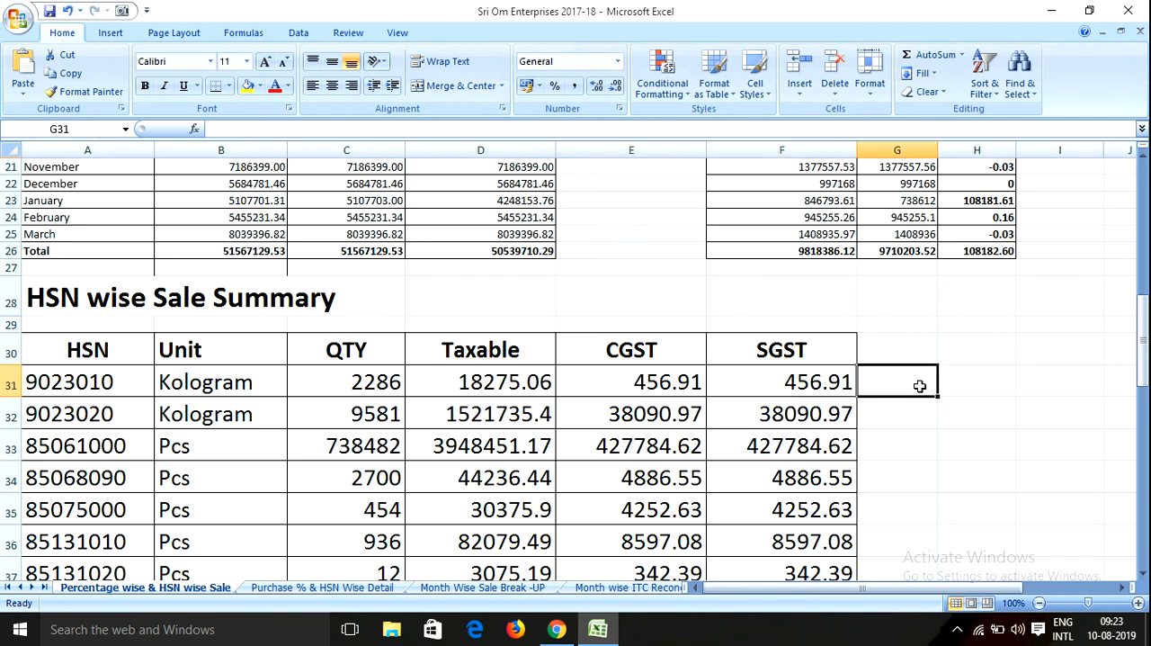
{"action": "type", "text": "="}
{"action": "key", "text": "Left"}
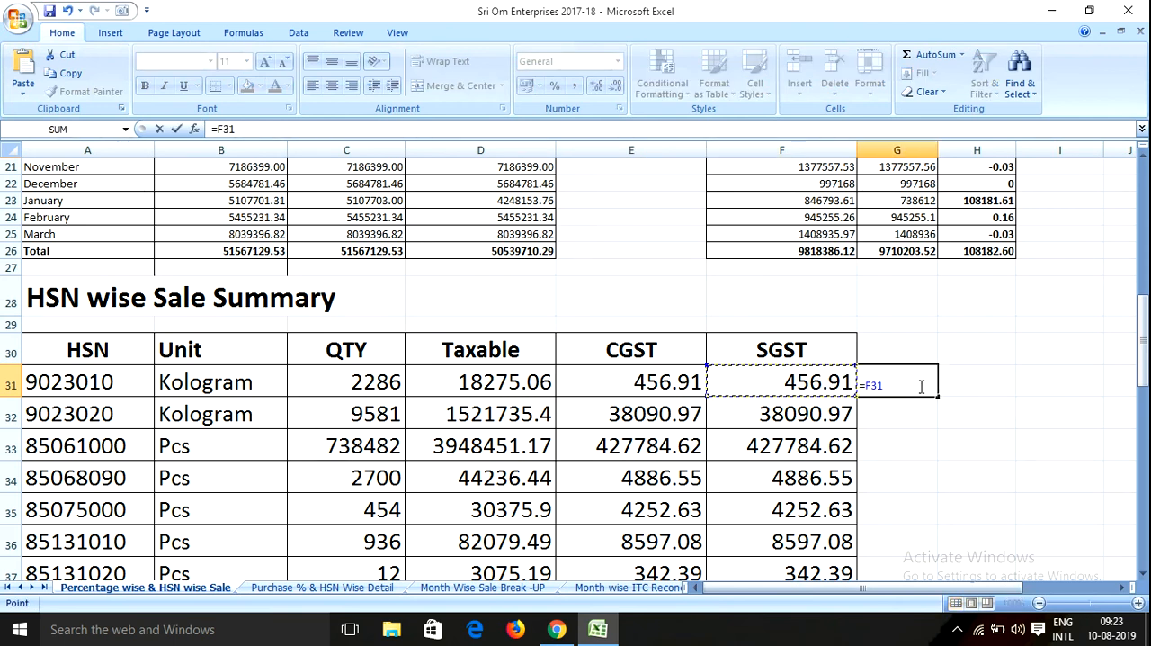
{"action": "type", "text": "*100/"}
{"action": "key", "text": "Left"}
{"action": "key", "text": "Left"}
{"action": "key", "text": "Left"}
{"action": "key", "text": "Return"}
Extend the G31 formula to =F31*100/D31*2 for the full GST rate and apply the comma number style
{"action": "left_click", "coordinate": [919, 385]}
{"action": "double_click", "coordinate": [920, 385]}
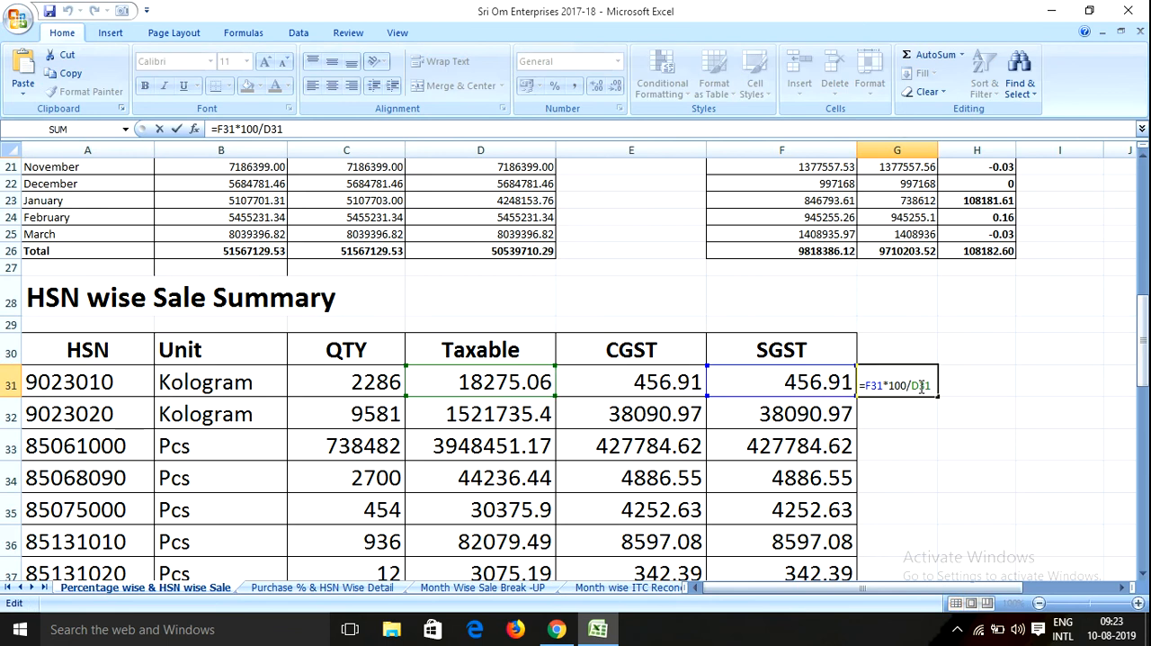
{"action": "type", "text": "*2"}
{"action": "key", "text": "Return"}
{"action": "left_click", "coordinate": [919, 385]}
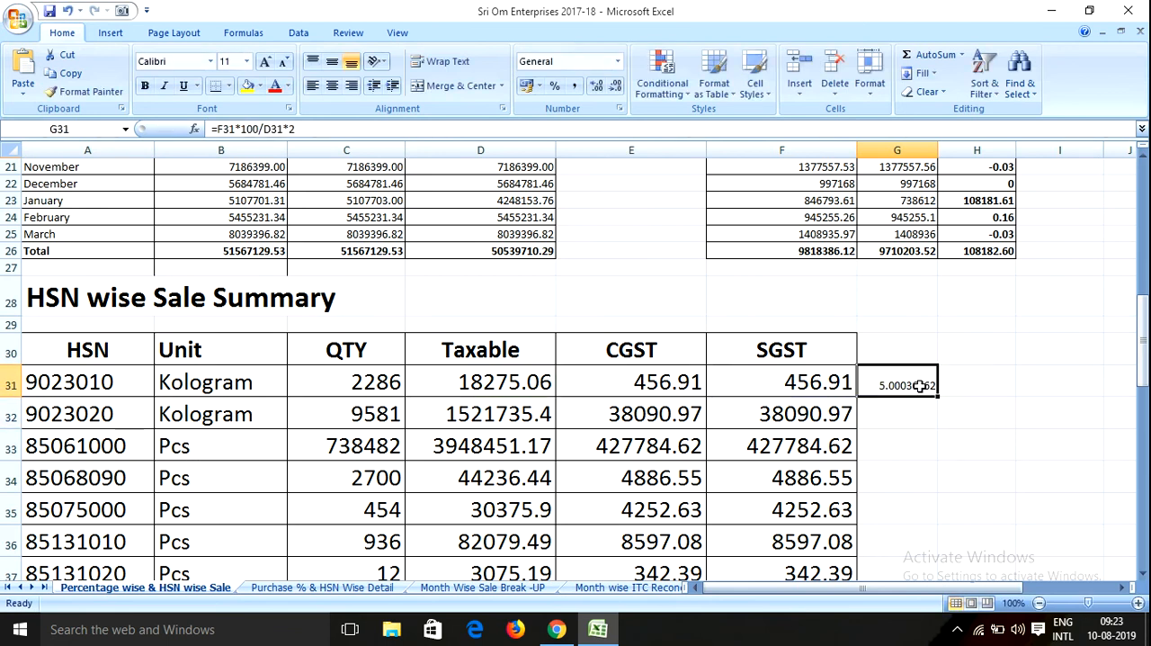
{"action": "left_click", "coordinate": [575, 87]}
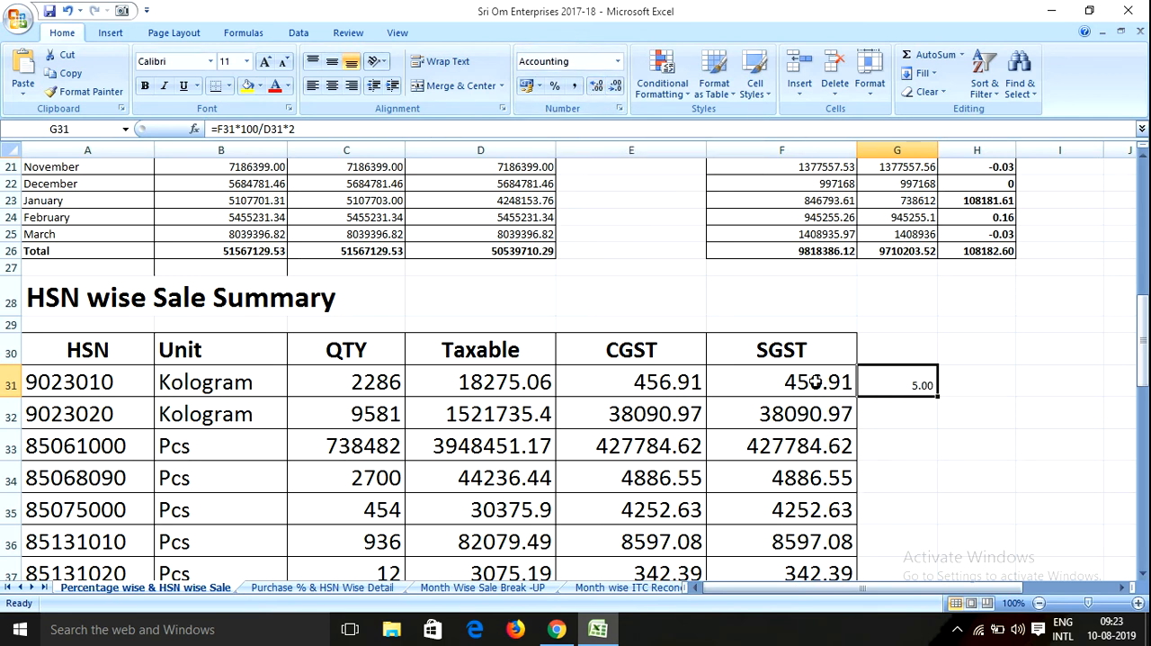
Return to the GST portal and set the HSN entry's rate of tax to 5%
{"action": "left_click", "coordinate": [569, 628]}
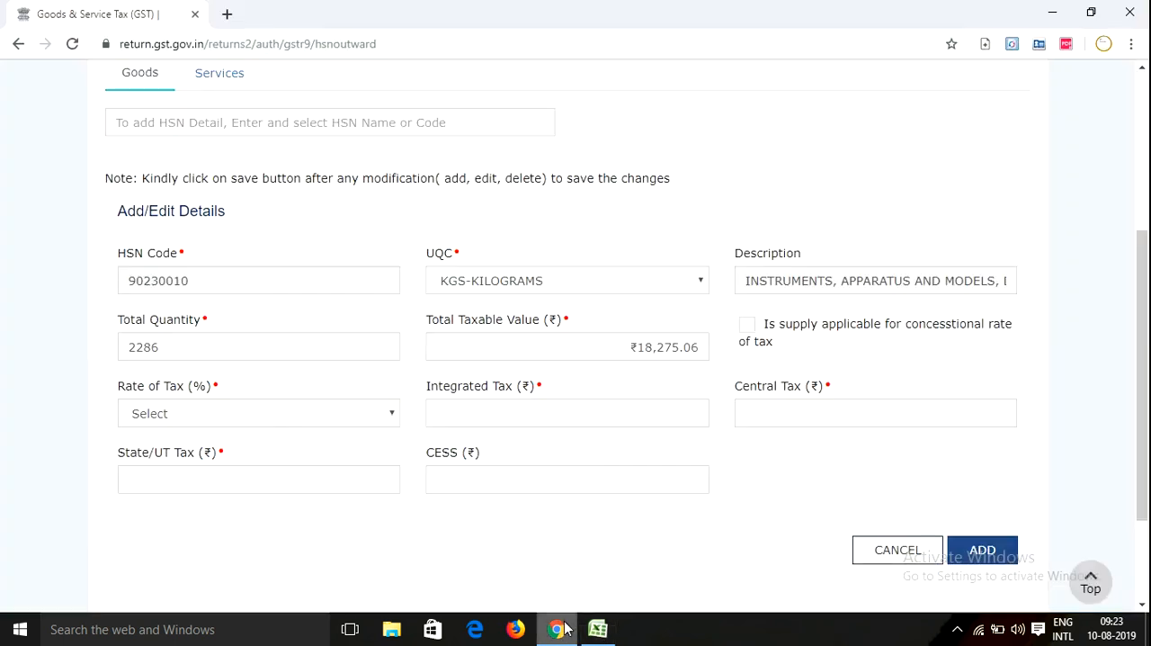
{"action": "left_click", "coordinate": [205, 418]}
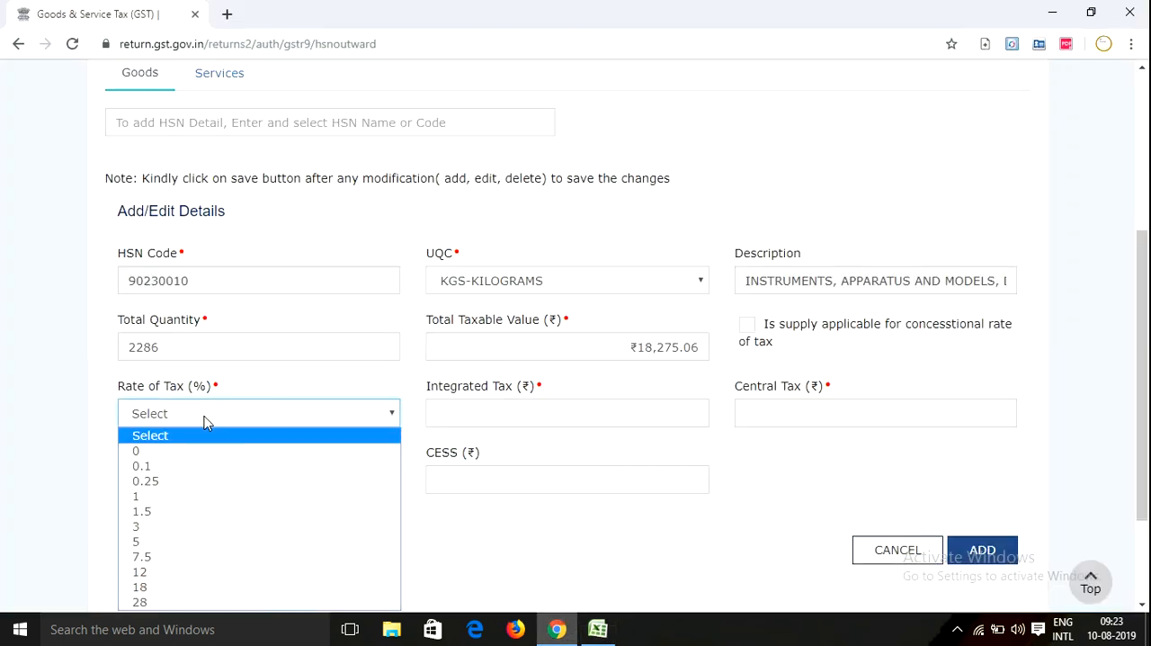
{"action": "left_click", "coordinate": [142, 542]}
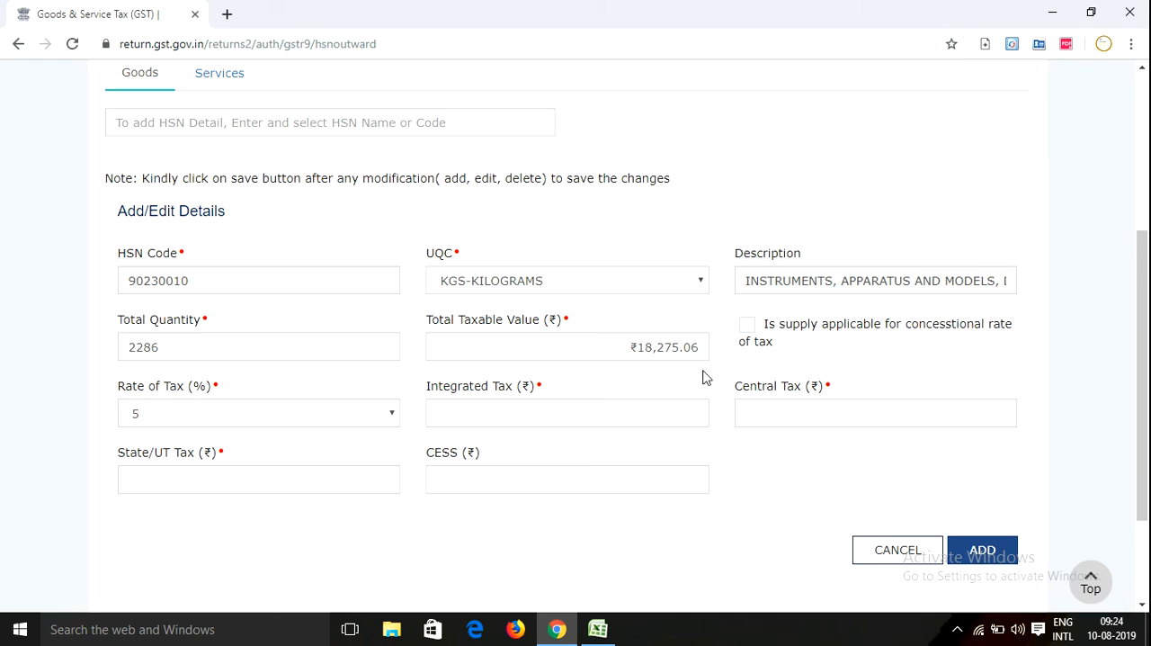
Examine the concessional rate option and the list of available tax rates, reselecting 5
{"action": "scroll", "coordinate": [705, 378], "scroll_direction": "down", "scroll_amount": 1}
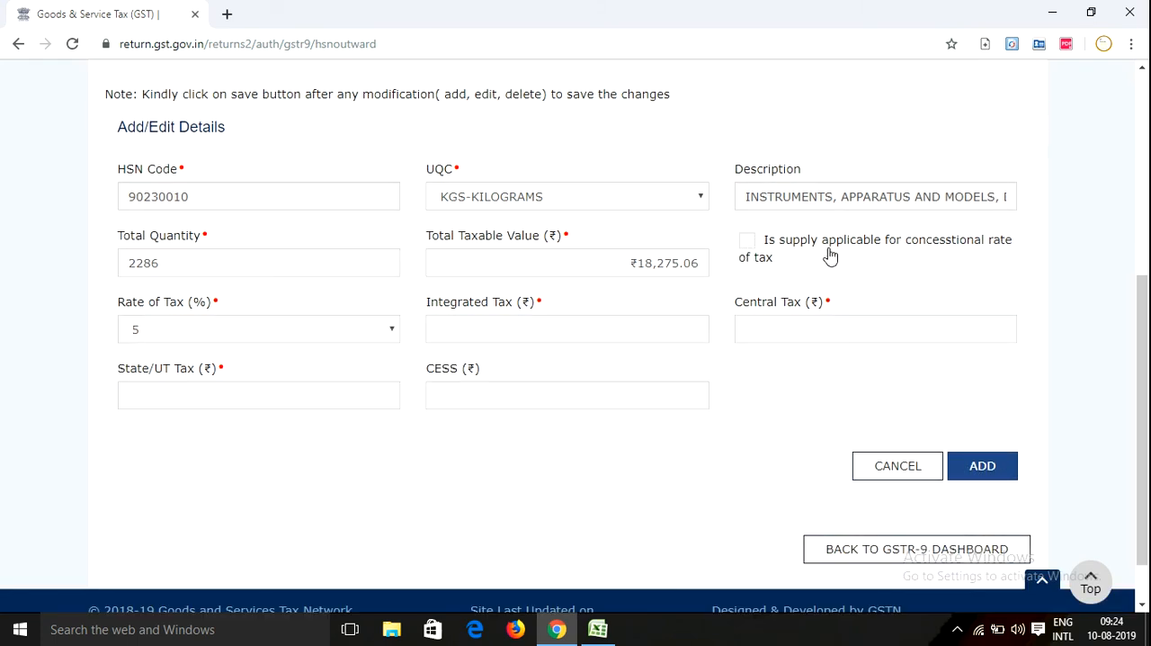
{"action": "left_click", "coordinate": [746, 241]}
{"action": "left_click", "coordinate": [757, 248]}
{"action": "left_click", "coordinate": [265, 329]}
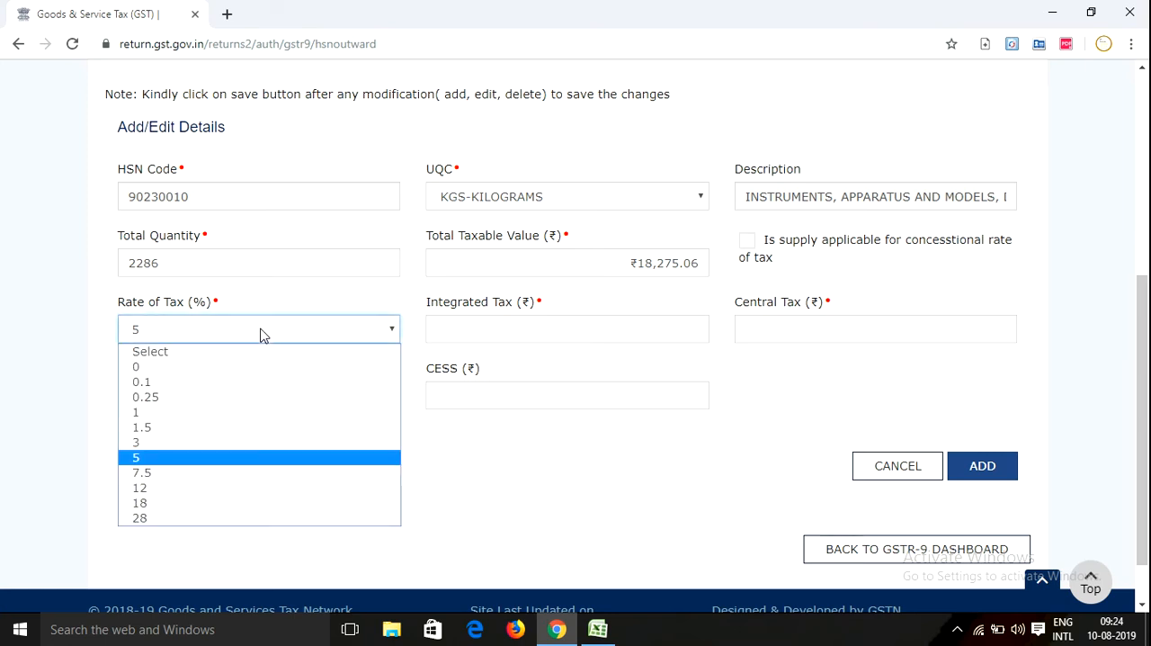
{"action": "left_click", "coordinate": [178, 458]}
{"action": "left_click", "coordinate": [555, 446]}
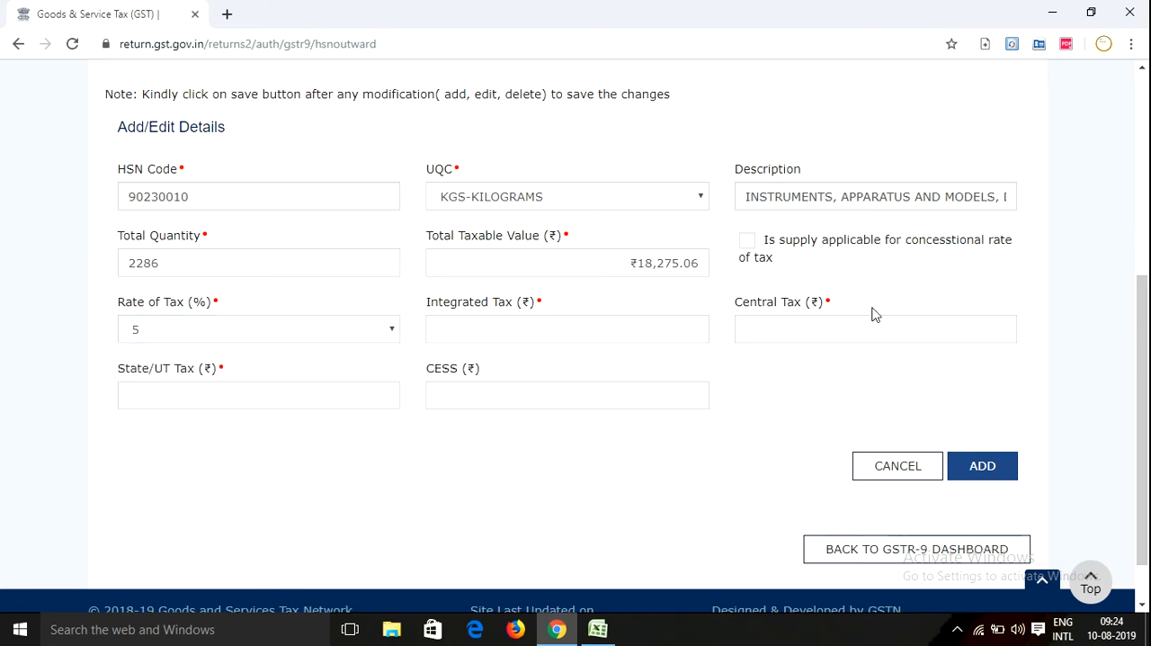
Take the CGST and SGST amounts from the Excel summary, enter 456.91 as both Central Tax and State/UT Tax, and try to add the entry
{"action": "left_click", "coordinate": [598, 629]}
{"action": "left_click", "coordinate": [622, 383]}
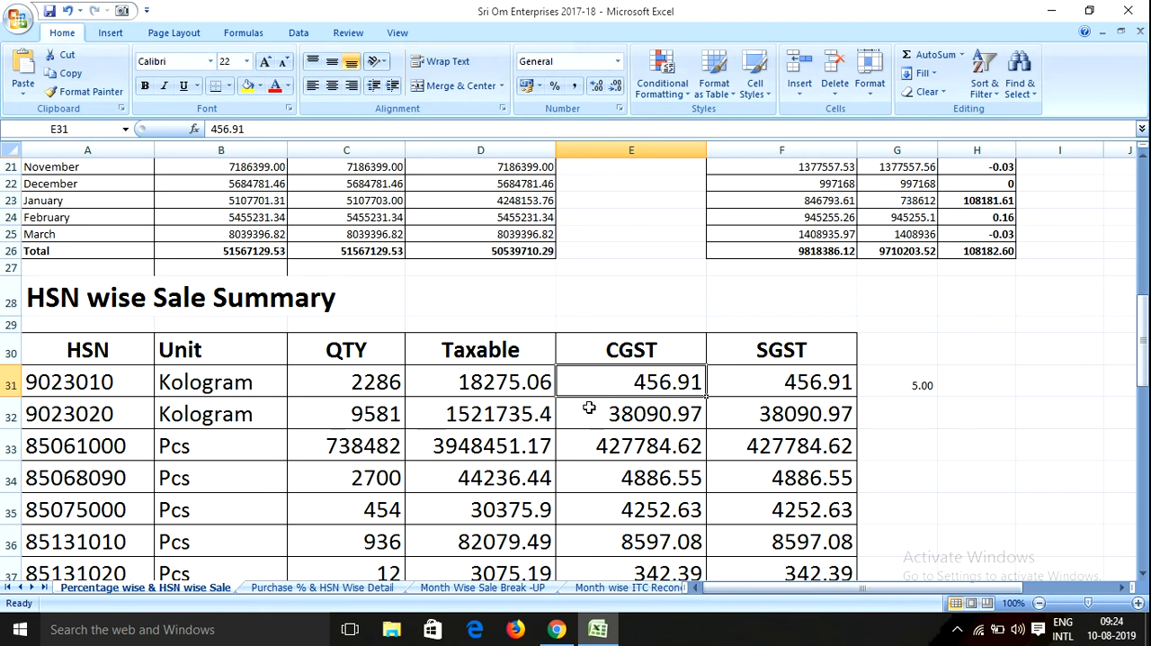
{"action": "left_click", "coordinate": [556, 629]}
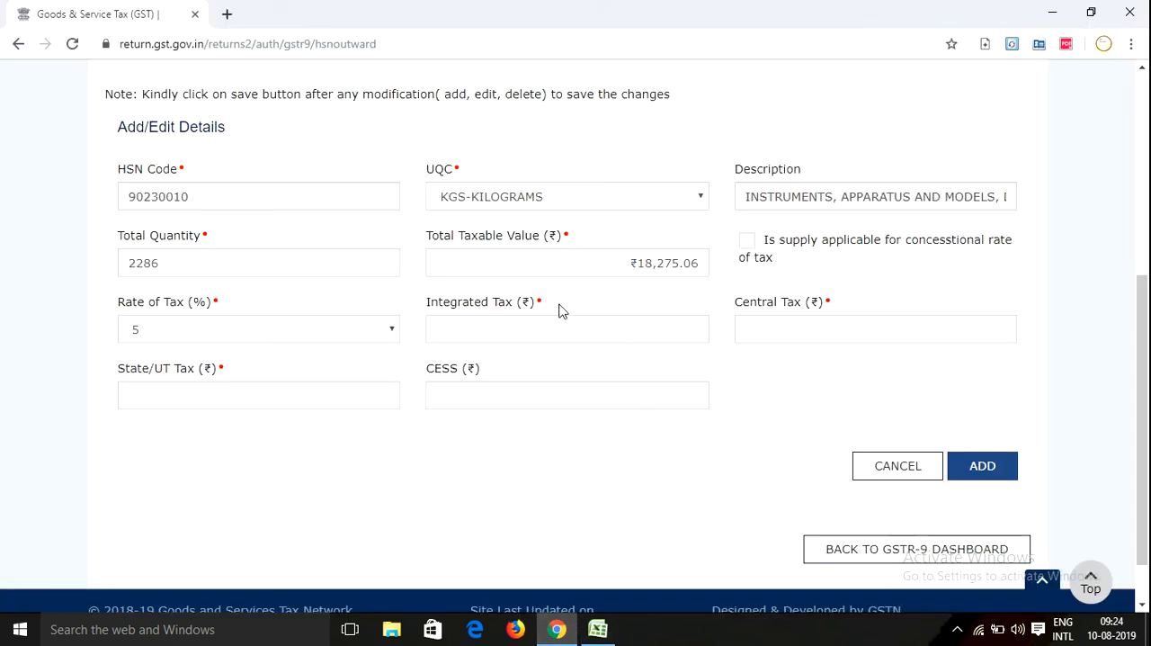
{"action": "left_click", "coordinate": [845, 327]}
{"action": "type", "text": "456.91"}
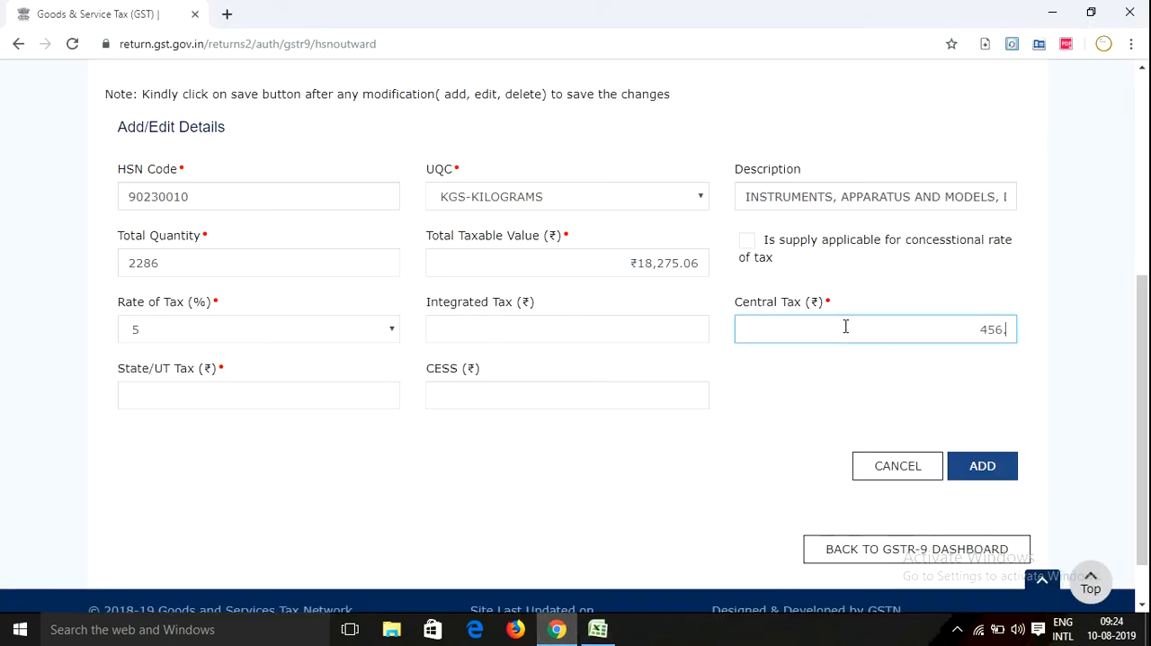
{"action": "left_click", "coordinate": [266, 405]}
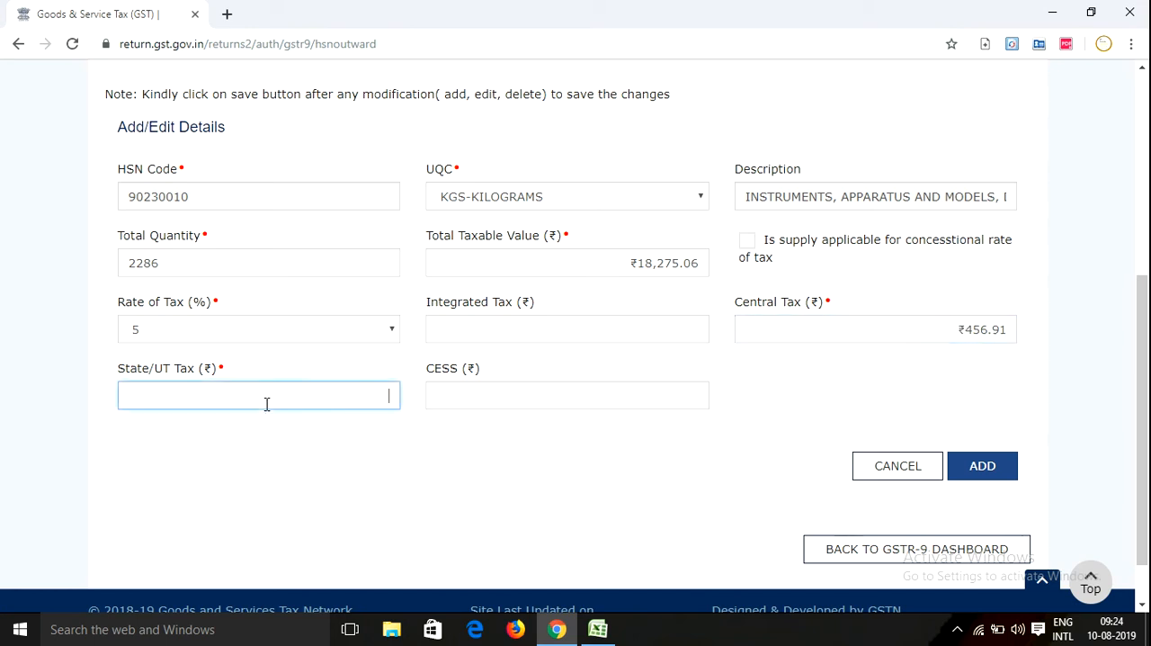
{"action": "type", "text": "456.91"}
{"action": "left_click", "coordinate": [428, 456]}
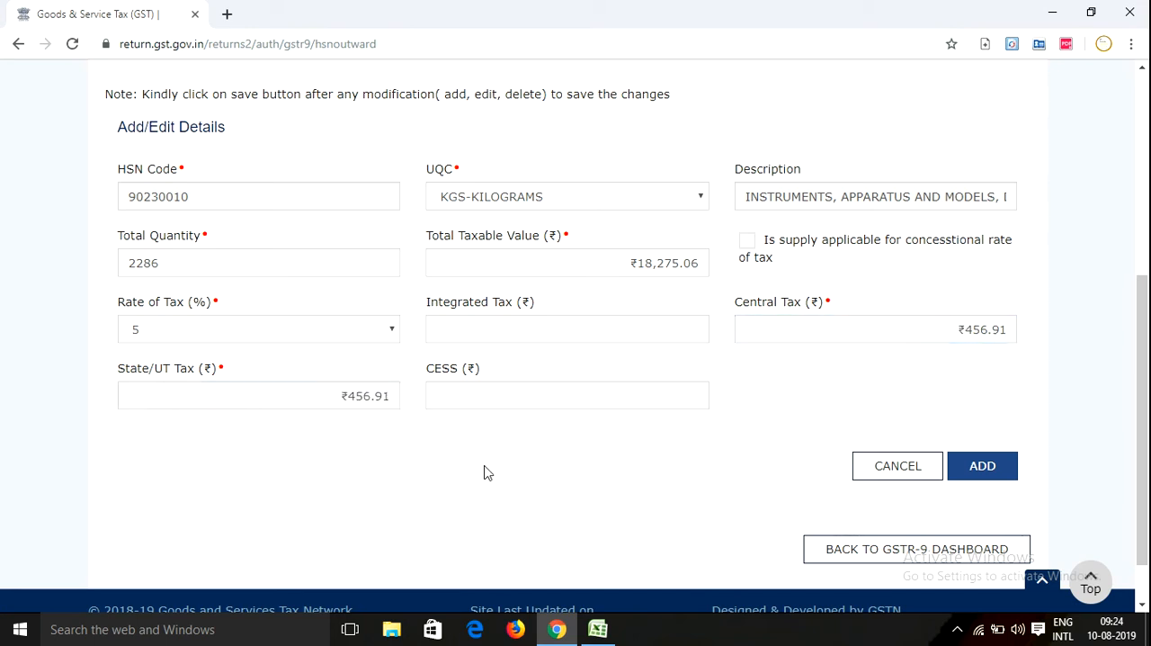
{"action": "left_click", "coordinate": [974, 469]}
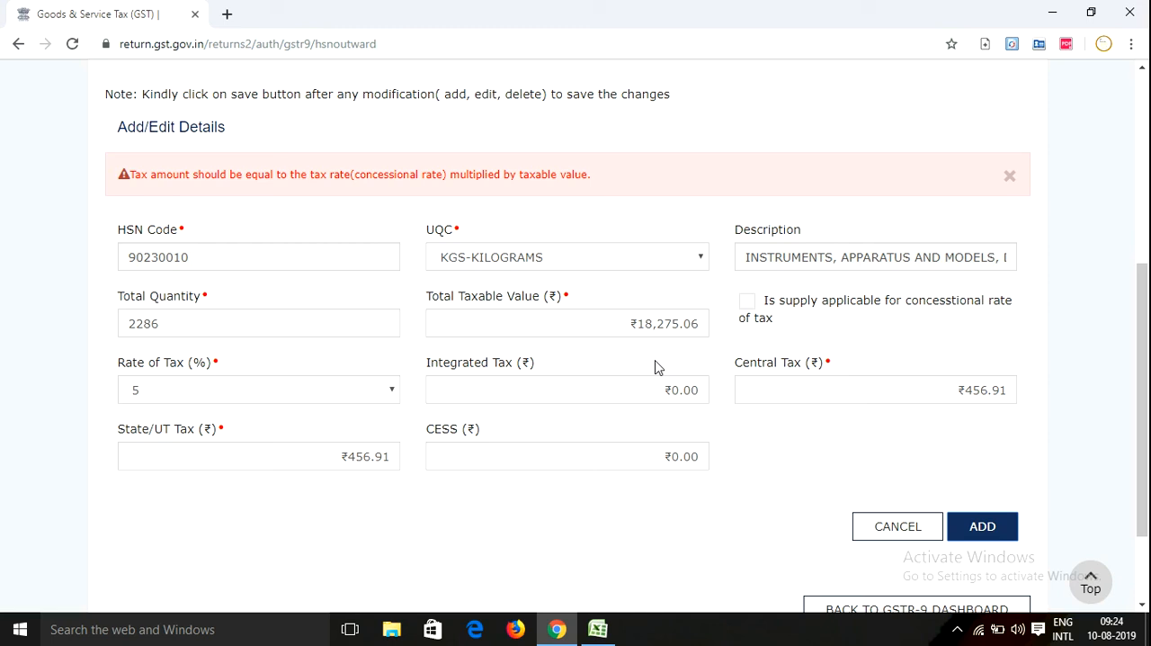
Mark the supply as applicable for the concessional rate of tax and set the Central Tax to 456.88
{"action": "left_click", "coordinate": [989, 391]}
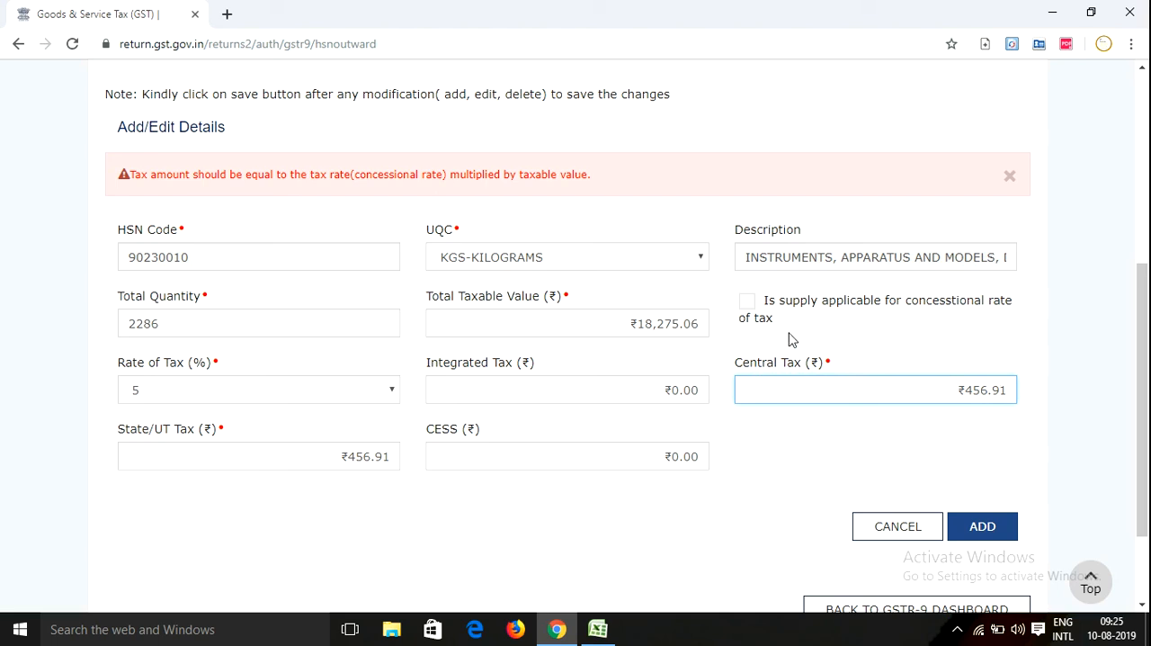
{"action": "left_click", "coordinate": [747, 302]}
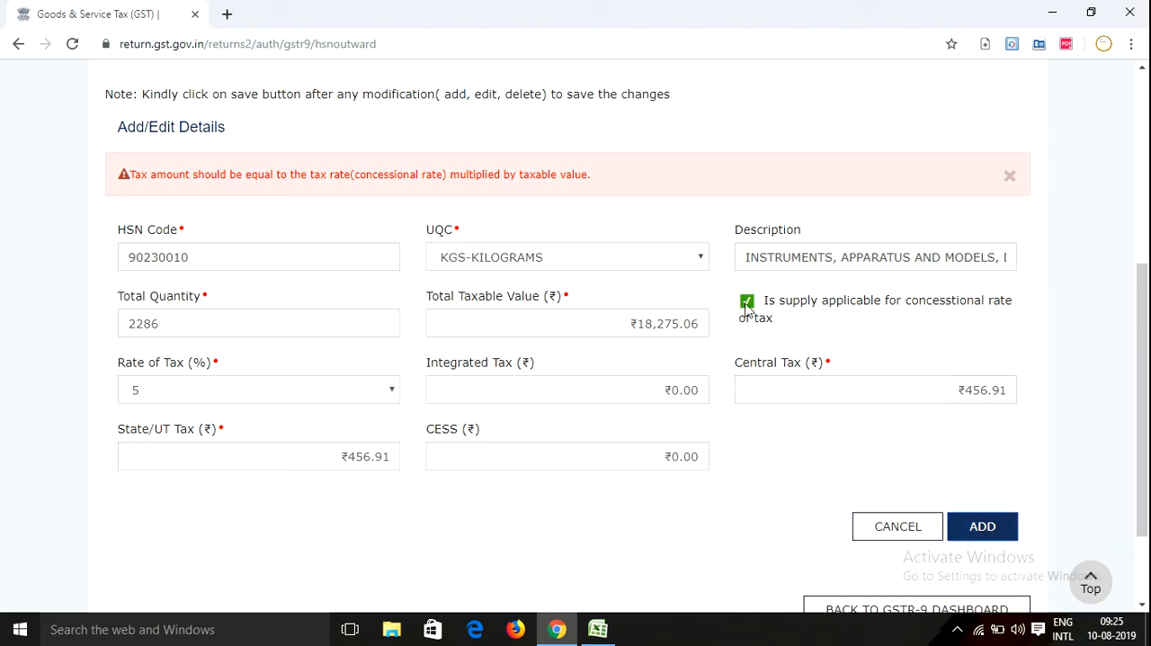
{"action": "left_click", "coordinate": [934, 381]}
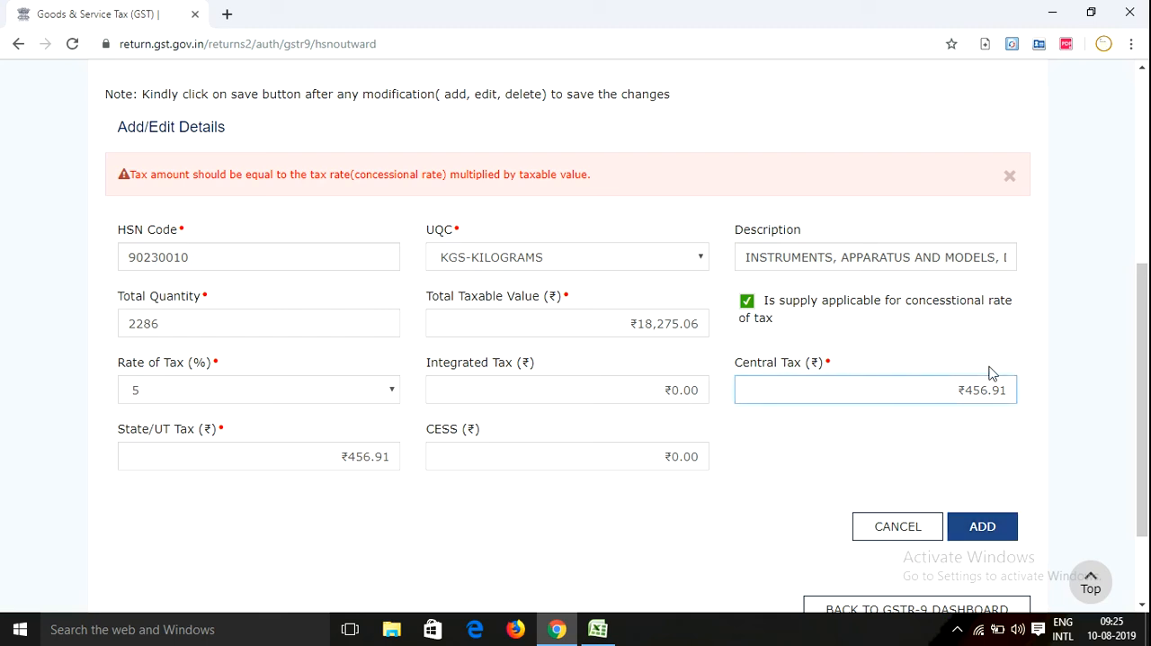
{"action": "key", "text": "BackSpace"}
{"action": "key", "text": "BackSpace"}
{"action": "key", "text": "BackSpace"}
{"action": "key", "text": "BackSpace"}
{"action": "type", "text": "6.88"}
{"action": "left_click", "coordinate": [858, 439]}
Set the State/UT Tax to 456.88 and try to add the HSN entry
{"action": "left_click", "coordinate": [389, 466]}
{"action": "key", "text": "BackSpace"}
{"action": "key", "text": "BackSpace"}
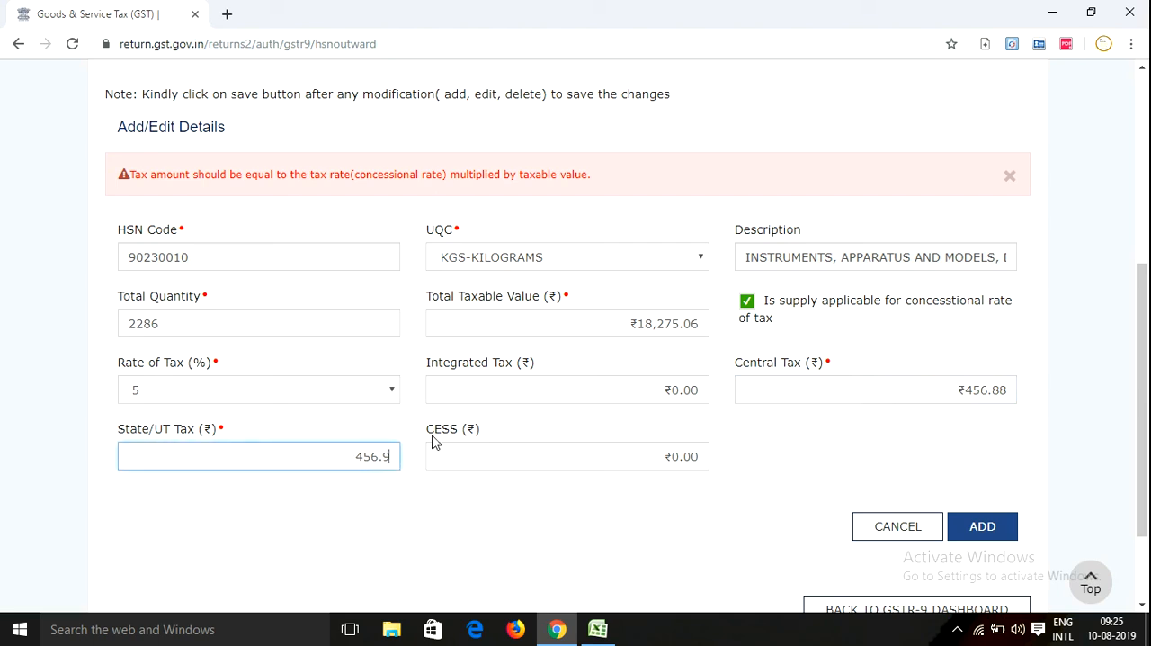
{"action": "type", "text": "88"}
{"action": "left_click", "coordinate": [801, 461]}
{"action": "left_click", "coordinate": [978, 536]}
{"action": "left_click", "coordinate": [972, 534]}
Set both the Central Tax and State/UT Tax to 456.87 and try to add the HSN entry
{"action": "left_click", "coordinate": [1008, 390]}
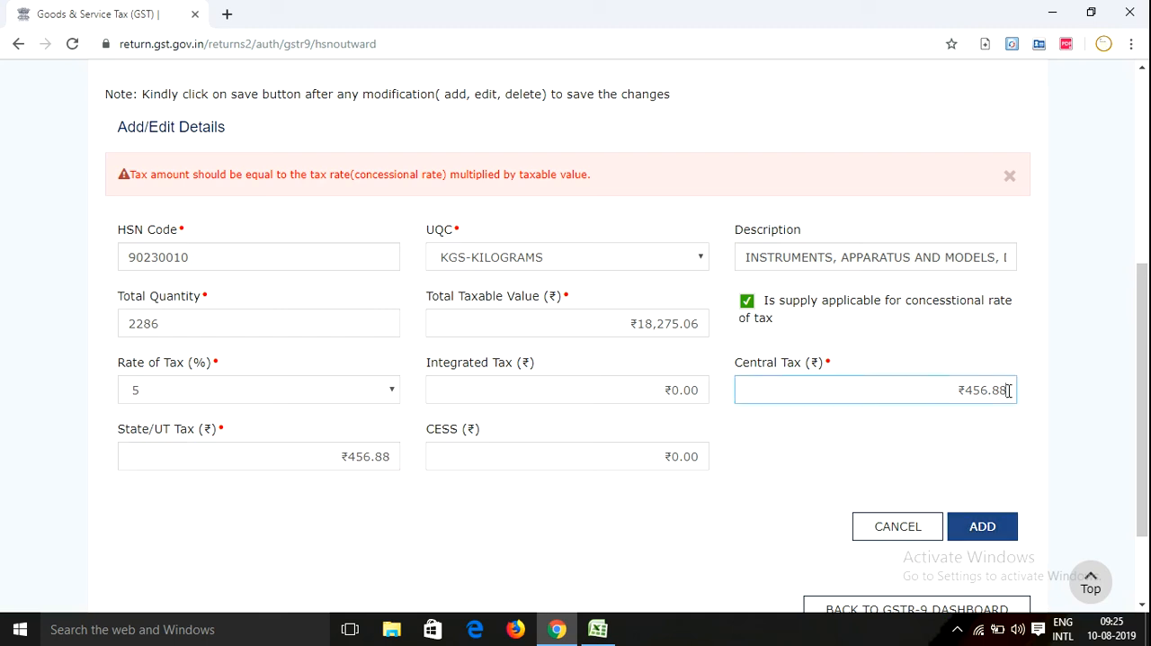
{"action": "key", "text": "BackSpace"}
{"action": "type", "text": "7"}
{"action": "left_click", "coordinate": [398, 456]}
{"action": "key", "text": "BackSpace"}
{"action": "type", "text": "7"}
{"action": "left_click", "coordinate": [475, 491]}
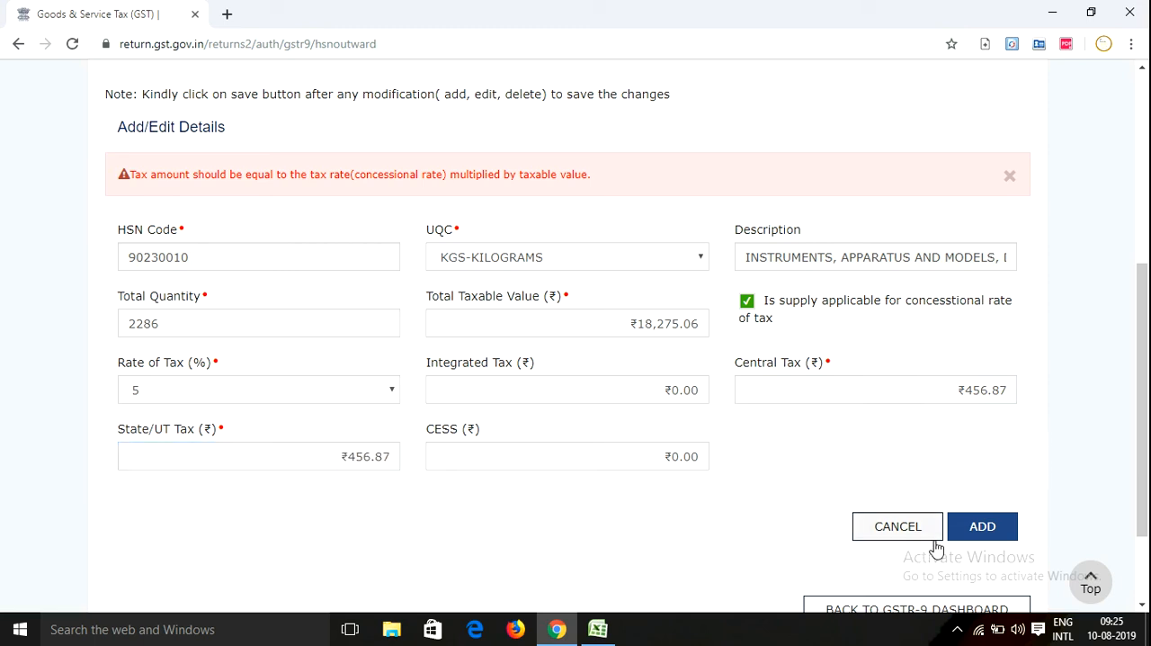
{"action": "left_click", "coordinate": [980, 528]}
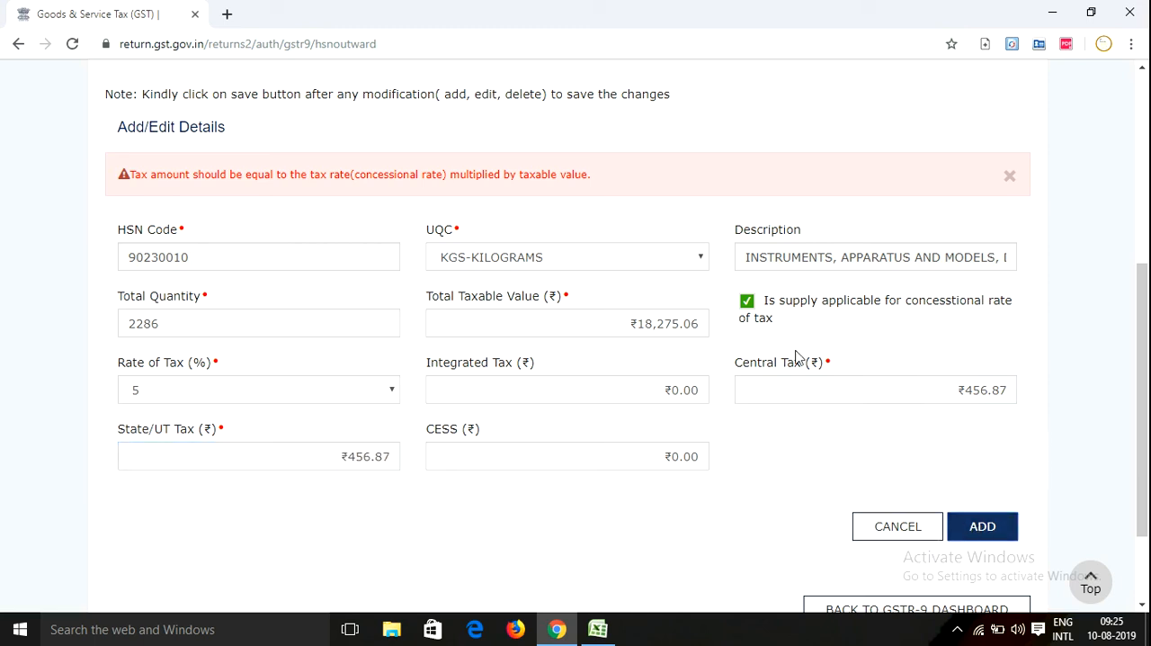
Clear the concessional rate option, add the HSN entry, and review its row in the list of details awaiting saving
{"action": "left_click", "coordinate": [745, 302]}
{"action": "left_click", "coordinate": [980, 531]}
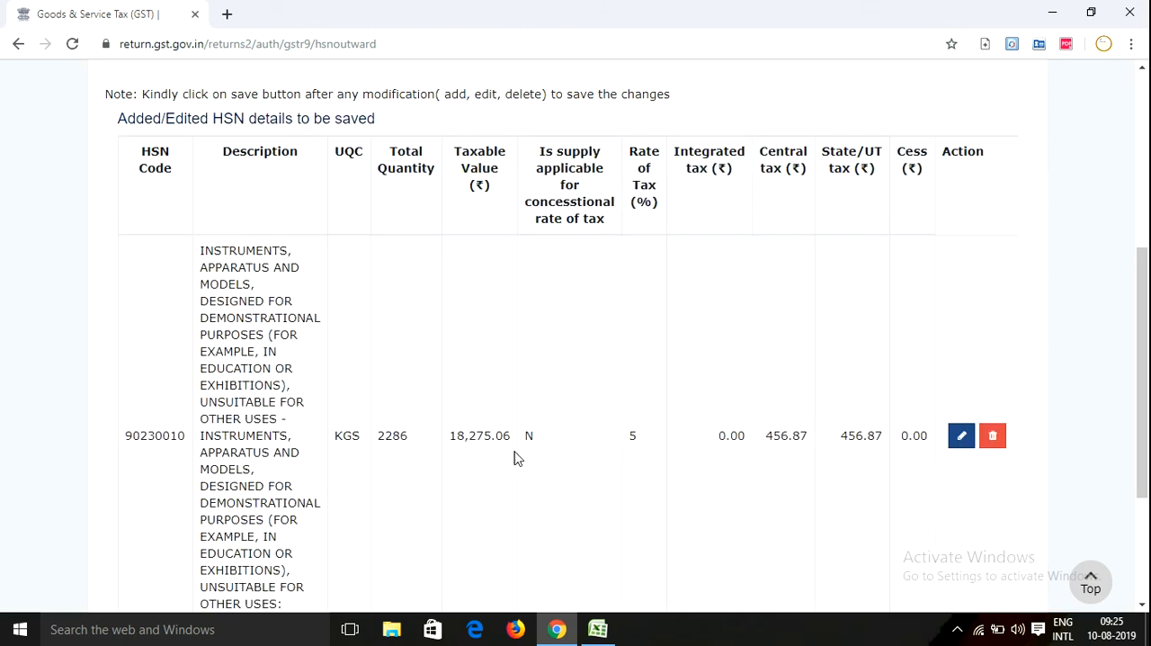
{"action": "scroll", "coordinate": [504, 432], "scroll_direction": "down", "scroll_amount": 3}
{"action": "scroll", "coordinate": [364, 354], "scroll_direction": "up", "scroll_amount": 2}
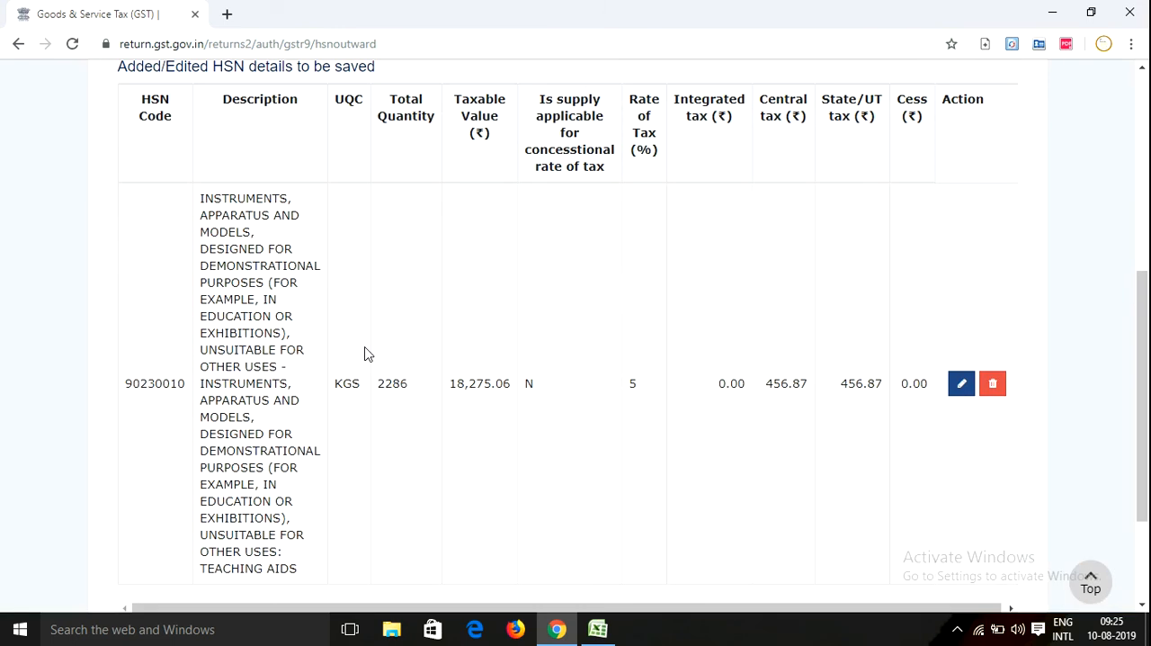
{"action": "scroll", "coordinate": [737, 388], "scroll_direction": "down", "scroll_amount": 2}
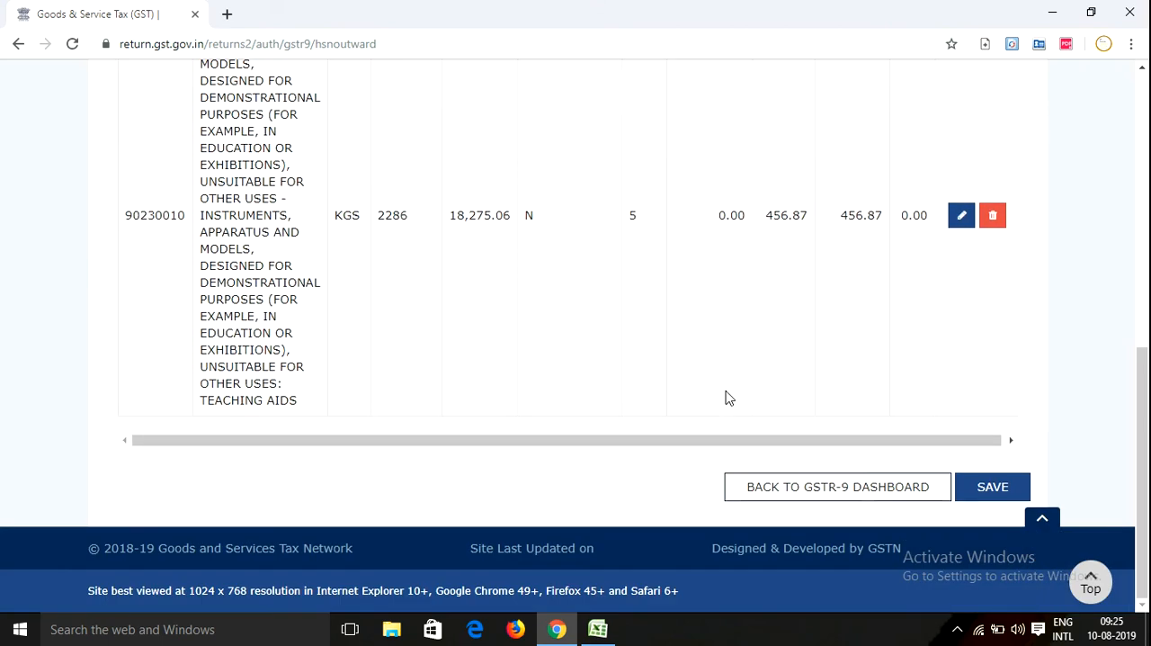
{"action": "scroll", "coordinate": [643, 389], "scroll_direction": "up", "scroll_amount": 2}
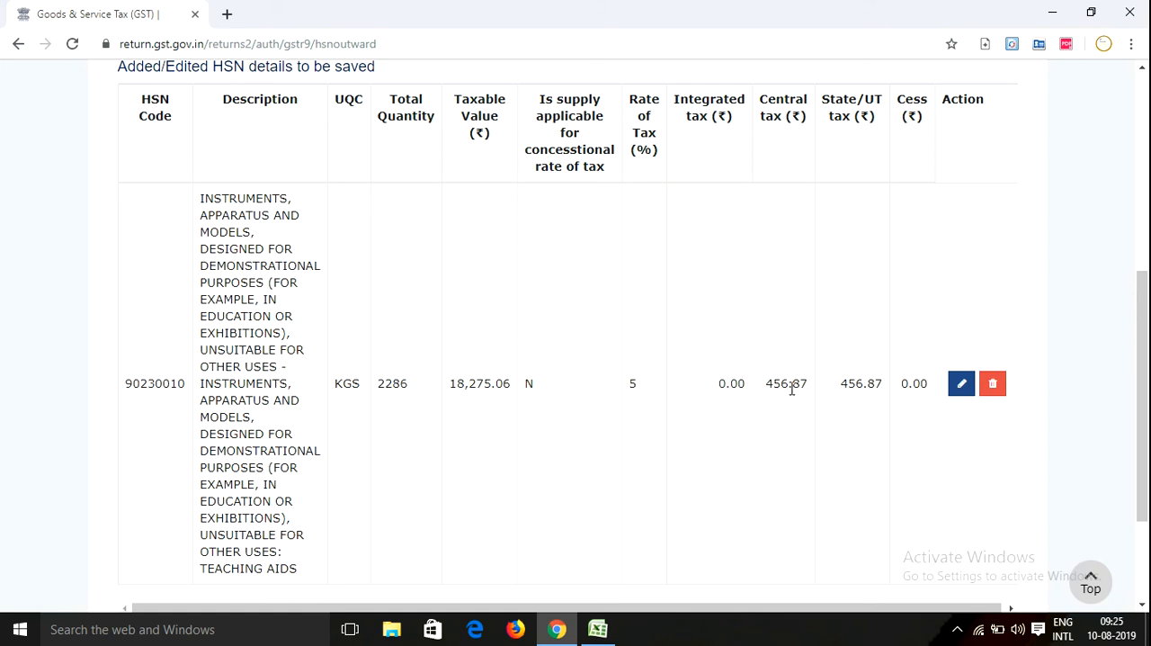
Edit the added 90230010 entry, setting Central Tax and State/UT Tax to 456.88, and save the item
{"action": "left_click", "coordinate": [962, 384]}
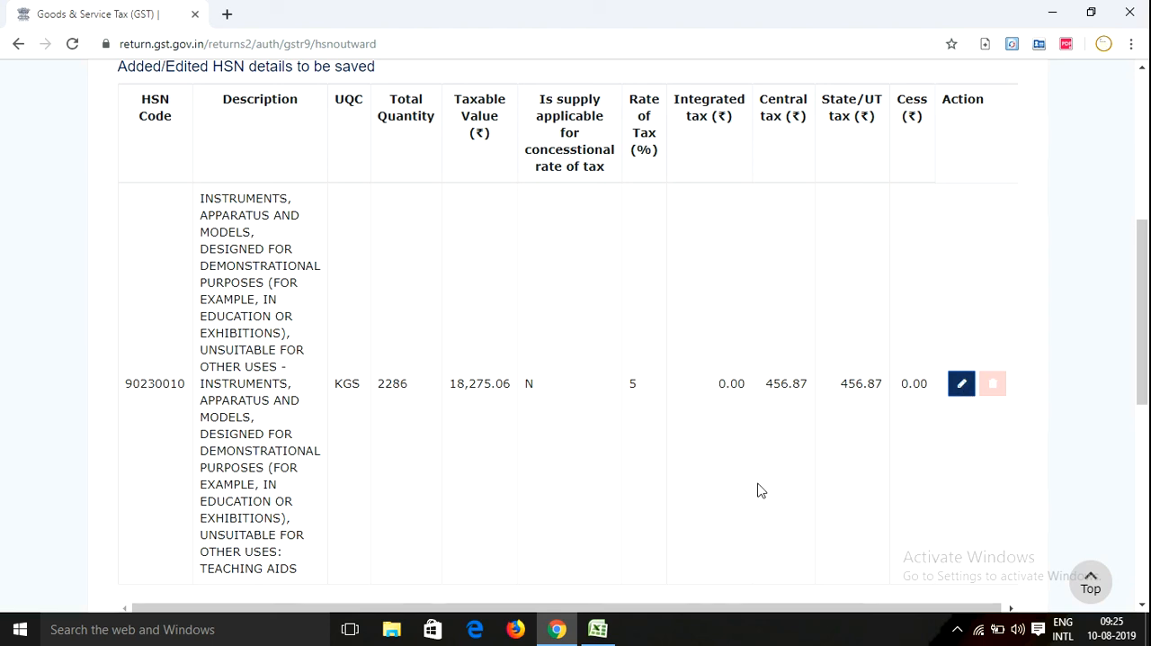
{"action": "scroll", "coordinate": [342, 261], "scroll_direction": "down", "scroll_amount": 5}
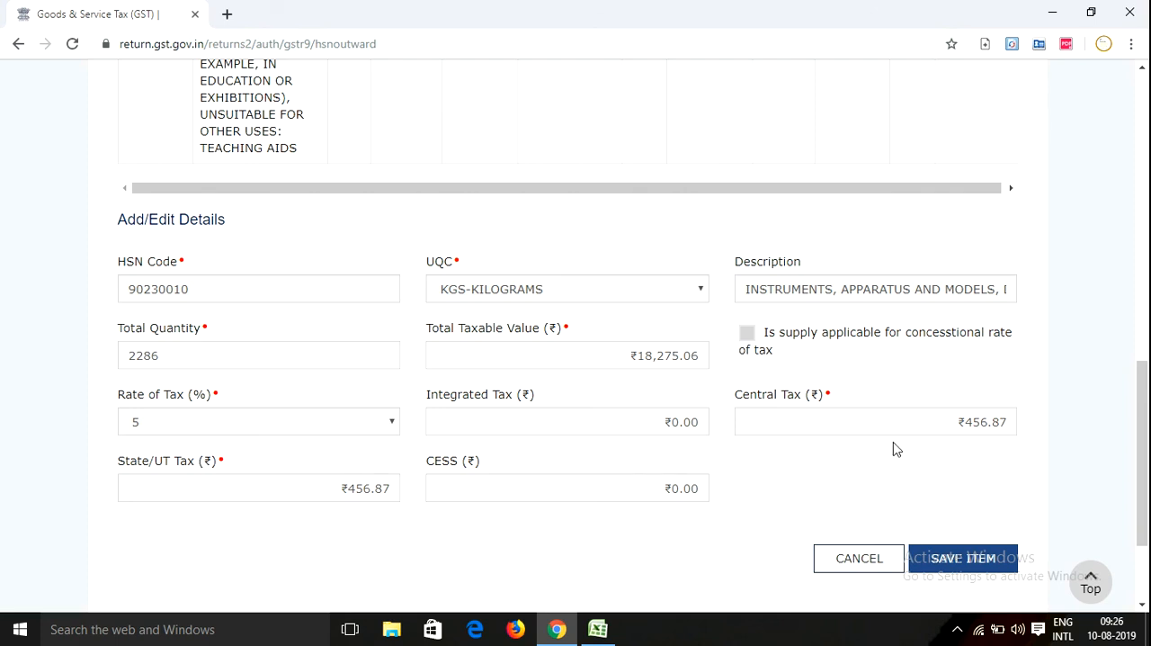
{"action": "left_click", "coordinate": [1013, 418]}
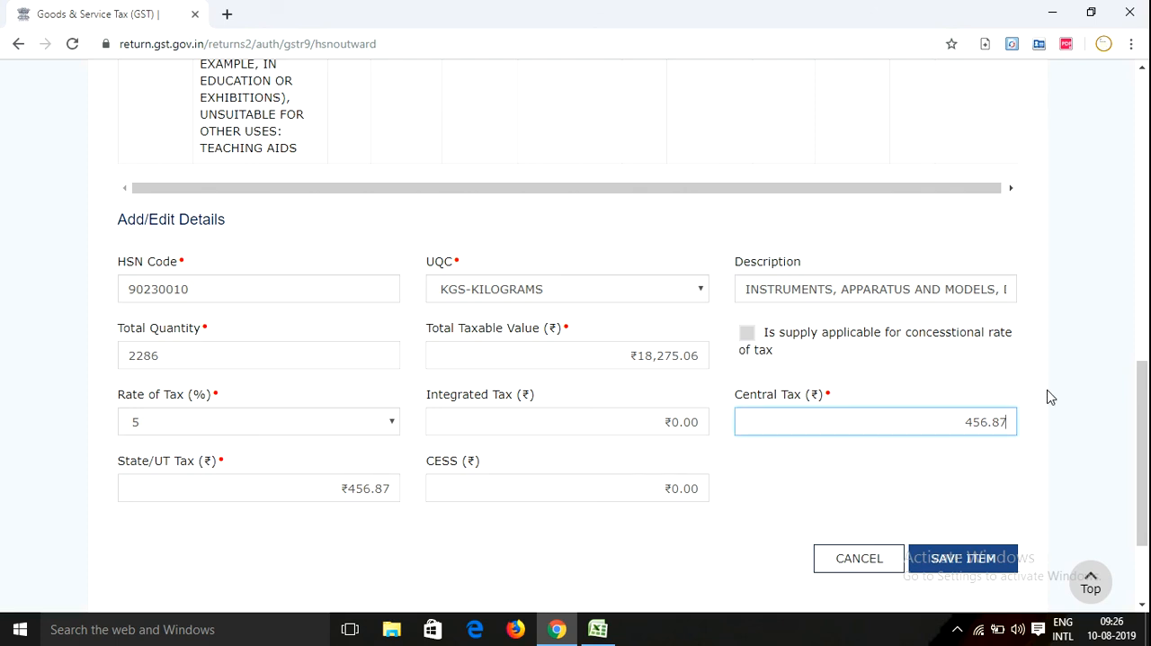
{"action": "key", "text": "BackSpace"}
{"action": "type", "text": "8"}
{"action": "left_click", "coordinate": [400, 494]}
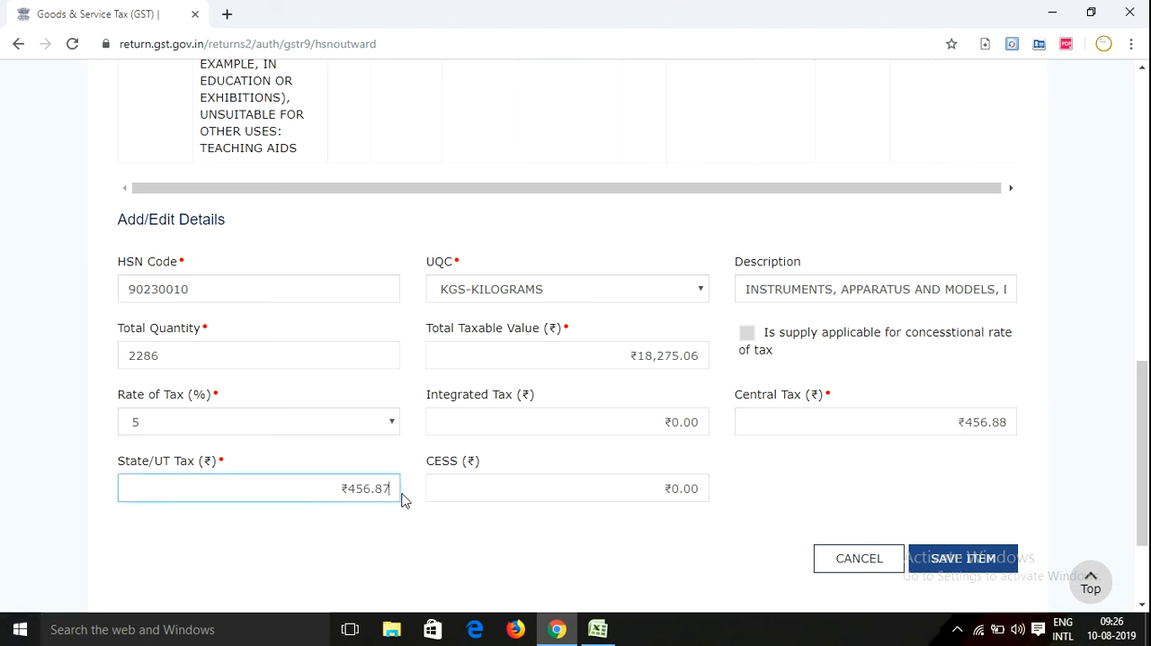
{"action": "key", "text": "BackSpace"}
{"action": "type", "text": "8"}
{"action": "left_click", "coordinate": [432, 550]}
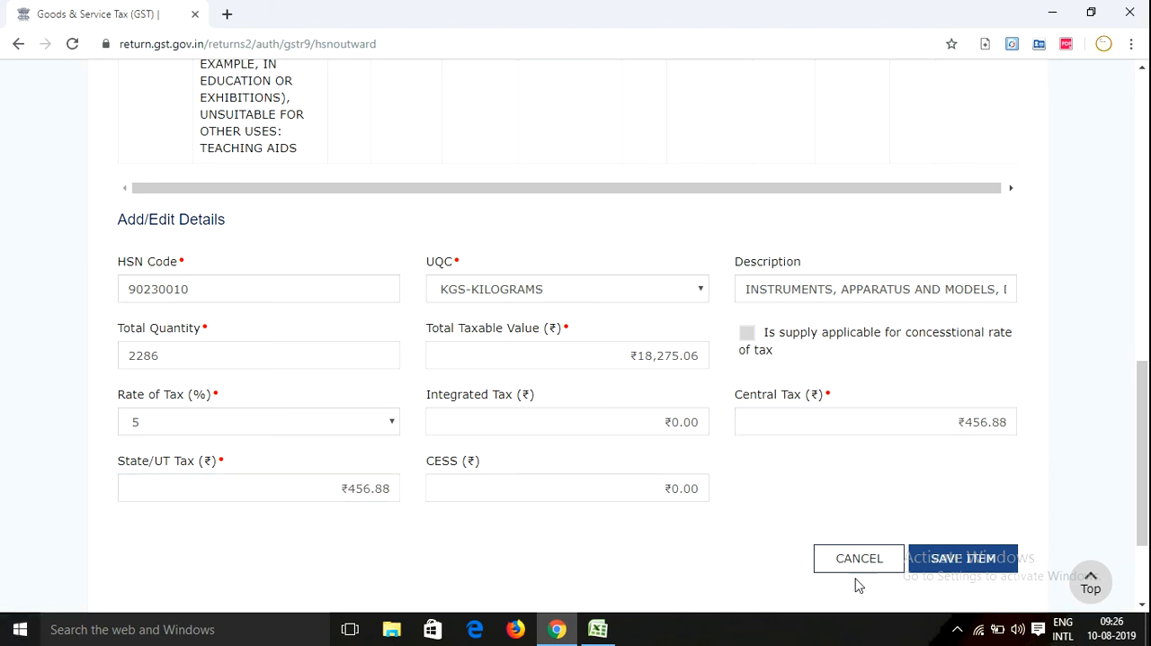
{"action": "left_click", "coordinate": [957, 560]}
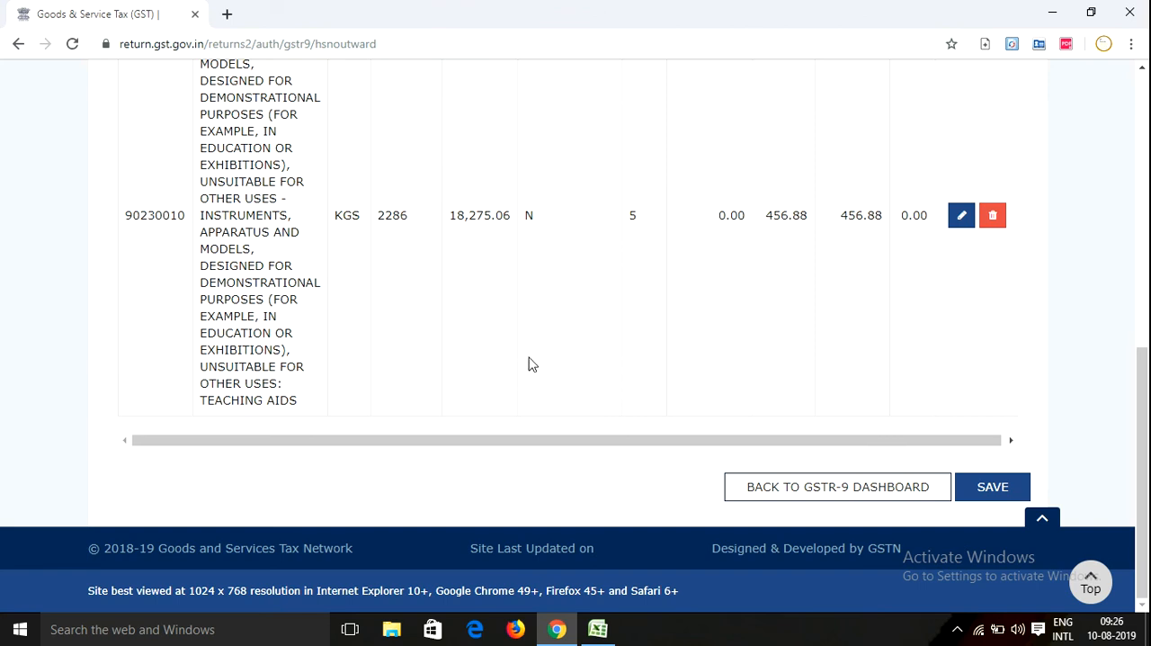
Try to go back to the GSTR-9 dashboard with the HSN details unsaved, choosing to stay on the page
{"action": "scroll", "coordinate": [530, 342], "scroll_direction": "up", "scroll_amount": 3}
{"action": "scroll", "coordinate": [531, 315], "scroll_direction": "down", "scroll_amount": 3}
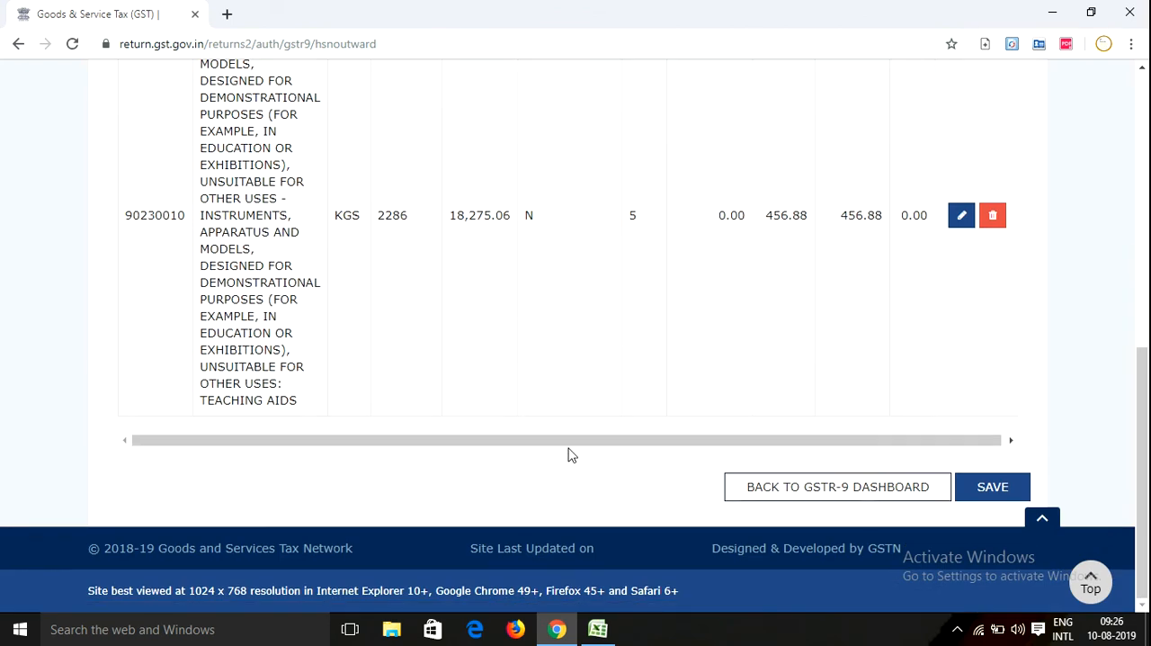
{"action": "left_click", "coordinate": [784, 488]}
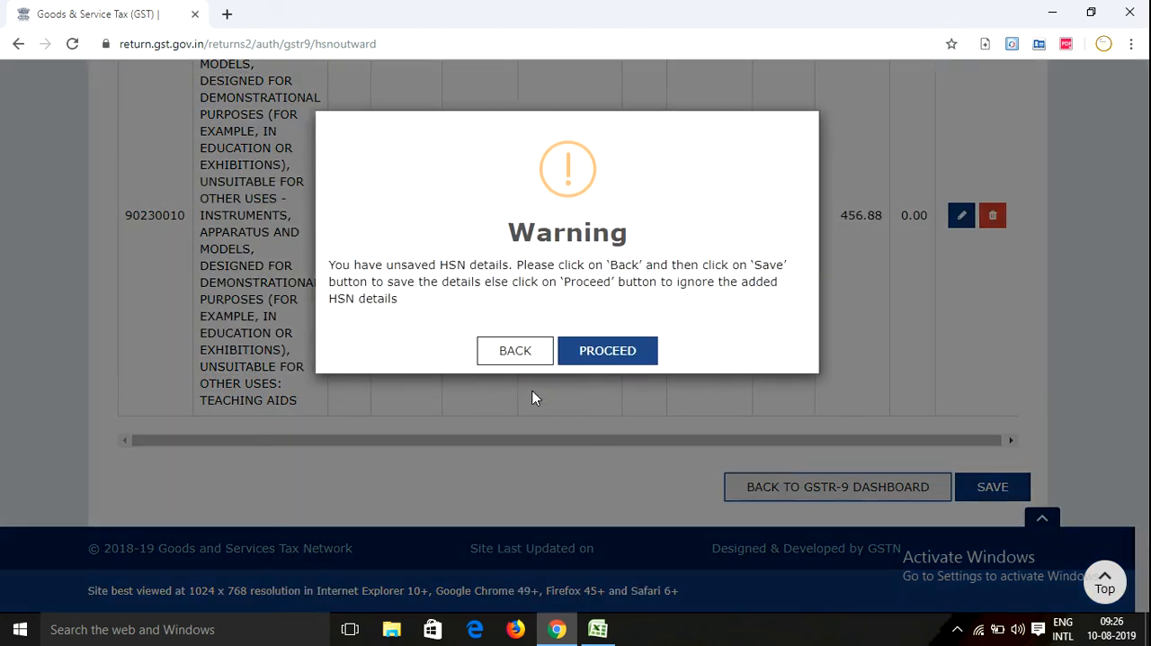
{"action": "left_click", "coordinate": [529, 353]}
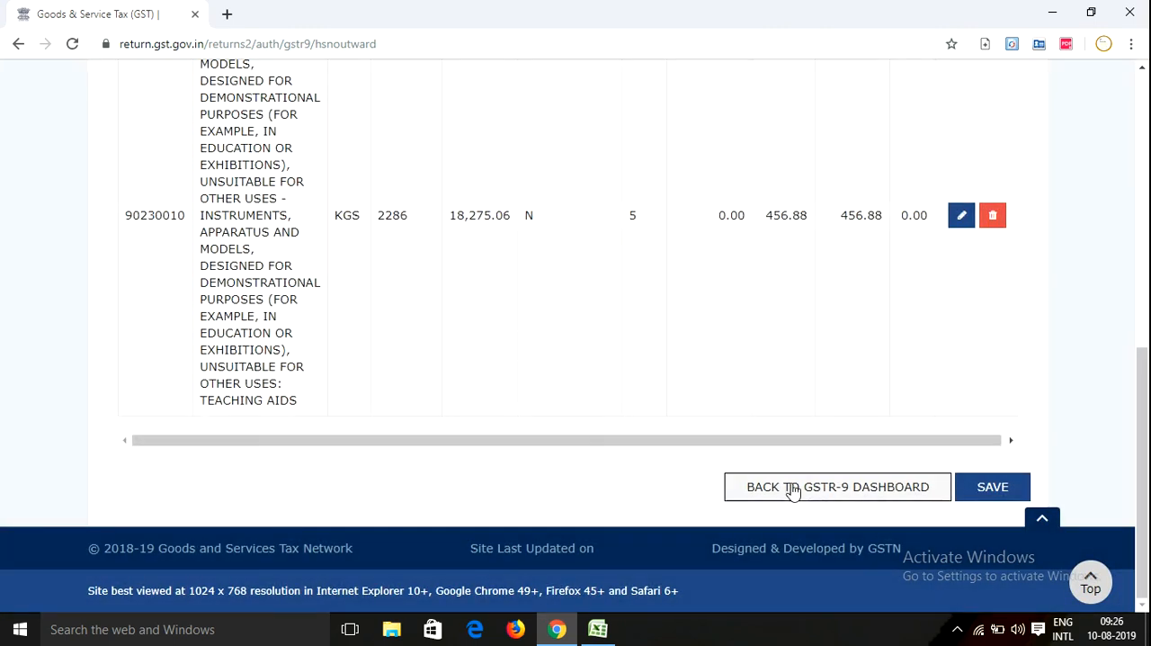
{"action": "left_click", "coordinate": [786, 486]}
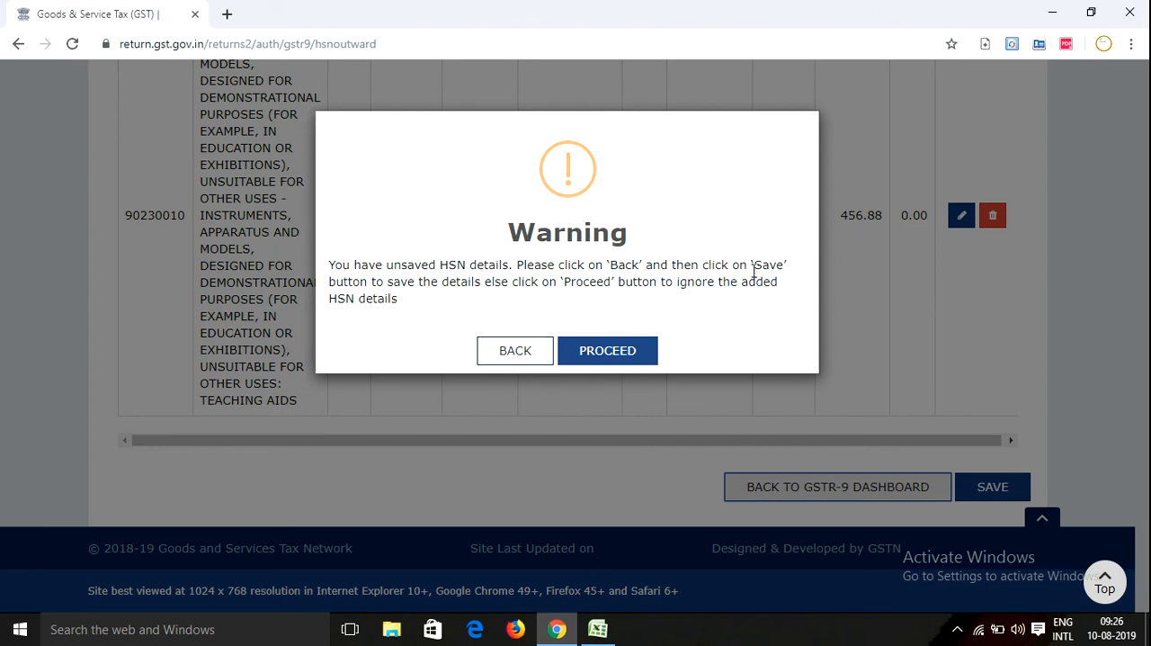
{"action": "left_click", "coordinate": [542, 350]}
Save the outward HSN details and return to the GSTR-9 dashboard to check the table 17 summary
{"action": "left_click", "coordinate": [974, 487]}
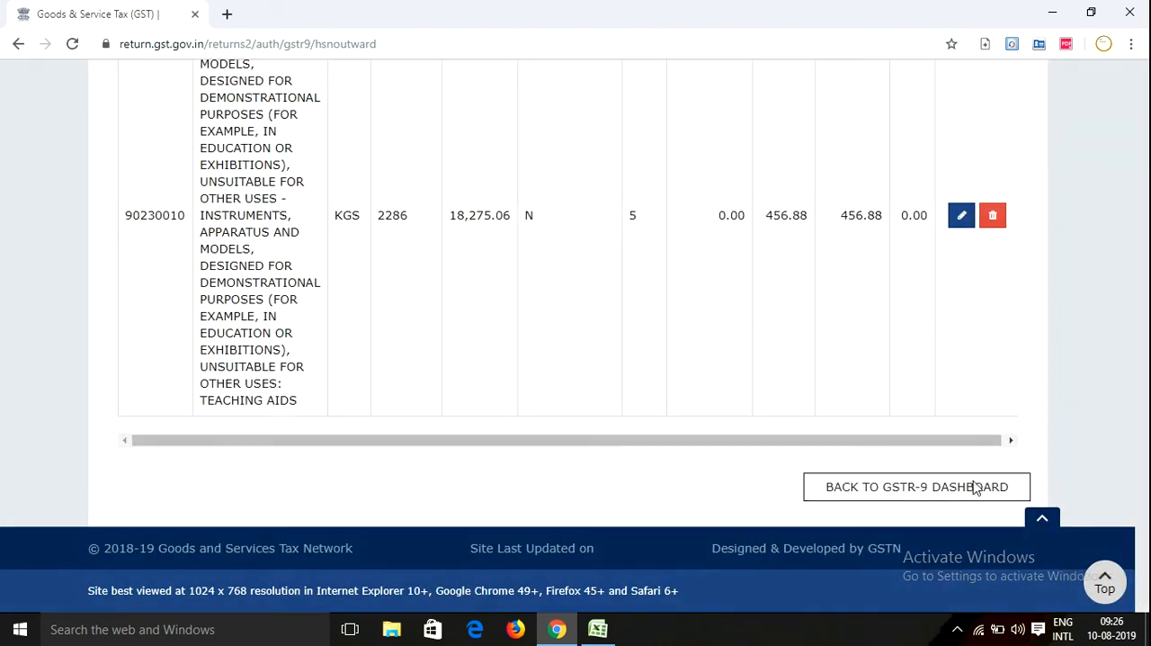
{"action": "left_click", "coordinate": [577, 328]}
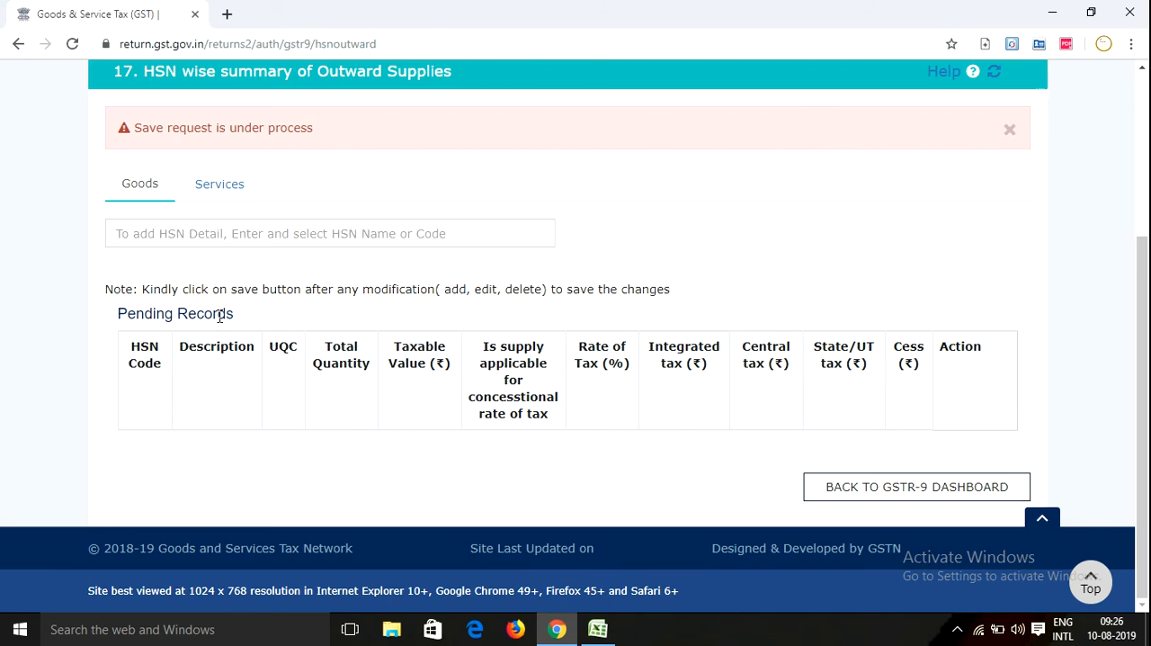
{"action": "left_click", "coordinate": [849, 487]}
{"action": "scroll", "coordinate": [616, 388], "scroll_direction": "down", "scroll_amount": 5}
{"action": "scroll", "coordinate": [675, 401], "scroll_direction": "down", "scroll_amount": 9}
{"action": "scroll", "coordinate": [699, 432], "scroll_direction": "up", "scroll_amount": 3}
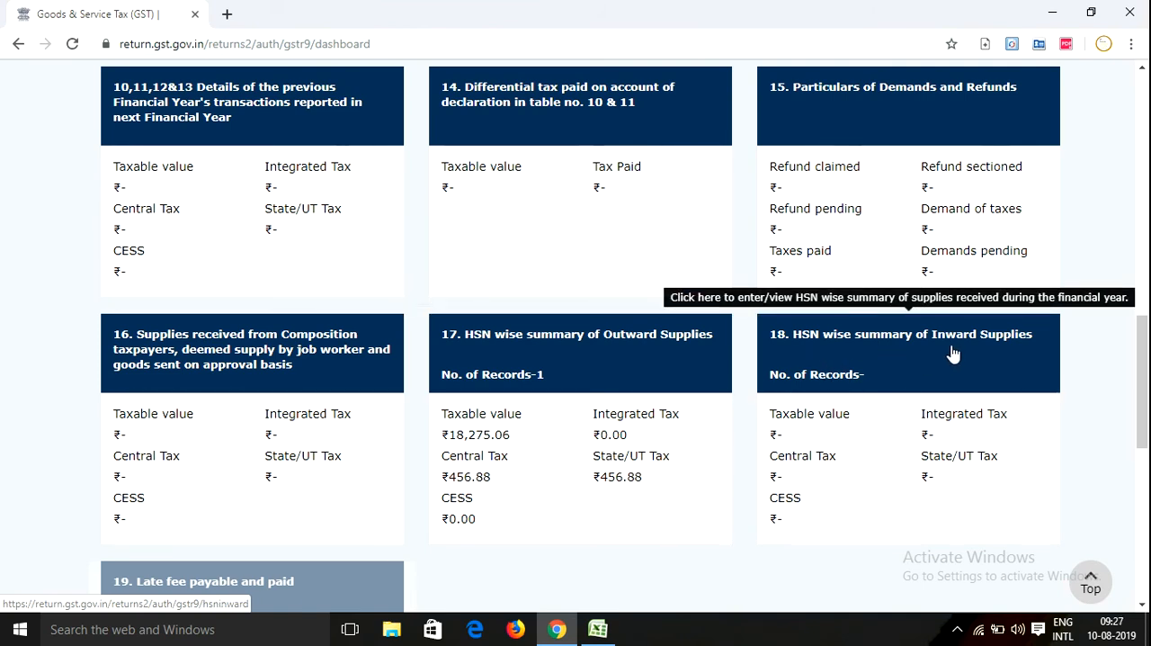
Open table 18 for inward supplies, and bring up the Purchase % & HSN Wise Detail sheet in Excel
{"action": "left_click", "coordinate": [862, 363]}
{"action": "key", "text": "alt+Tab"}
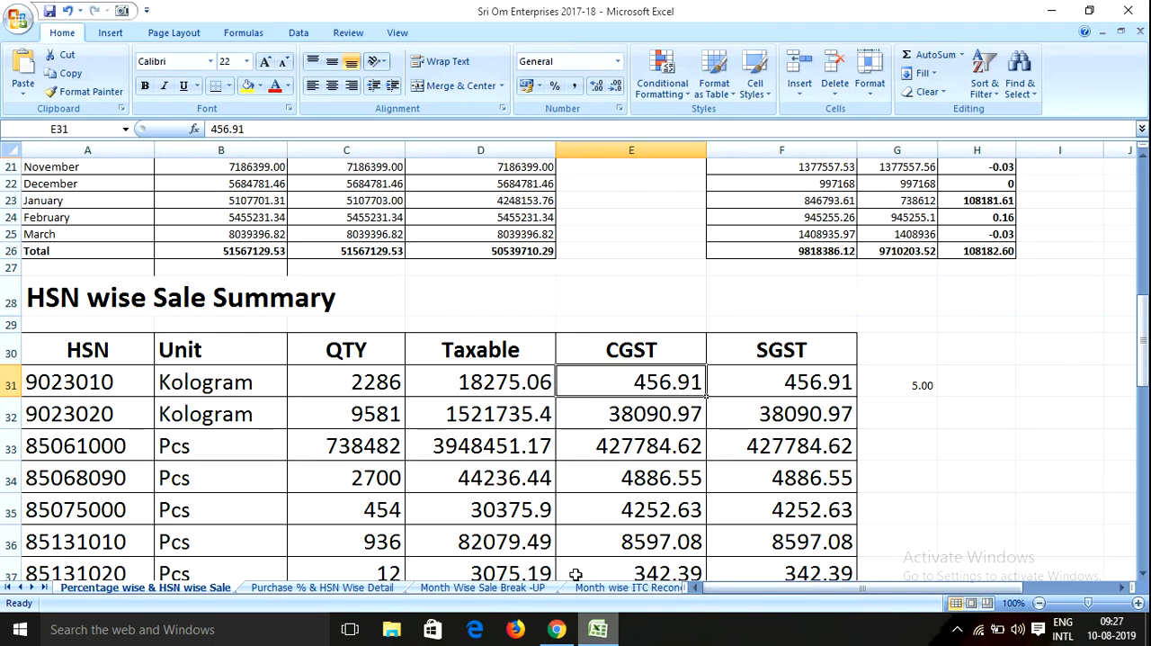
{"action": "scroll", "coordinate": [378, 479], "scroll_direction": "down", "scroll_amount": 4}
{"action": "left_click", "coordinate": [335, 588]}
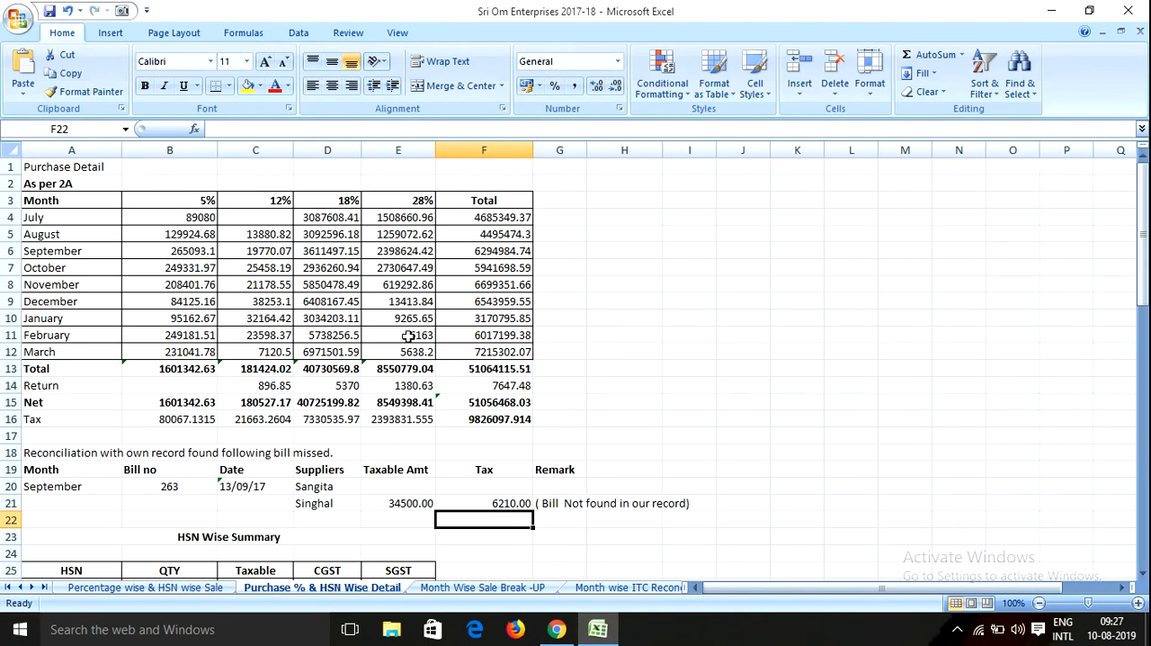
{"action": "scroll", "coordinate": [408, 335], "scroll_direction": "down", "scroll_amount": 9}
{"action": "scroll", "coordinate": [83, 322], "scroll_direction": "up", "scroll_amount": 4}
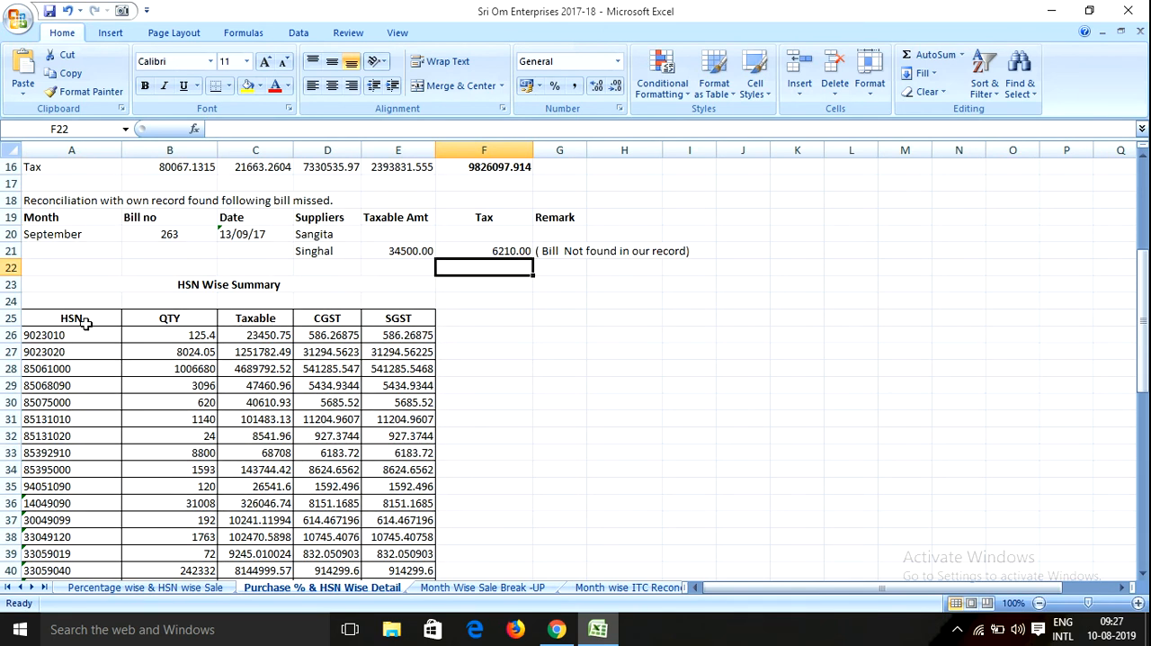
Examine the purchase HSN Wise Summary from the first HSN code's quantity and tax values down to the Total as per 2A row
{"action": "left_click", "coordinate": [64, 333]}
{"action": "left_click", "coordinate": [172, 330]}
{"action": "left_click", "coordinate": [369, 333]}
{"action": "scroll", "coordinate": [383, 427], "scroll_direction": "down", "scroll_amount": 4}
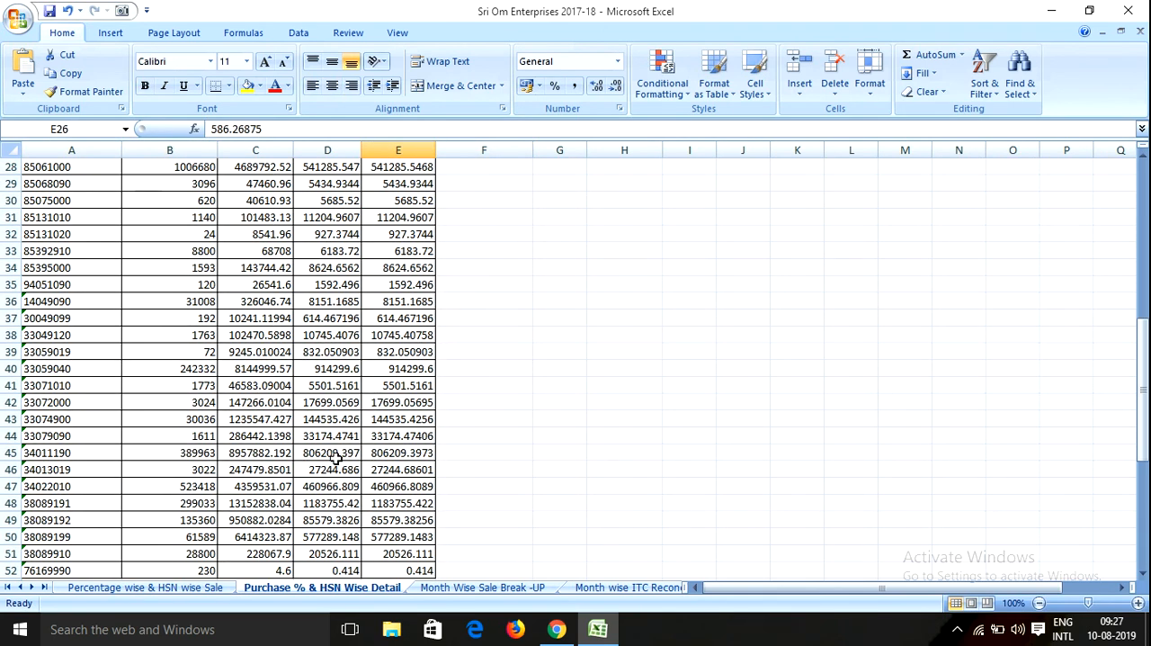
{"action": "scroll", "coordinate": [334, 459], "scroll_direction": "down", "scroll_amount": 4}
{"action": "left_click", "coordinate": [244, 369]}
{"action": "left_click", "coordinate": [419, 353]}
{"action": "left_click", "coordinate": [403, 419]}
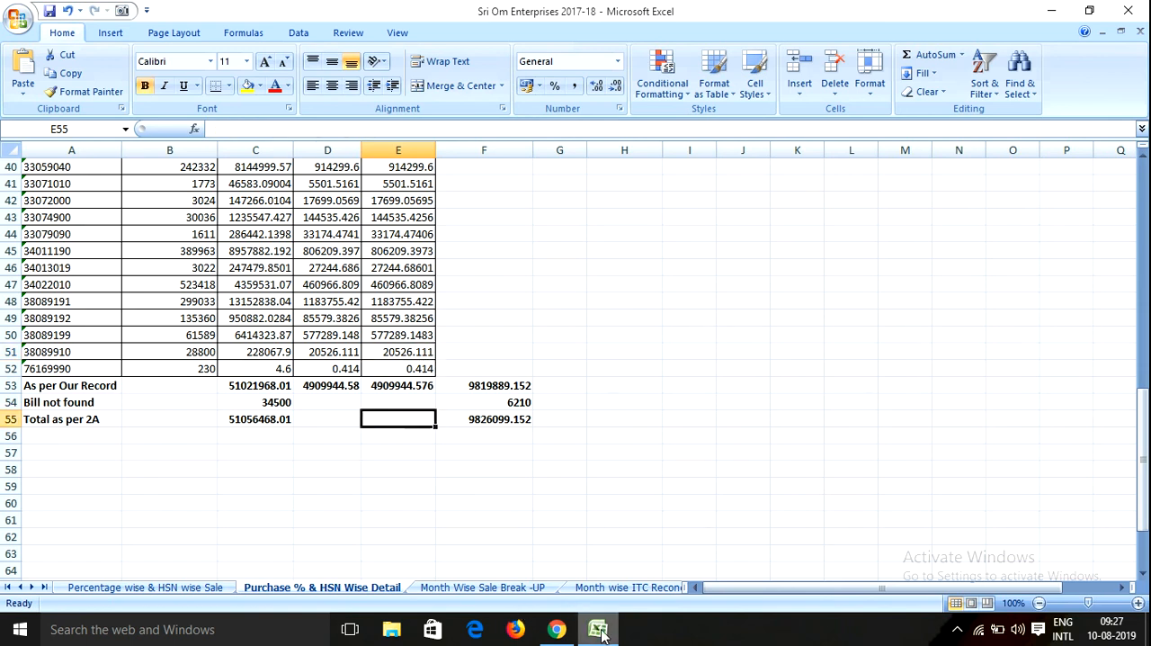
Switch back to the GST portal and go from table 18 to the dashboard's steps to file the GSTR-9 return
{"action": "mouse_move", "coordinate": [600, 631]}
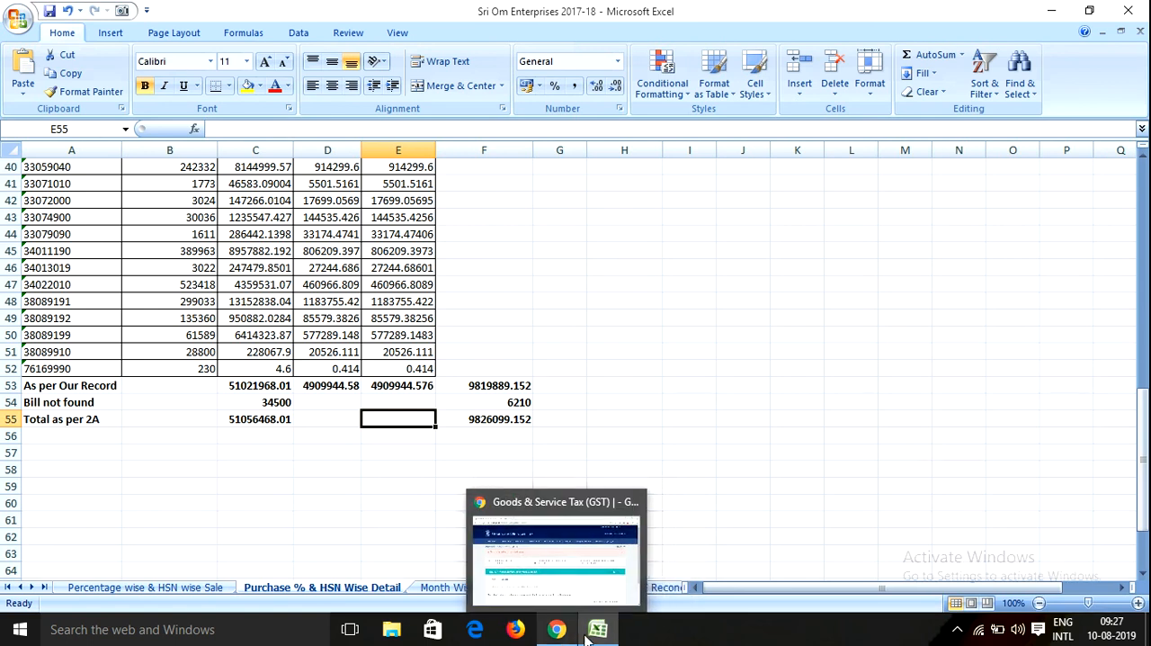
{"action": "left_click", "coordinate": [557, 629]}
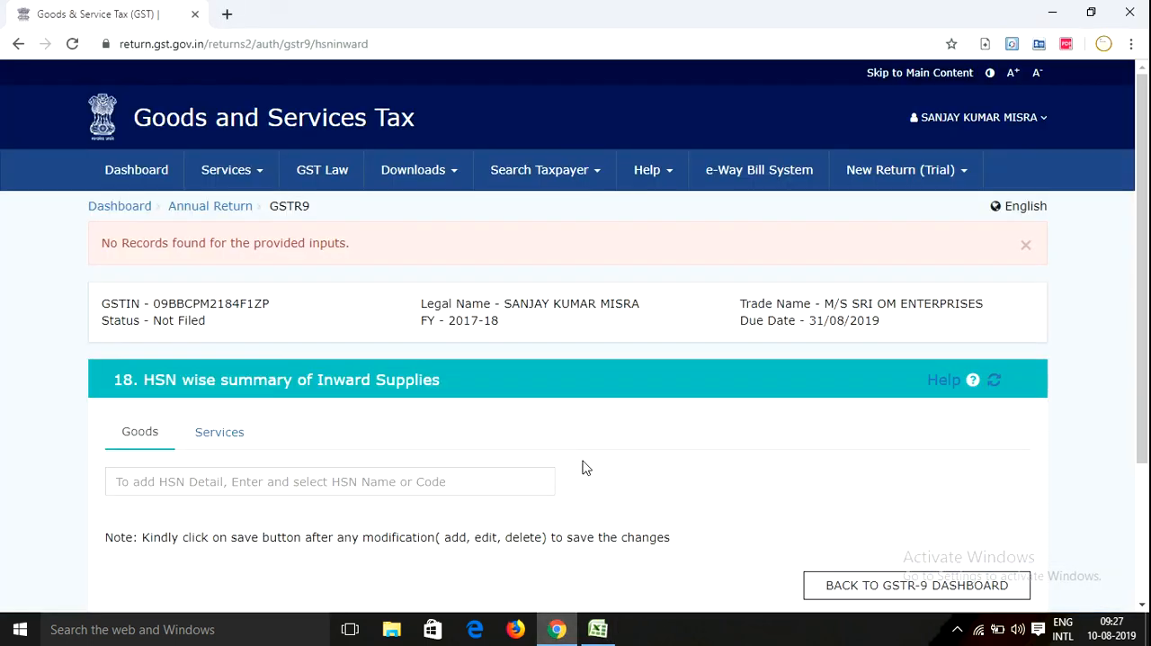
{"action": "scroll", "coordinate": [539, 445], "scroll_direction": "down", "scroll_amount": 3}
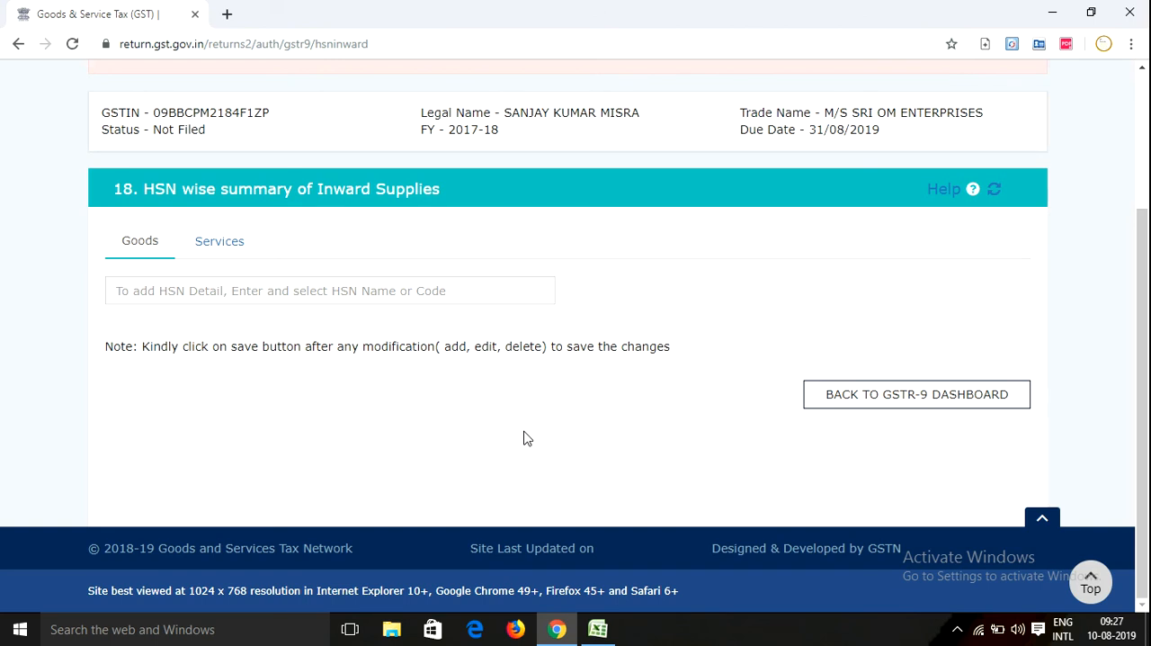
{"action": "left_click", "coordinate": [835, 394]}
{"action": "scroll", "coordinate": [593, 400], "scroll_direction": "down", "scroll_amount": 15}
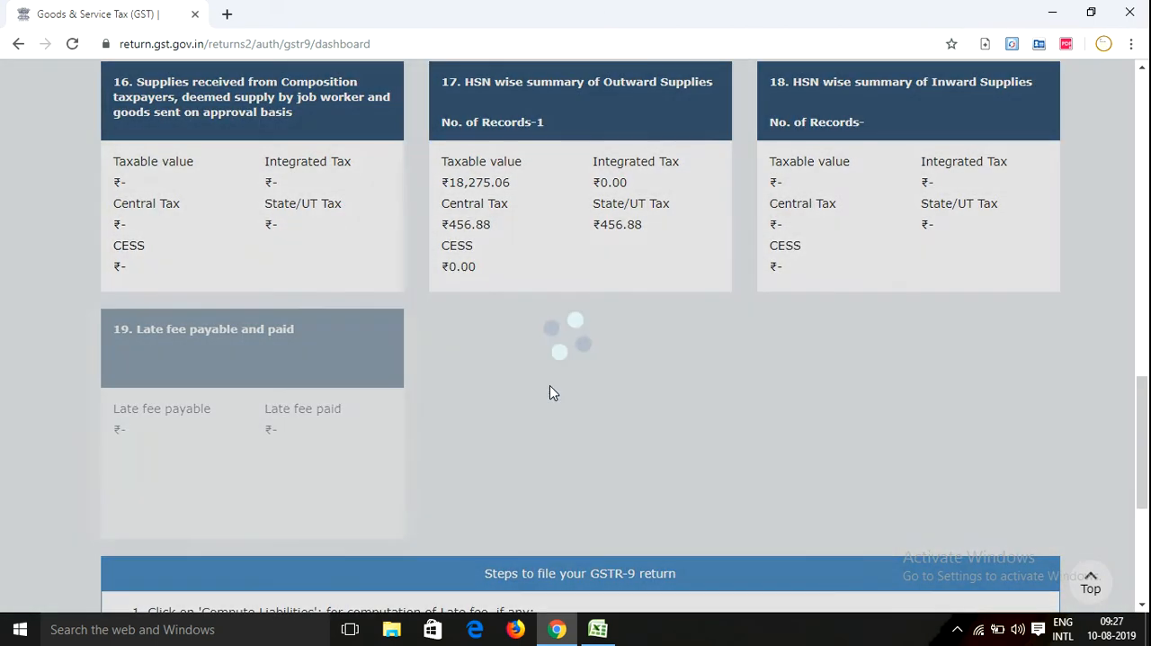
{"action": "scroll", "coordinate": [567, 373], "scroll_direction": "down", "scroll_amount": 2}
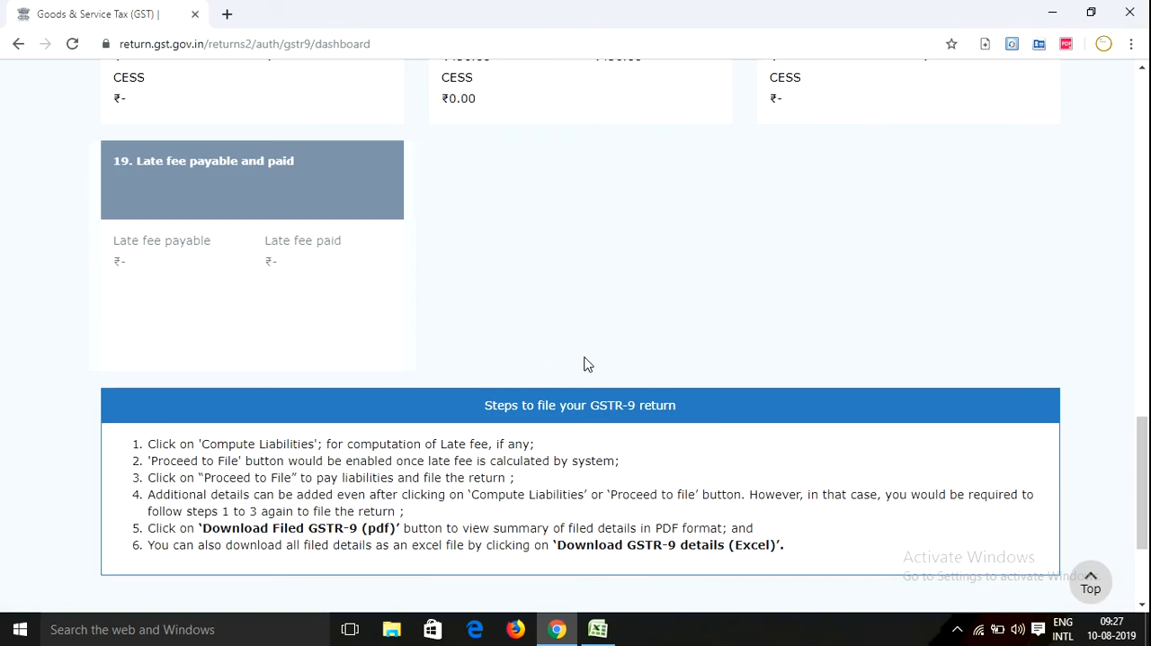
{"action": "scroll", "coordinate": [585, 363], "scroll_direction": "down", "scroll_amount": 3}
{"action": "scroll", "coordinate": [616, 335], "scroll_direction": "up", "scroll_amount": 2}
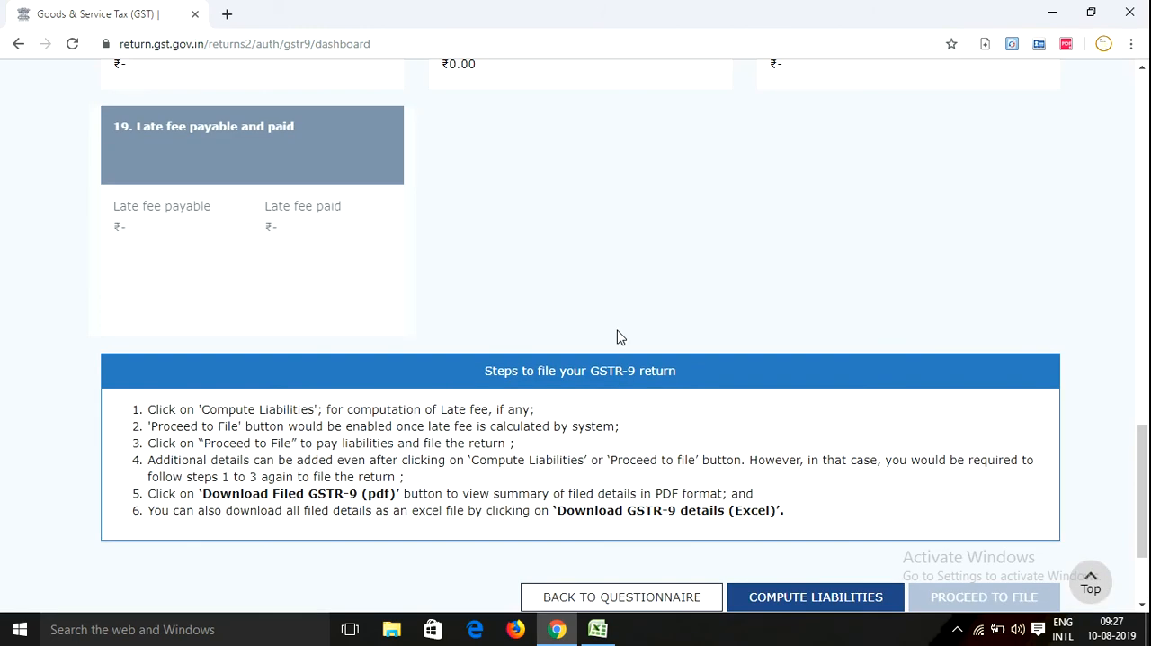
Compute the liabilities for the GSTR-9 return and refresh the dashboard to check its filing status
{"action": "scroll", "coordinate": [565, 305], "scroll_direction": "up", "scroll_amount": 1}
{"action": "scroll", "coordinate": [576, 300], "scroll_direction": "down", "scroll_amount": 1}
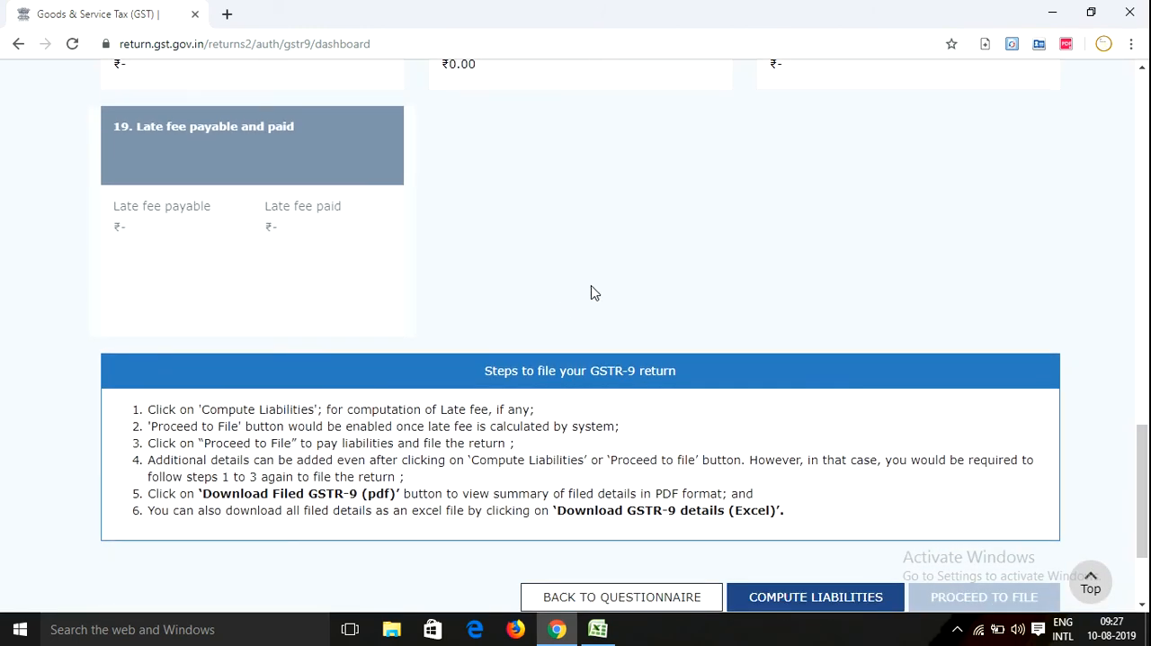
{"action": "left_click", "coordinate": [804, 600]}
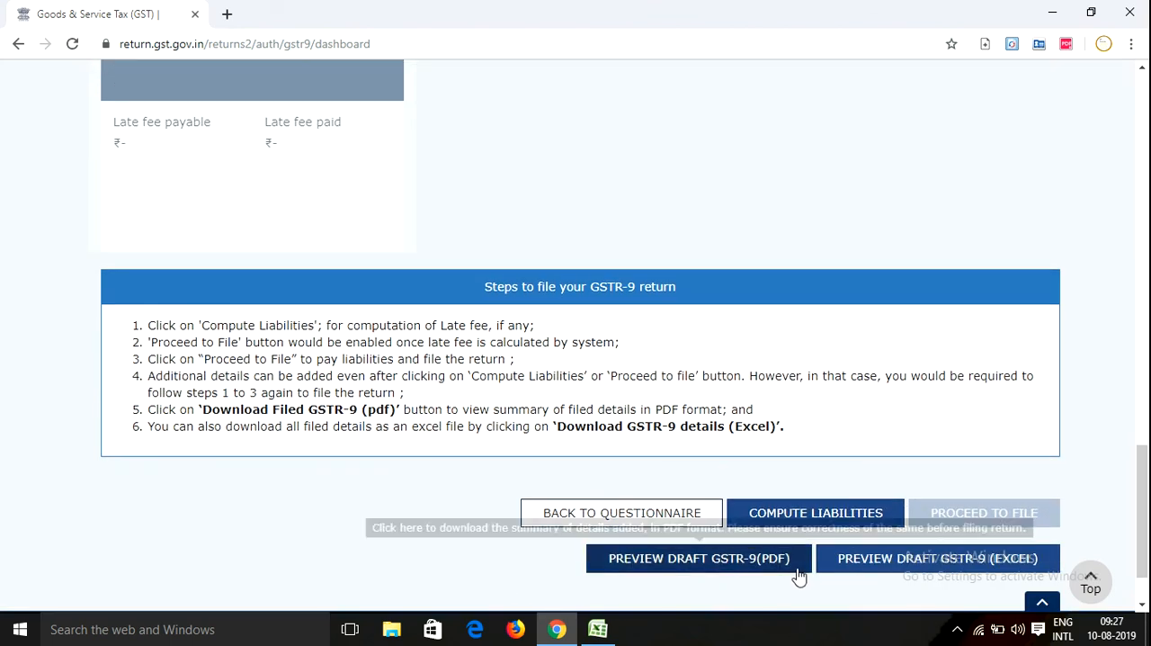
{"action": "left_click", "coordinate": [817, 514]}
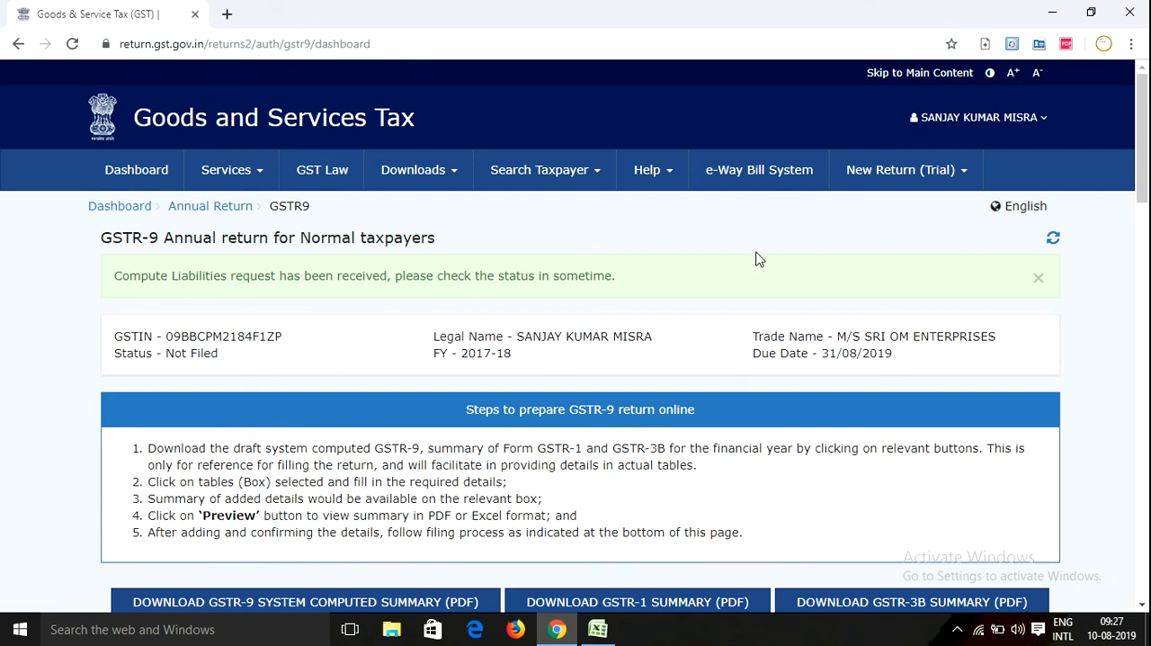
{"action": "left_click", "coordinate": [1053, 237]}
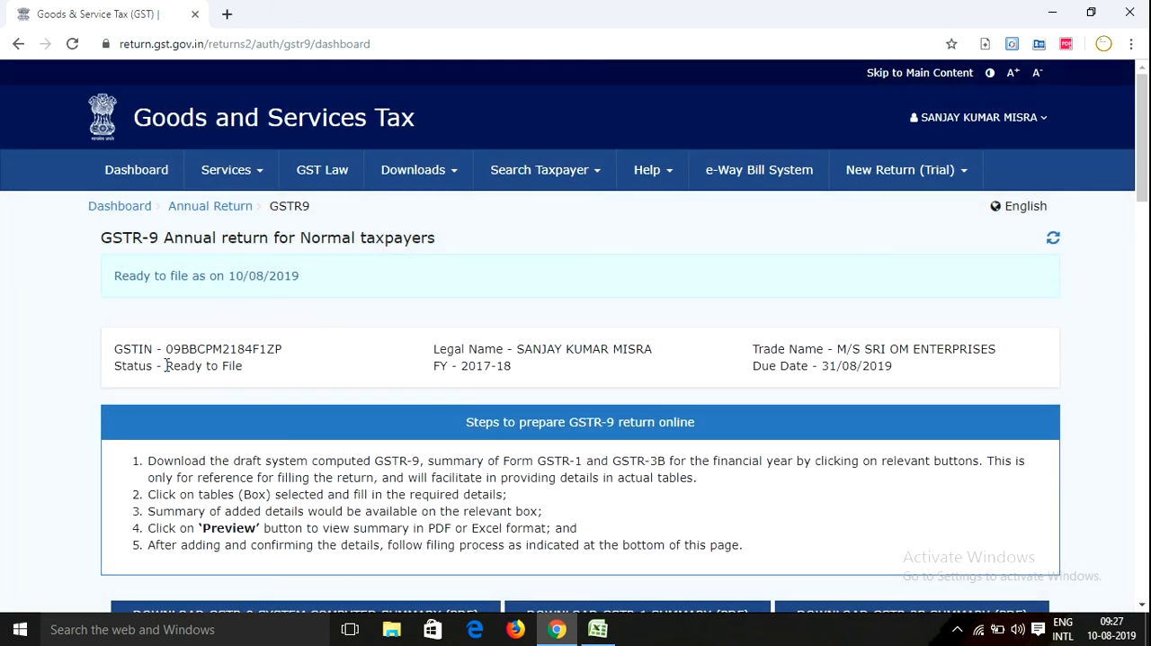
{"action": "left_click_drag", "start_coordinate": [165, 365], "coordinate": [257, 367]}
Proceed to file the return and review the cash ledger balance and late fee amounts in table 19
{"action": "scroll", "coordinate": [440, 347], "scroll_direction": "down", "scroll_amount": 15}
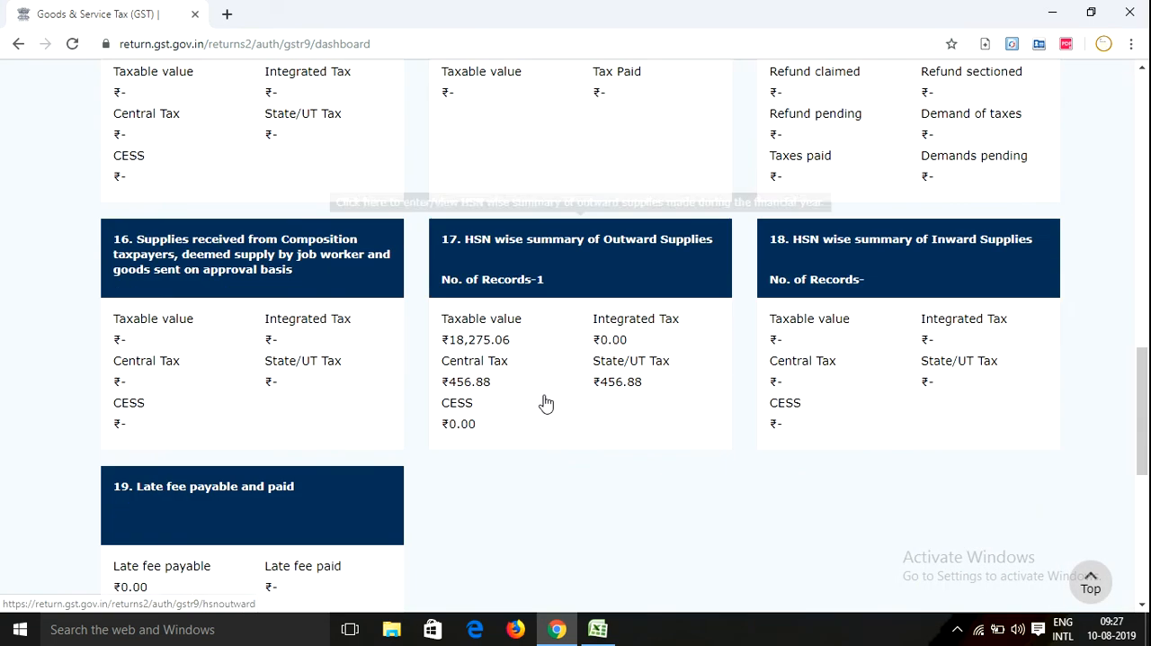
{"action": "scroll", "coordinate": [546, 404], "scroll_direction": "down", "scroll_amount": 5}
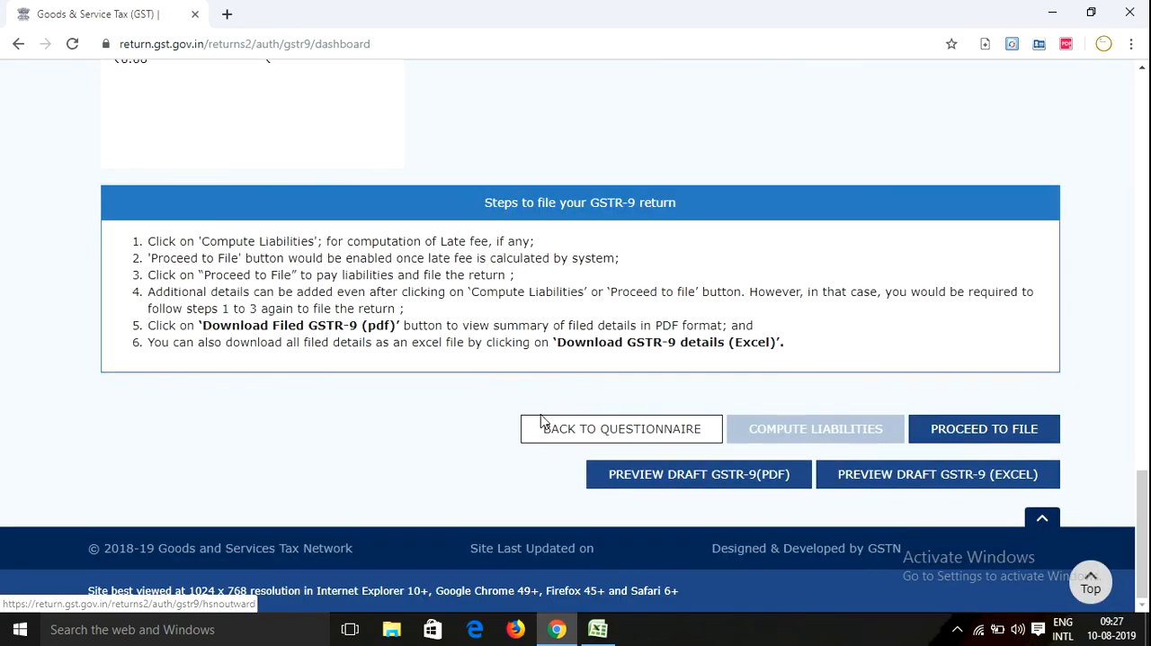
{"action": "left_click", "coordinate": [953, 447]}
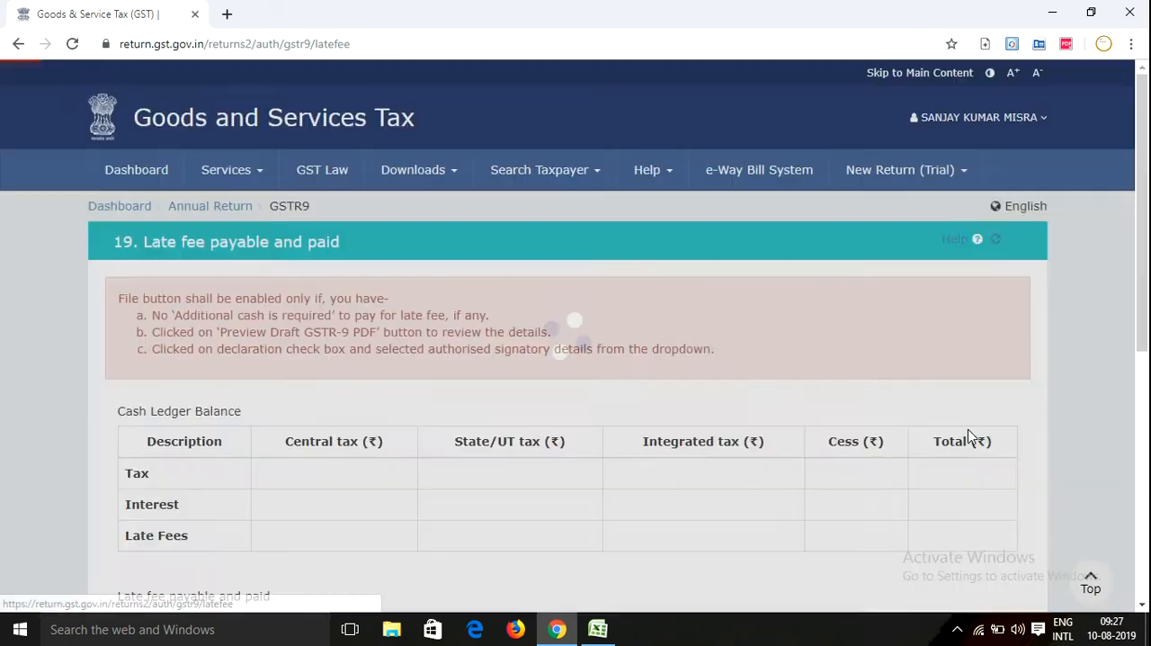
{"action": "scroll", "coordinate": [447, 390], "scroll_direction": "down", "scroll_amount": 4}
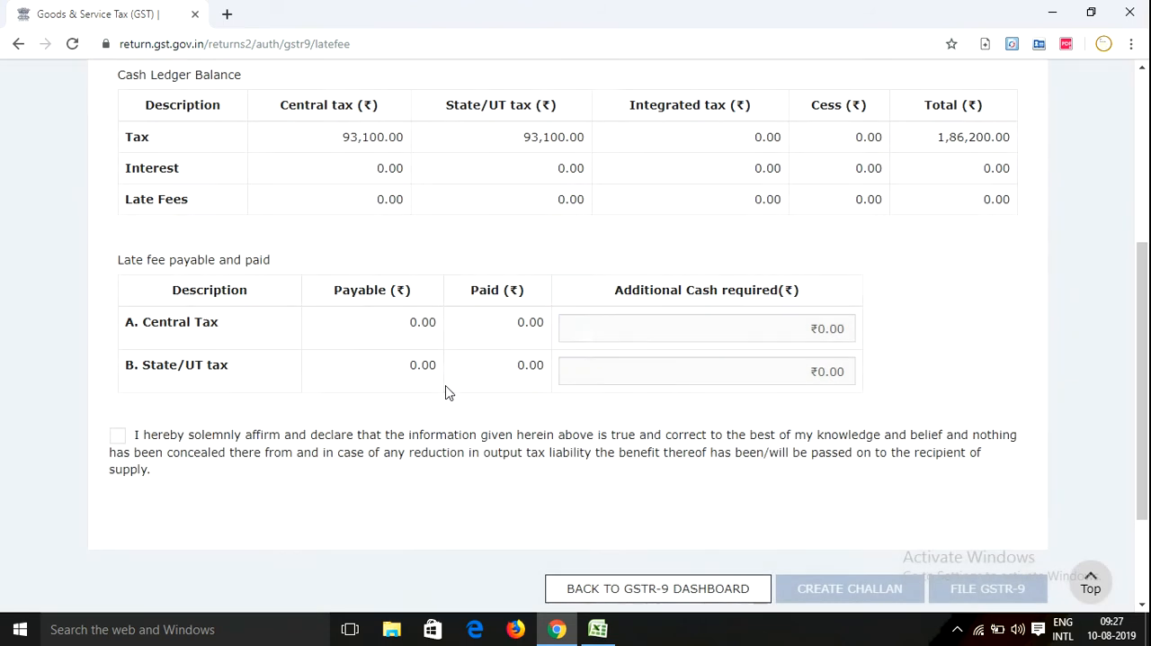
{"action": "scroll", "coordinate": [449, 392], "scroll_direction": "up", "scroll_amount": 1}
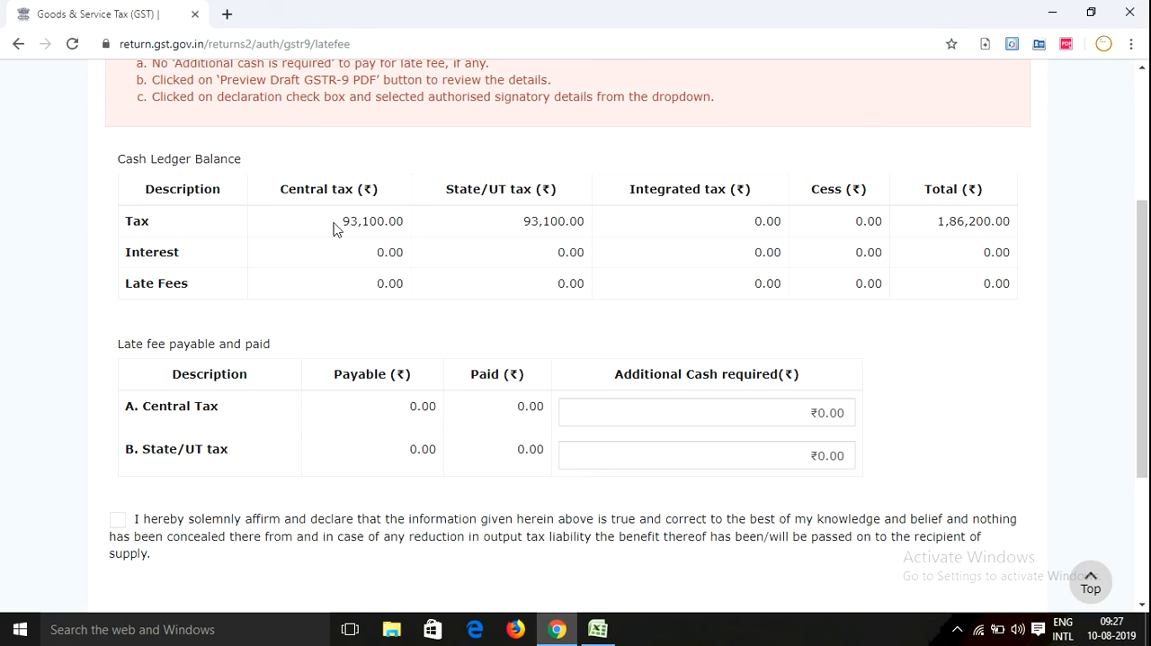
{"action": "scroll", "coordinate": [314, 387], "scroll_direction": "down", "scroll_amount": 1}
{"action": "scroll", "coordinate": [314, 386], "scroll_direction": "down", "scroll_amount": 3}
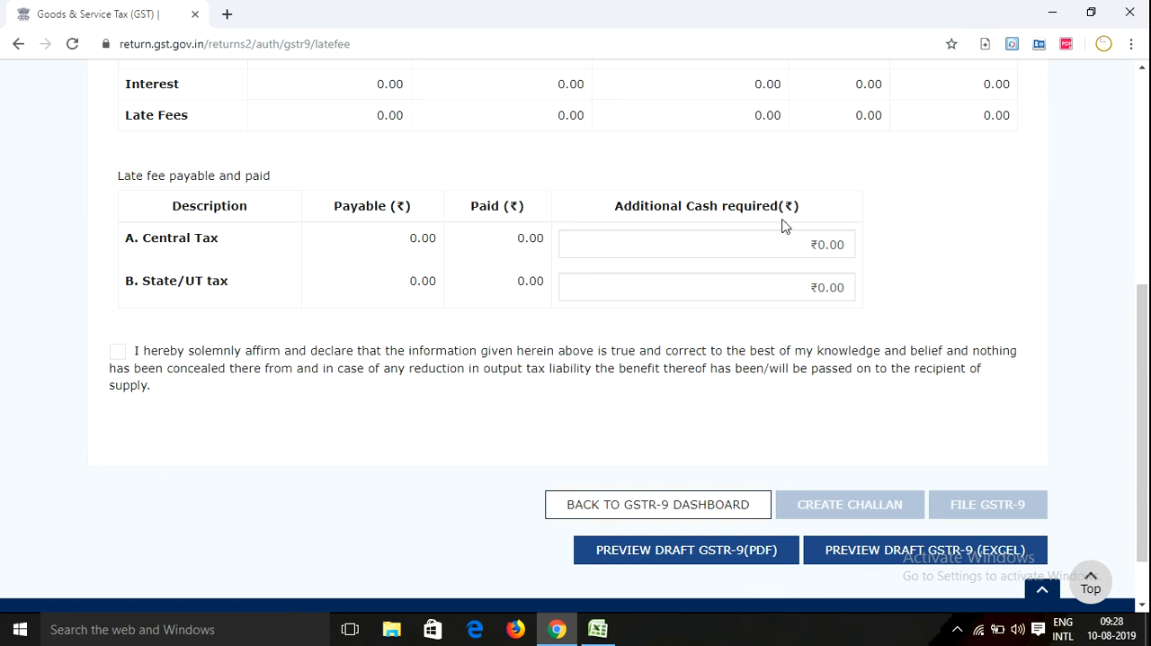
Accept the declaration that the information is true and correct, and select the authorised signatory
{"action": "left_click", "coordinate": [118, 351]}
{"action": "left_click", "coordinate": [190, 435]}
{"action": "left_click", "coordinate": [184, 472]}
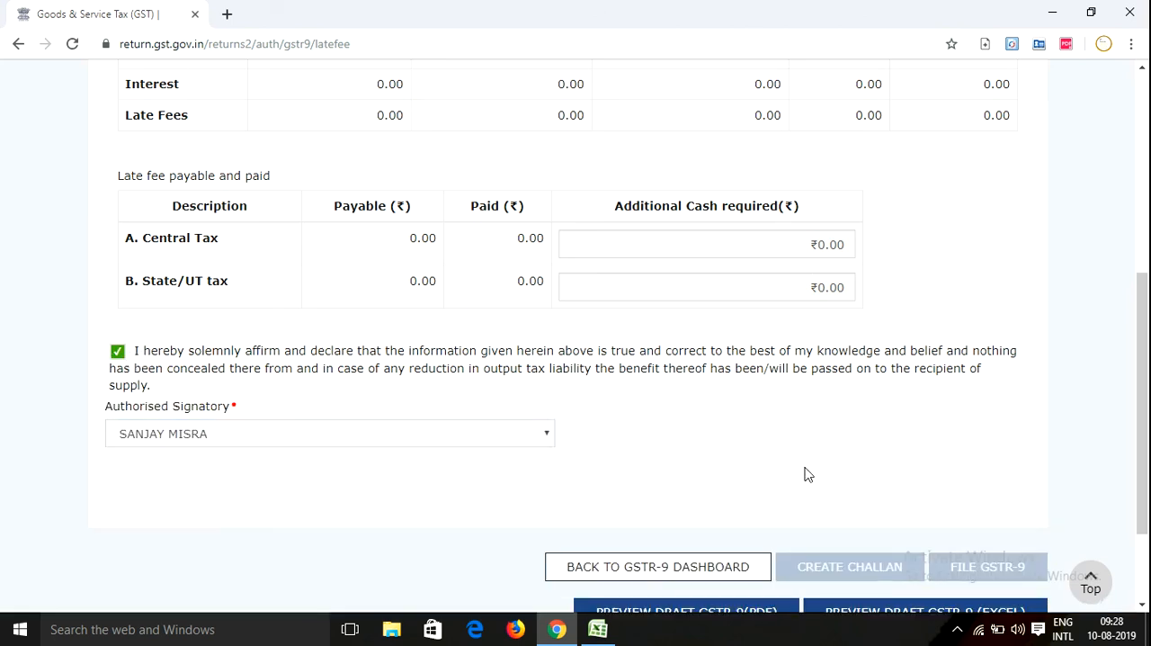
Examine the conditions for enabling filing and the draft GSTR-9 preview options, and refresh the late fee page
{"action": "scroll", "coordinate": [805, 473], "scroll_direction": "down", "scroll_amount": 3}
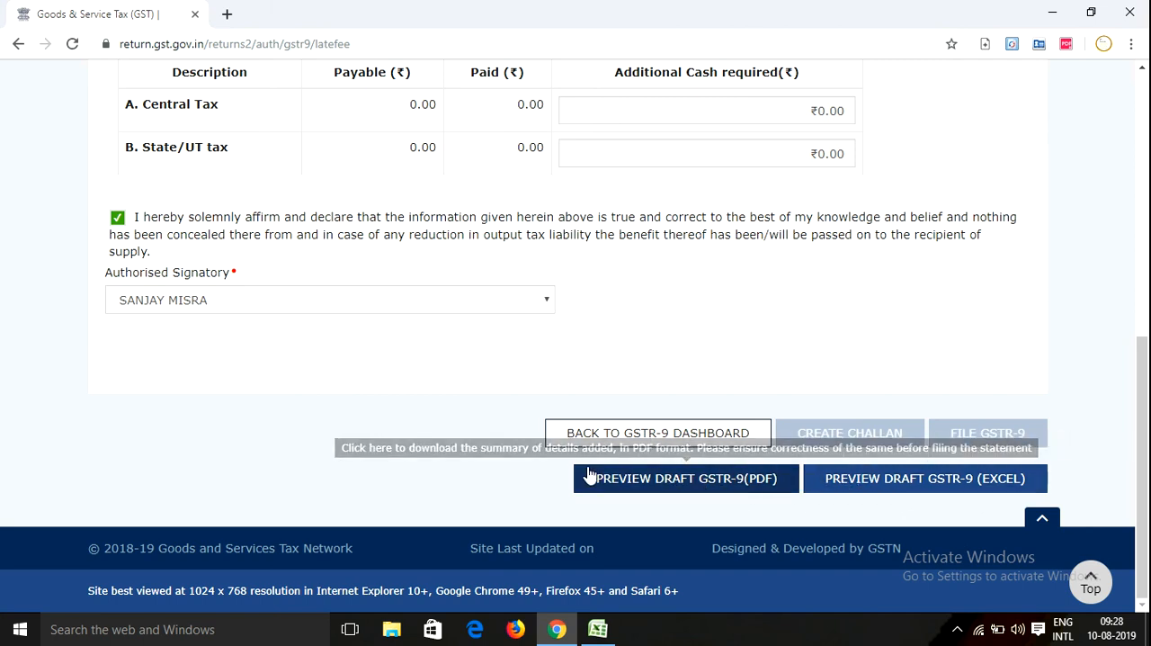
{"action": "scroll", "coordinate": [753, 472], "scroll_direction": "up", "scroll_amount": 3}
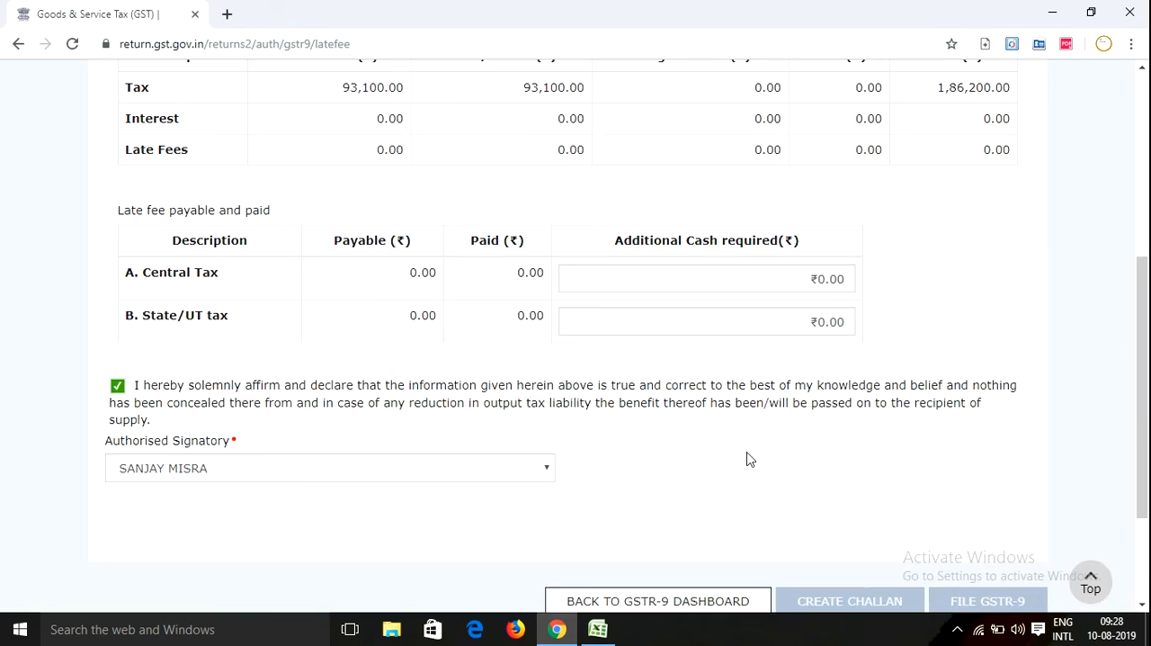
{"action": "scroll", "coordinate": [720, 459], "scroll_direction": "up", "scroll_amount": 4}
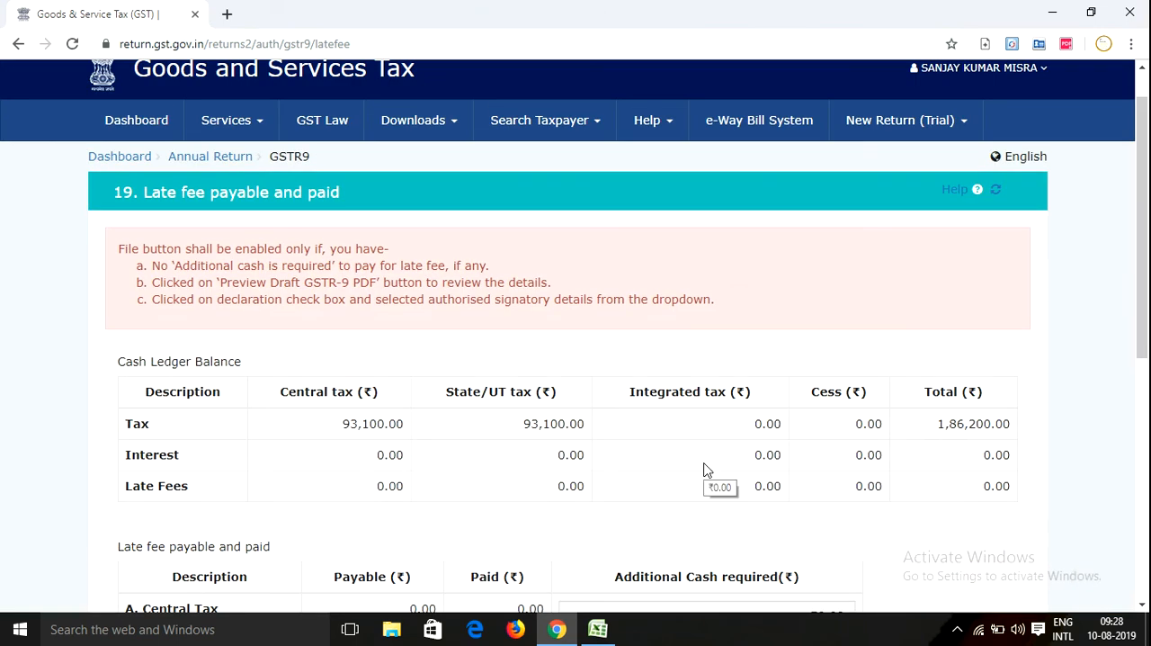
{"action": "scroll", "coordinate": [706, 469], "scroll_direction": "down", "scroll_amount": 4}
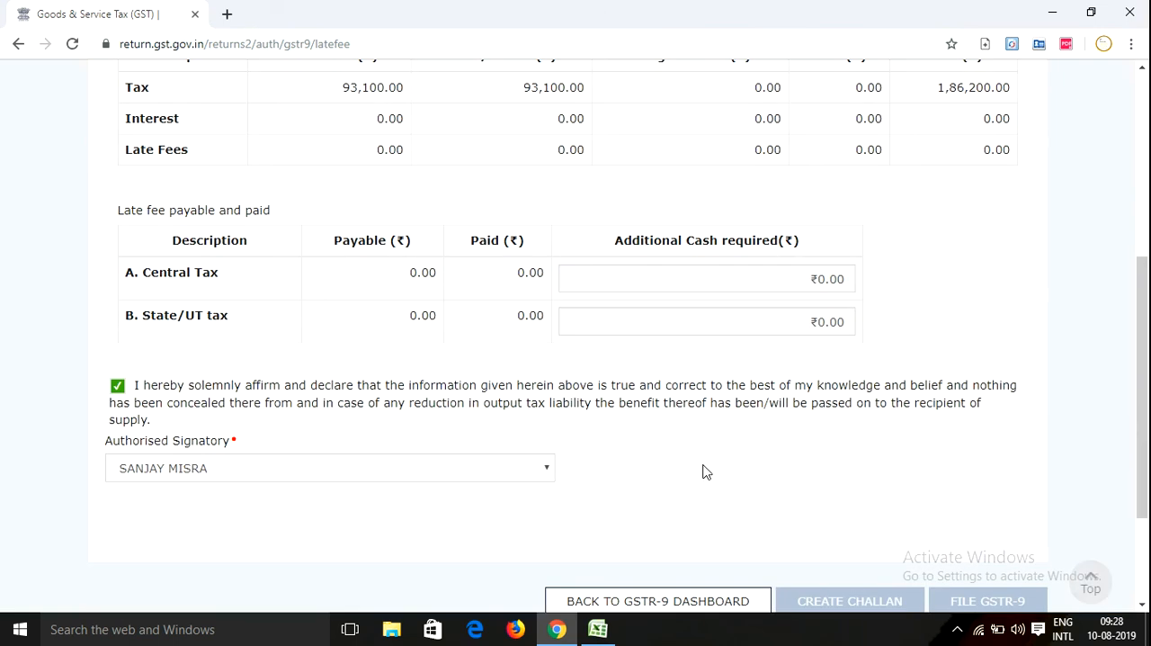
{"action": "scroll", "coordinate": [710, 468], "scroll_direction": "down", "scroll_amount": 2}
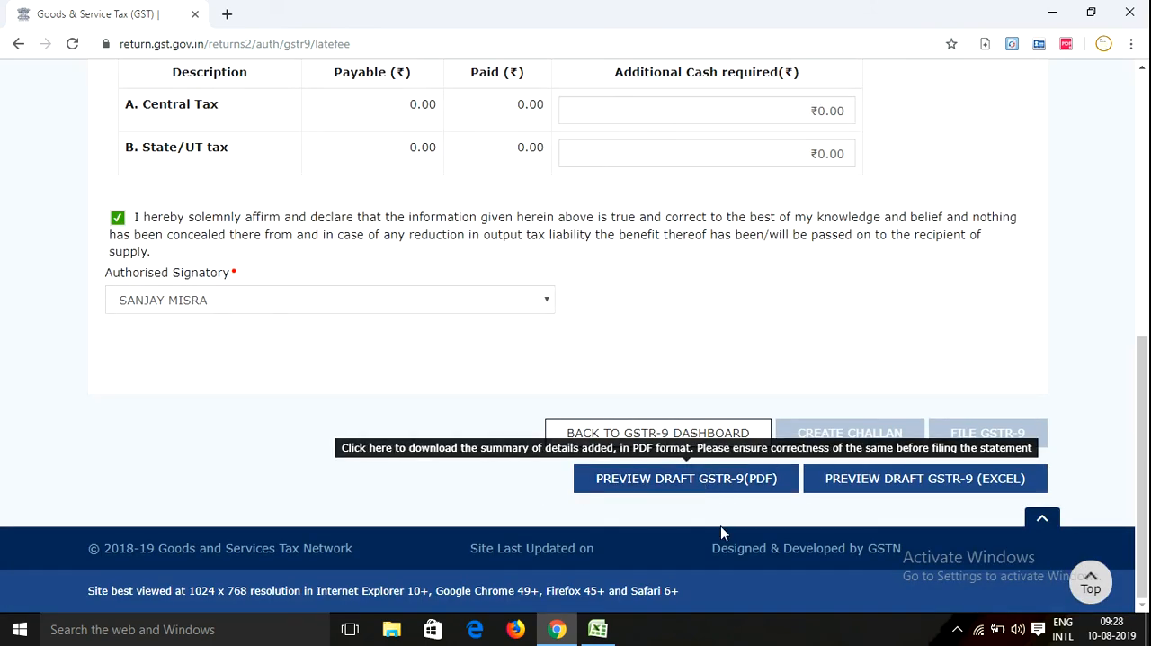
{"action": "scroll", "coordinate": [791, 438], "scroll_direction": "up", "scroll_amount": 2}
{"action": "scroll", "coordinate": [790, 438], "scroll_direction": "up", "scroll_amount": 5}
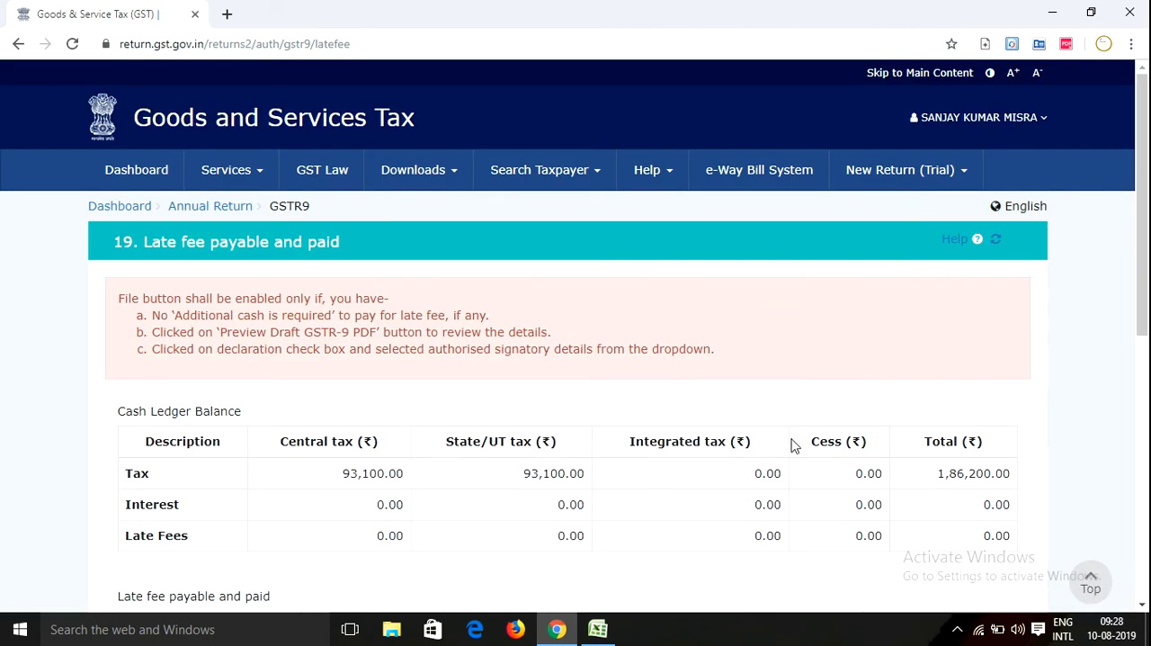
{"action": "left_click", "coordinate": [997, 242]}
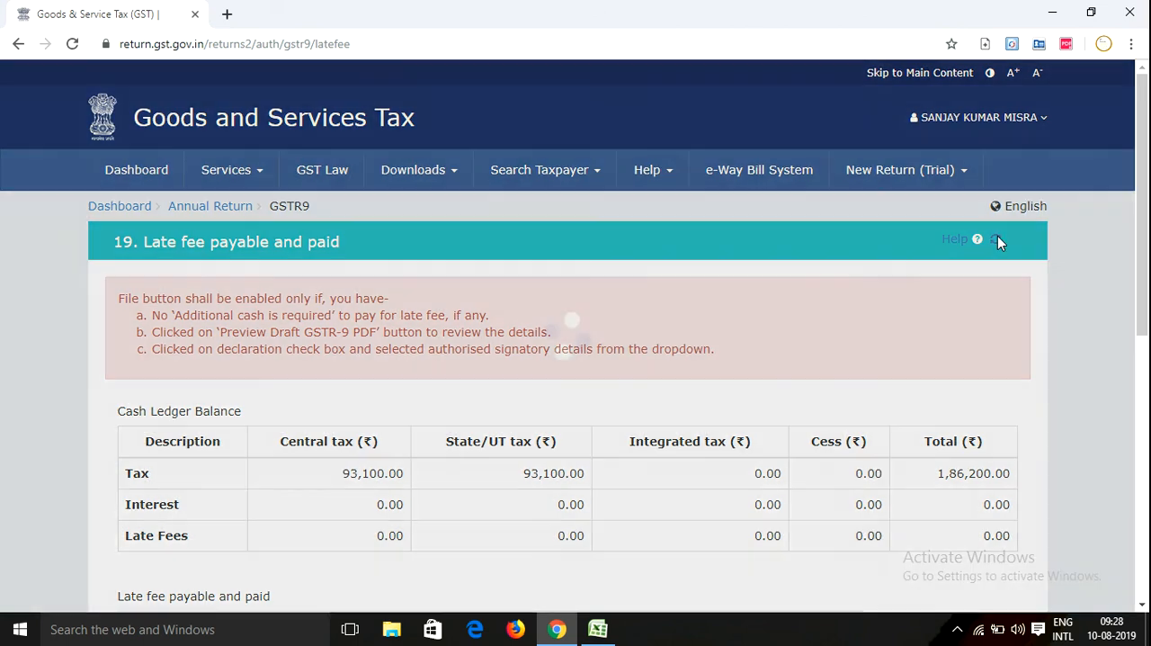
{"action": "scroll", "coordinate": [576, 370], "scroll_direction": "down", "scroll_amount": 6}
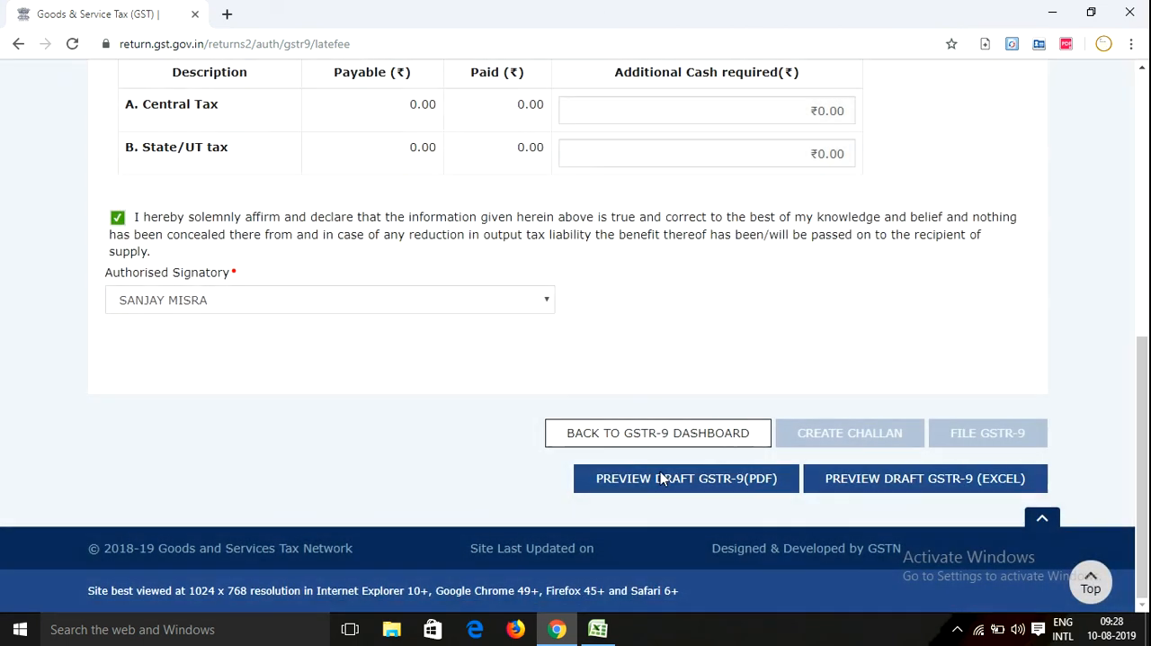
Return to the GSTR-9 dashboard and review the summaries of tables 4 to 18
{"action": "left_click", "coordinate": [632, 436]}
{"action": "scroll", "coordinate": [549, 428], "scroll_direction": "down", "scroll_amount": 11}
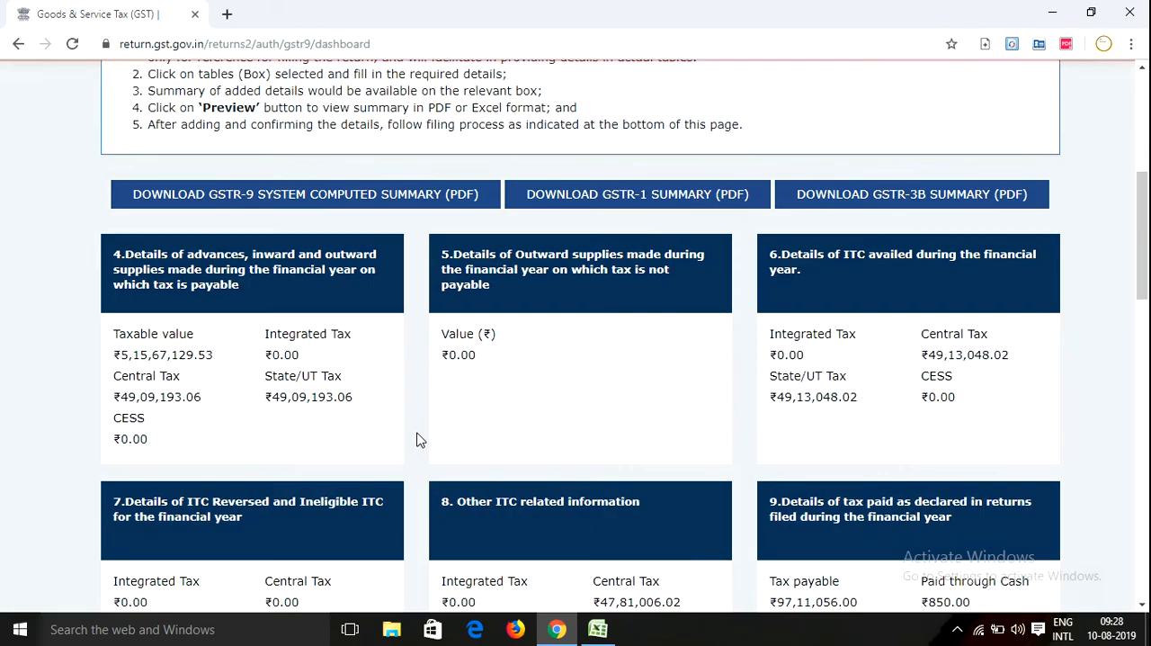
{"action": "scroll", "coordinate": [448, 427], "scroll_direction": "up", "scroll_amount": 4}
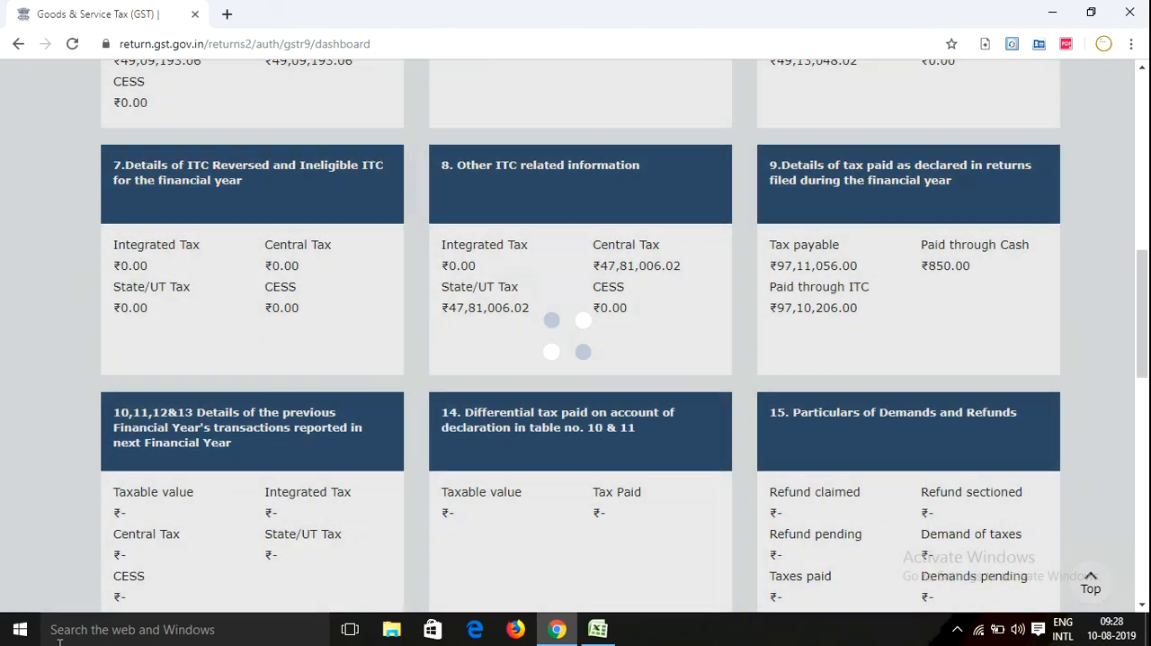
{"action": "scroll", "coordinate": [580, 340], "scroll_direction": "up", "scroll_amount": 2}
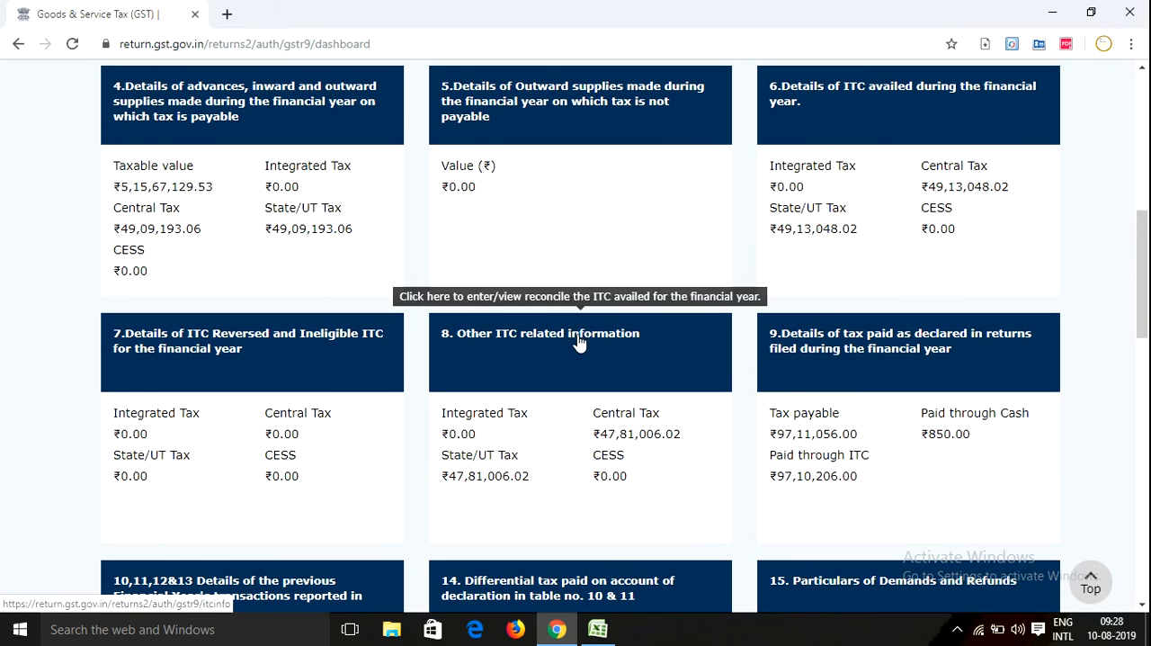
{"action": "scroll", "coordinate": [664, 274], "scroll_direction": "down", "scroll_amount": 2}
{"action": "scroll", "coordinate": [664, 275], "scroll_direction": "down", "scroll_amount": 1}
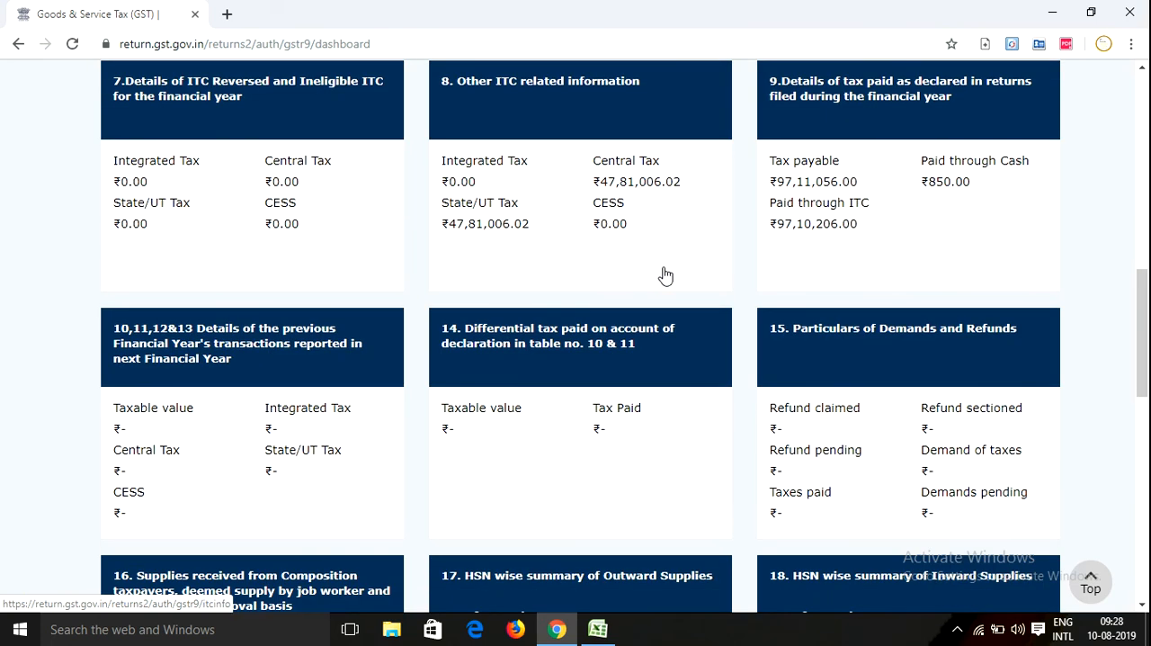
{"action": "scroll", "coordinate": [531, 265], "scroll_direction": "down", "scroll_amount": 3}
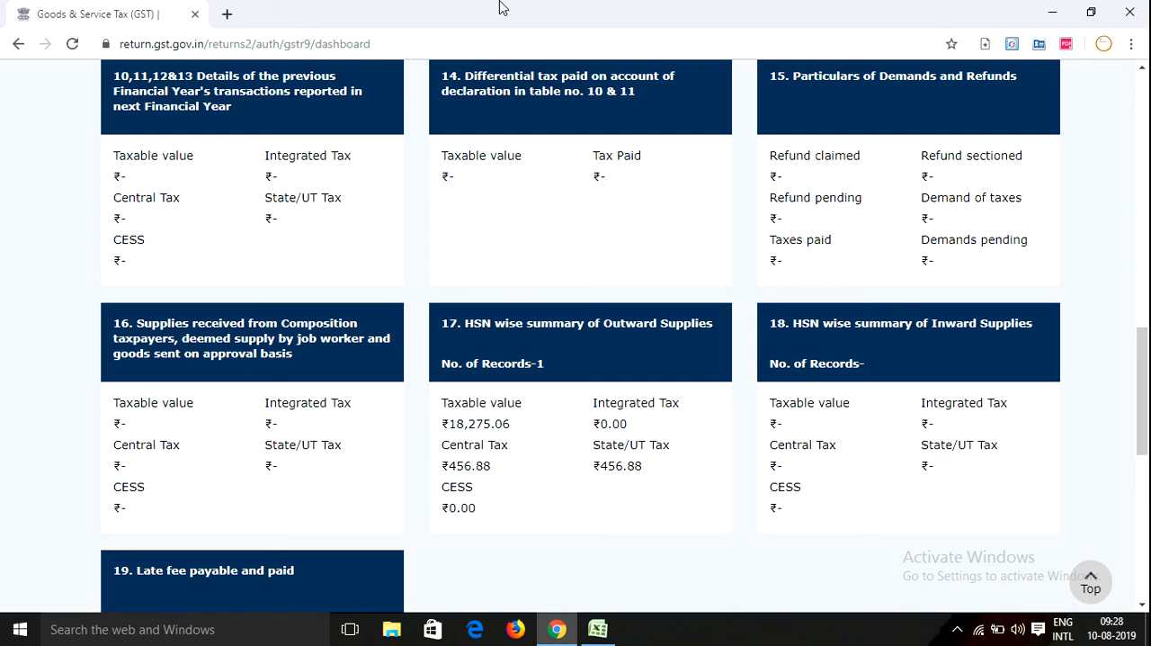
Recheck the dashboard from the preparation steps to the late fee box and filing steps, ending at the return's status
{"action": "scroll", "coordinate": [368, 409], "scroll_direction": "up", "scroll_amount": 8}
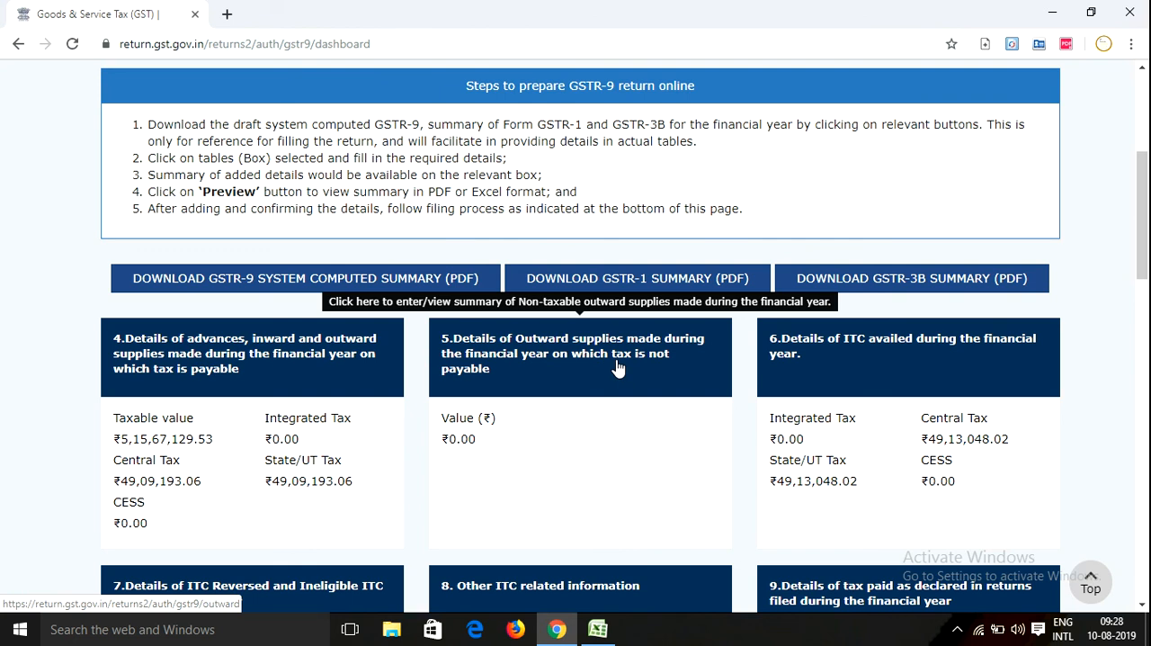
{"action": "scroll", "coordinate": [618, 369], "scroll_direction": "down", "scroll_amount": 2}
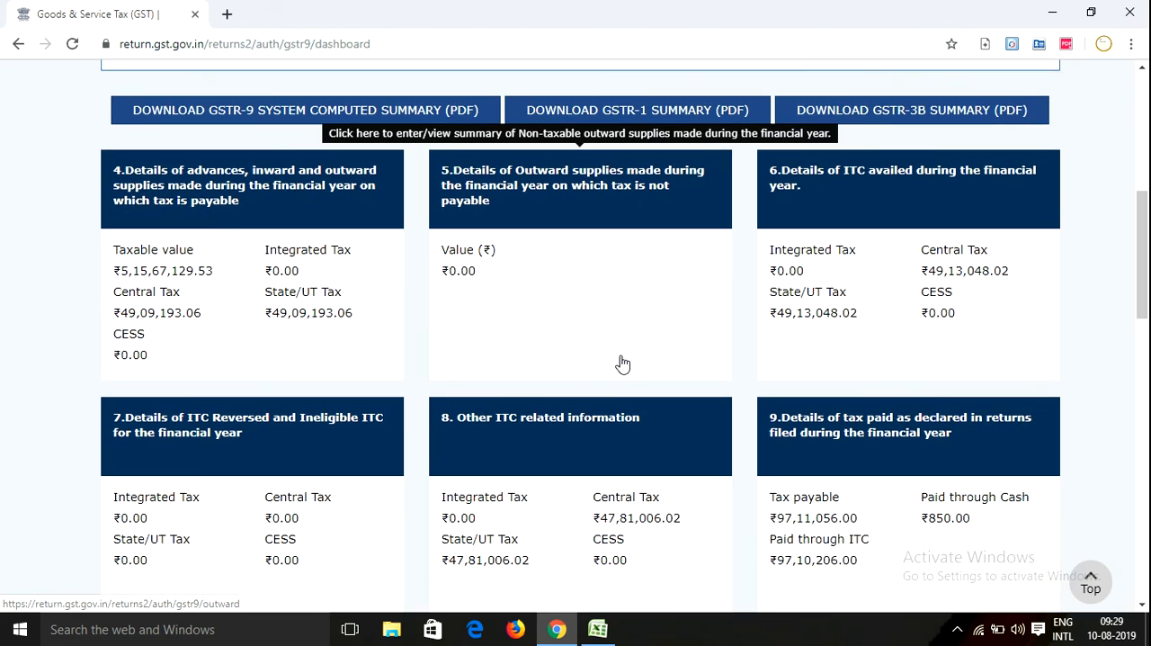
{"action": "scroll", "coordinate": [623, 363], "scroll_direction": "down", "scroll_amount": 8}
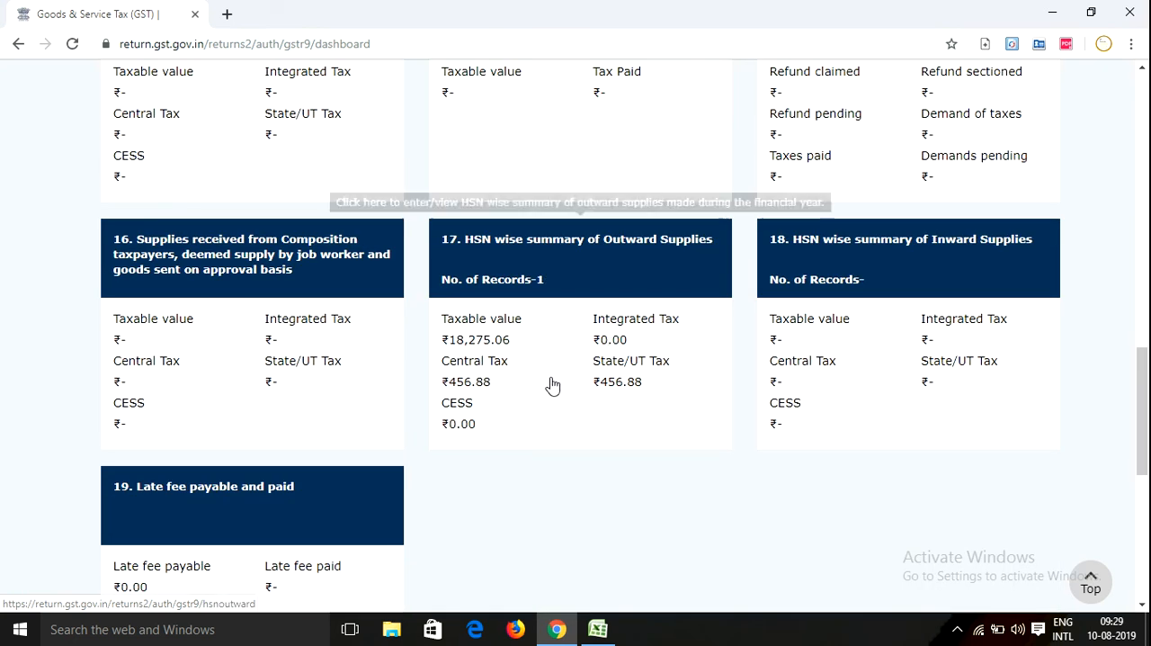
{"action": "scroll", "coordinate": [554, 385], "scroll_direction": "down", "scroll_amount": 6}
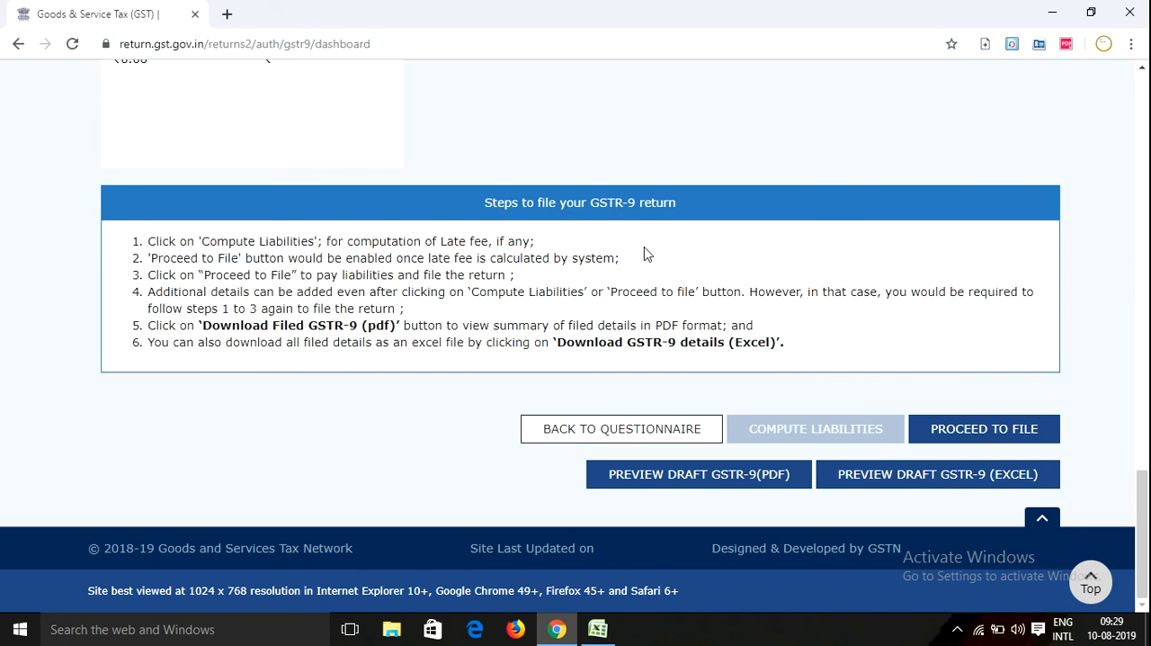
{"action": "scroll", "coordinate": [643, 257], "scroll_direction": "up", "scroll_amount": 2}
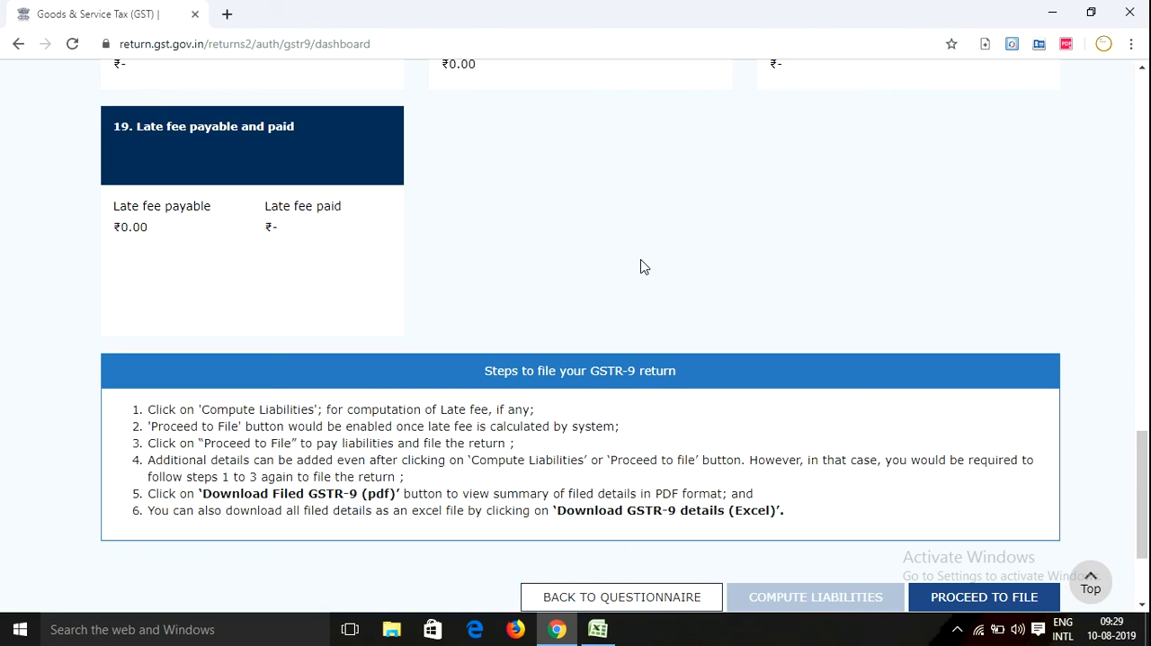
{"action": "scroll", "coordinate": [642, 266], "scroll_direction": "up", "scroll_amount": 1}
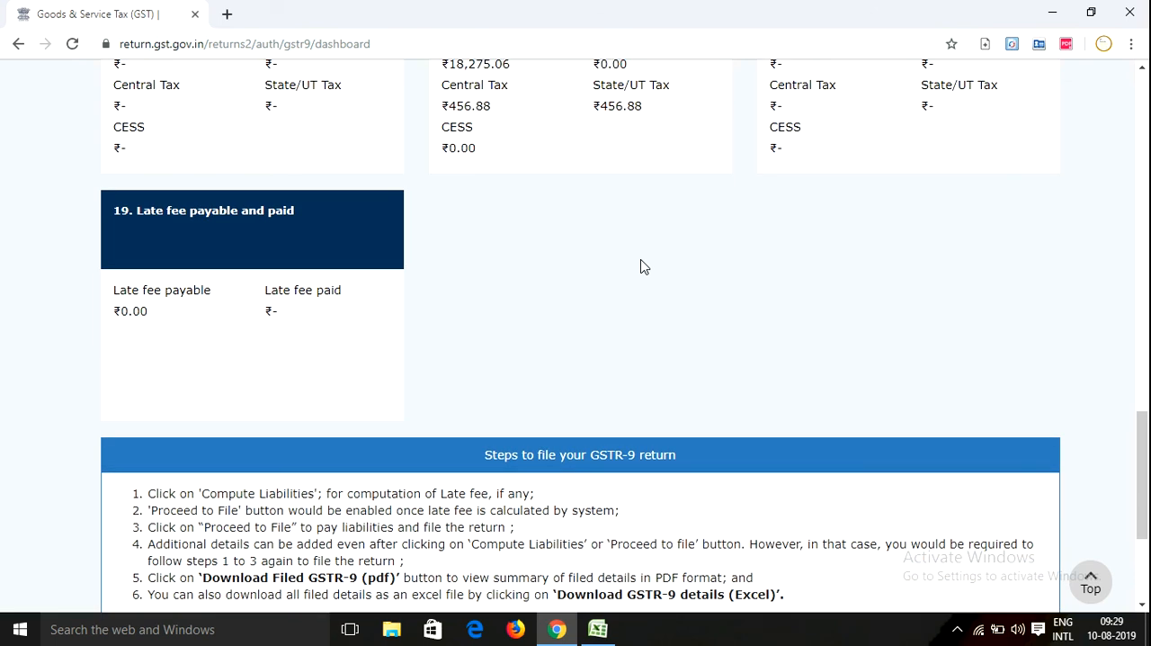
{"action": "scroll", "coordinate": [643, 266], "scroll_direction": "up", "scroll_amount": 1}
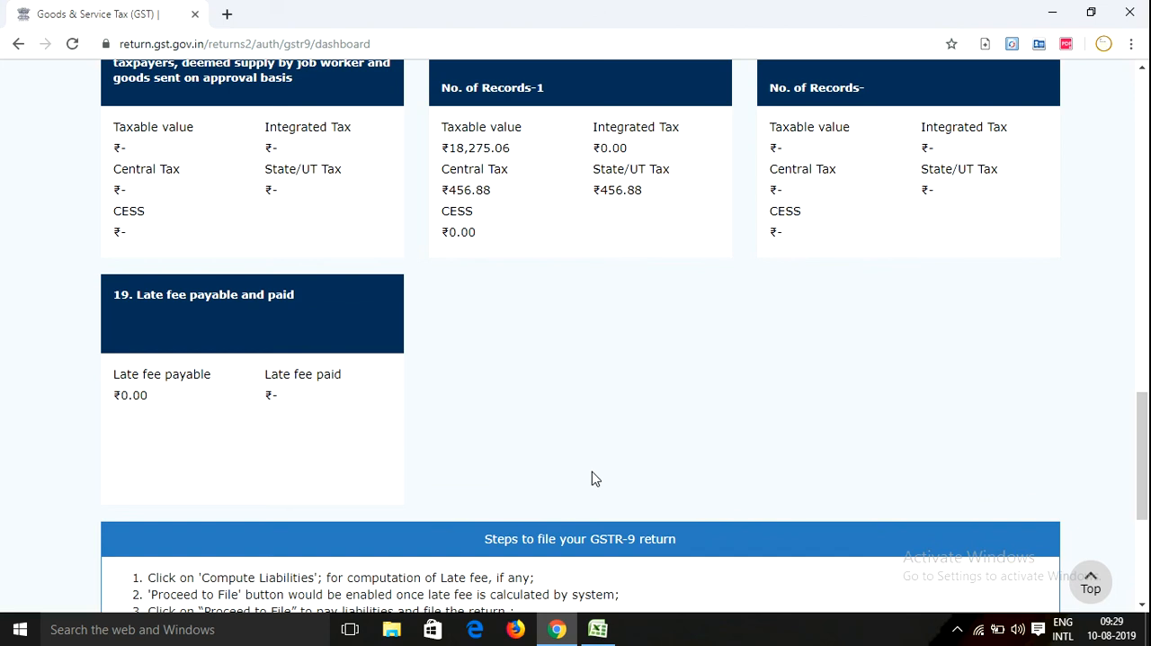
{"action": "scroll", "coordinate": [595, 478], "scroll_direction": "up", "scroll_amount": 16}
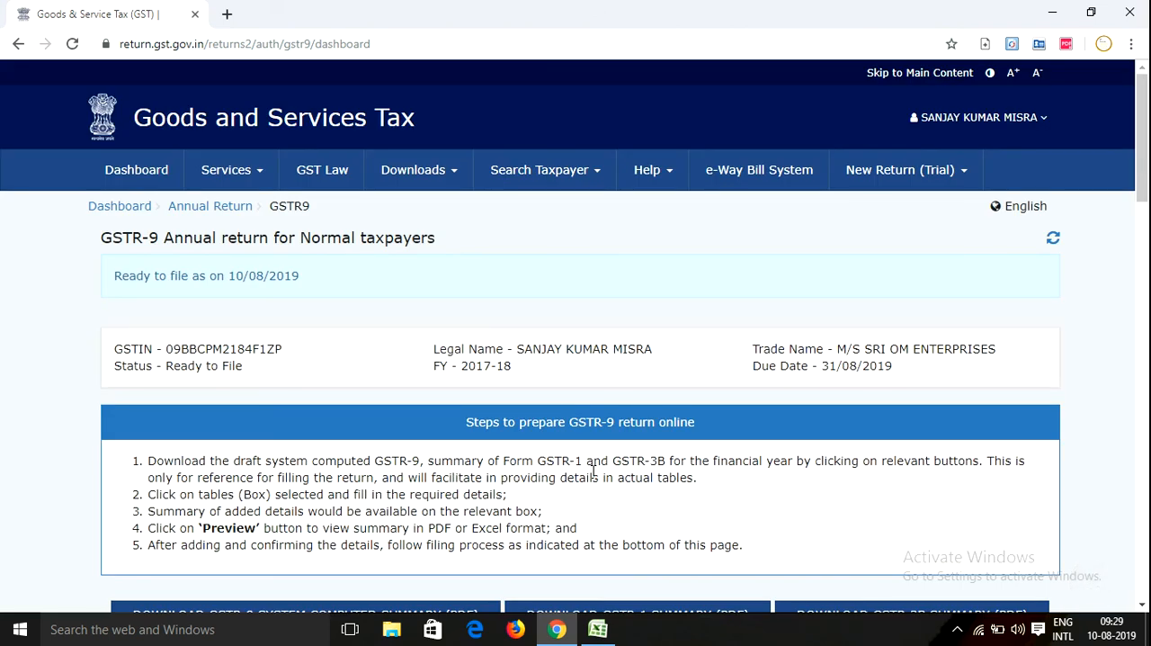